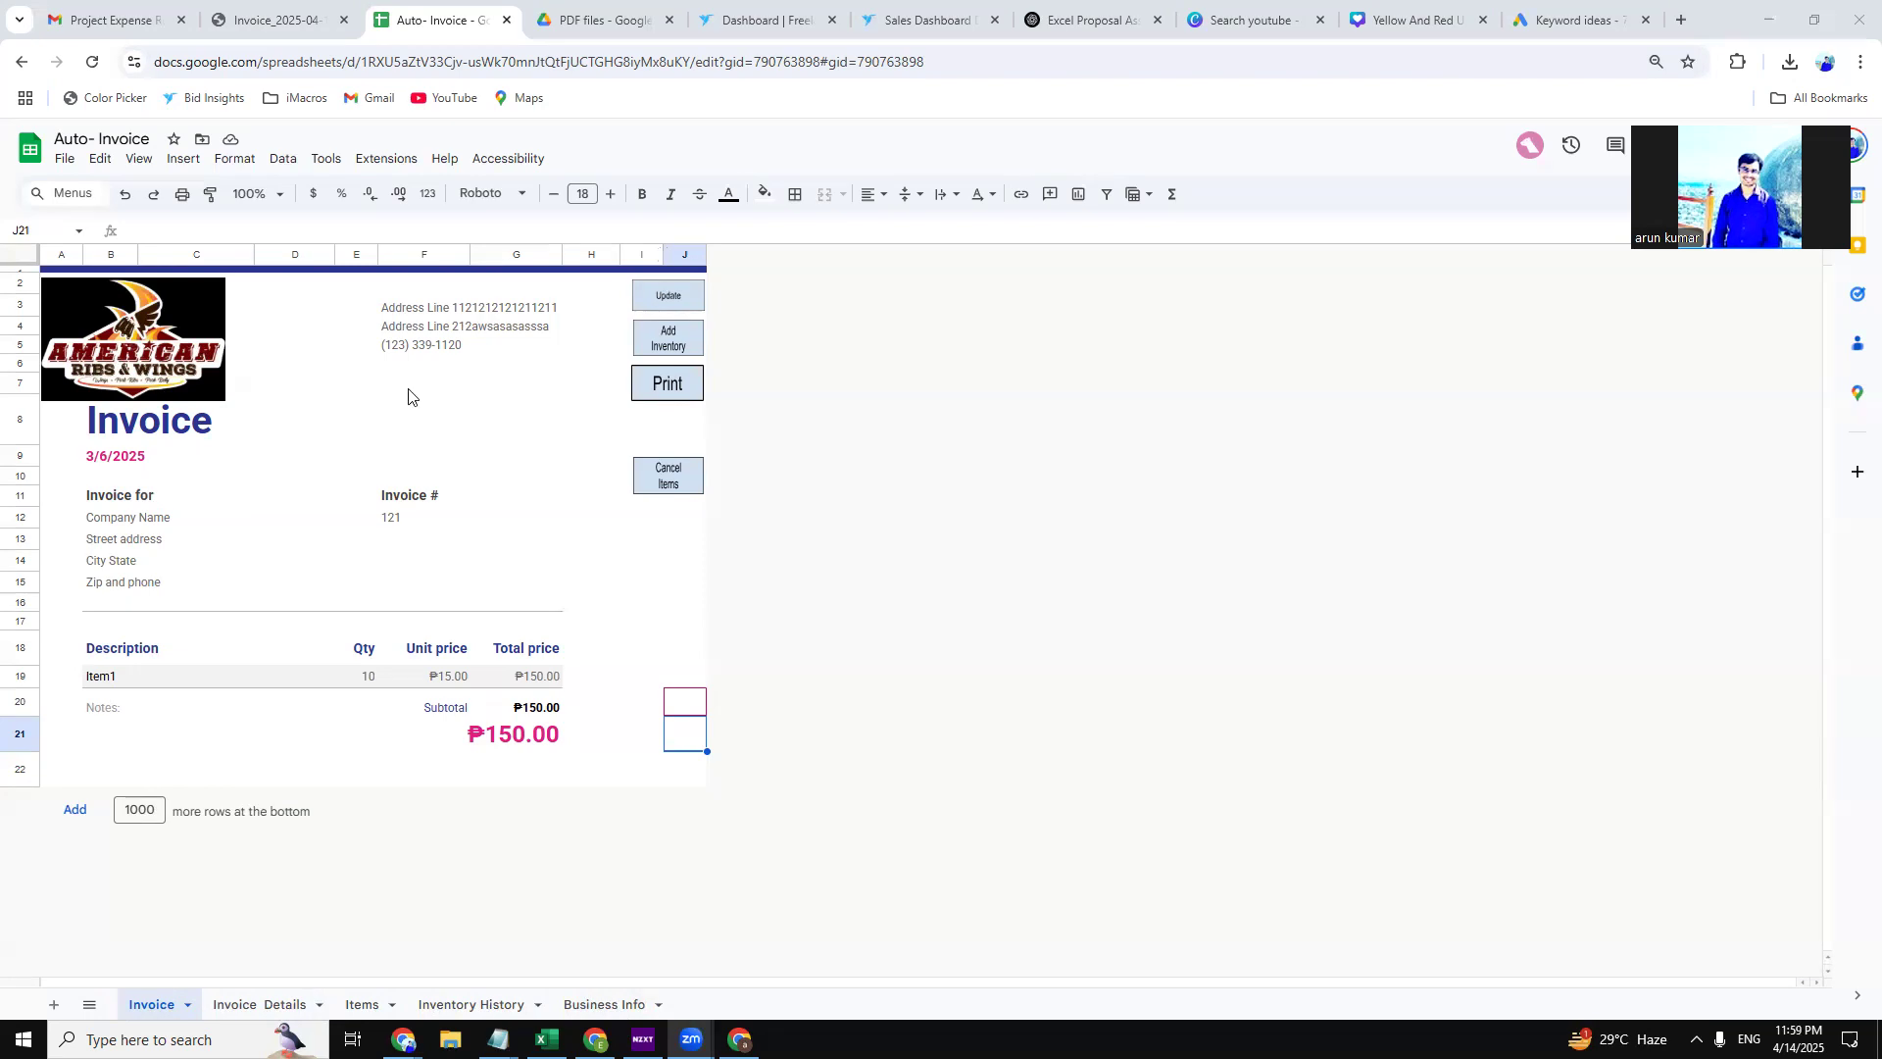
Examine the Invoice sheet's sender address lines, title and the company, street, city and zip fields under Invoice for.
left_click(409, 310)
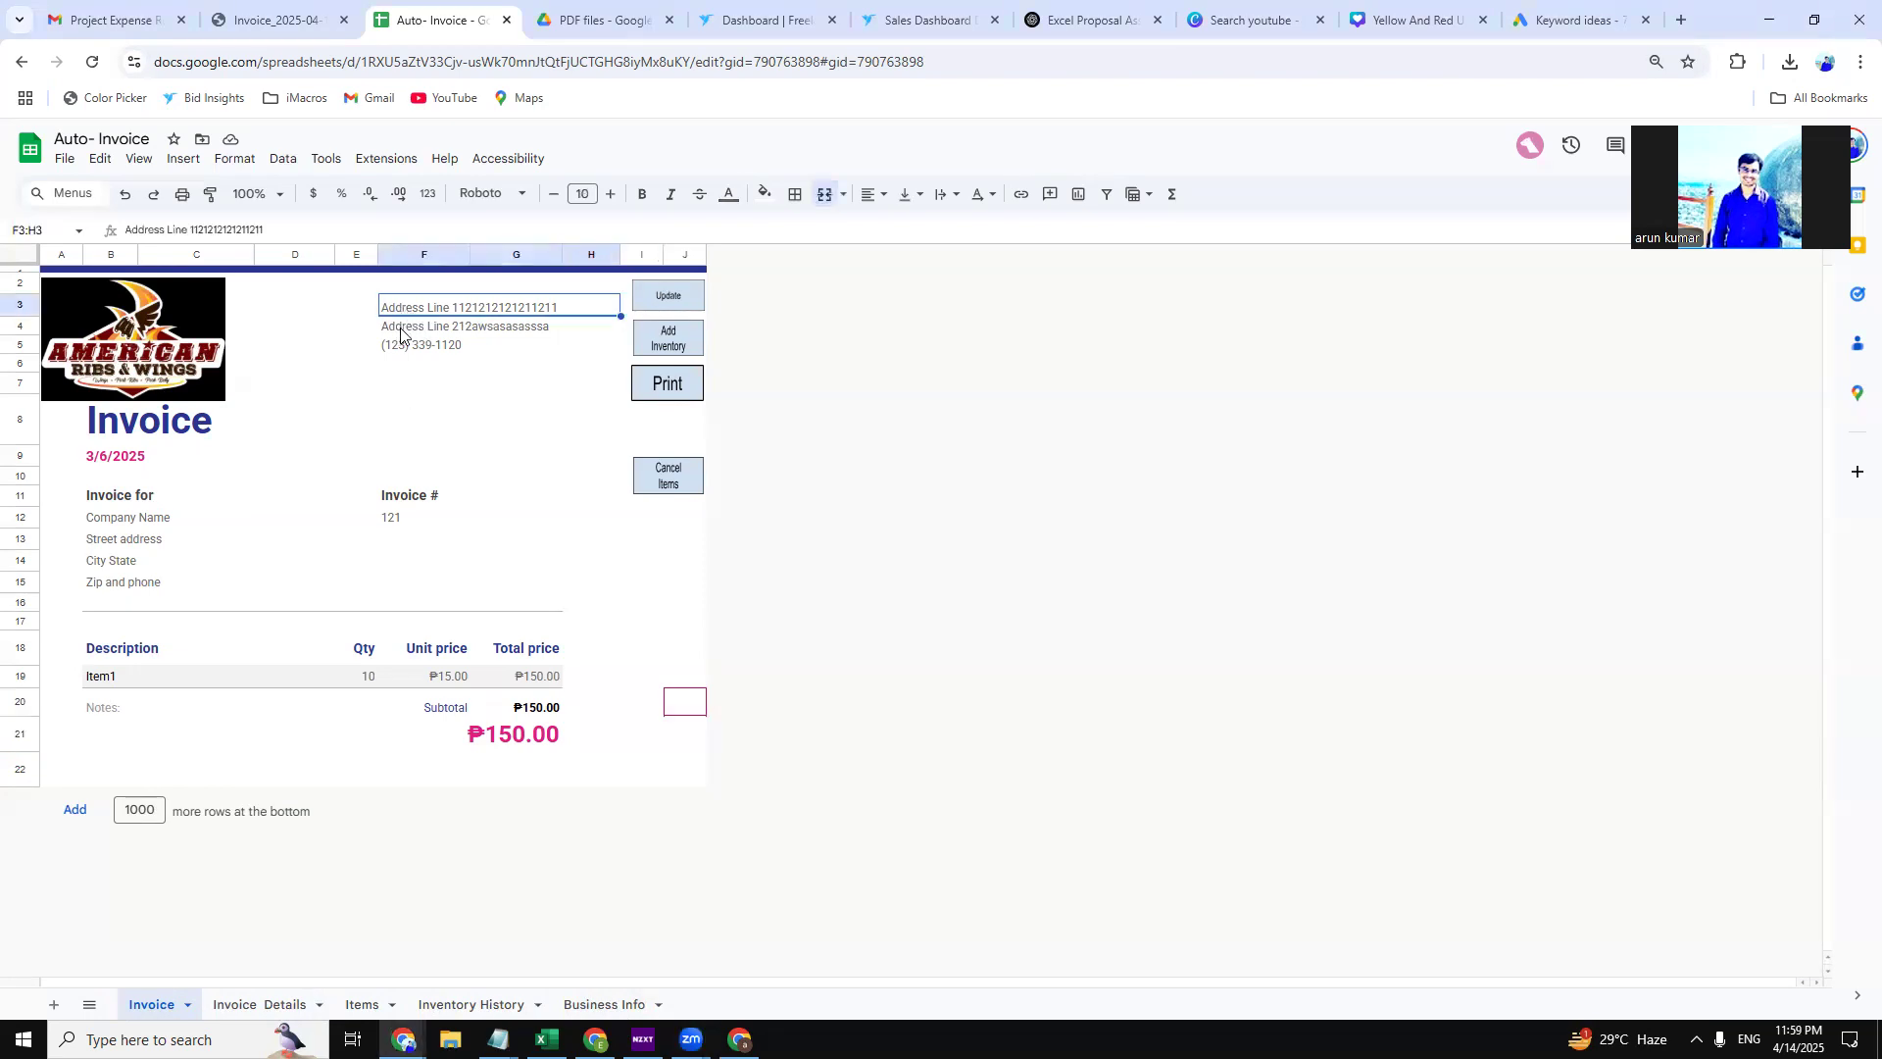
left_click(408, 346)
left_click(428, 312)
left_click(375, 422)
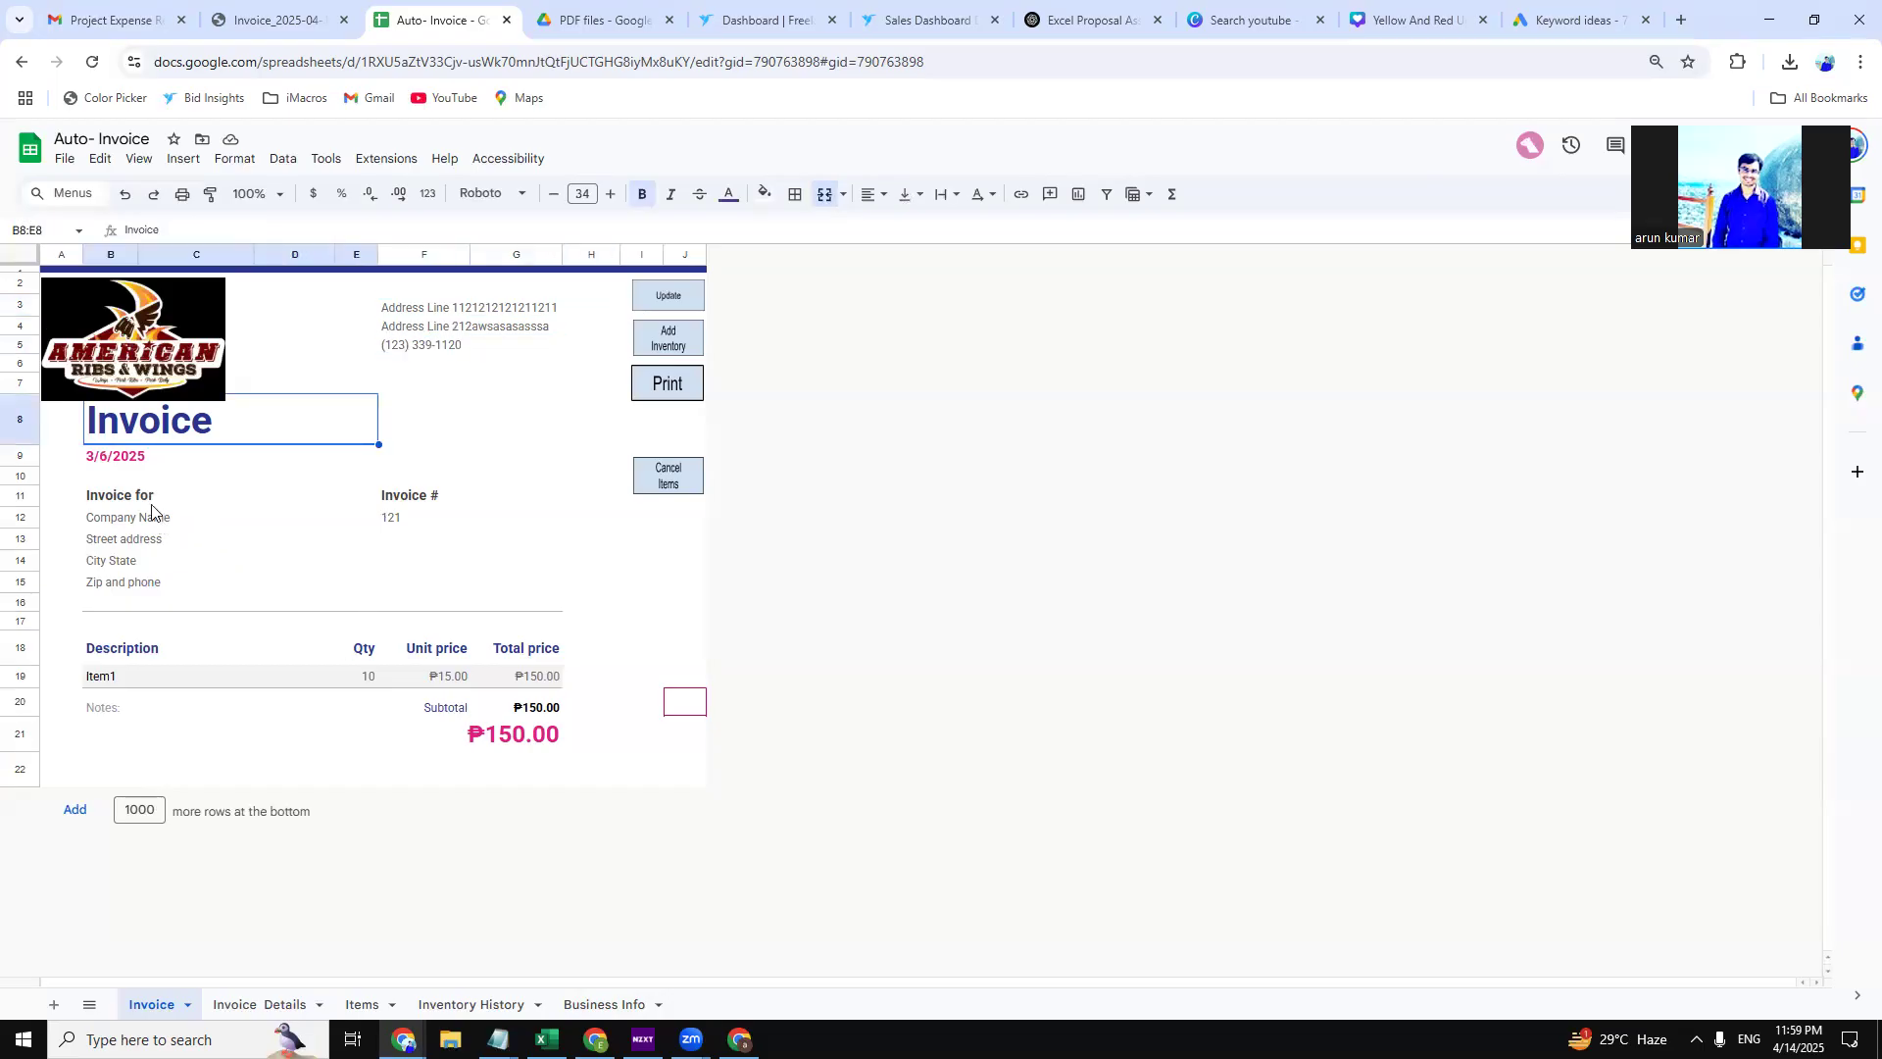
left_click(118, 498)
left_click(121, 519)
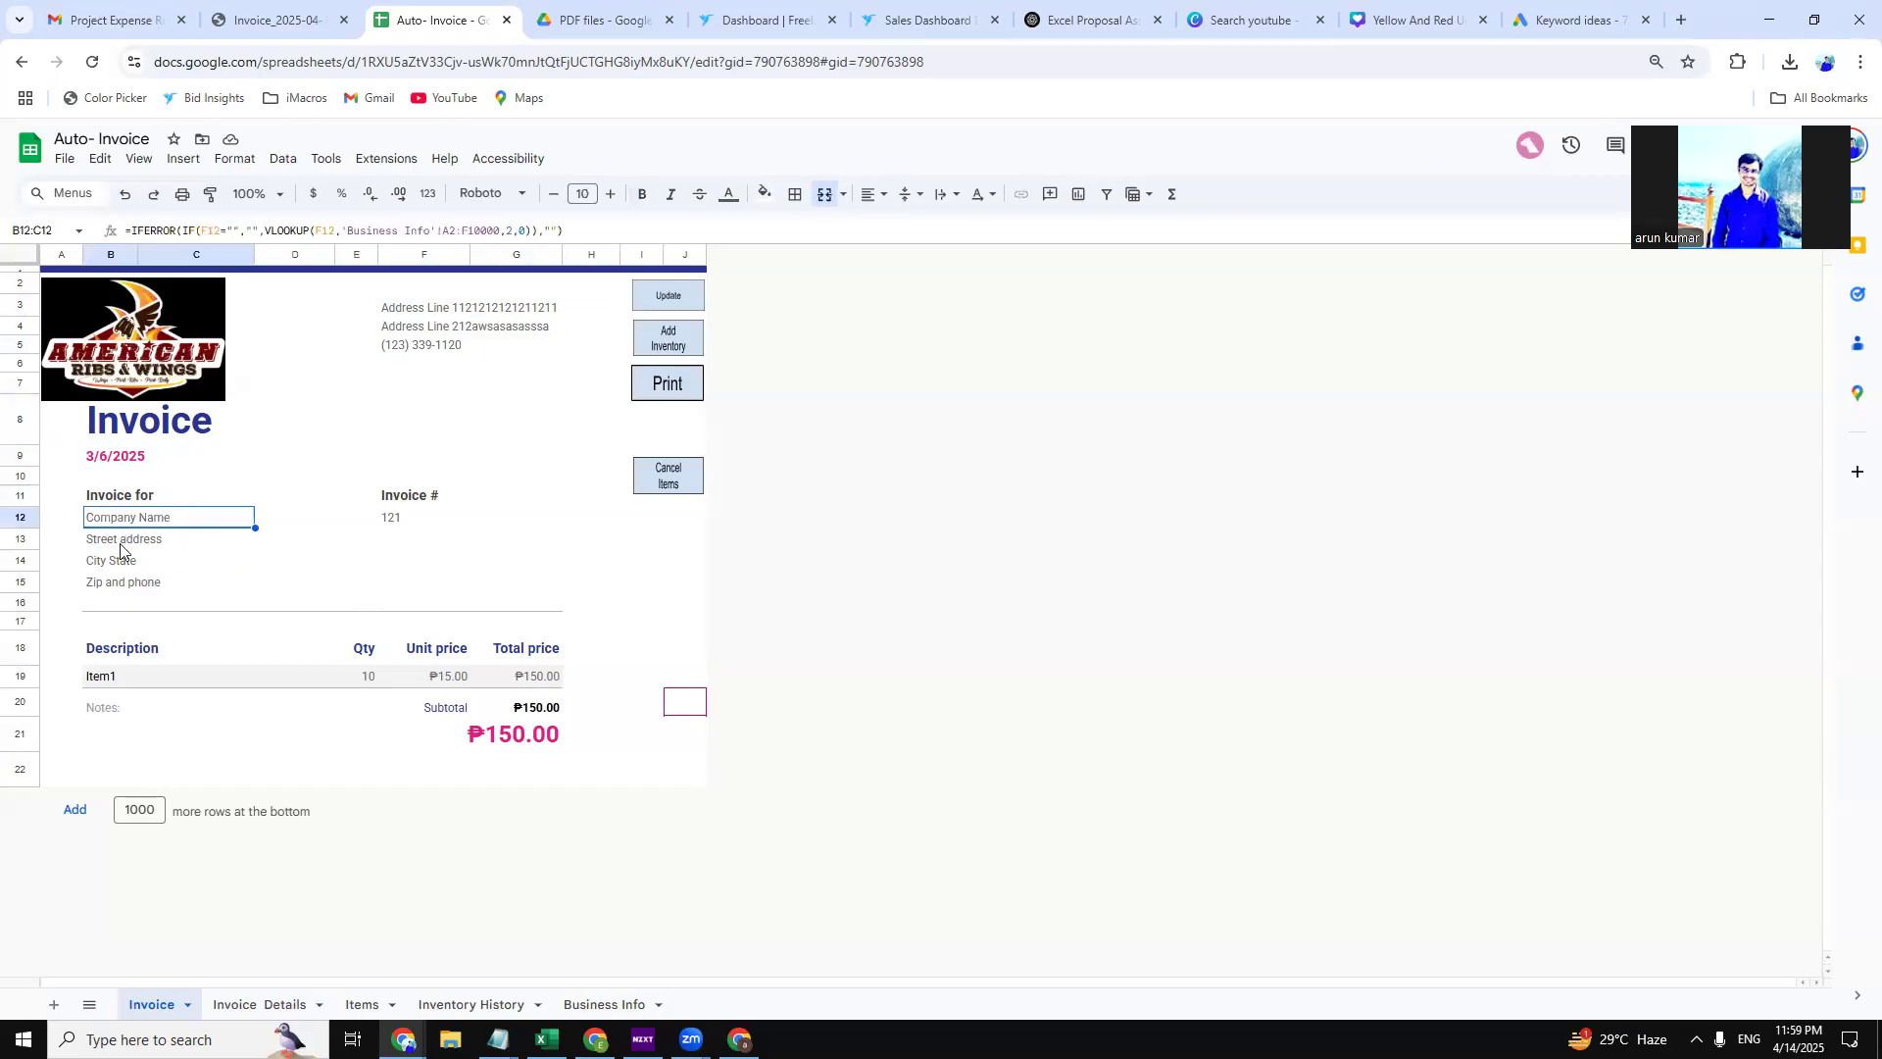
left_click(128, 543)
left_click(112, 566)
left_click(116, 585)
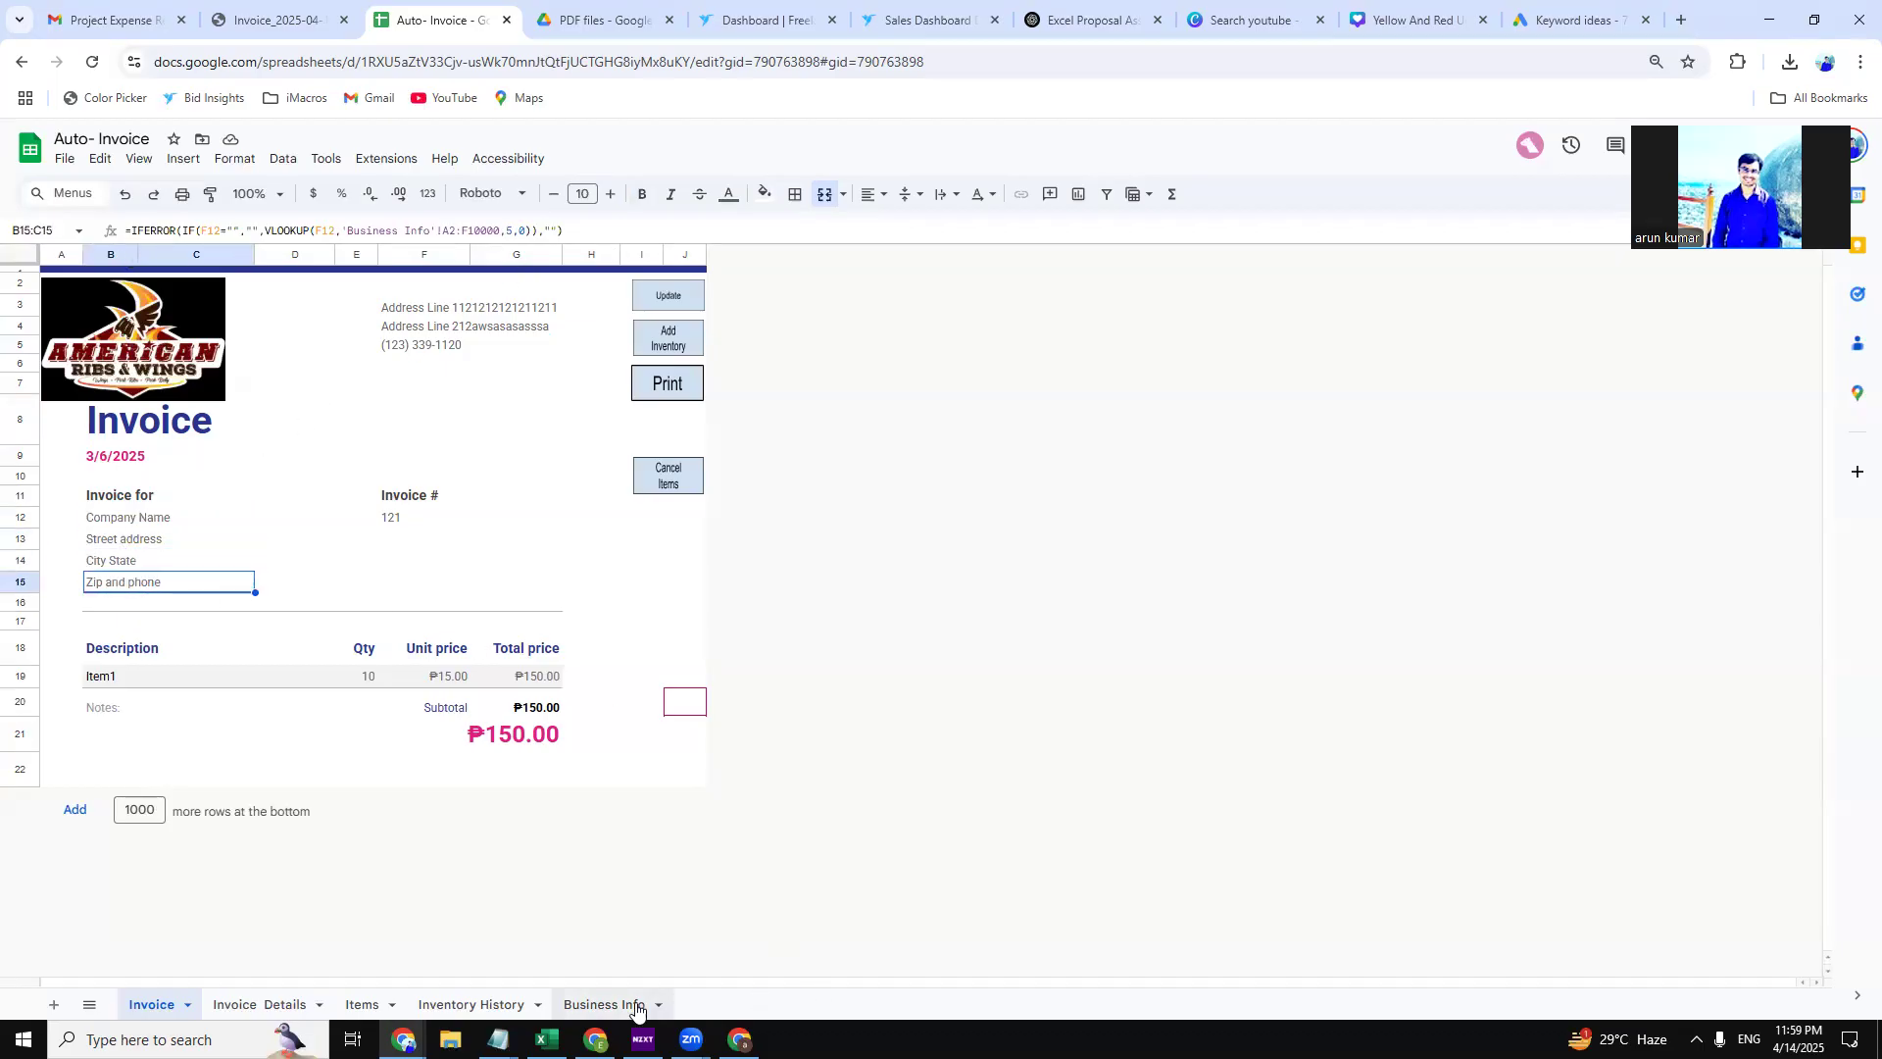
Examine the buyer records on the Business Info sheet, covering invoice number, the four buyer address columns and date.
left_click(605, 1004)
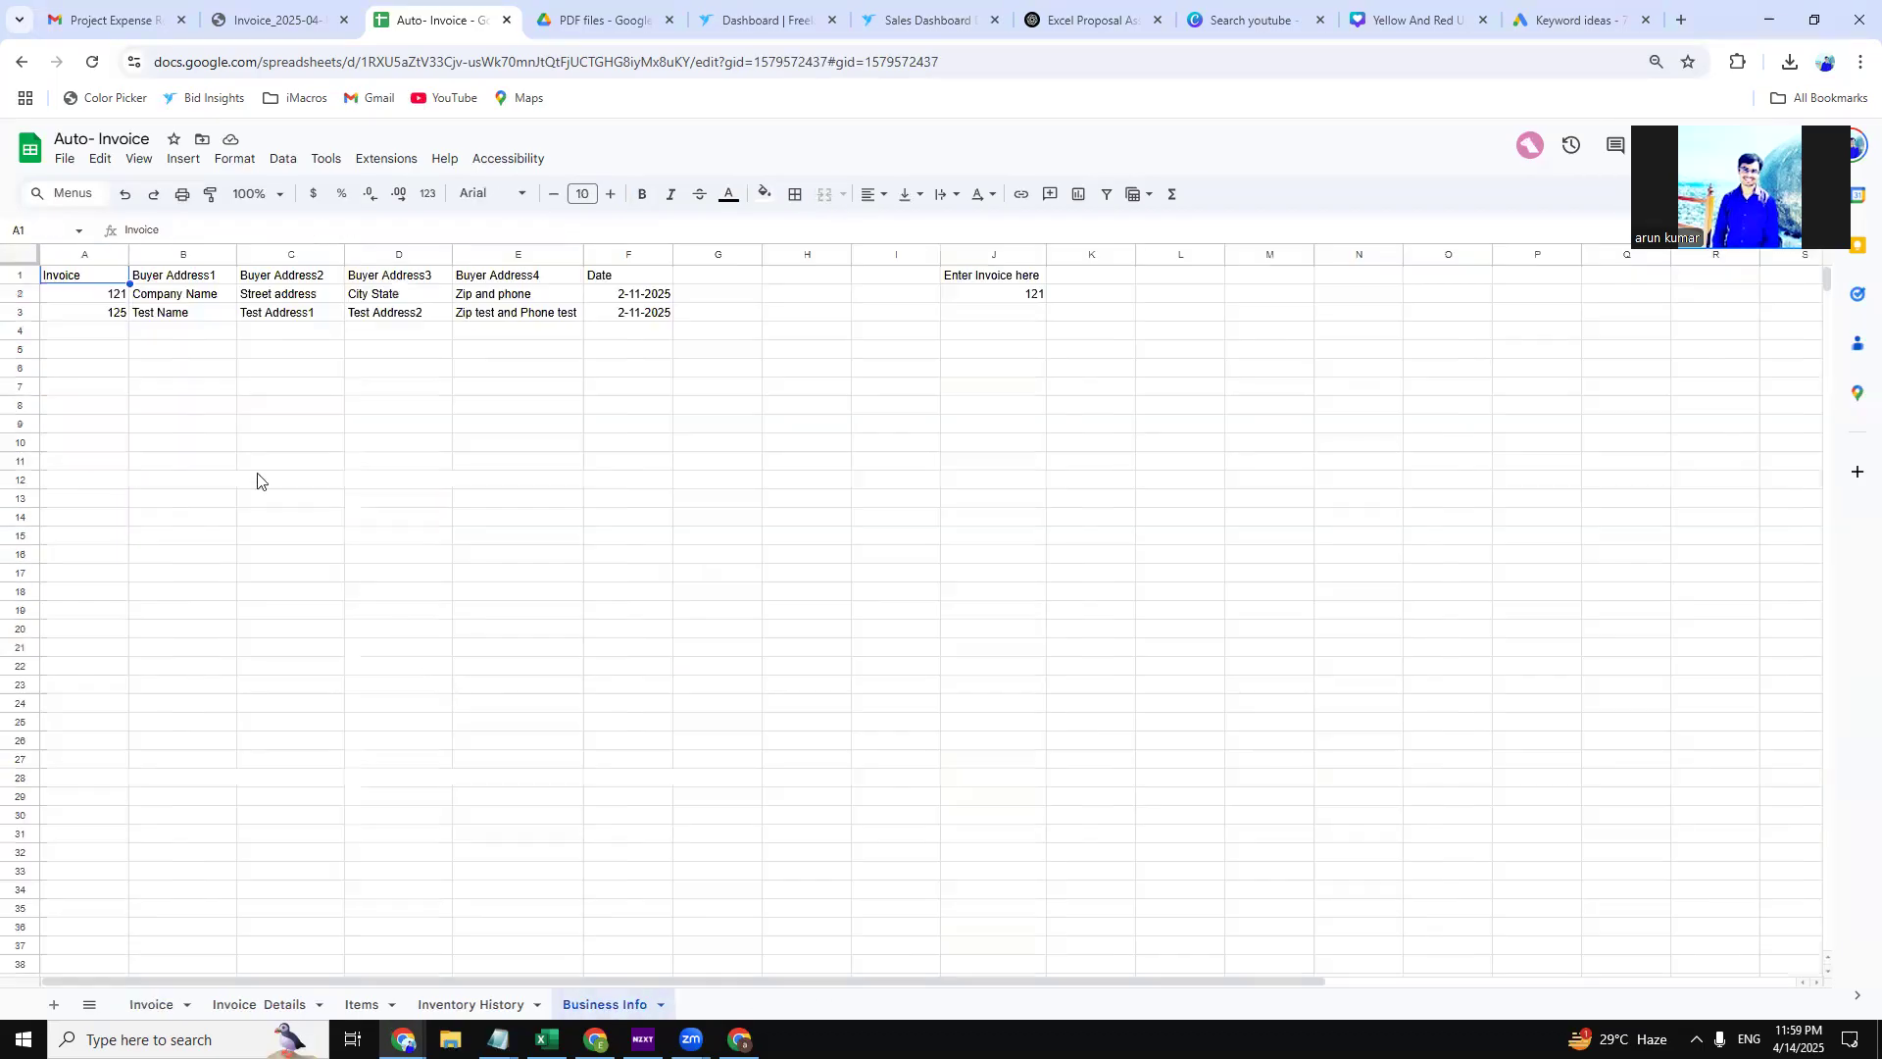
left_click(61, 298)
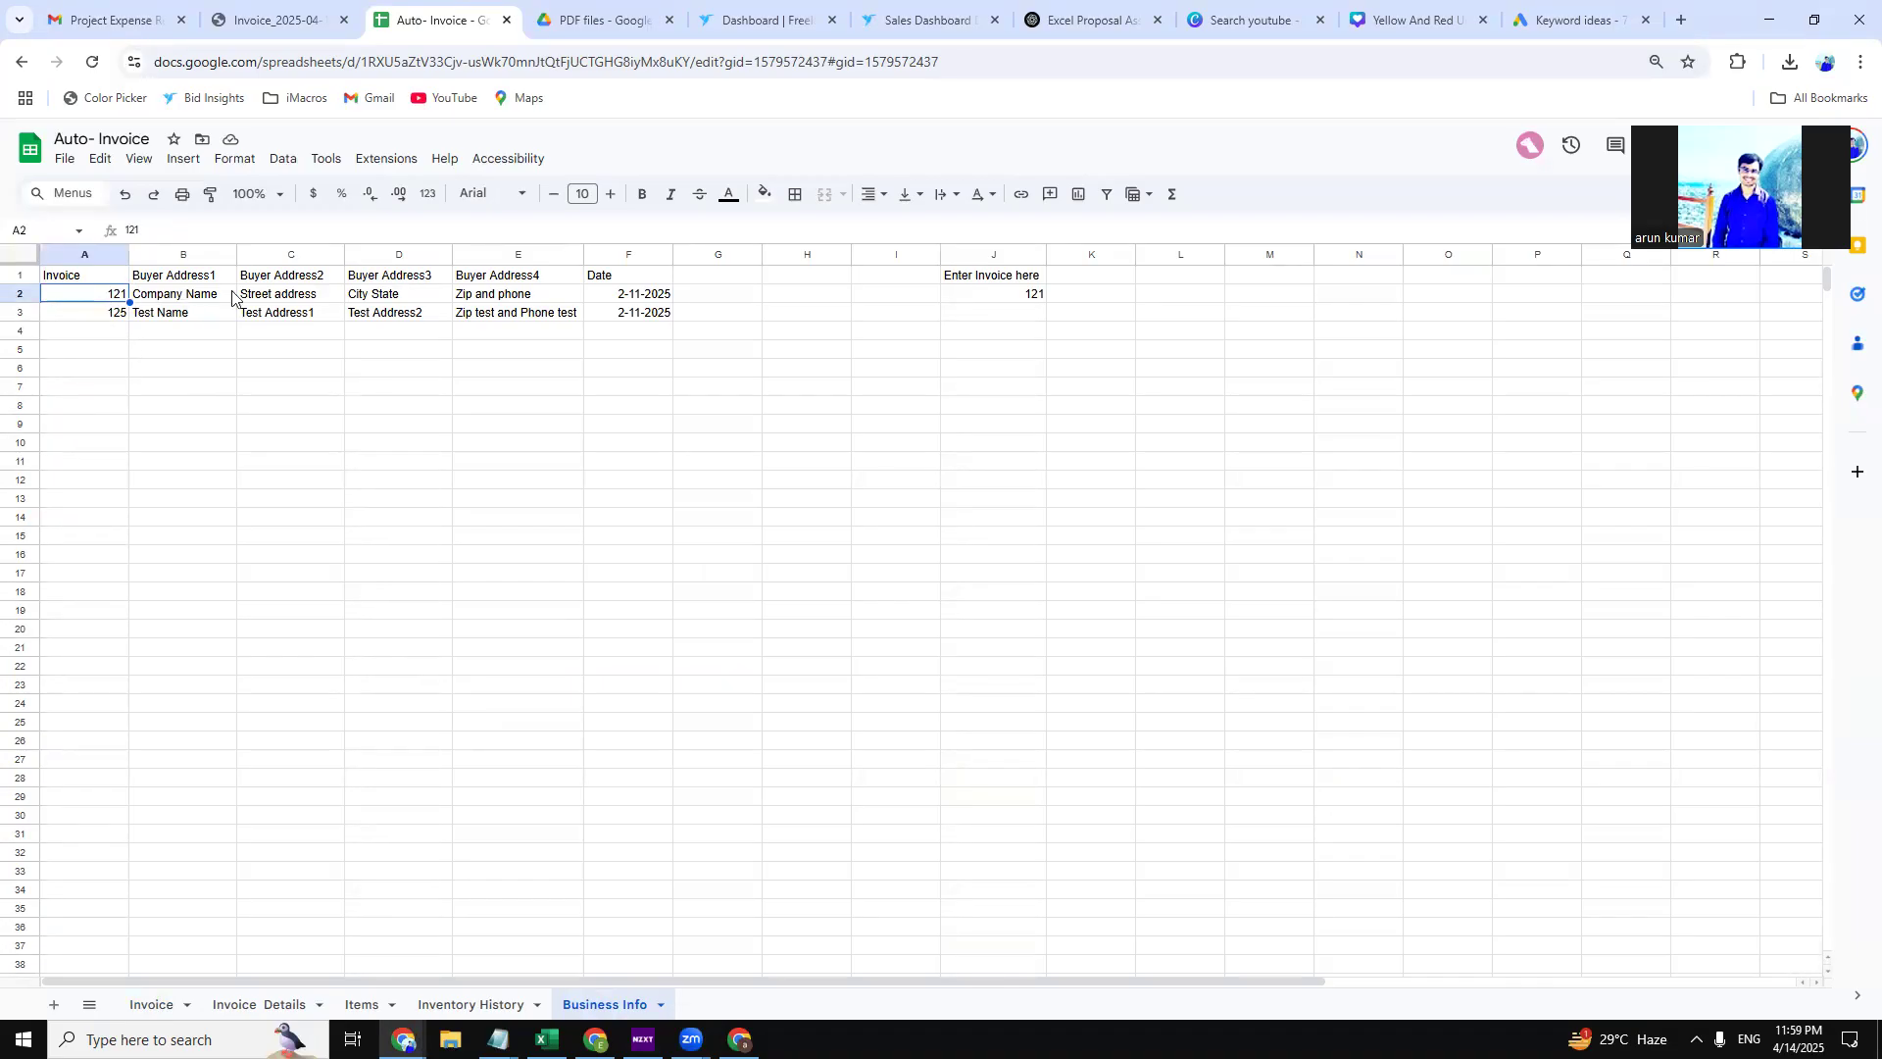
left_click(194, 294)
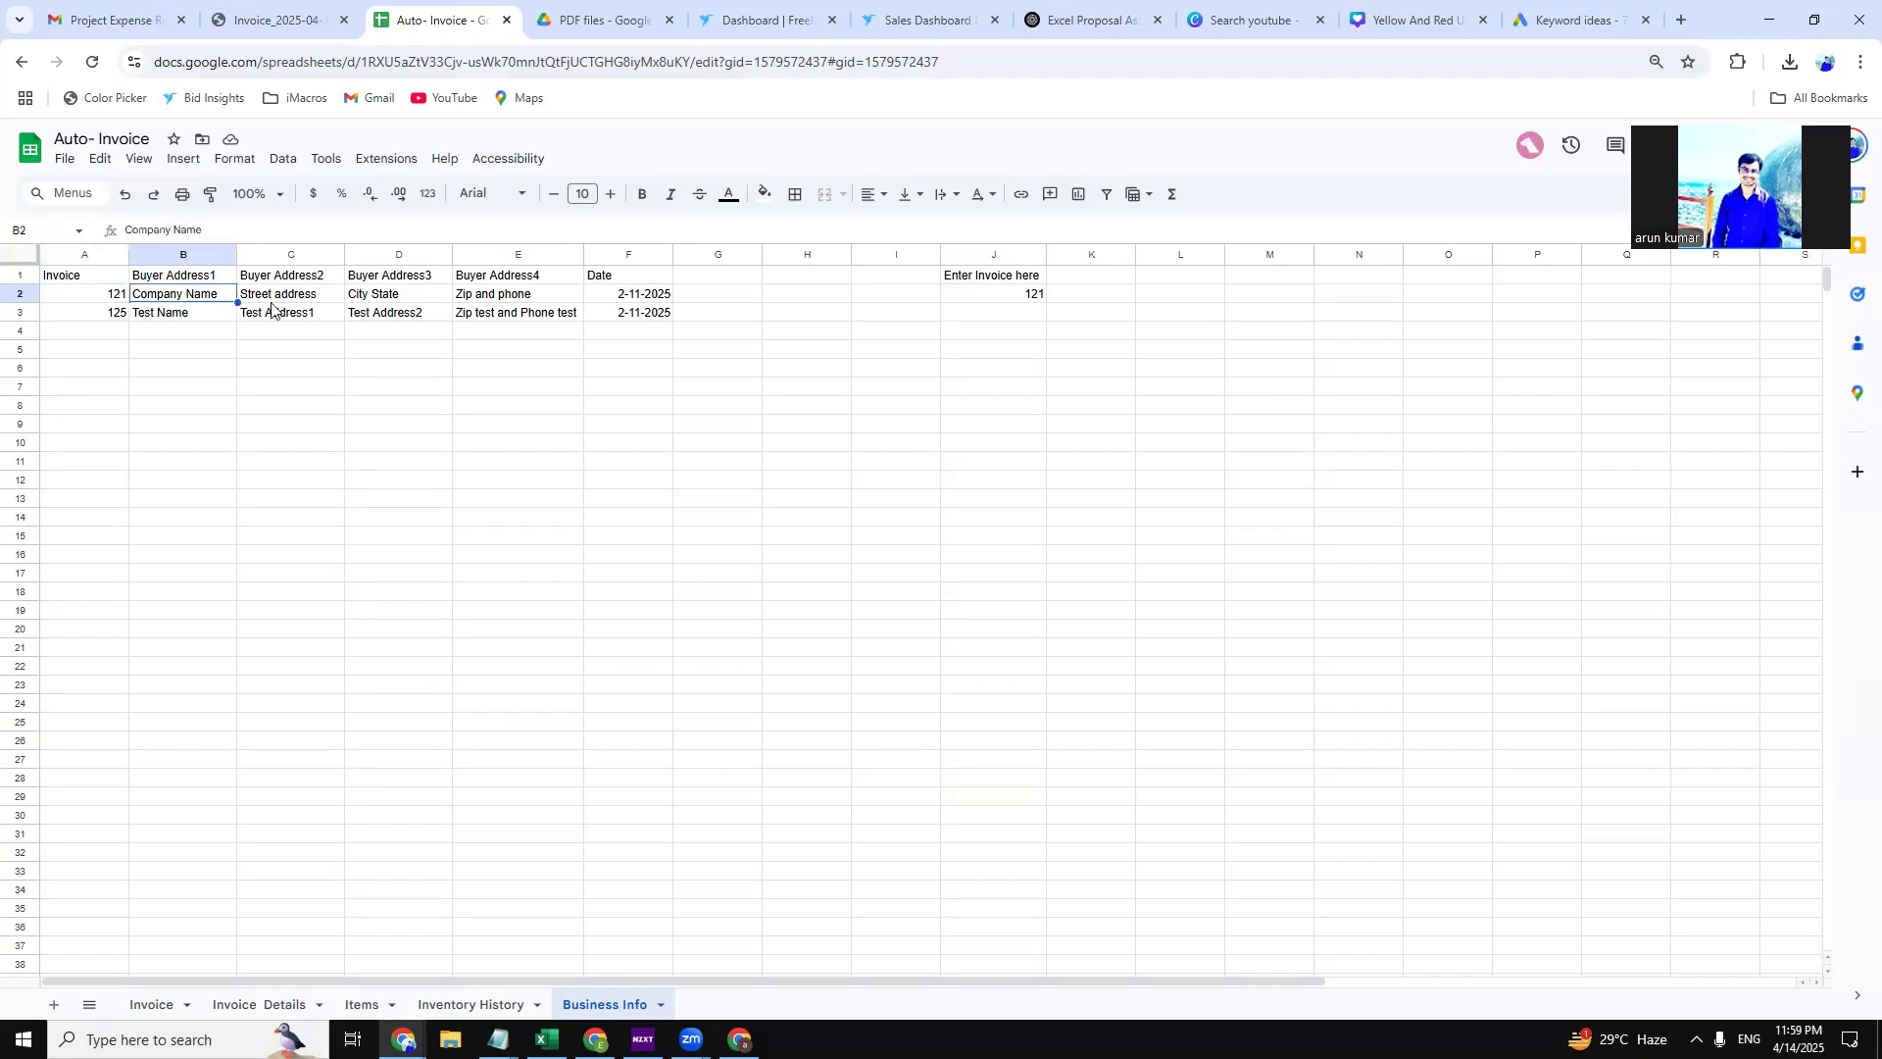
left_click(291, 299)
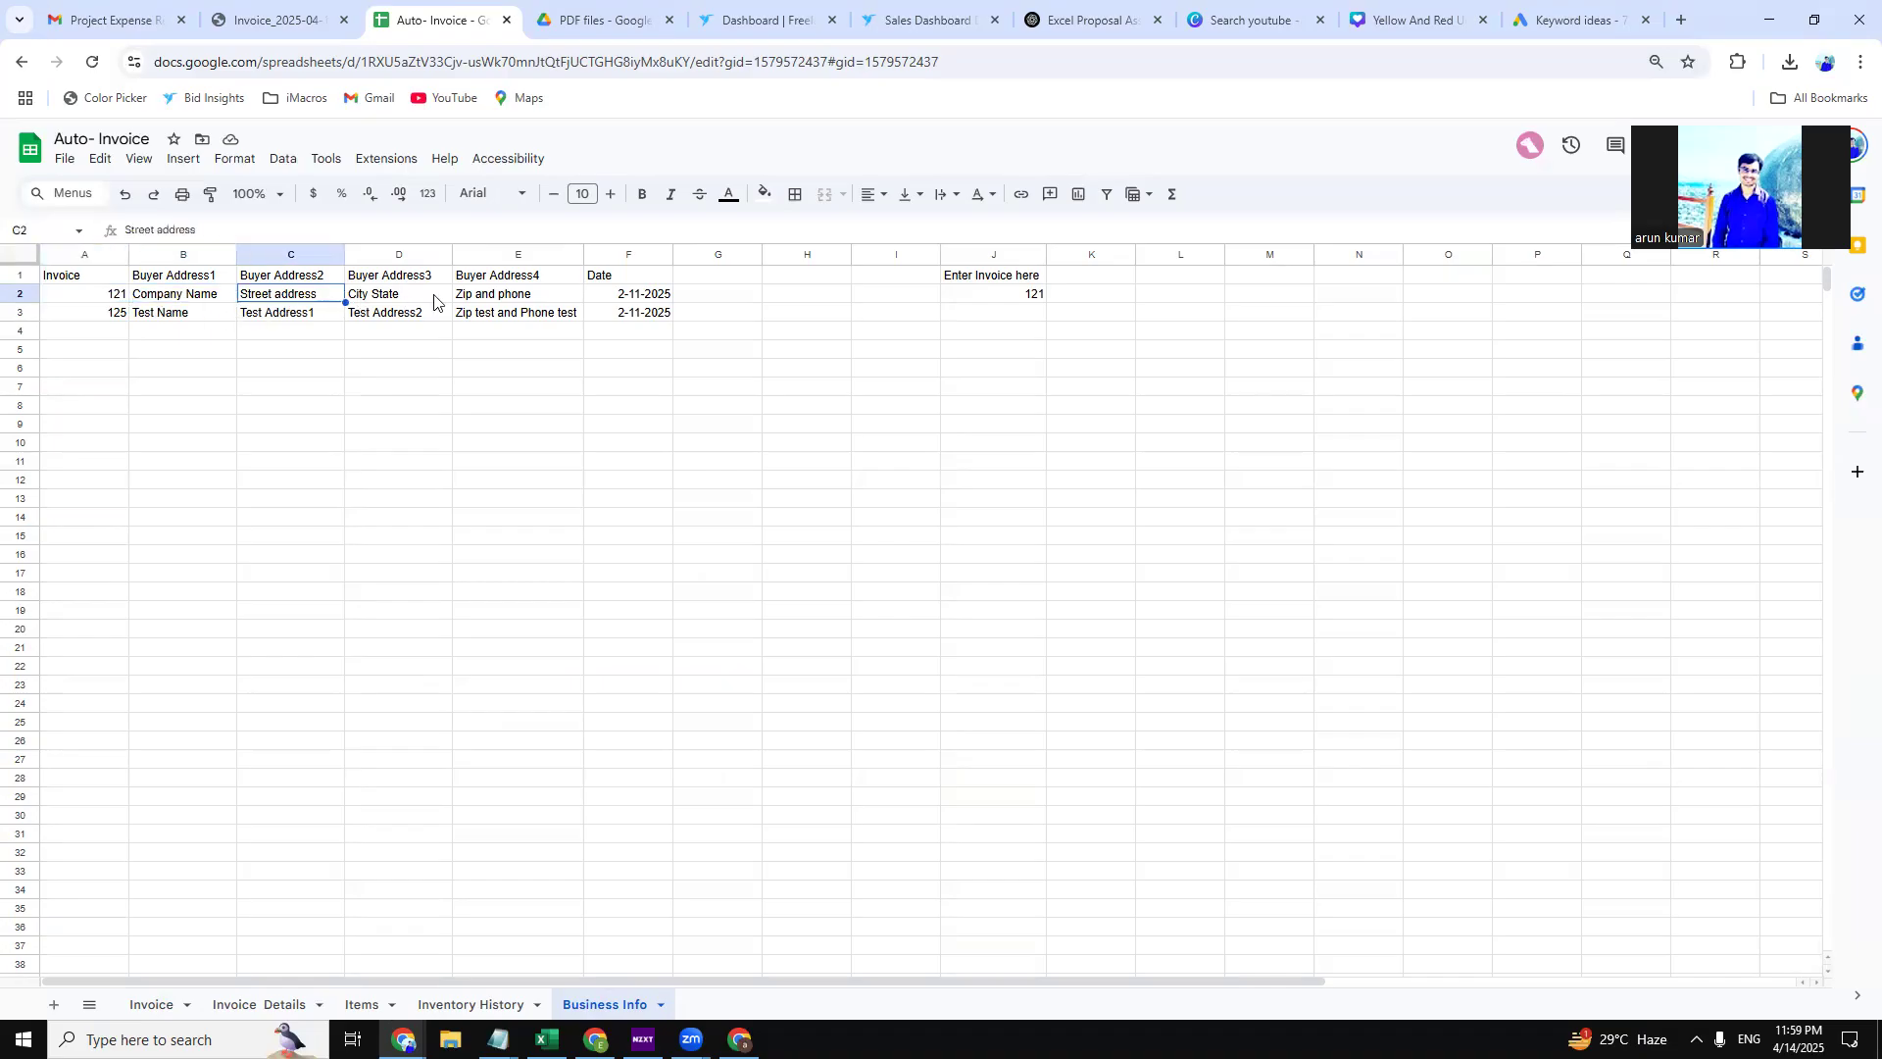
left_click(407, 300)
left_click(518, 296)
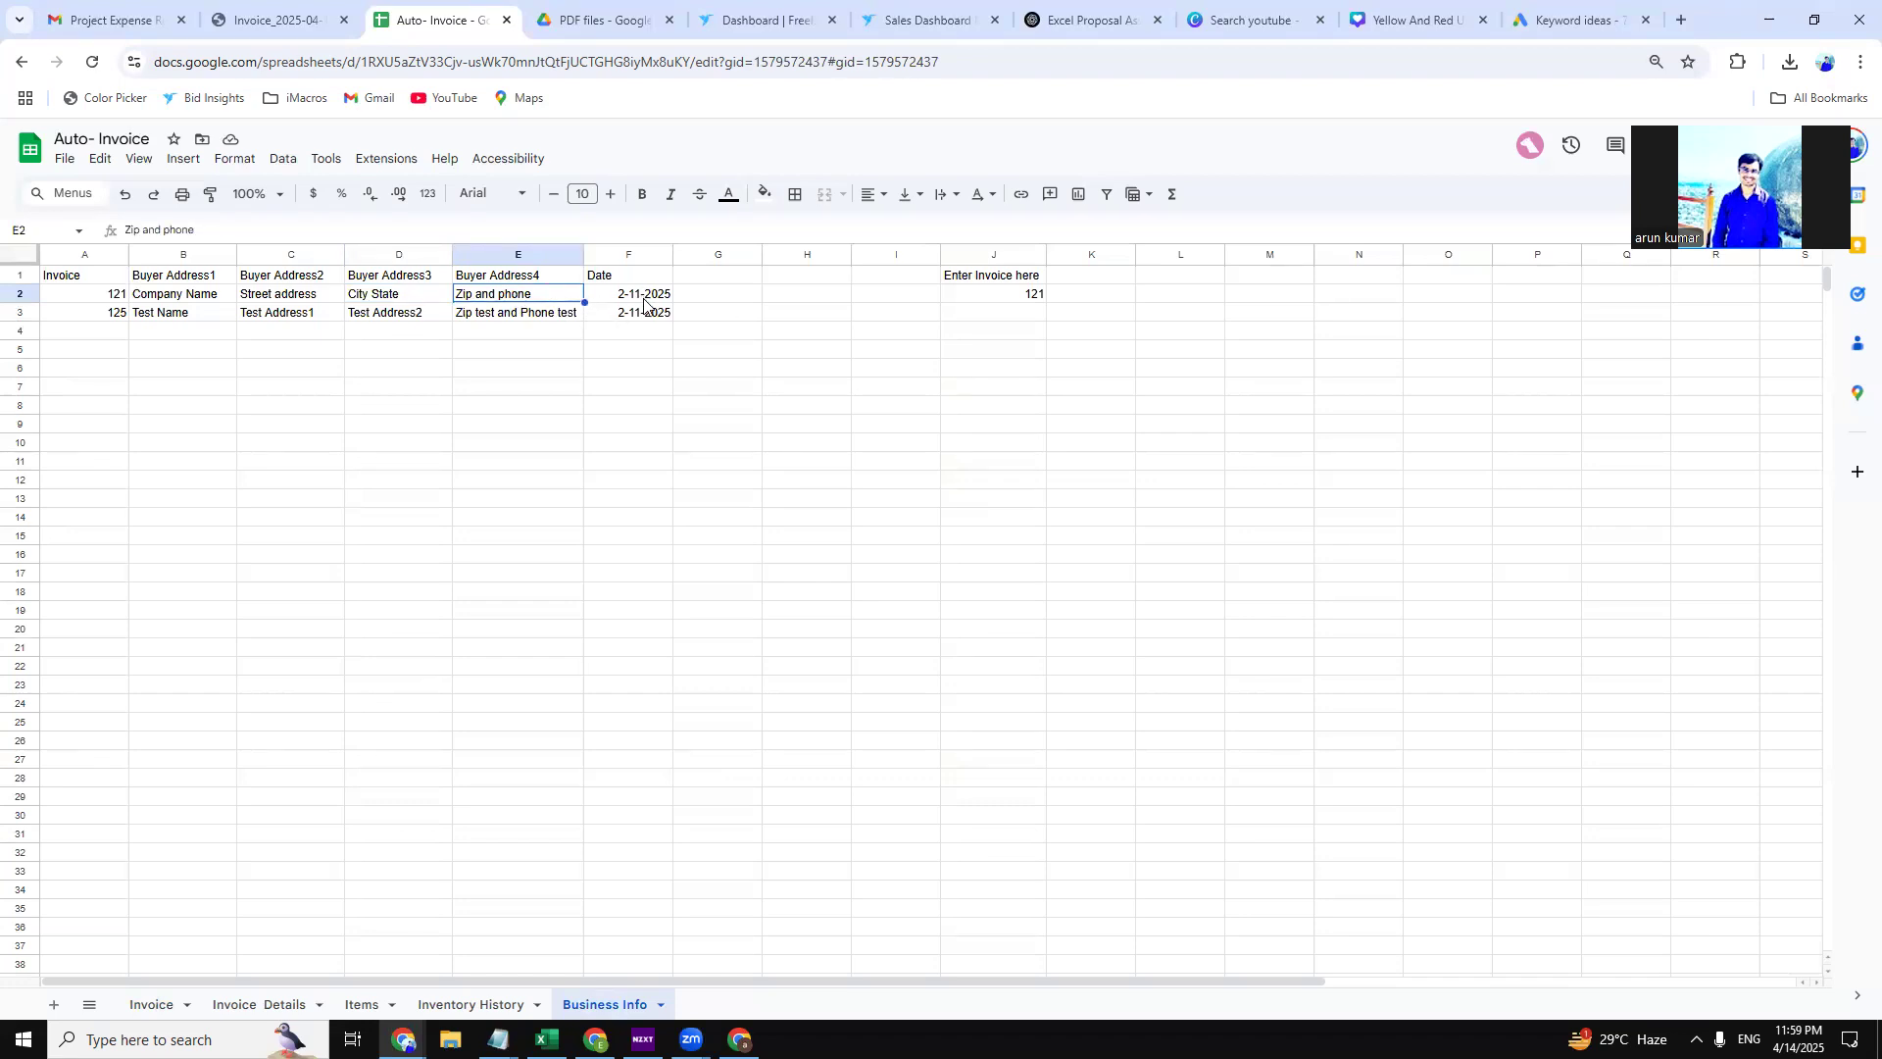
left_click(106, 316)
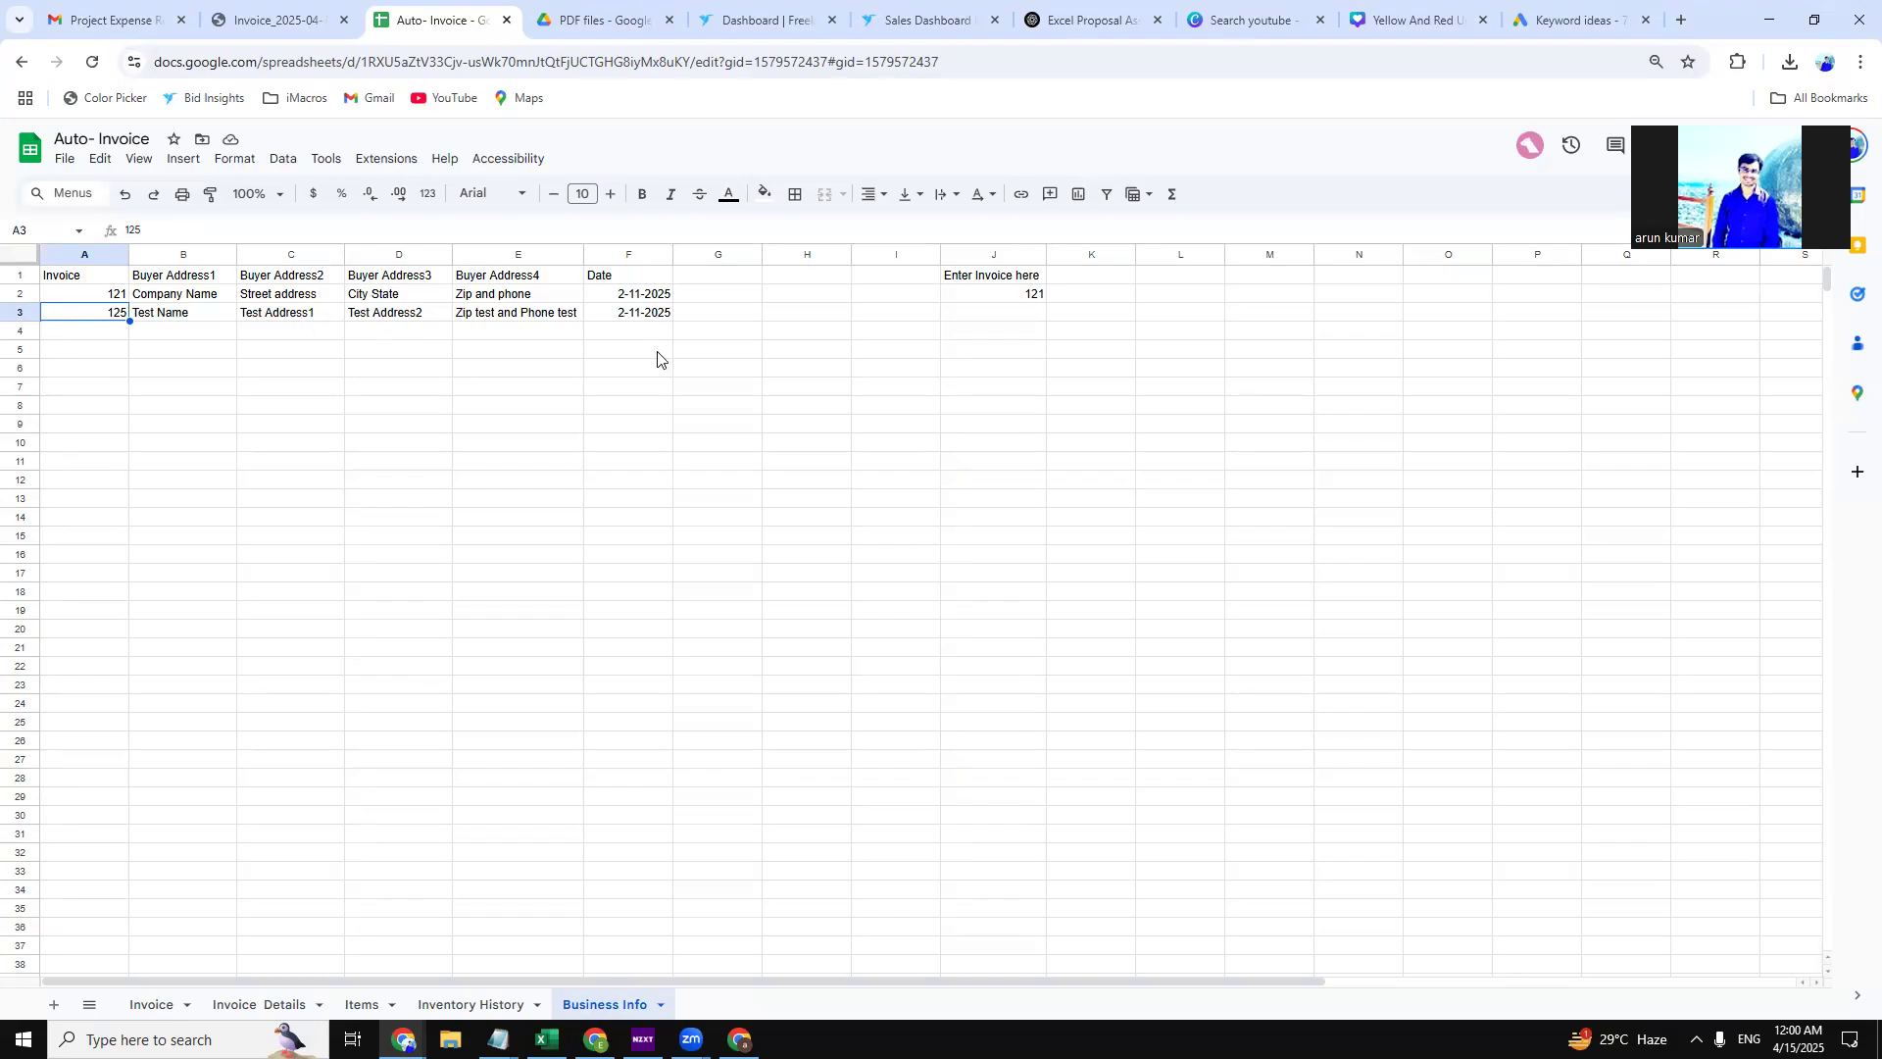
left_click(608, 333)
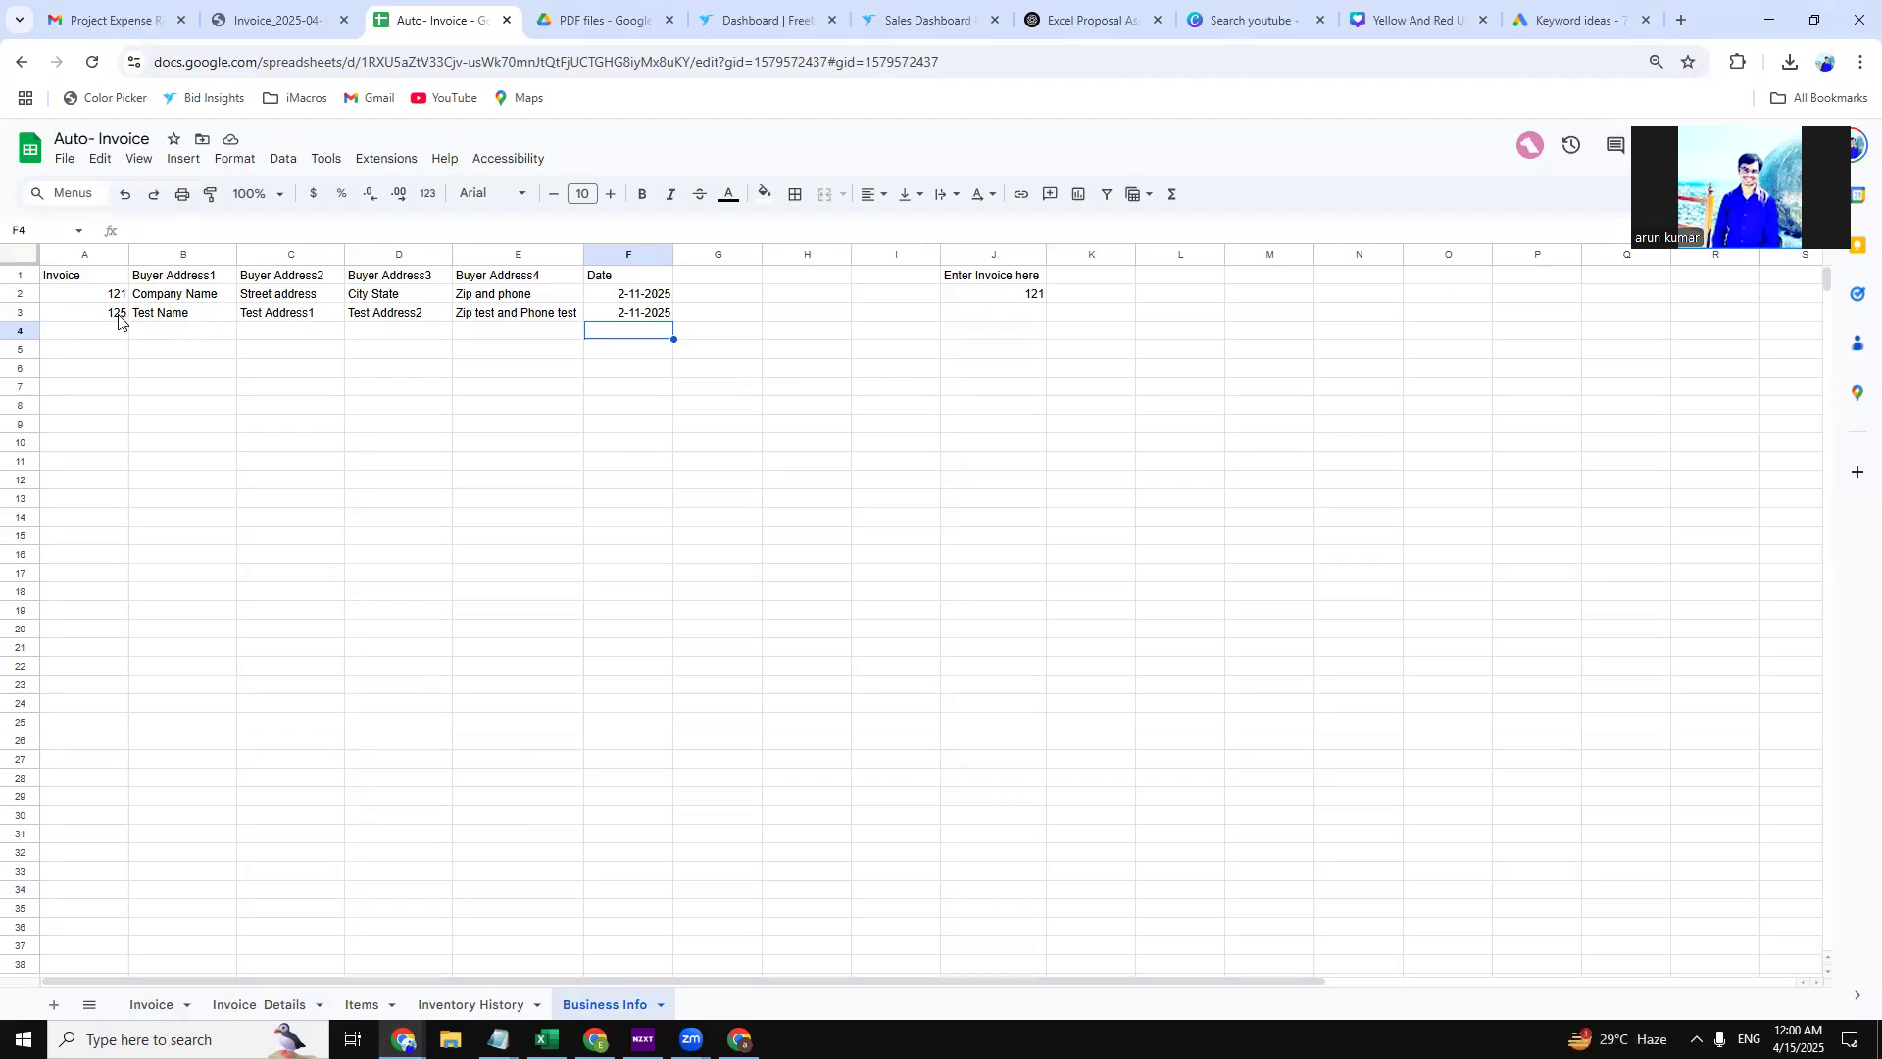
Copy the Test Name record's invoice number into the Enter Invoice here cell J2, and return to the Invoice sheet.
left_click(120, 314)
key("ctrl+c")
left_click(1029, 294)
key("ctrl+v")
left_click(828, 504)
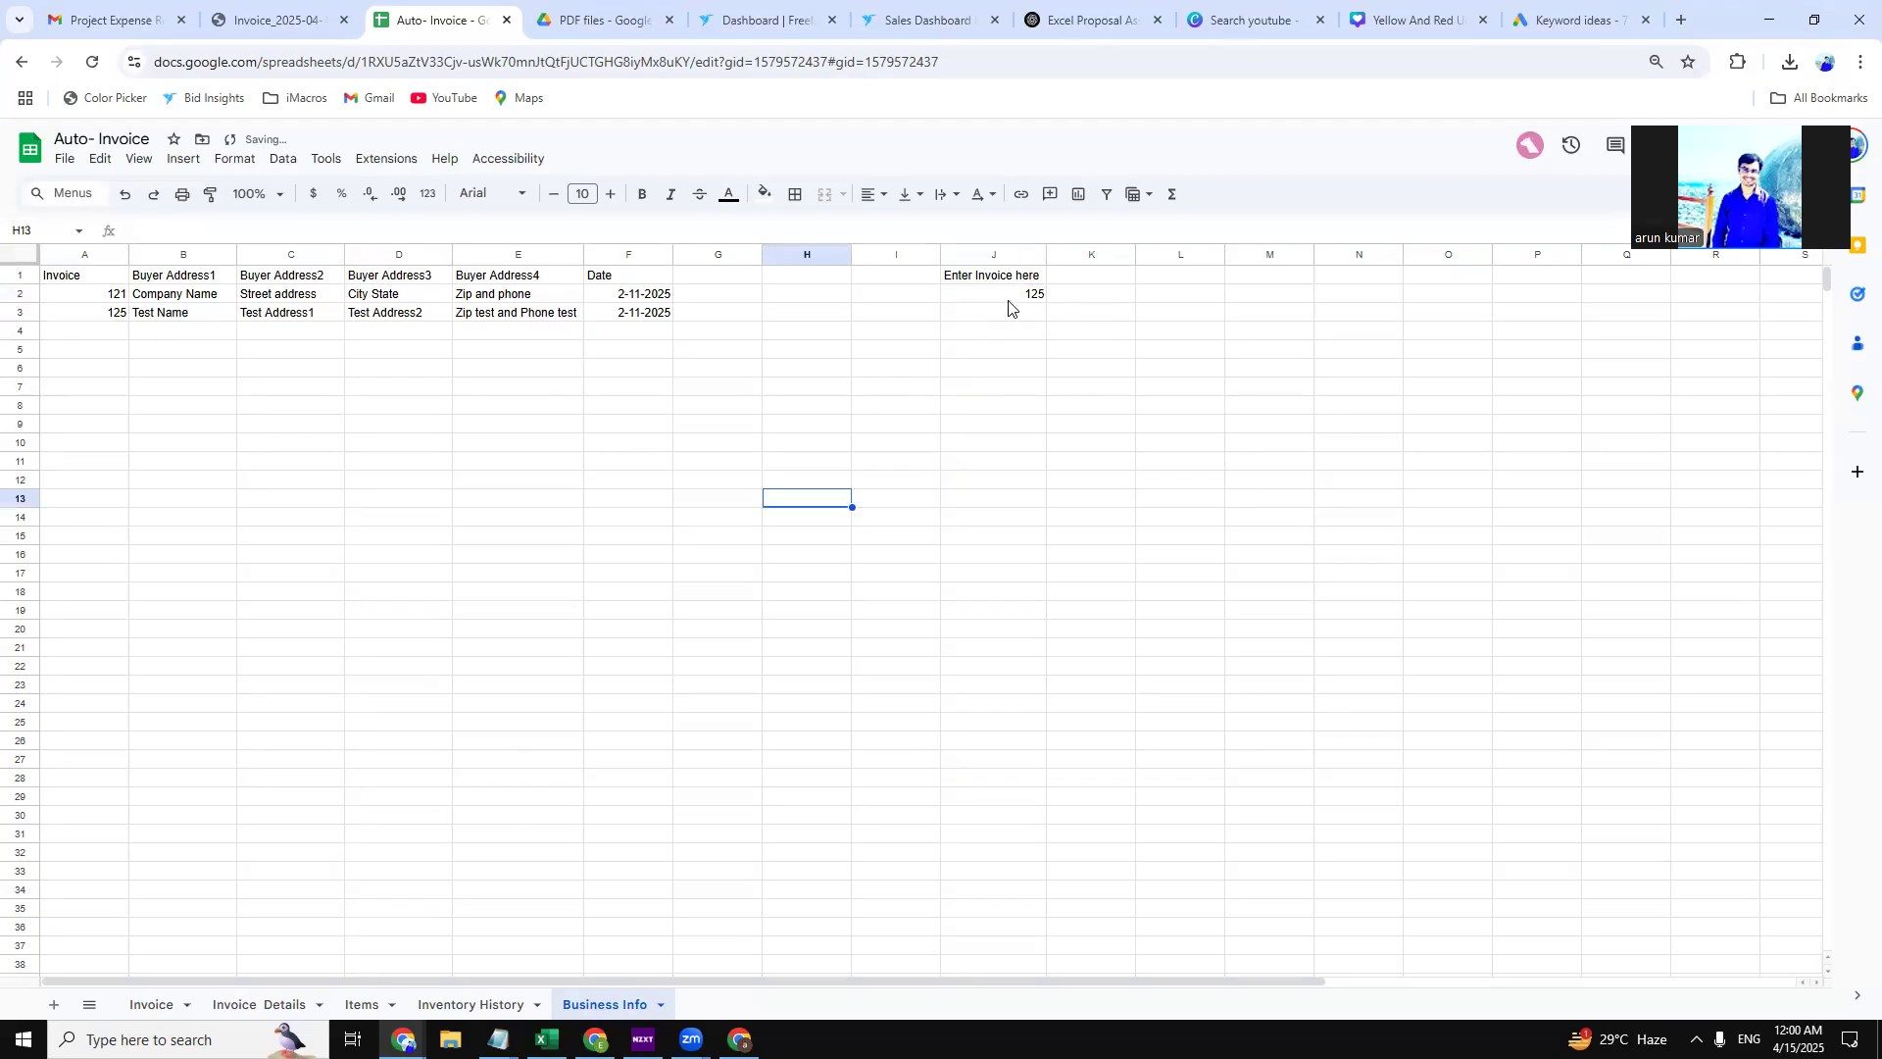
left_click(175, 1008)
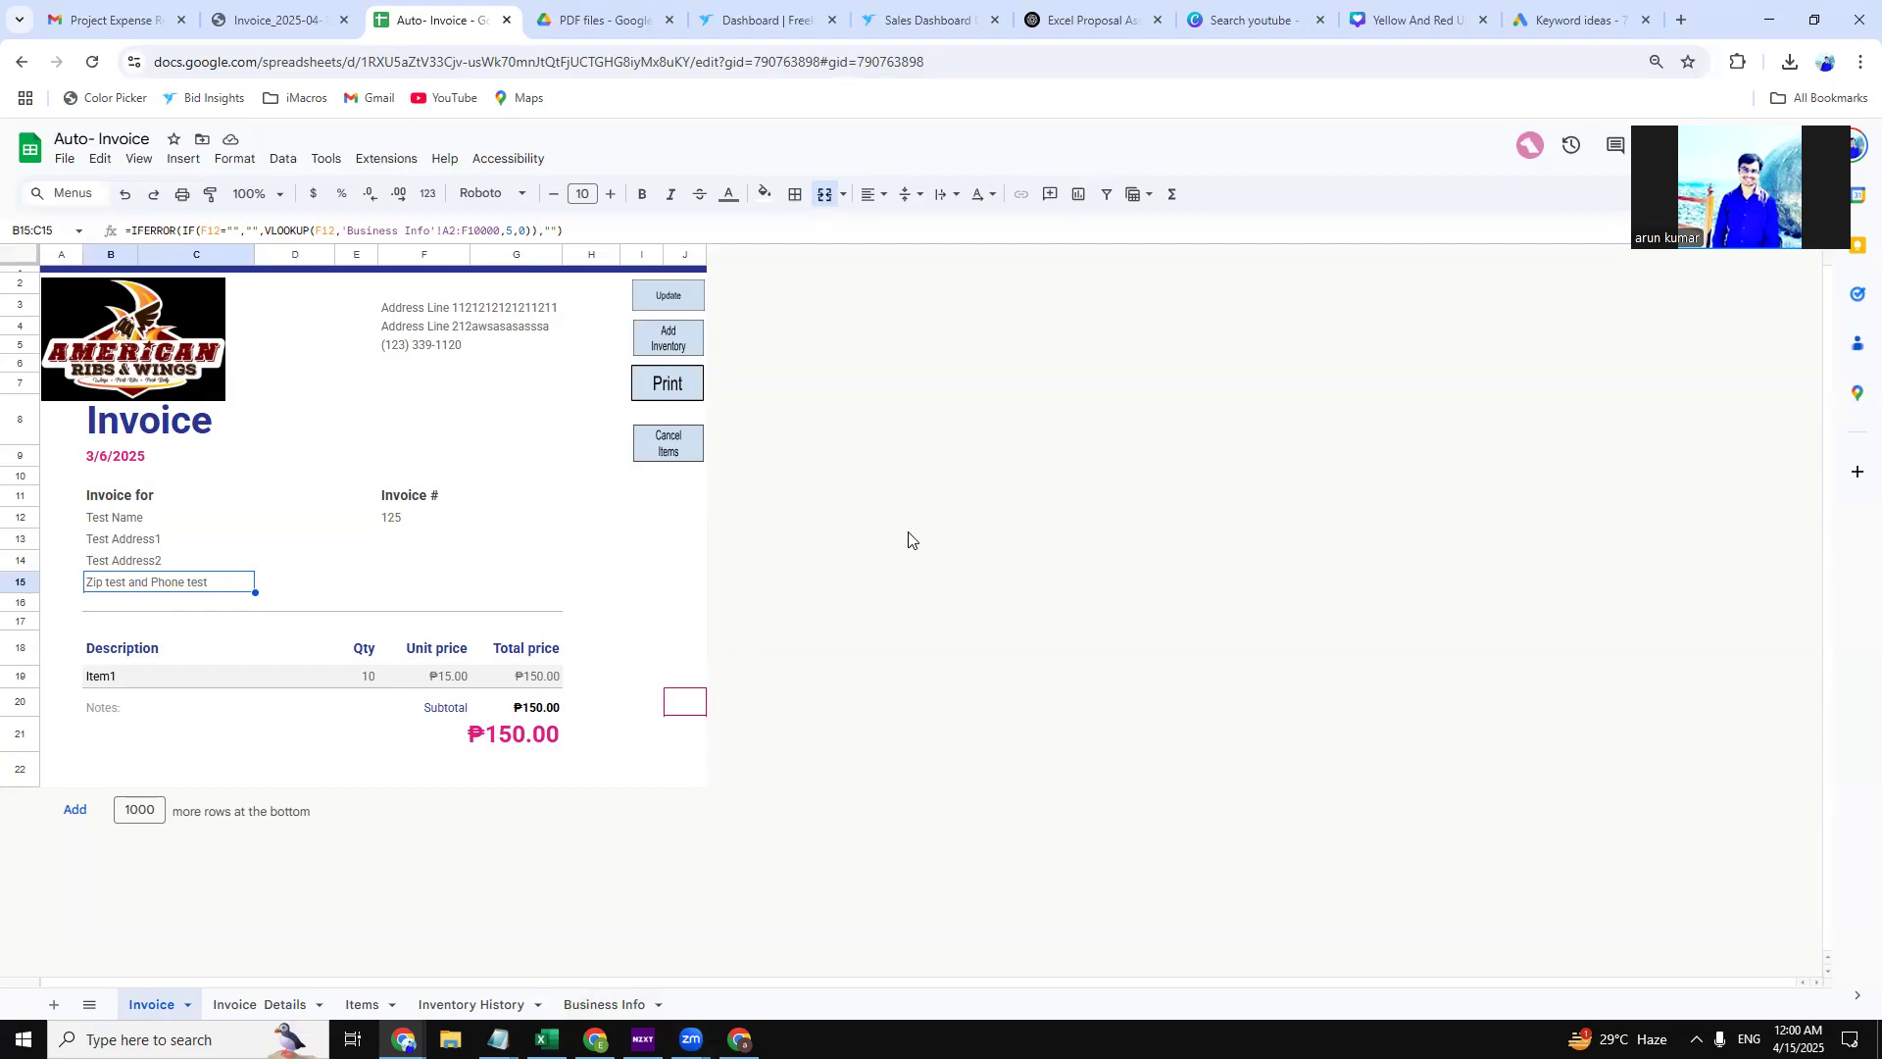
left_click(770, 589)
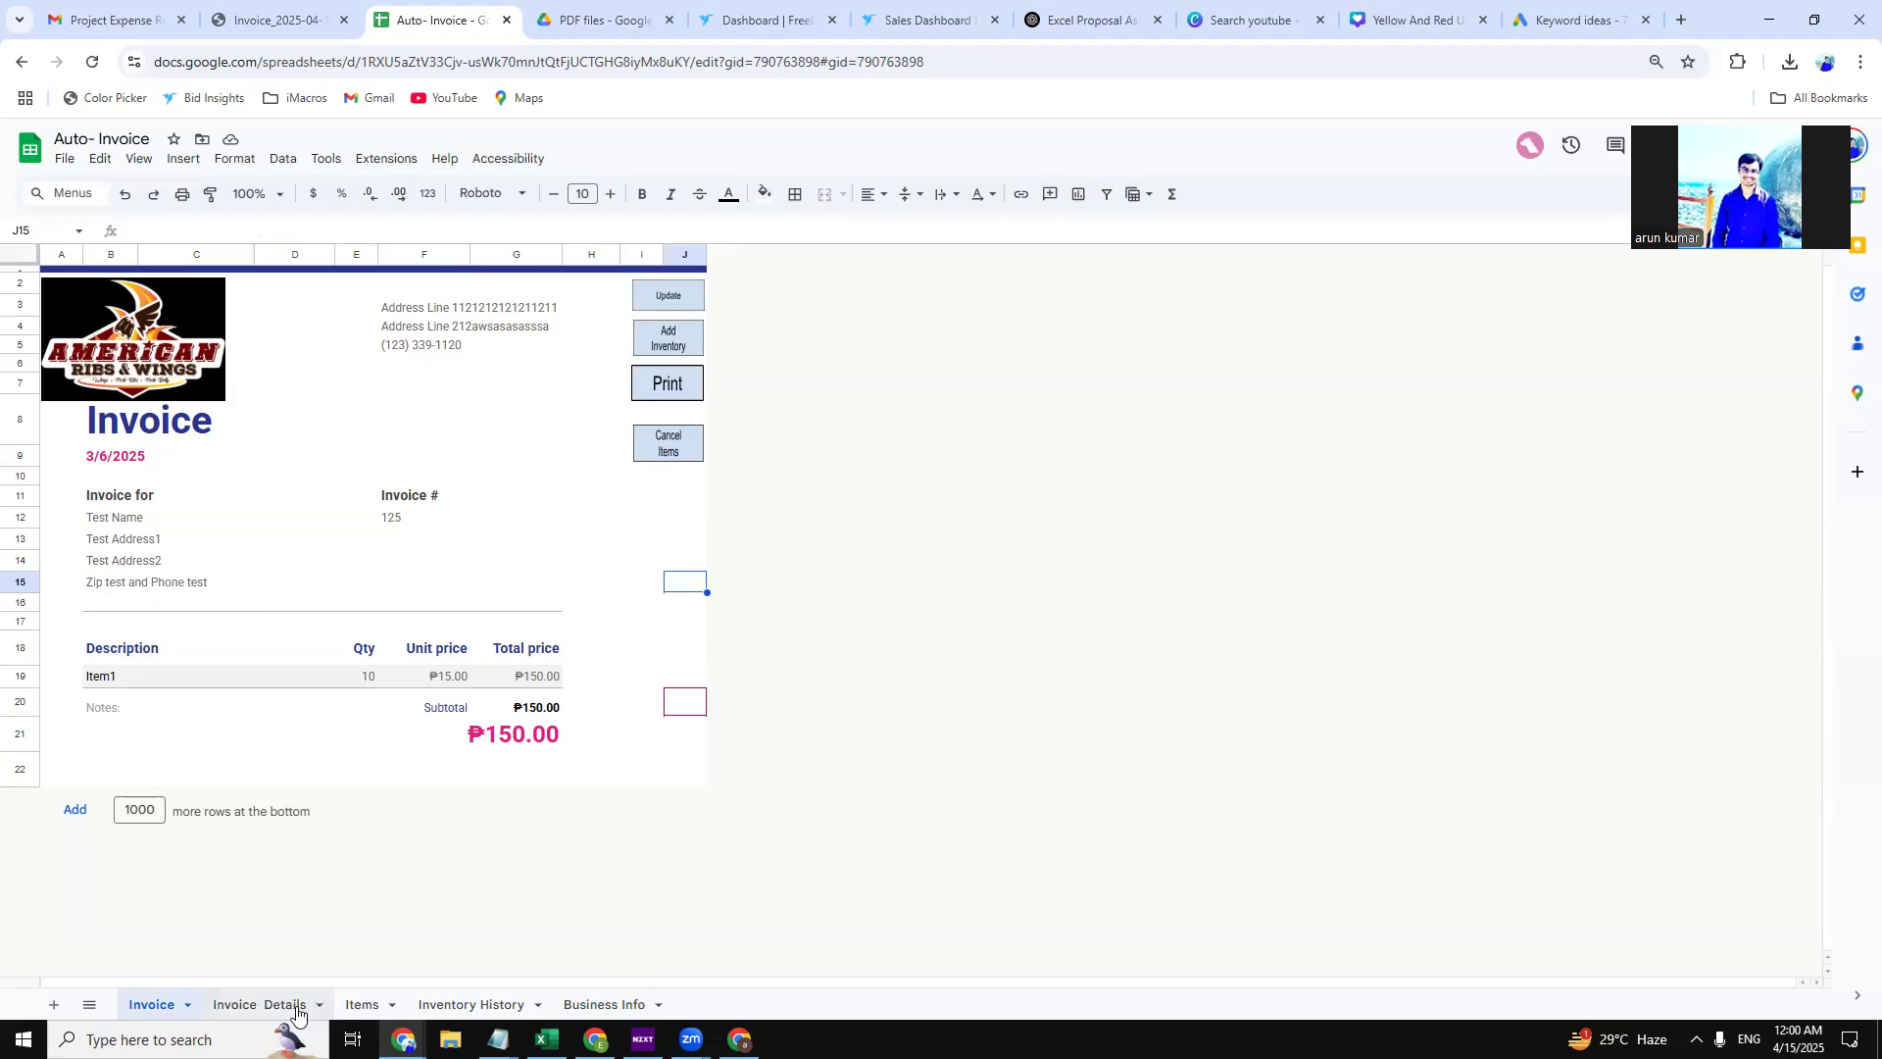
Add a new inventory item named TestItem1 with quantity 25 and unit price 26.
left_click(657, 335)
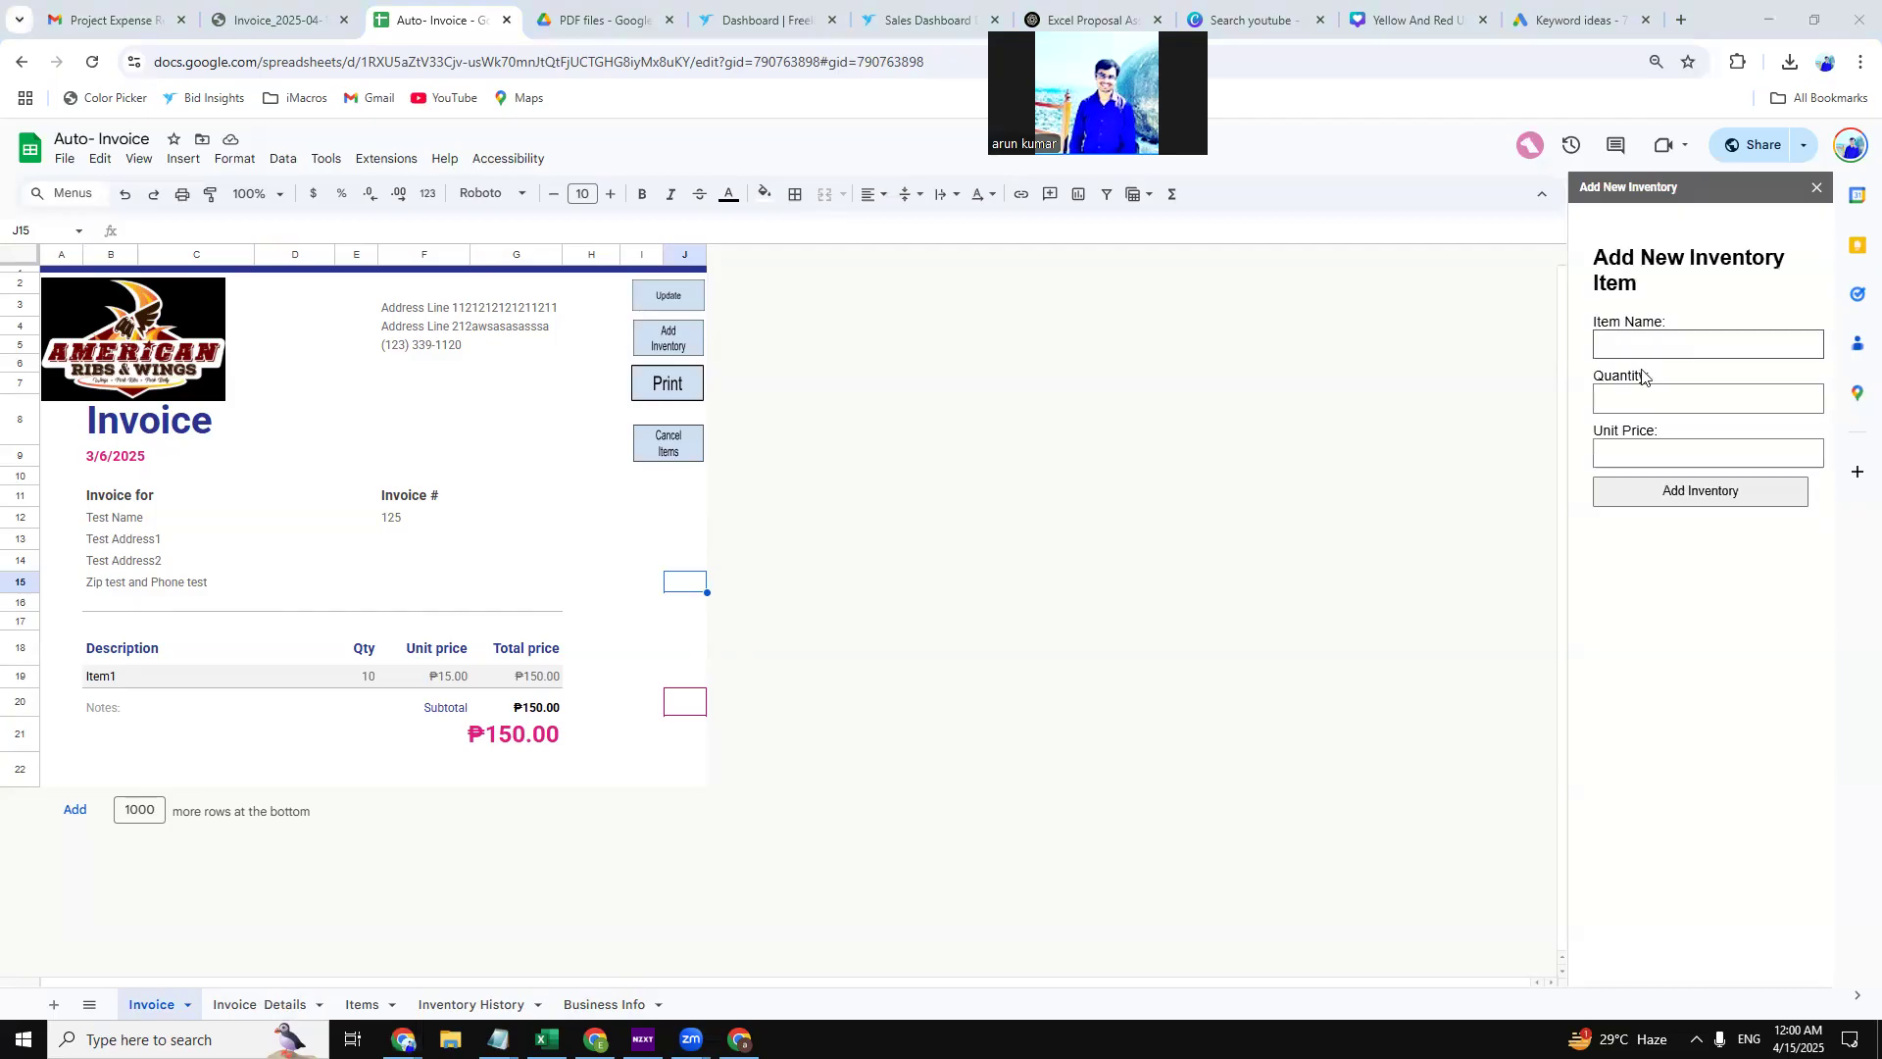
left_click(1648, 339)
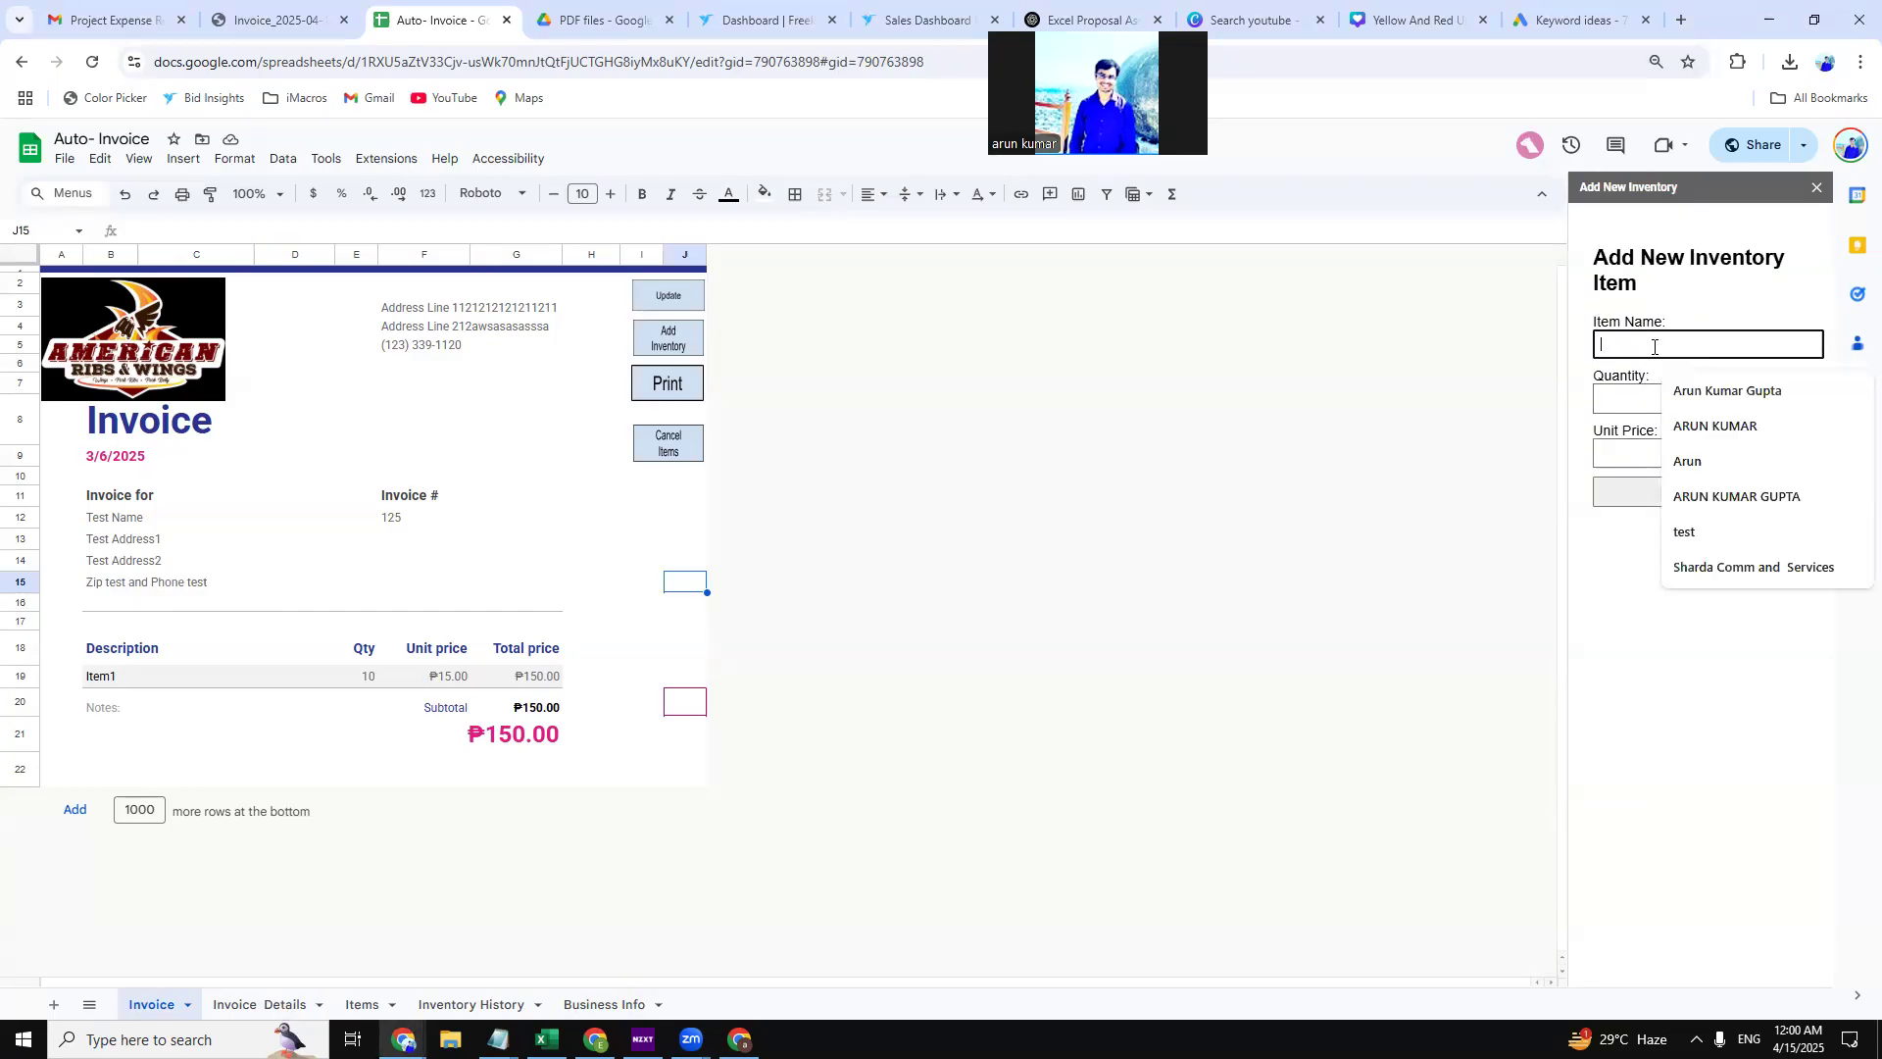
type("TestItem1")
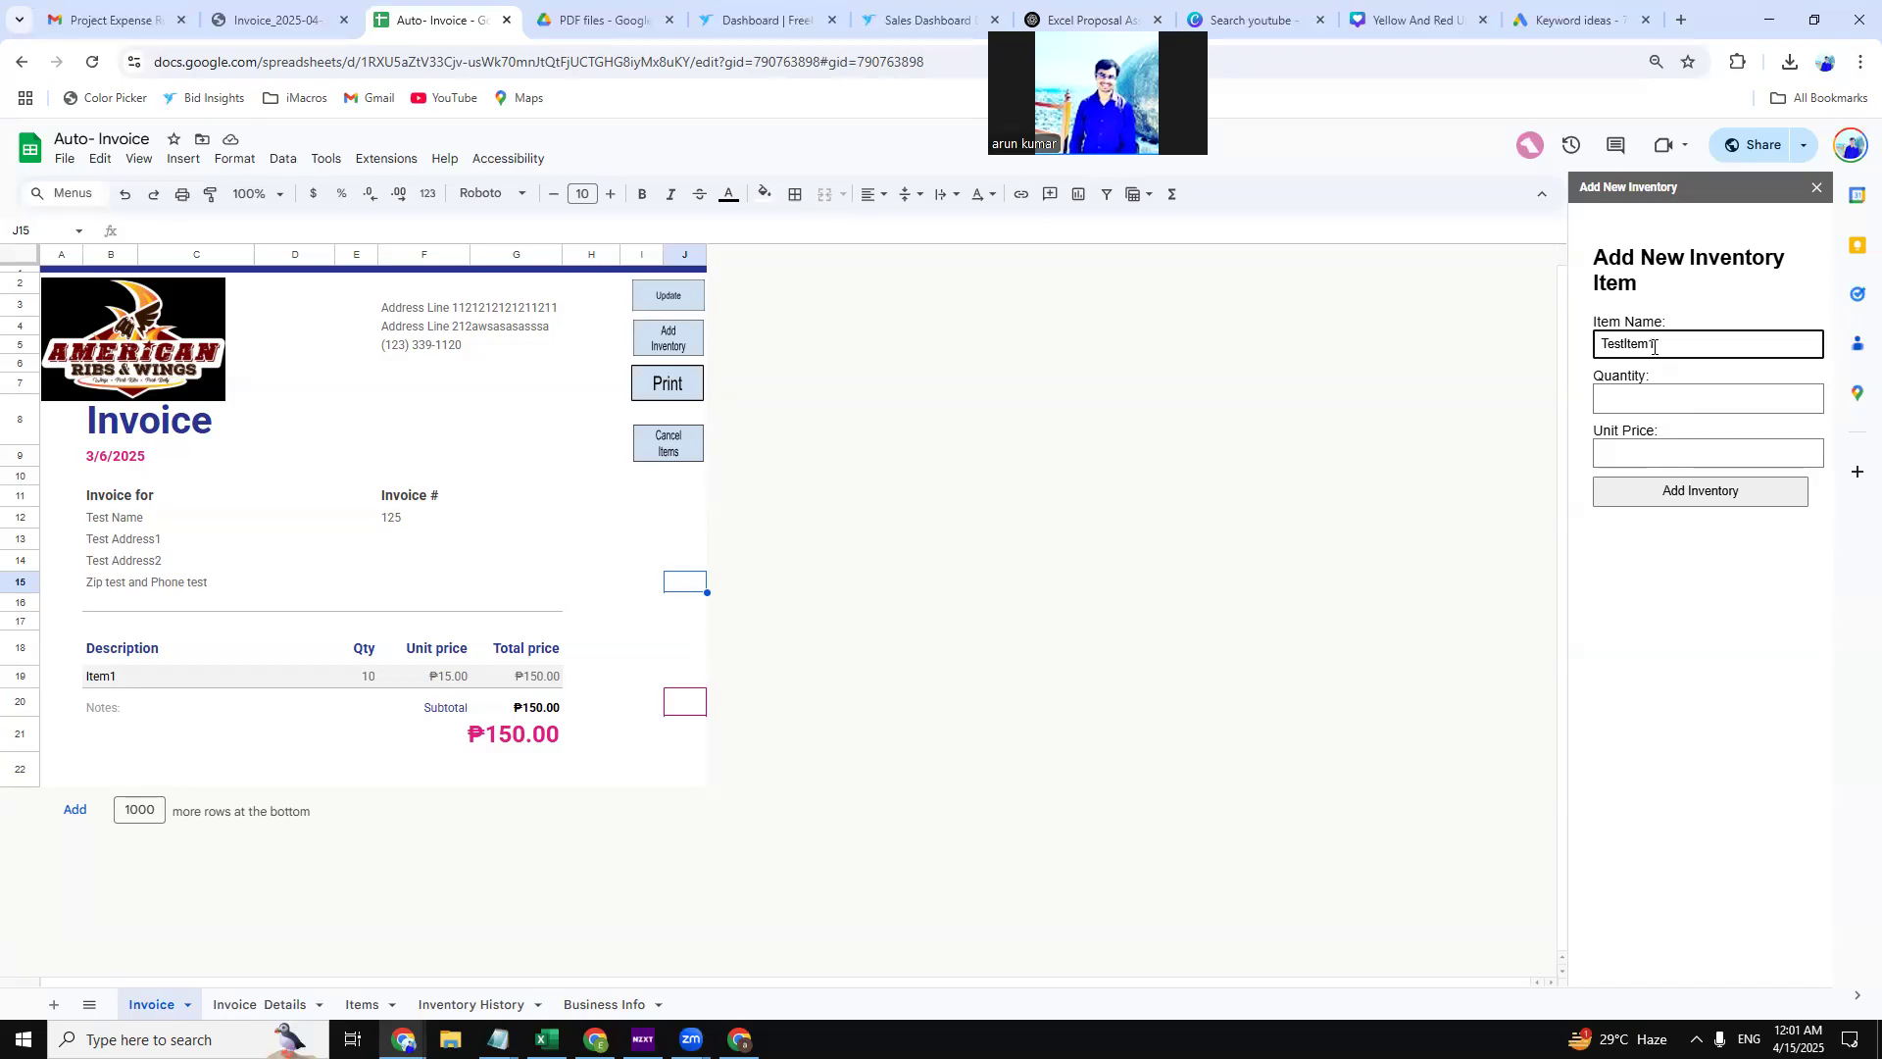
left_click(1682, 390)
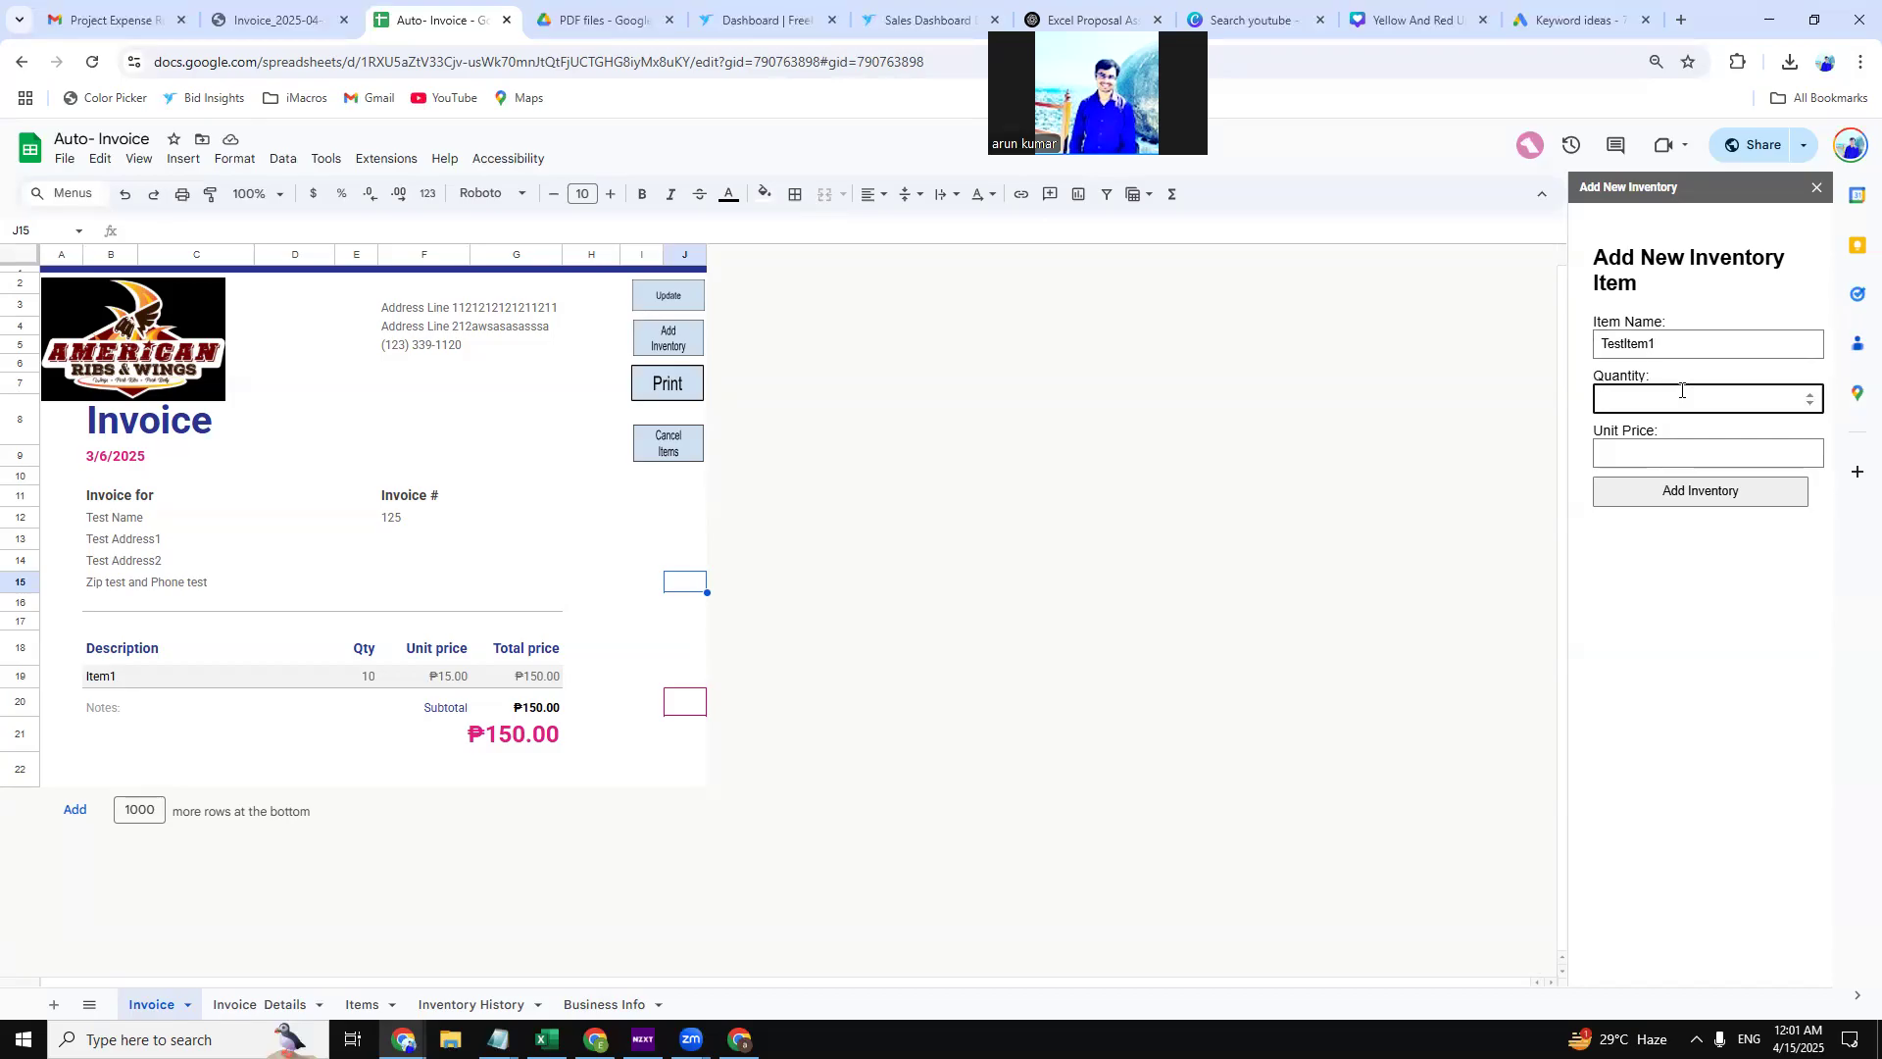
left_click(1645, 451)
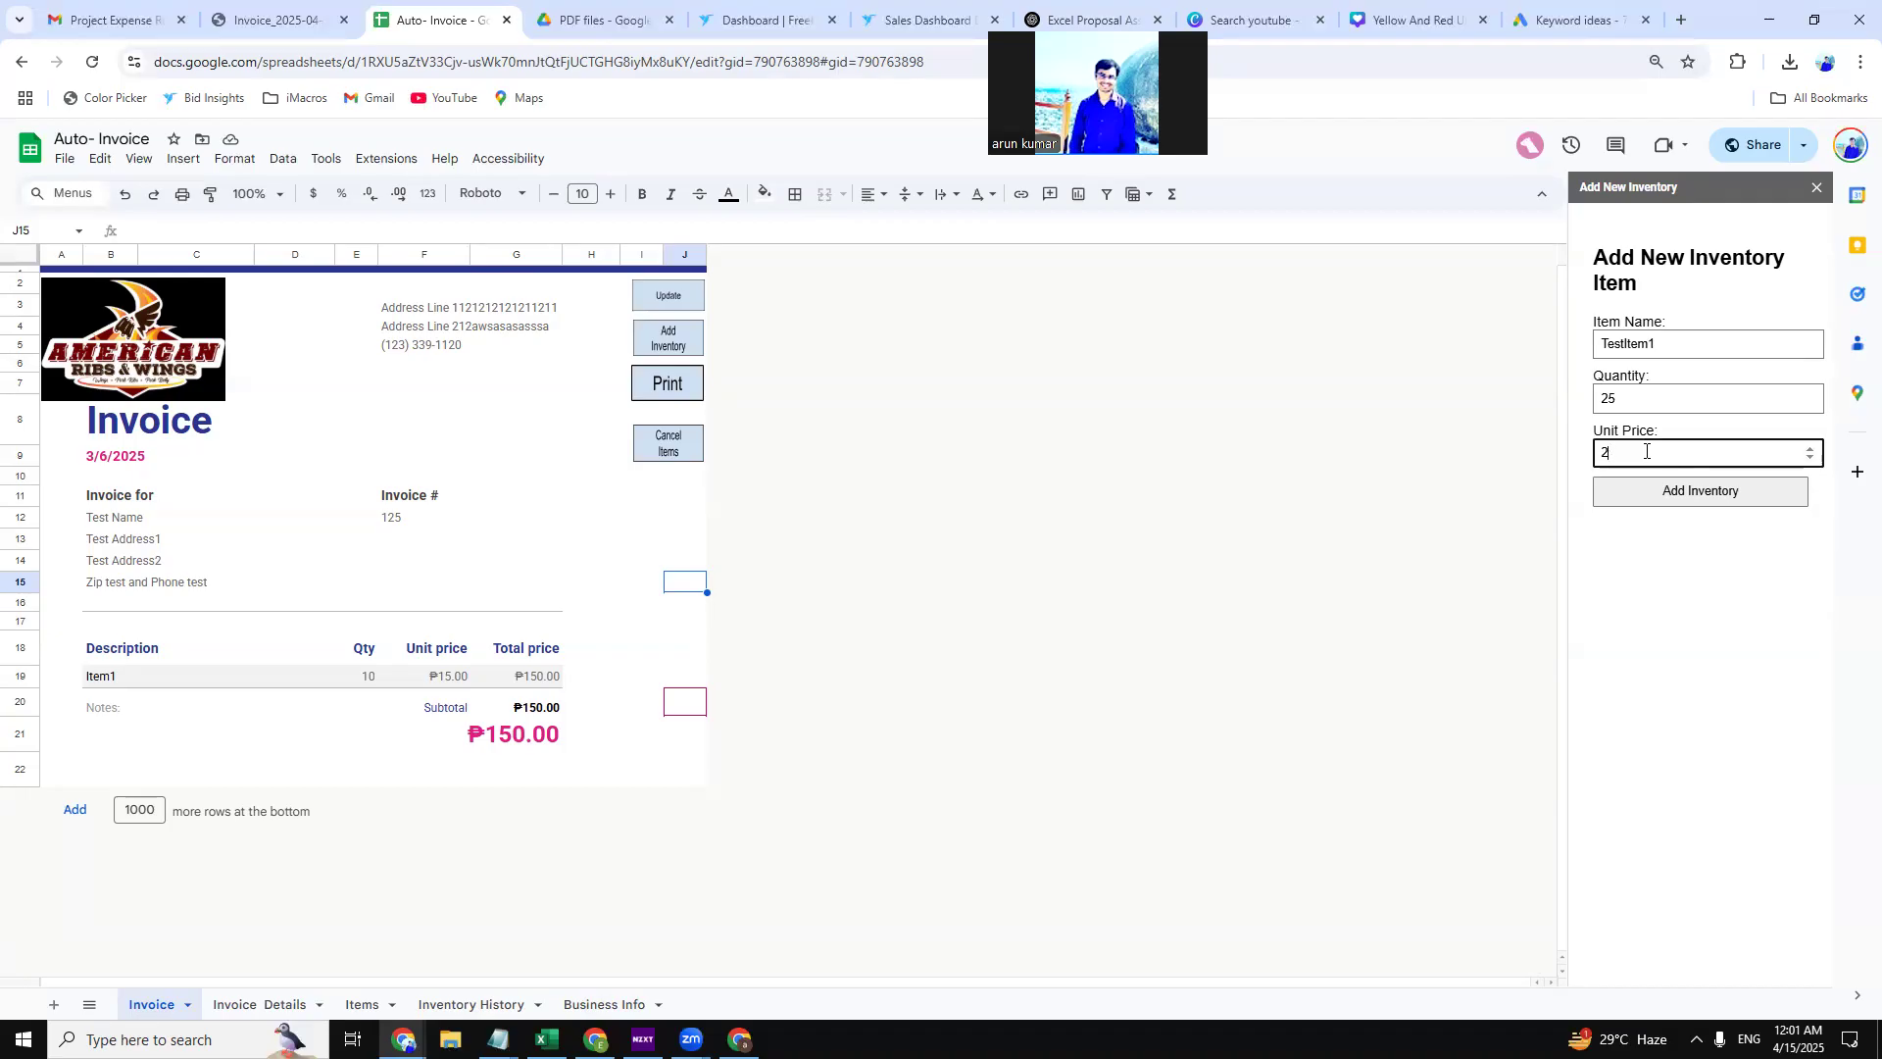
left_click(1763, 501)
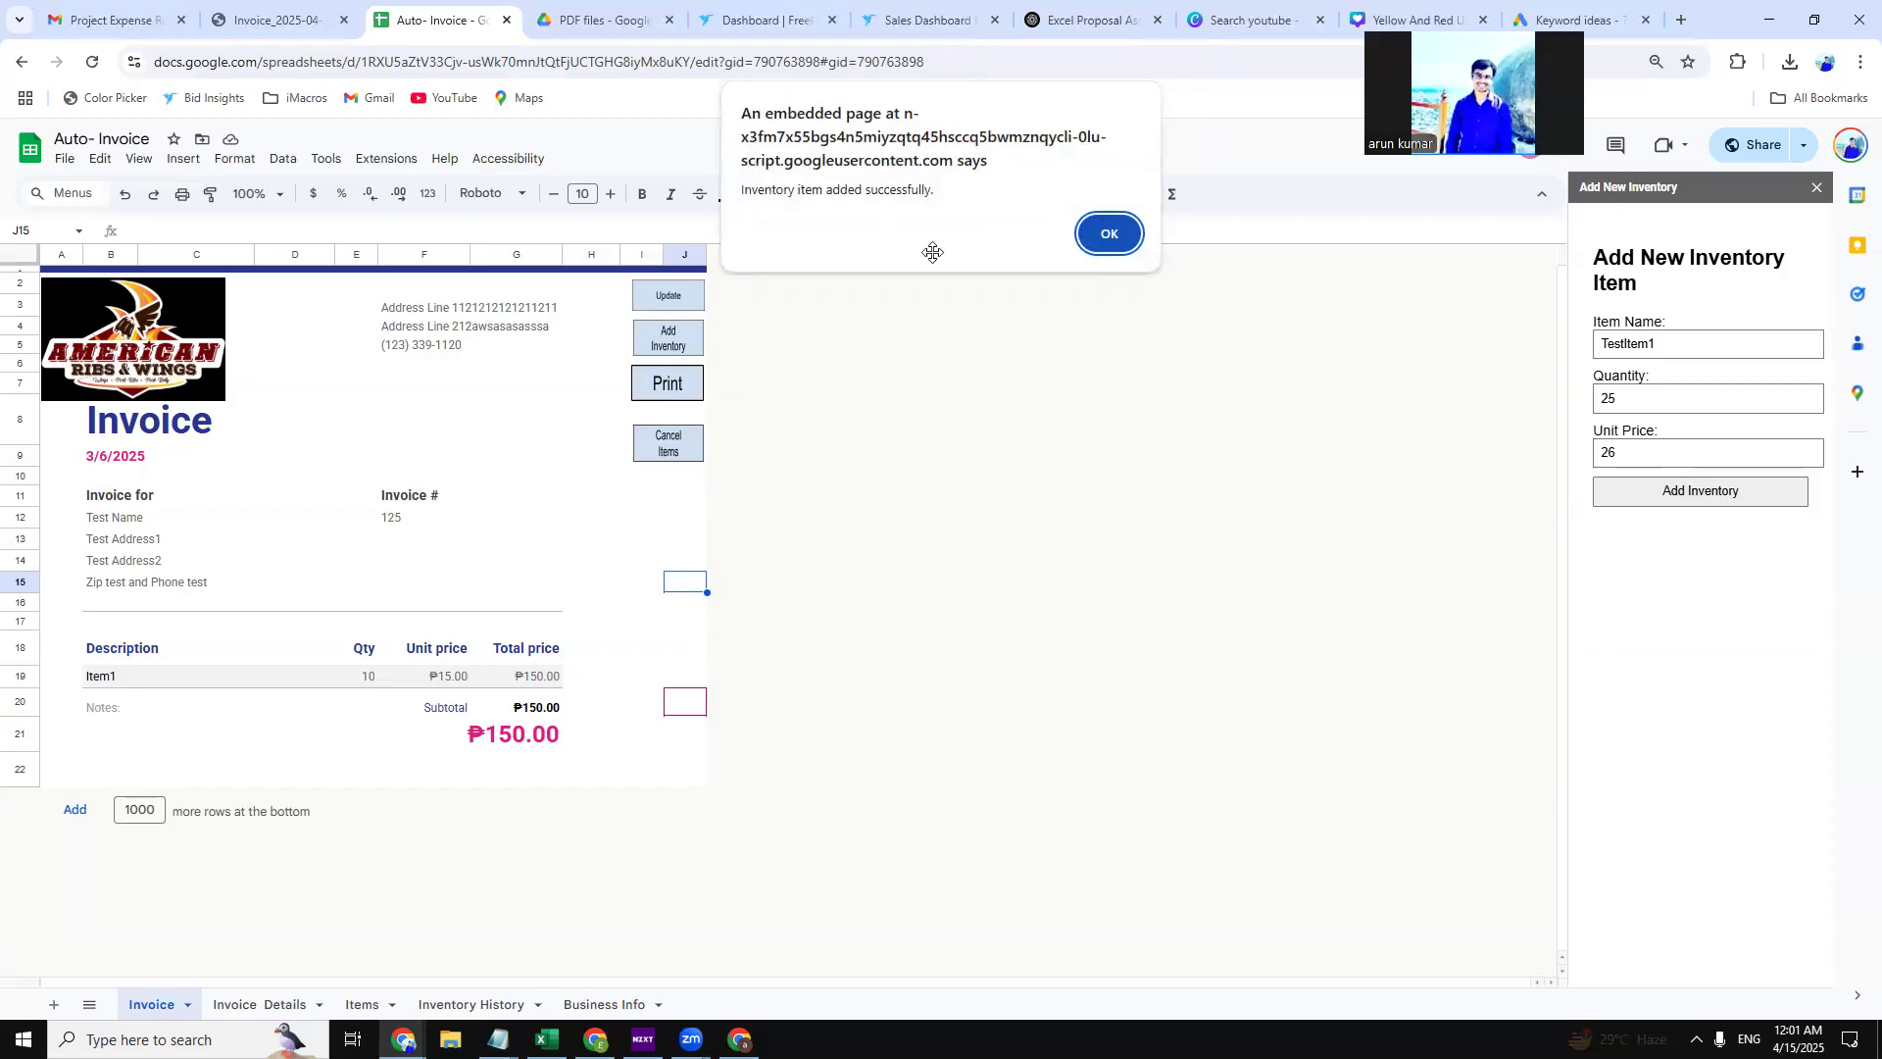
key("Return")
Check TestItem1's row on the Items sheet and its transaction date, name and quantity on the Inventory History sheet.
left_click(358, 1002)
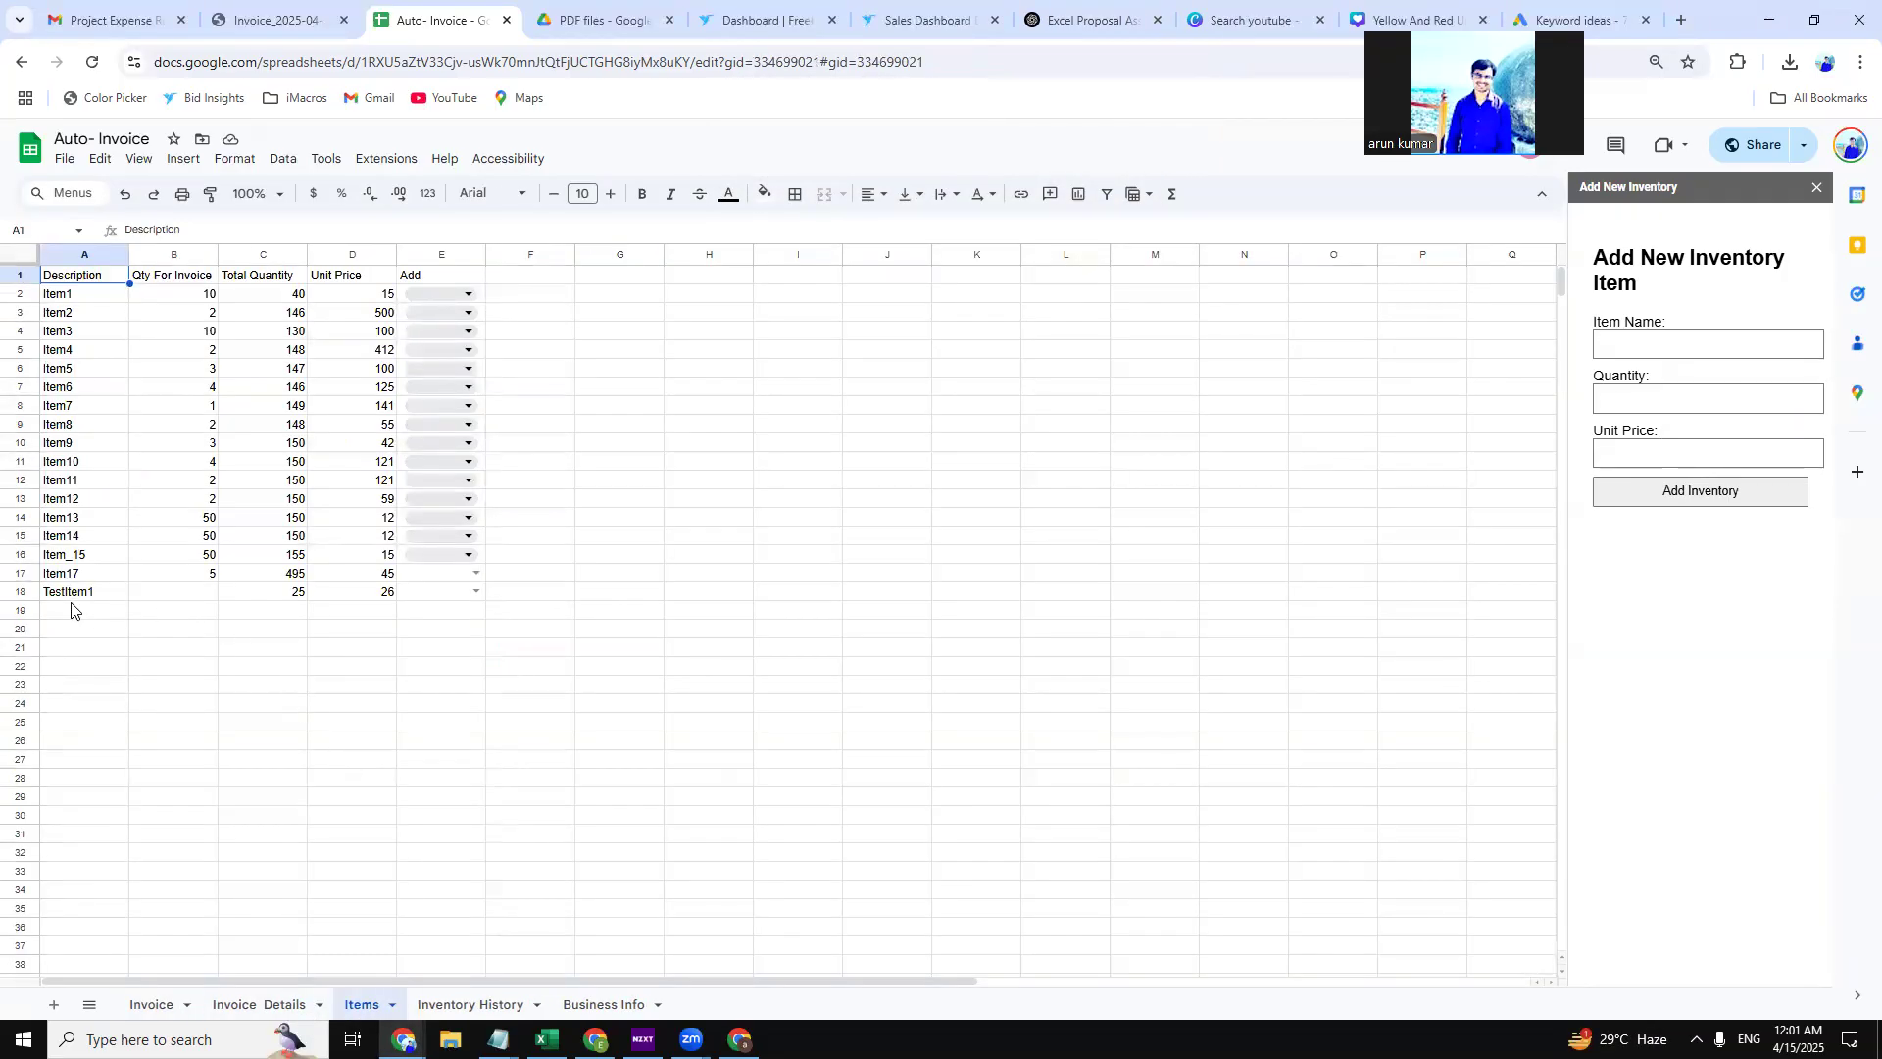
left_click(74, 597)
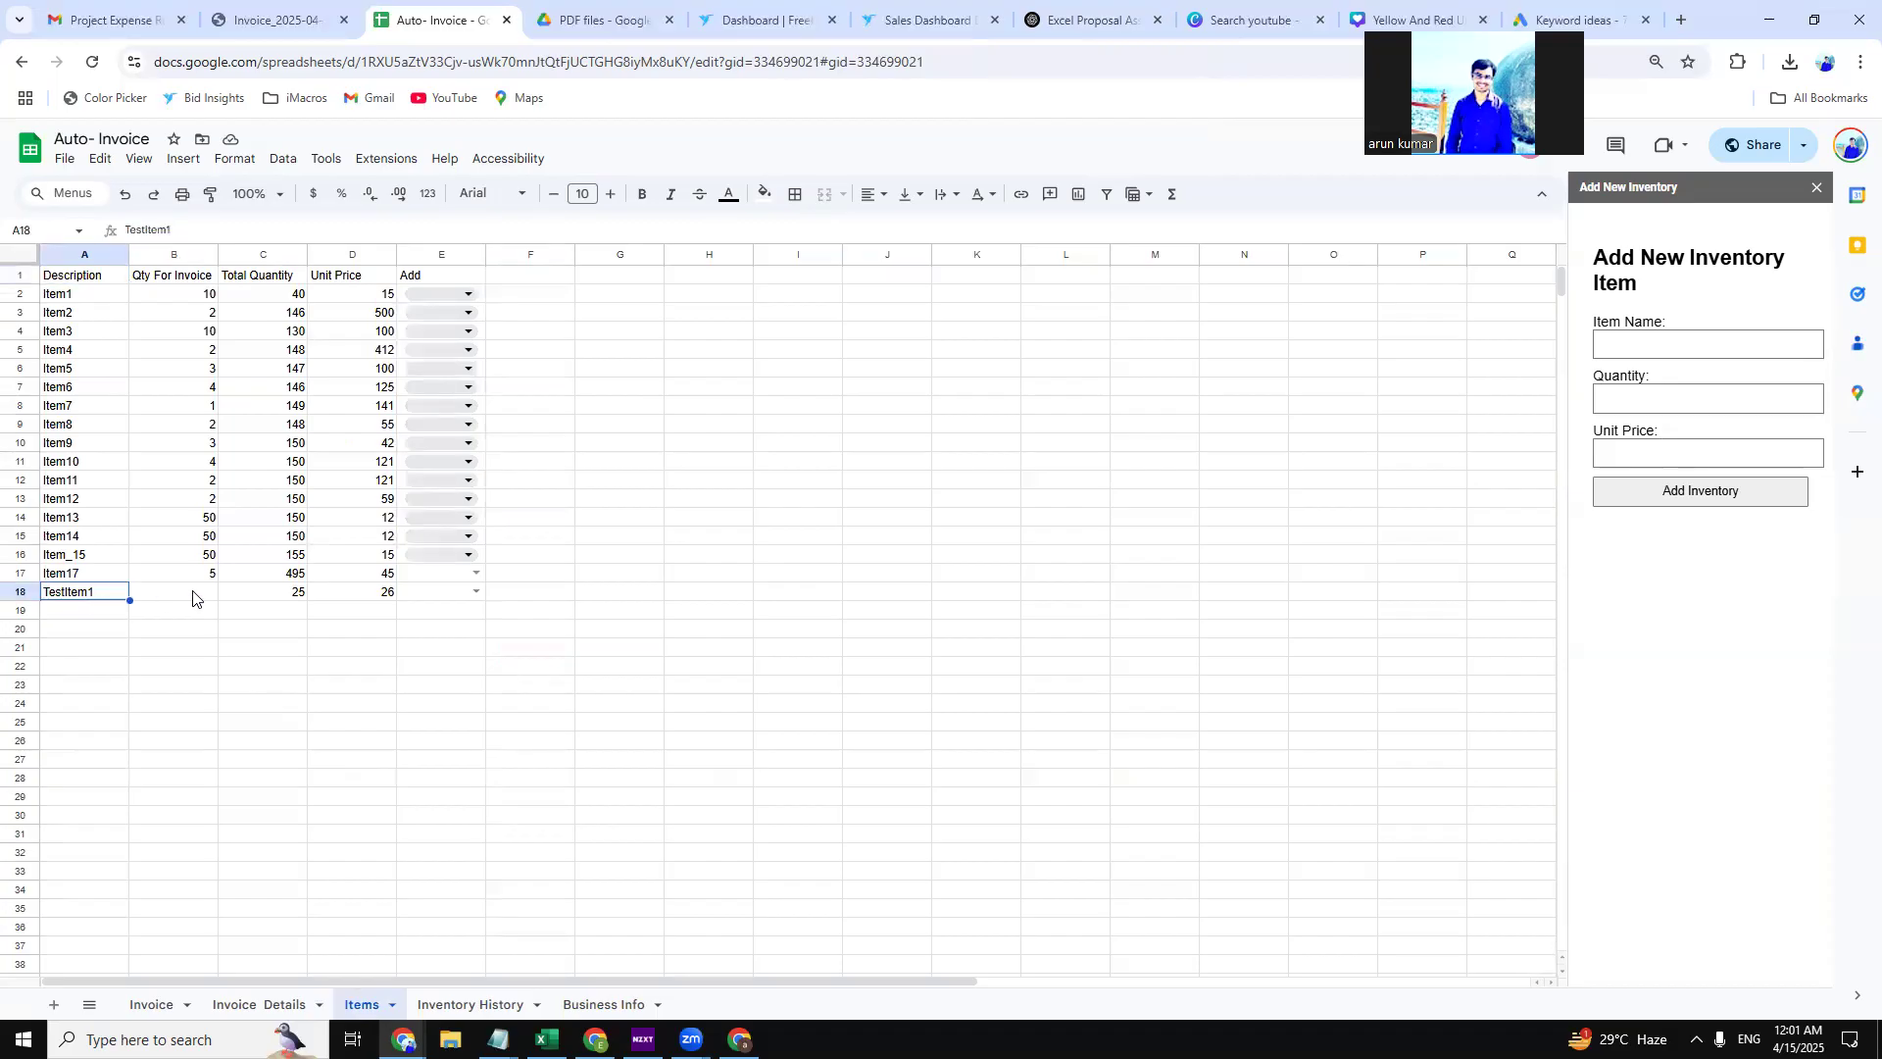
left_click(271, 597)
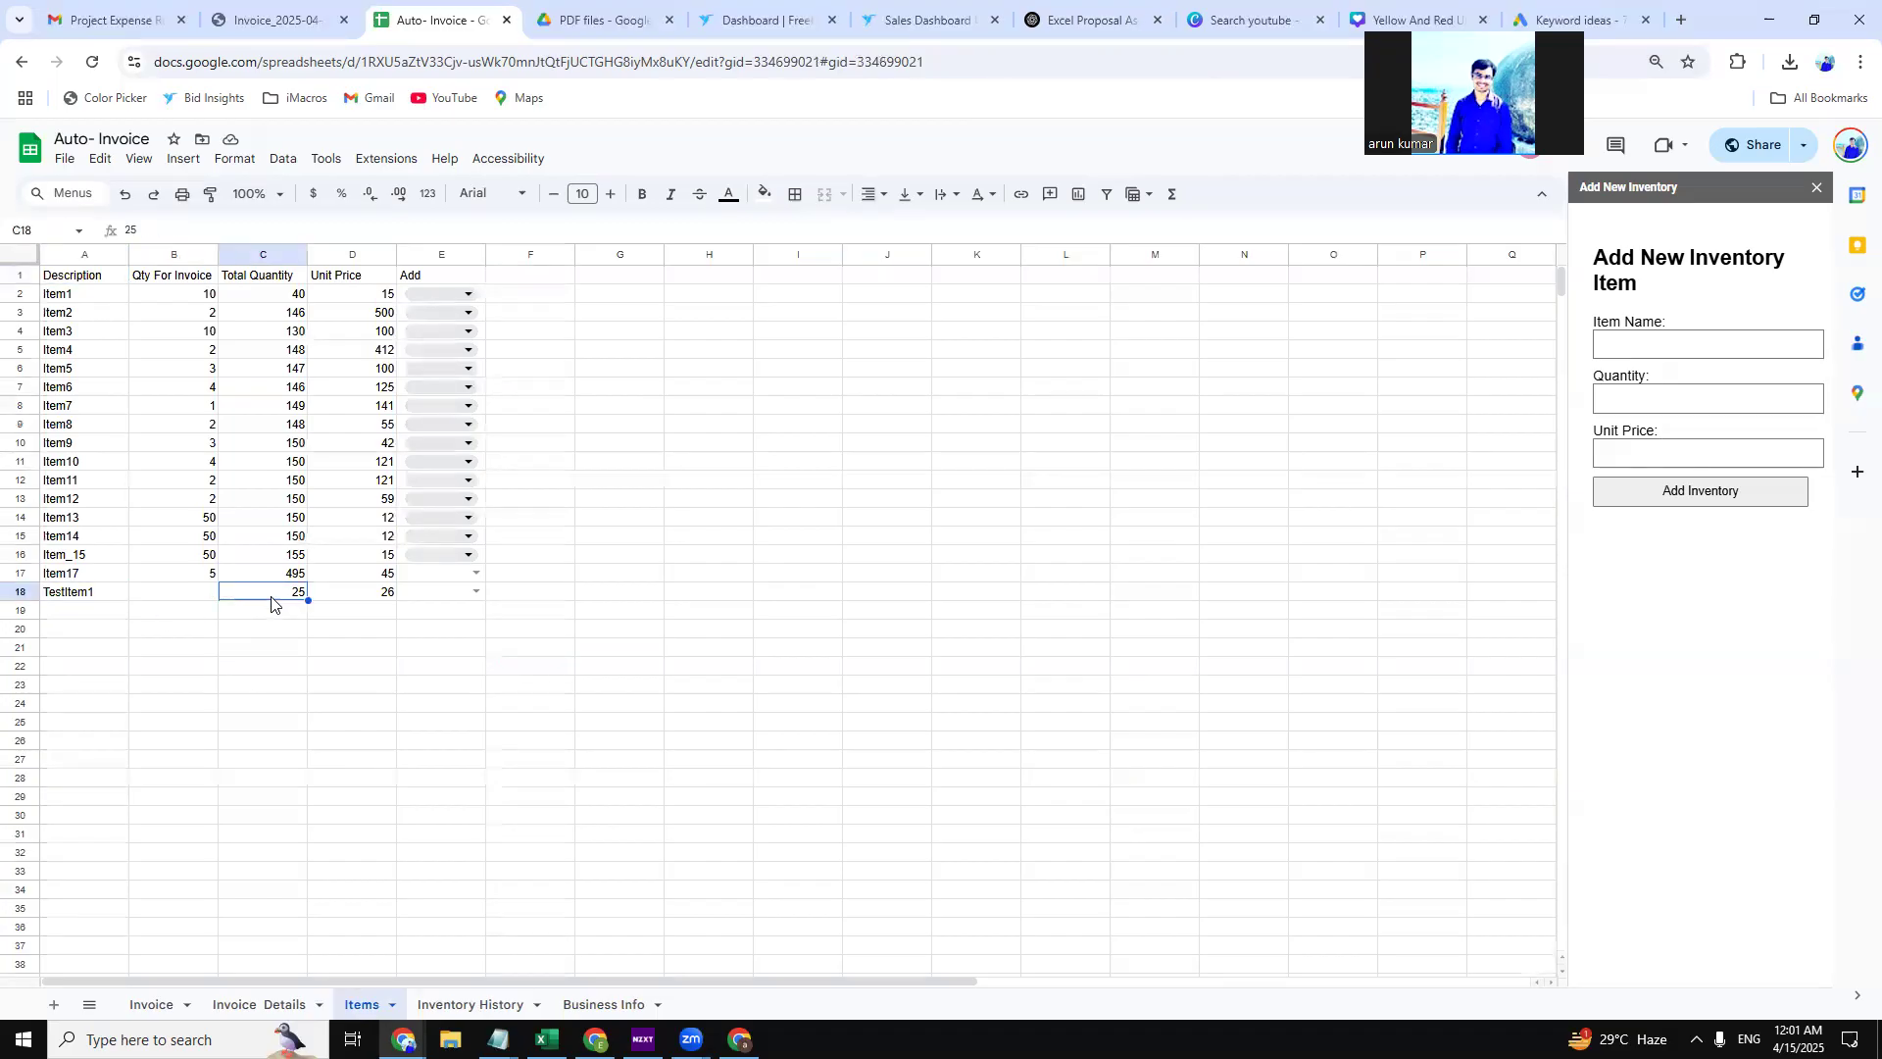
left_click(391, 592)
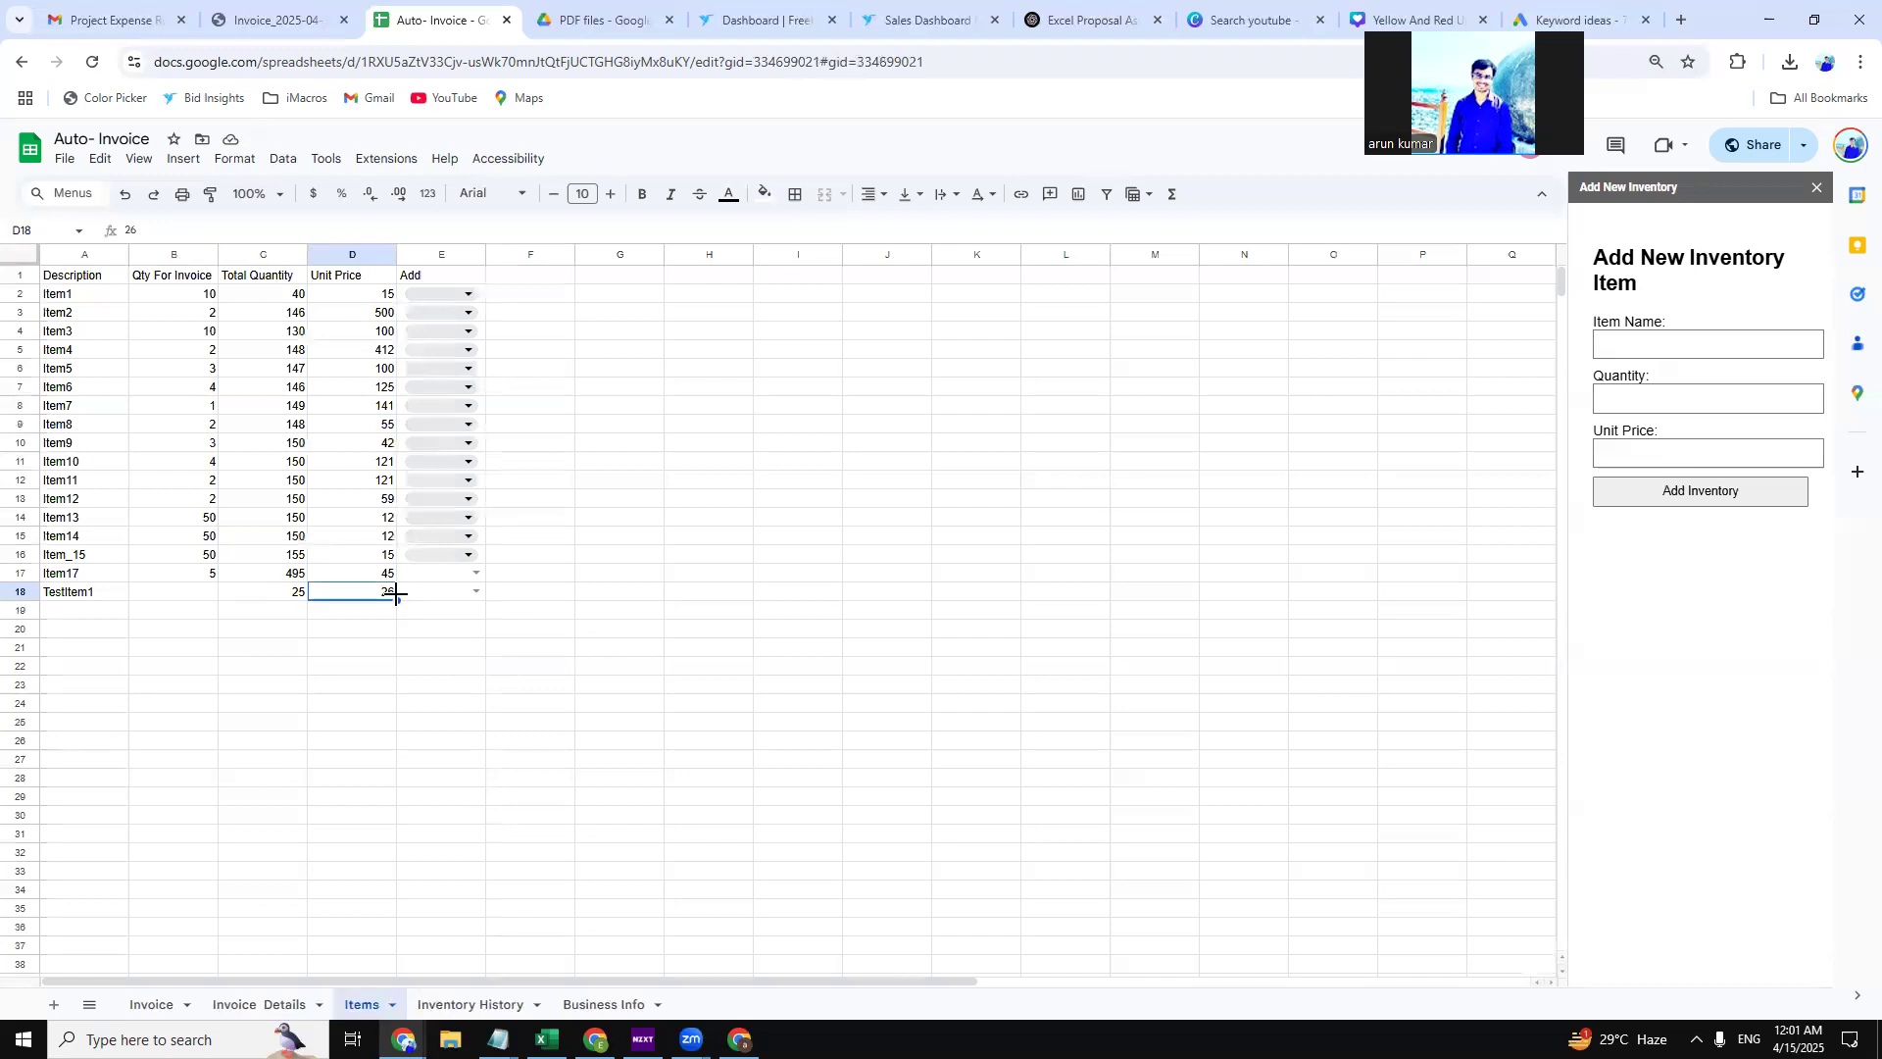
left_click(485, 1015)
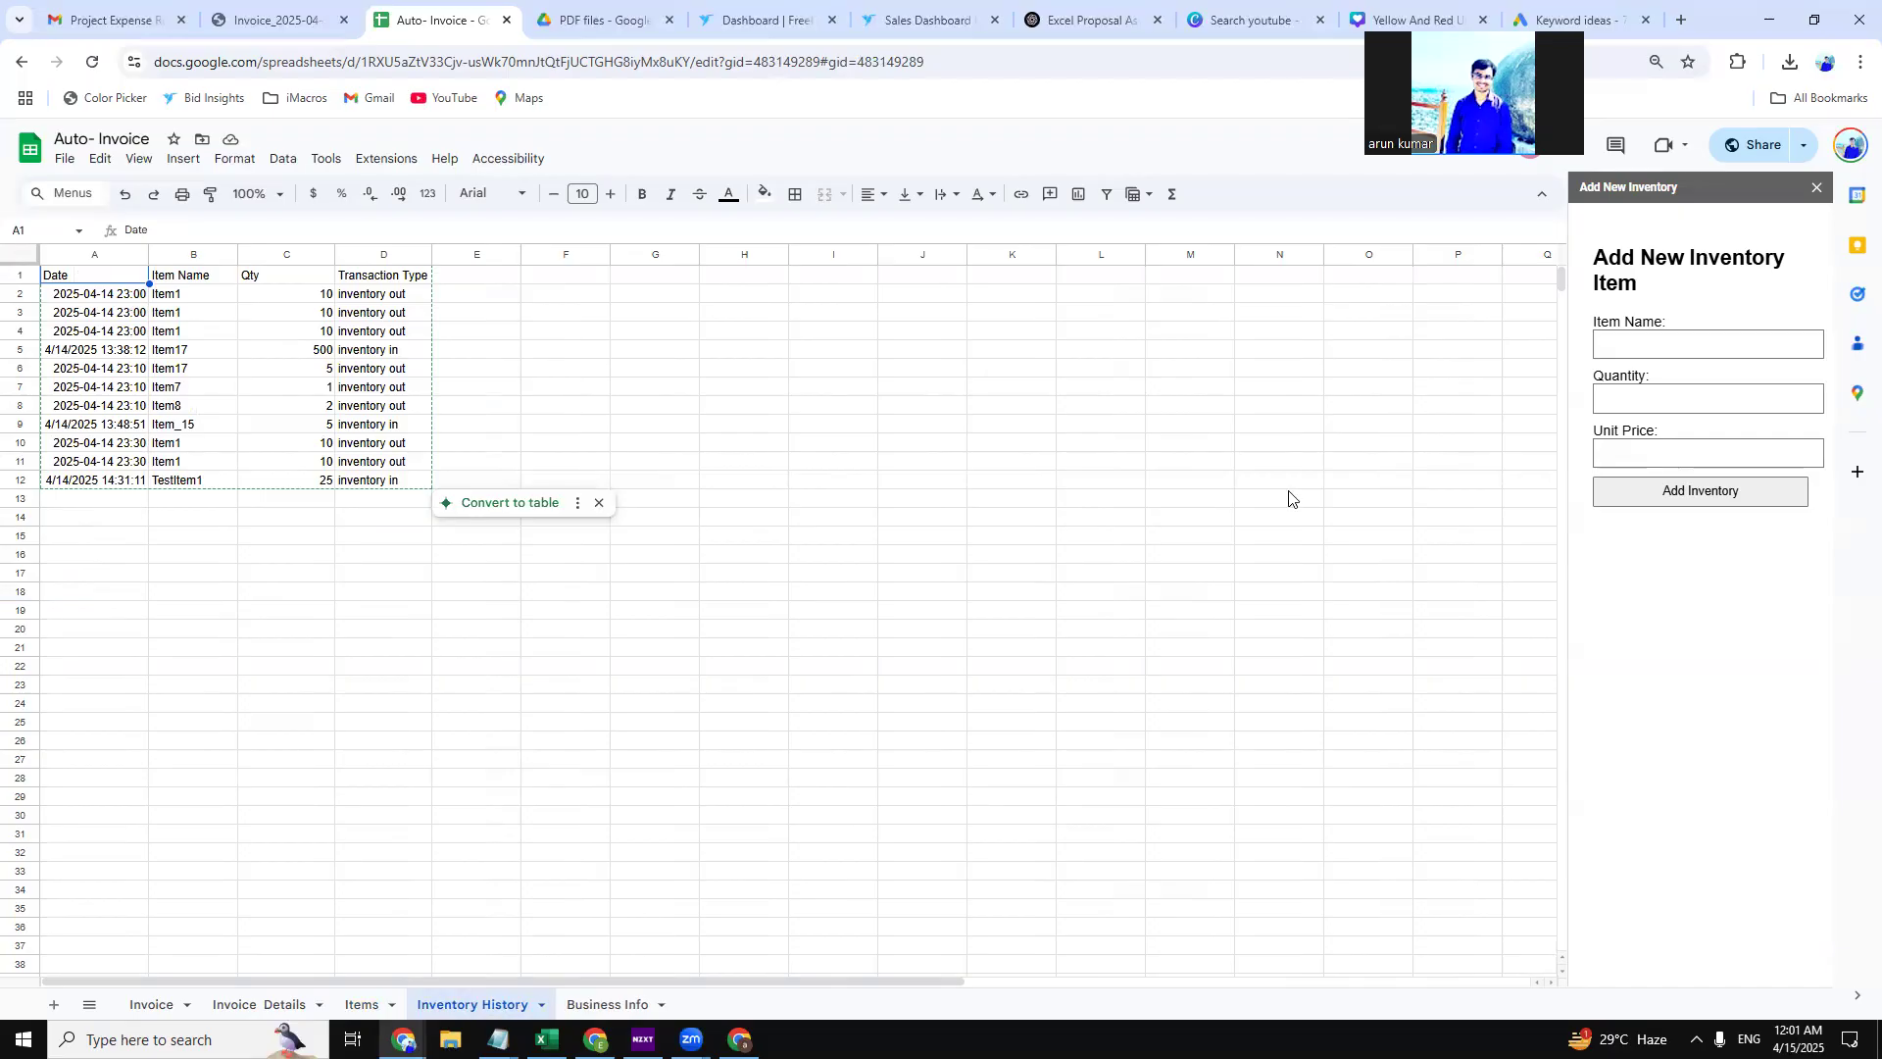
left_click(60, 480)
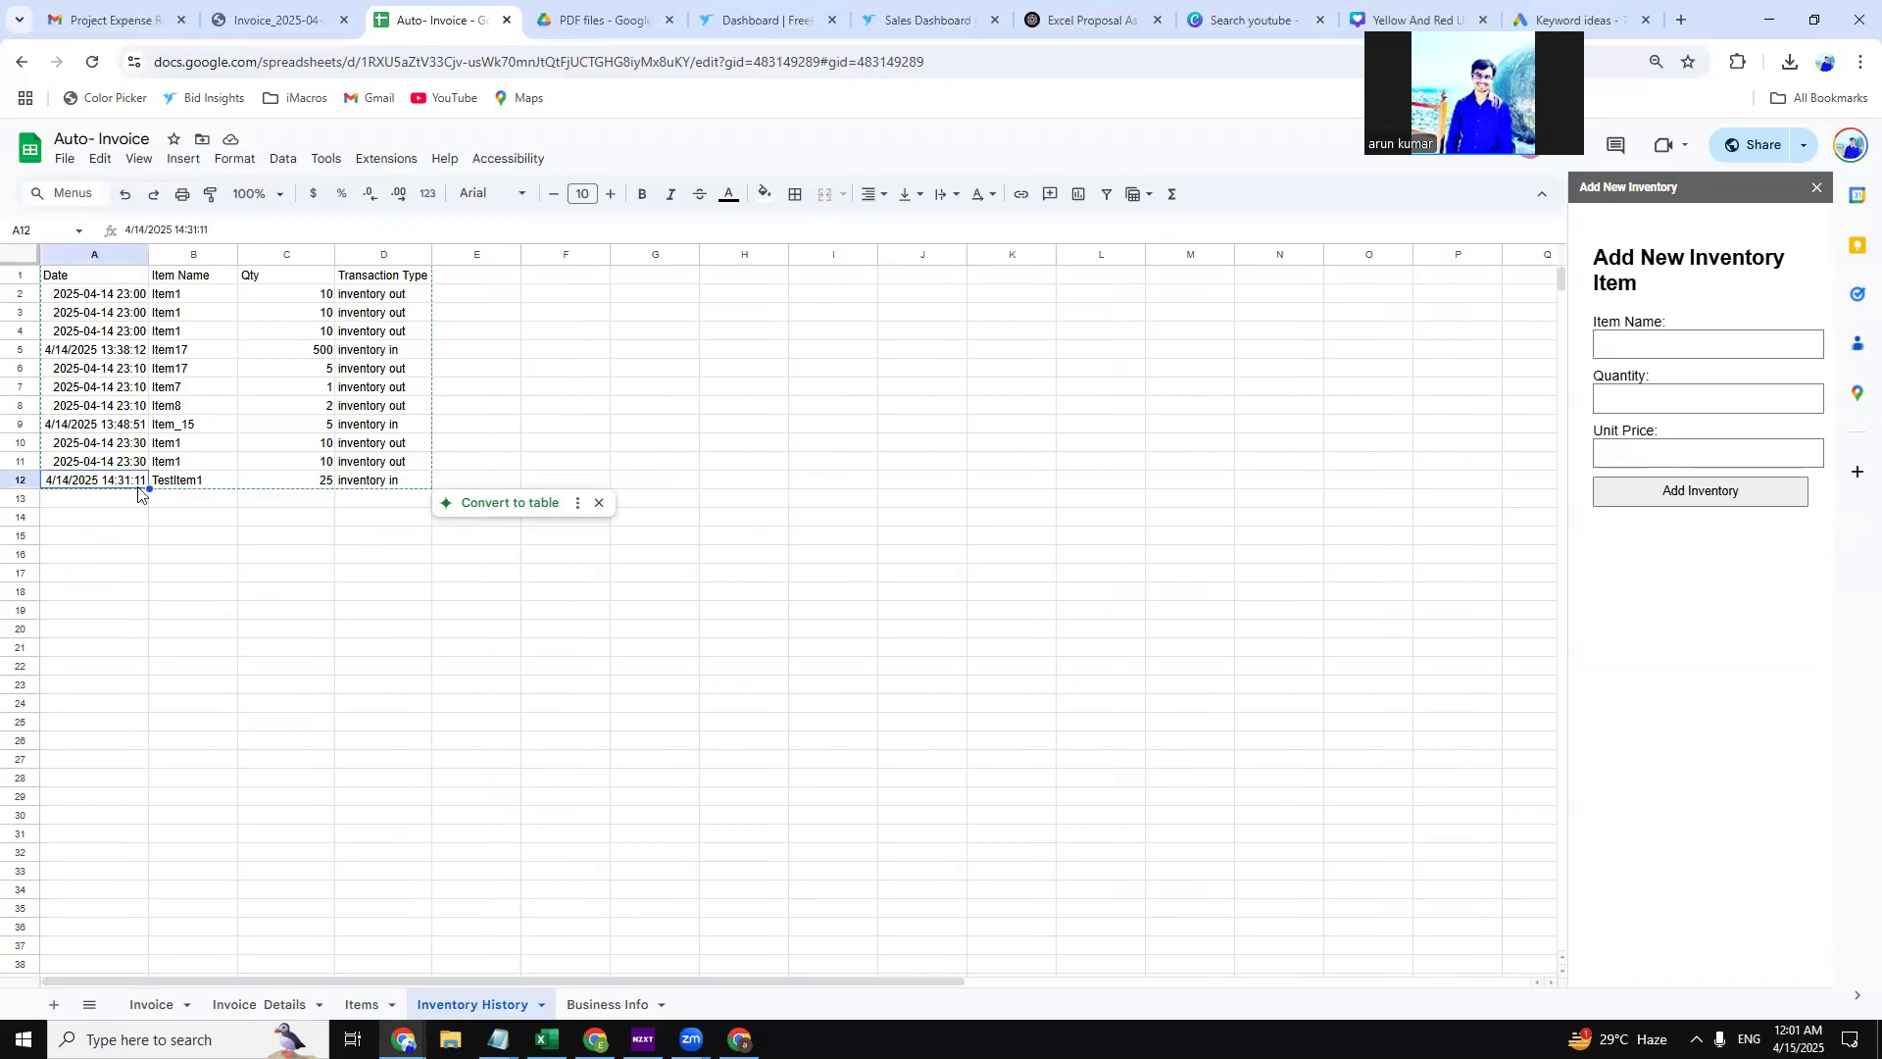
left_click(193, 484)
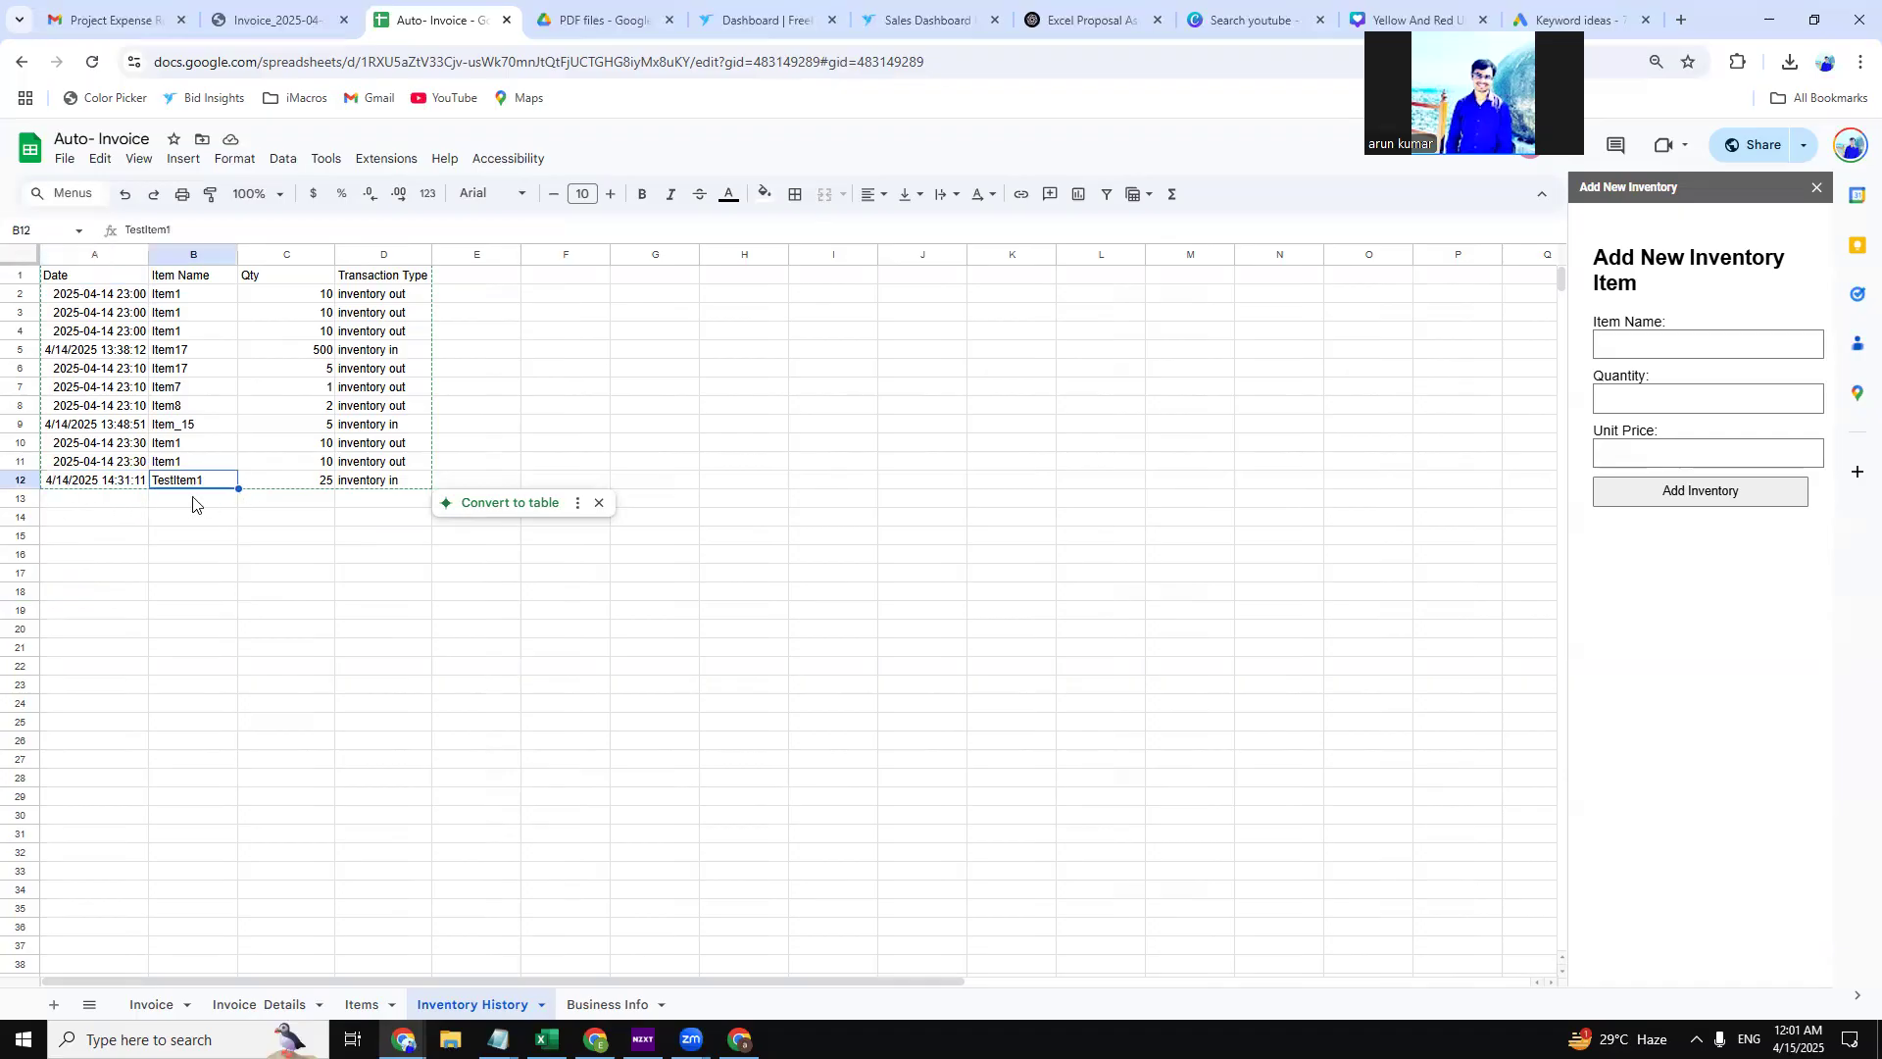
left_click(287, 484)
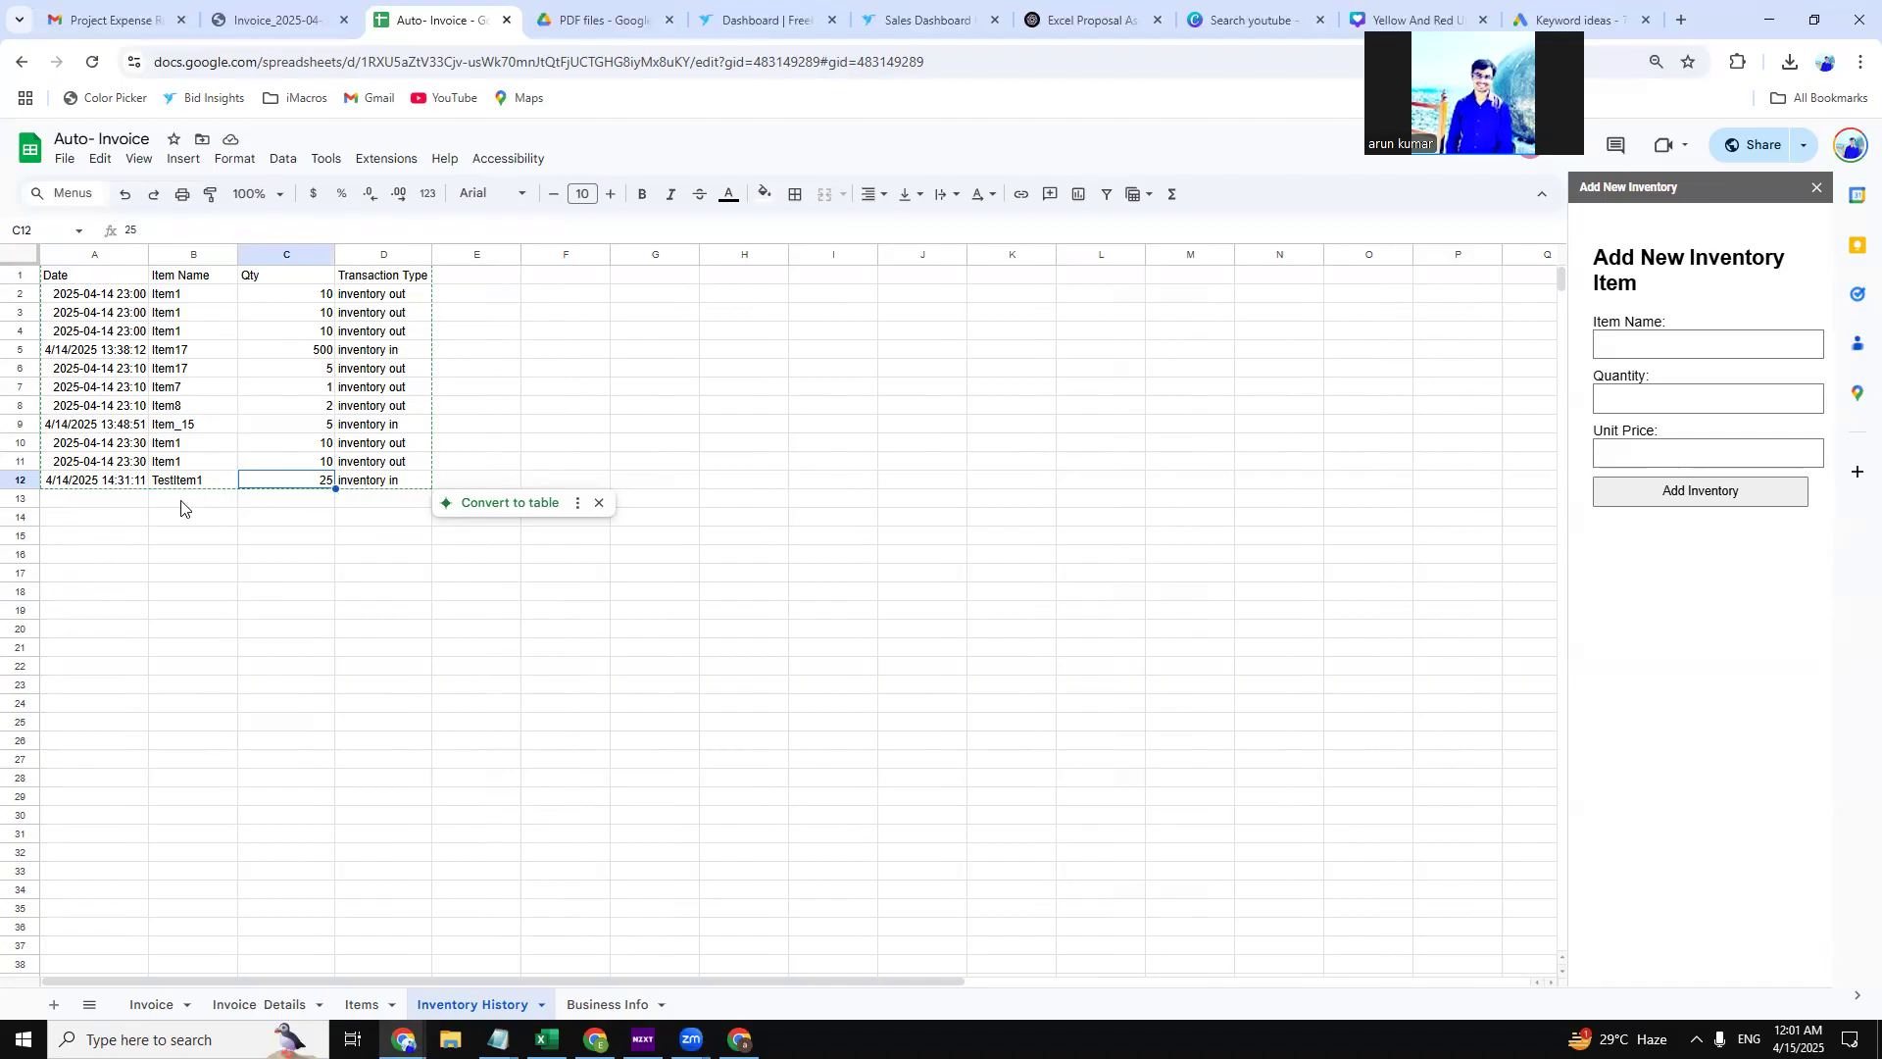
left_click(359, 1003)
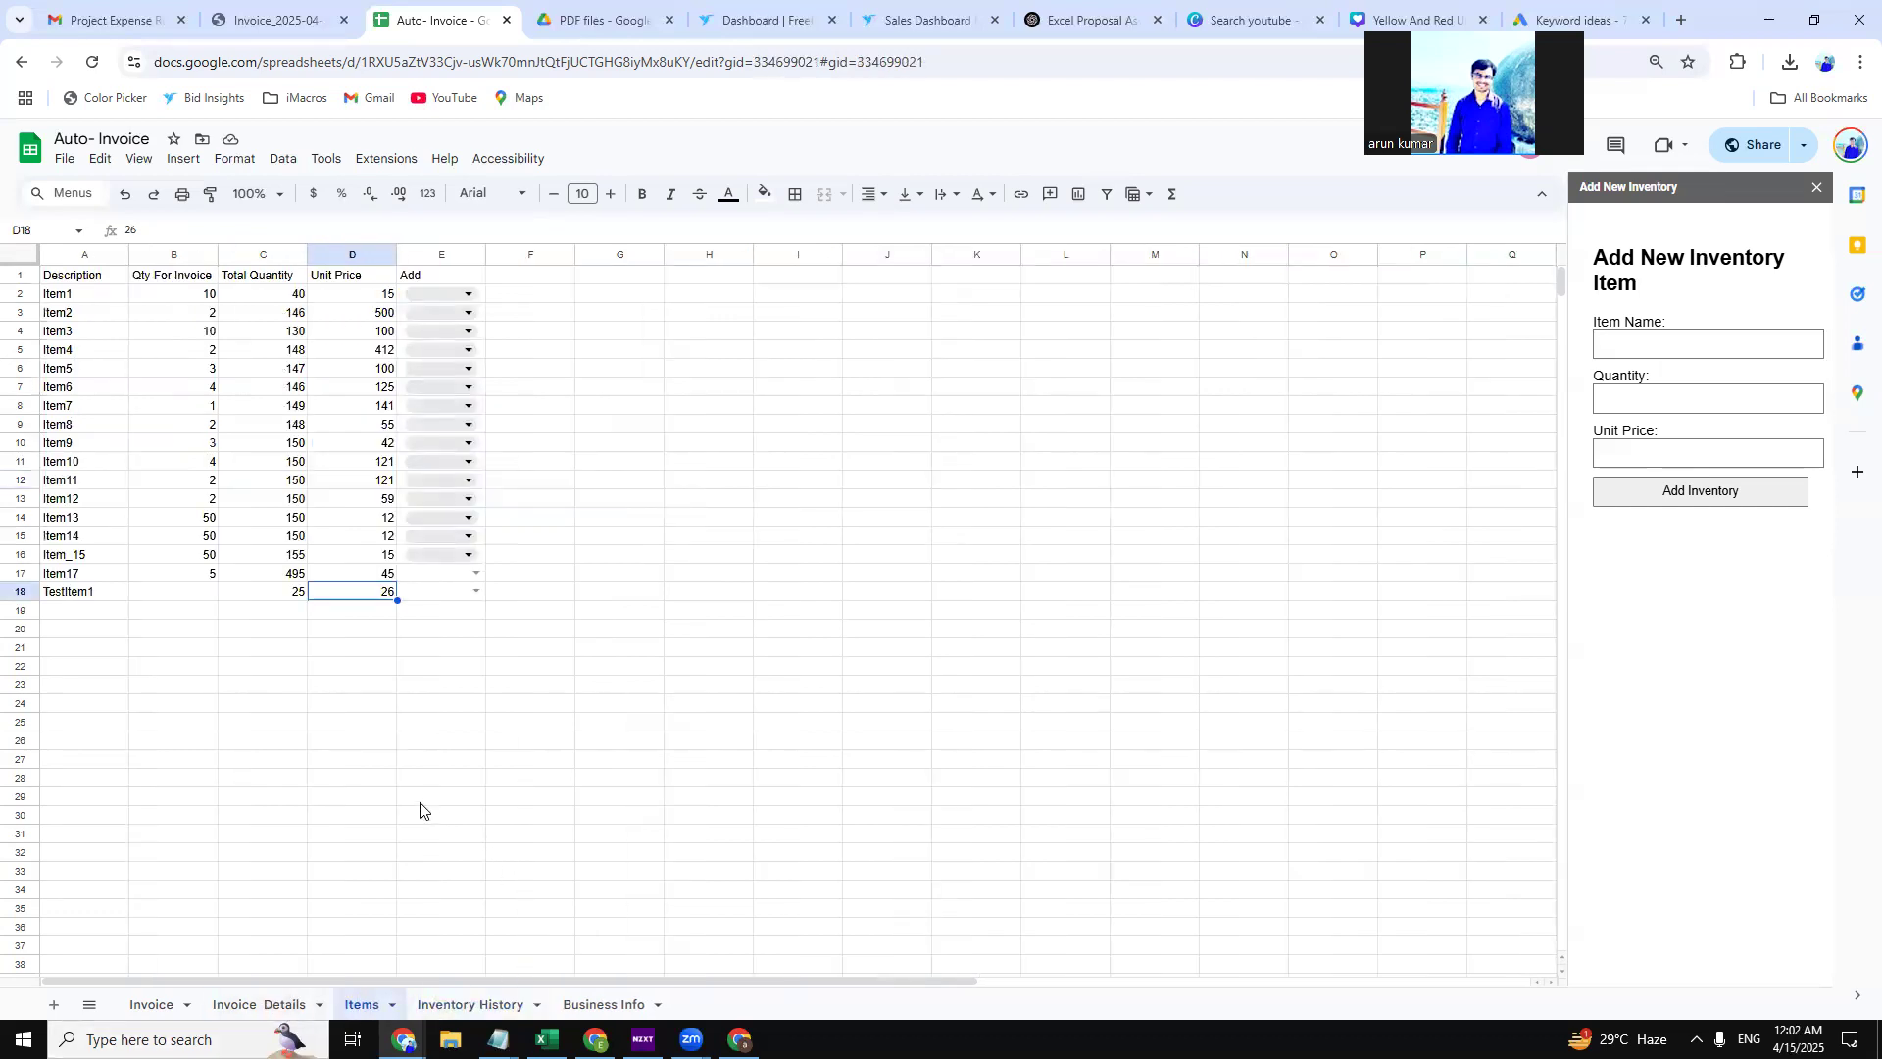
Cancel the items on the current invoice from the Invoice sheet and acknowledge the message.
left_click(152, 1003)
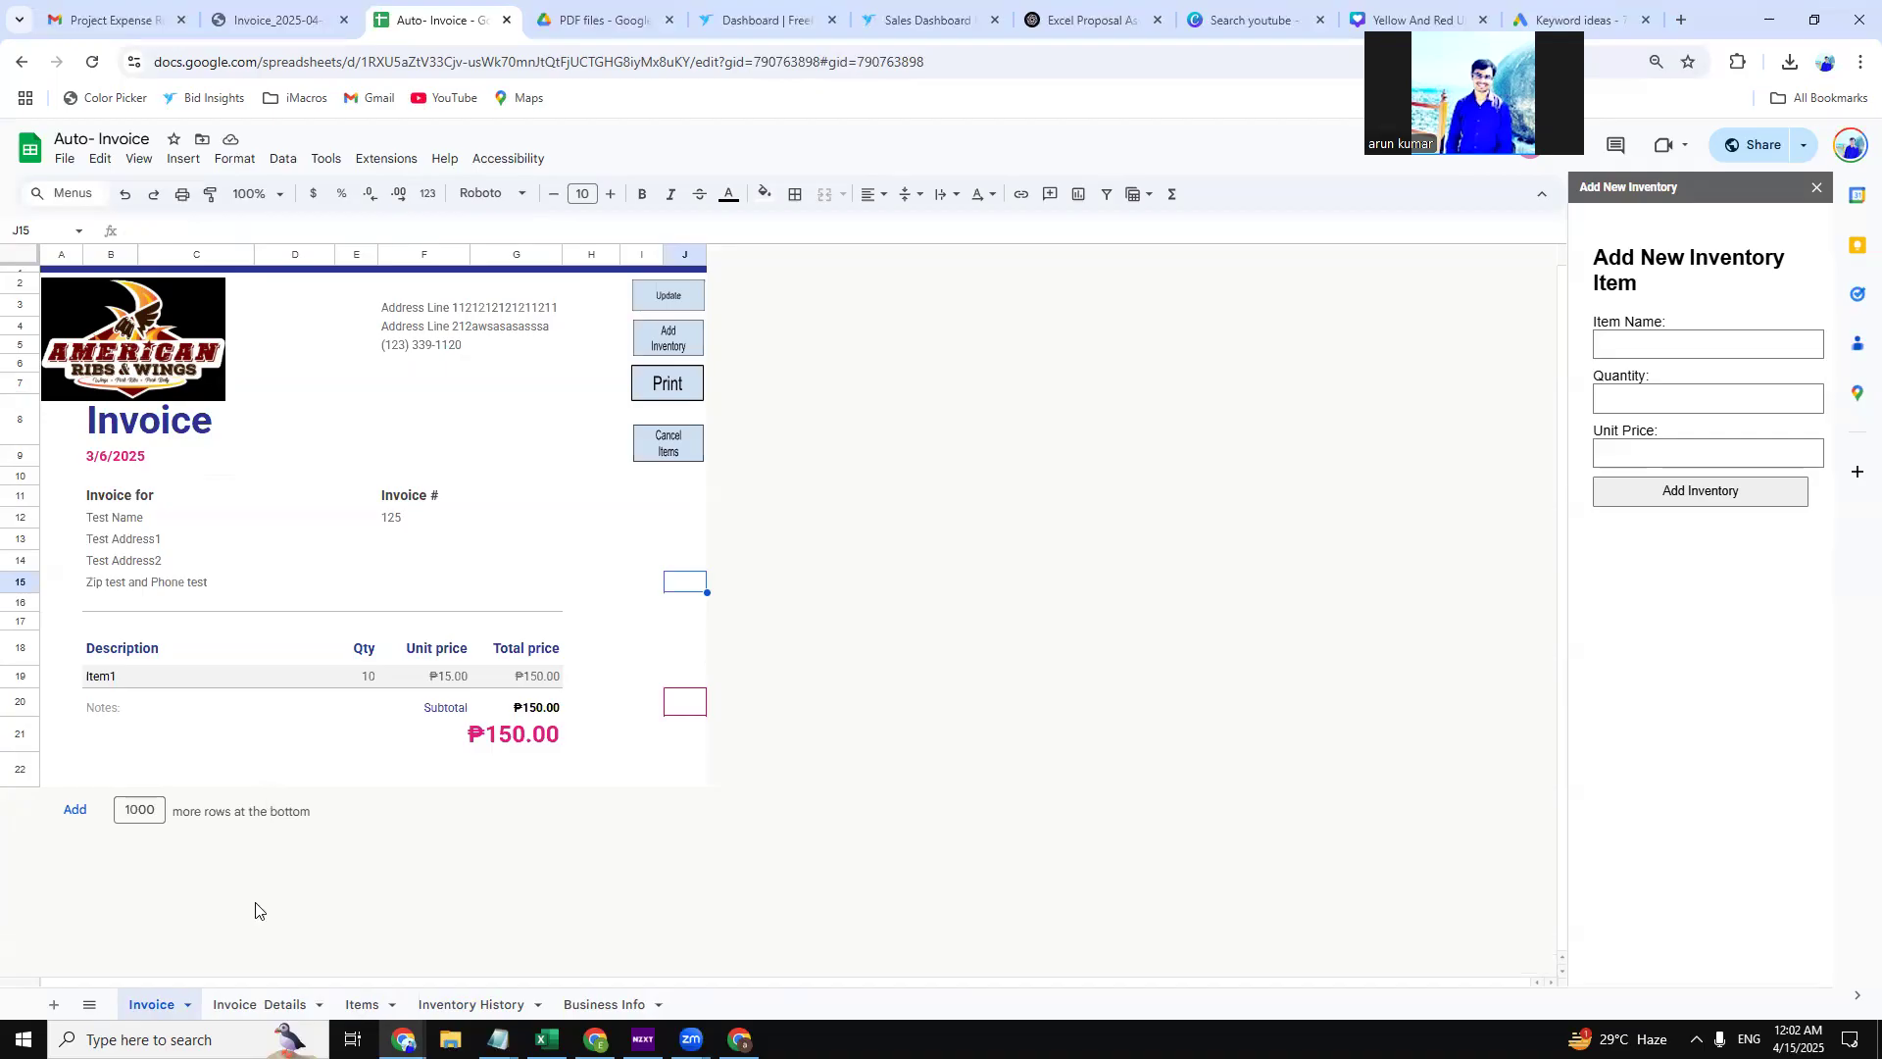
left_click(660, 450)
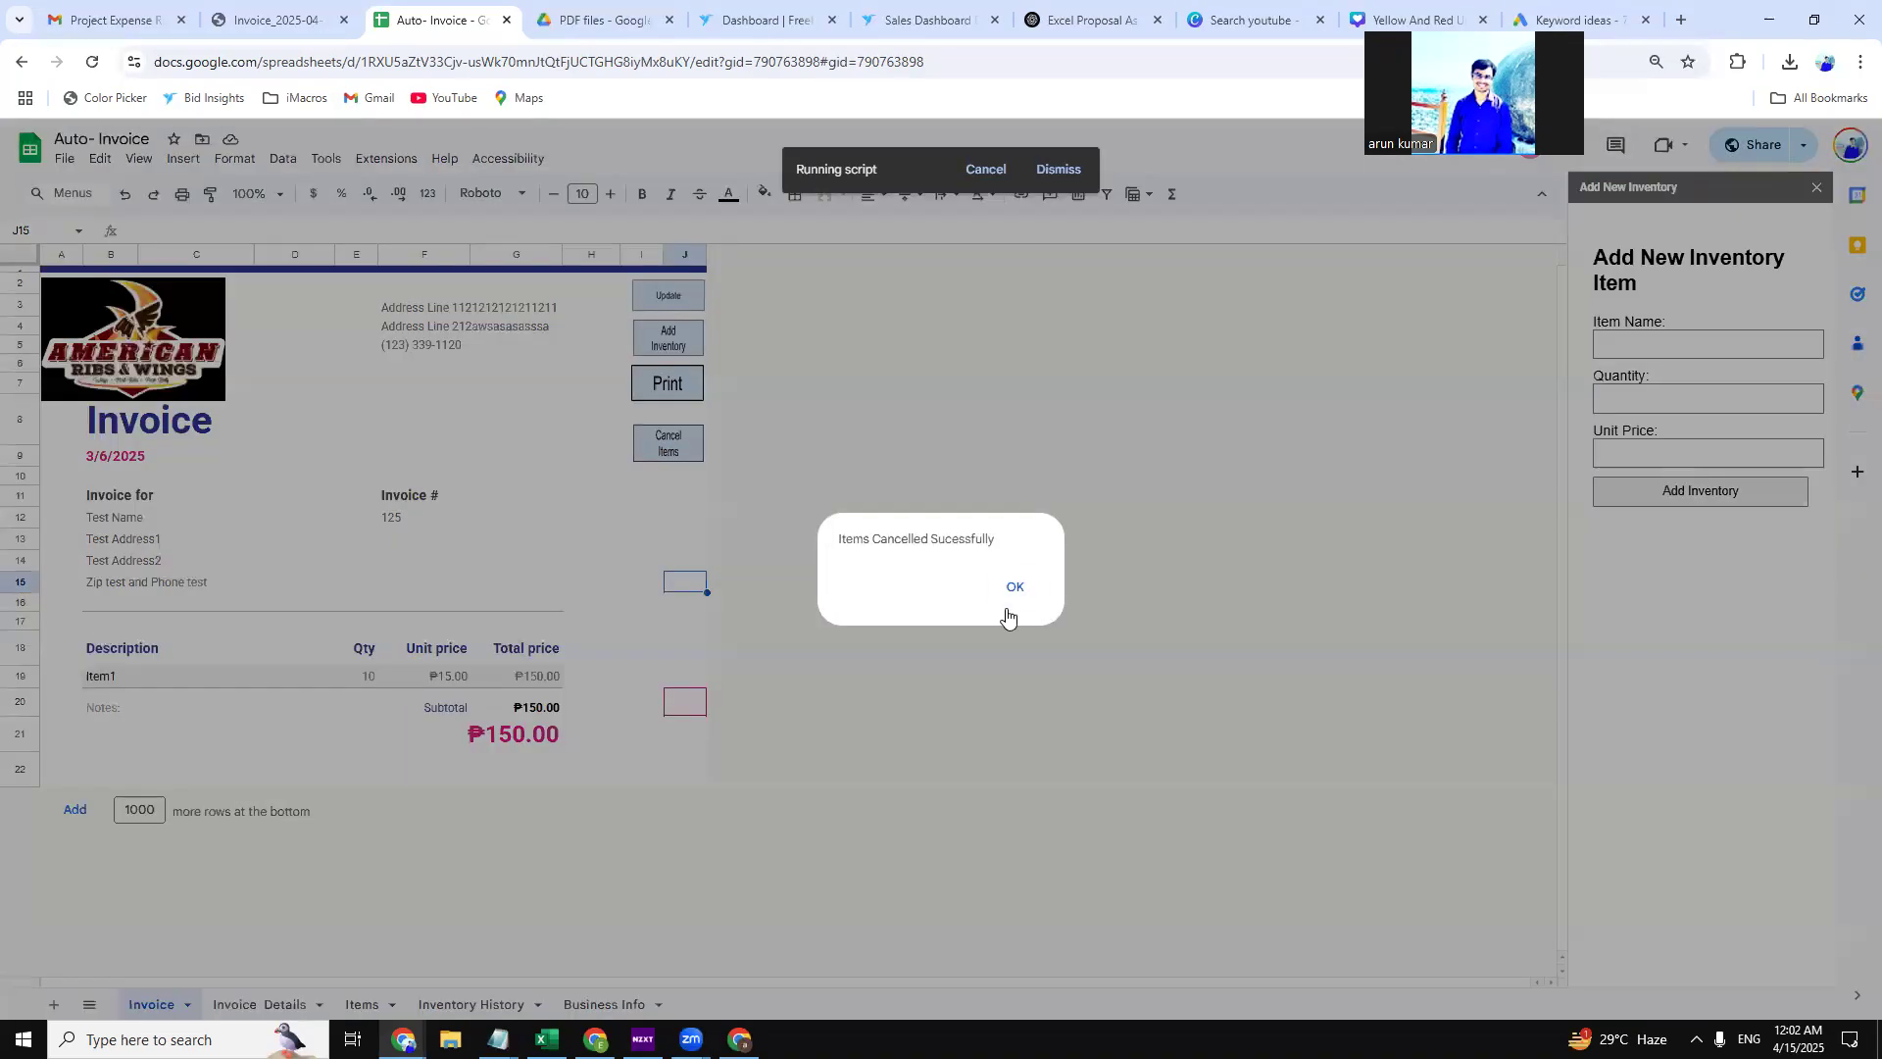
left_click(1015, 586)
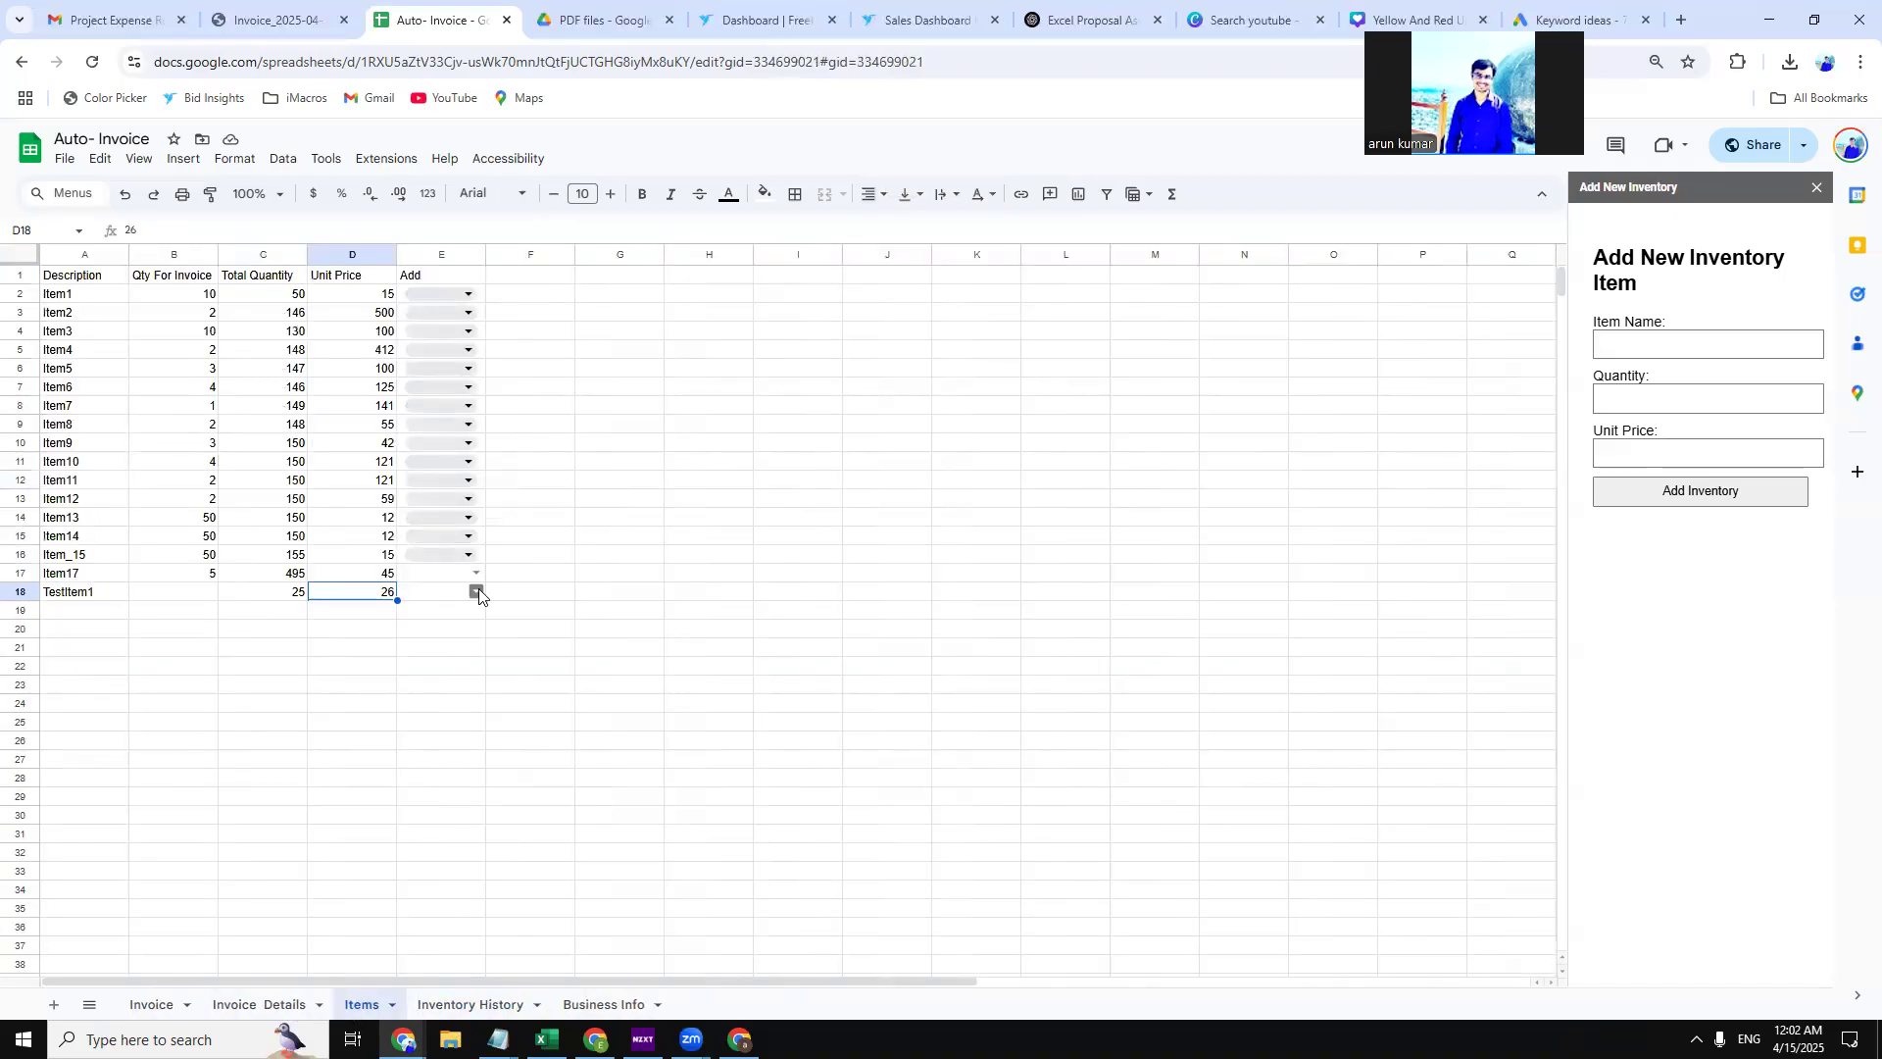
Set TestItem1's Qty For Invoice to 5 on the Items sheet.
left_click(169, 596)
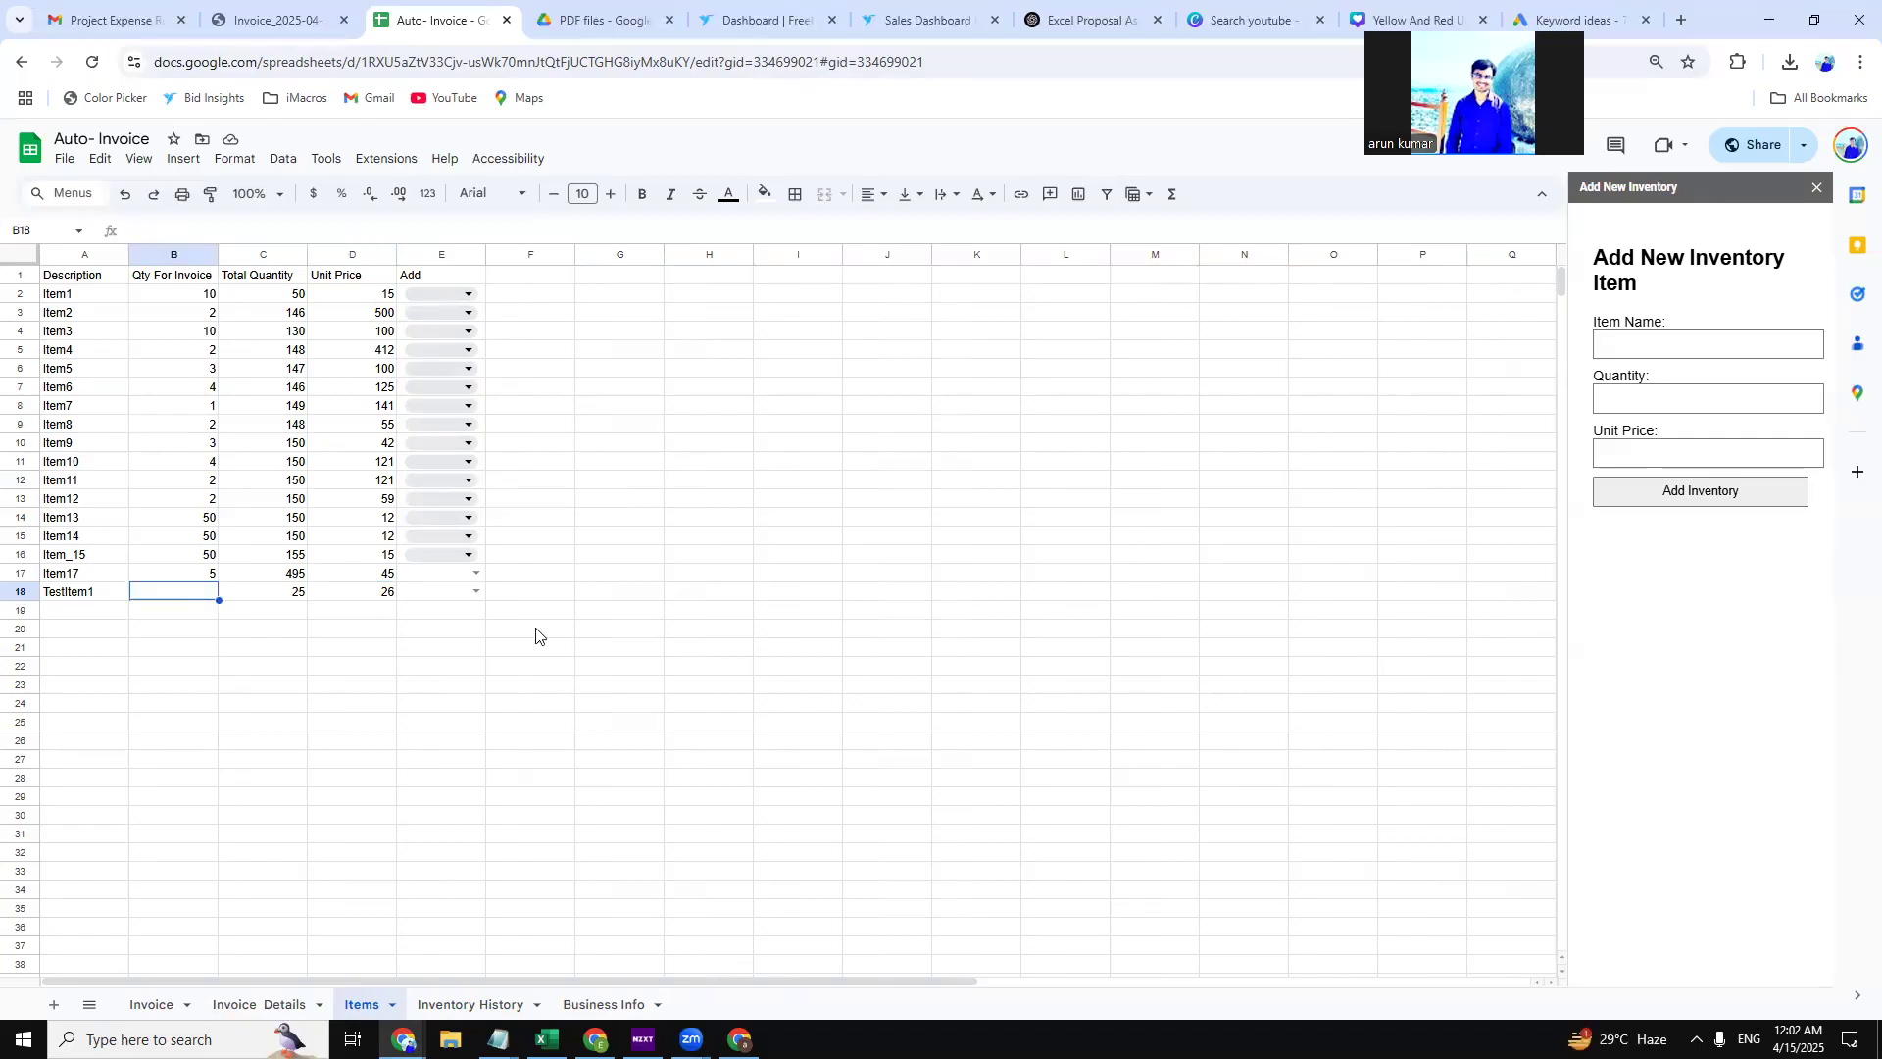
type("5")
left_click(558, 667)
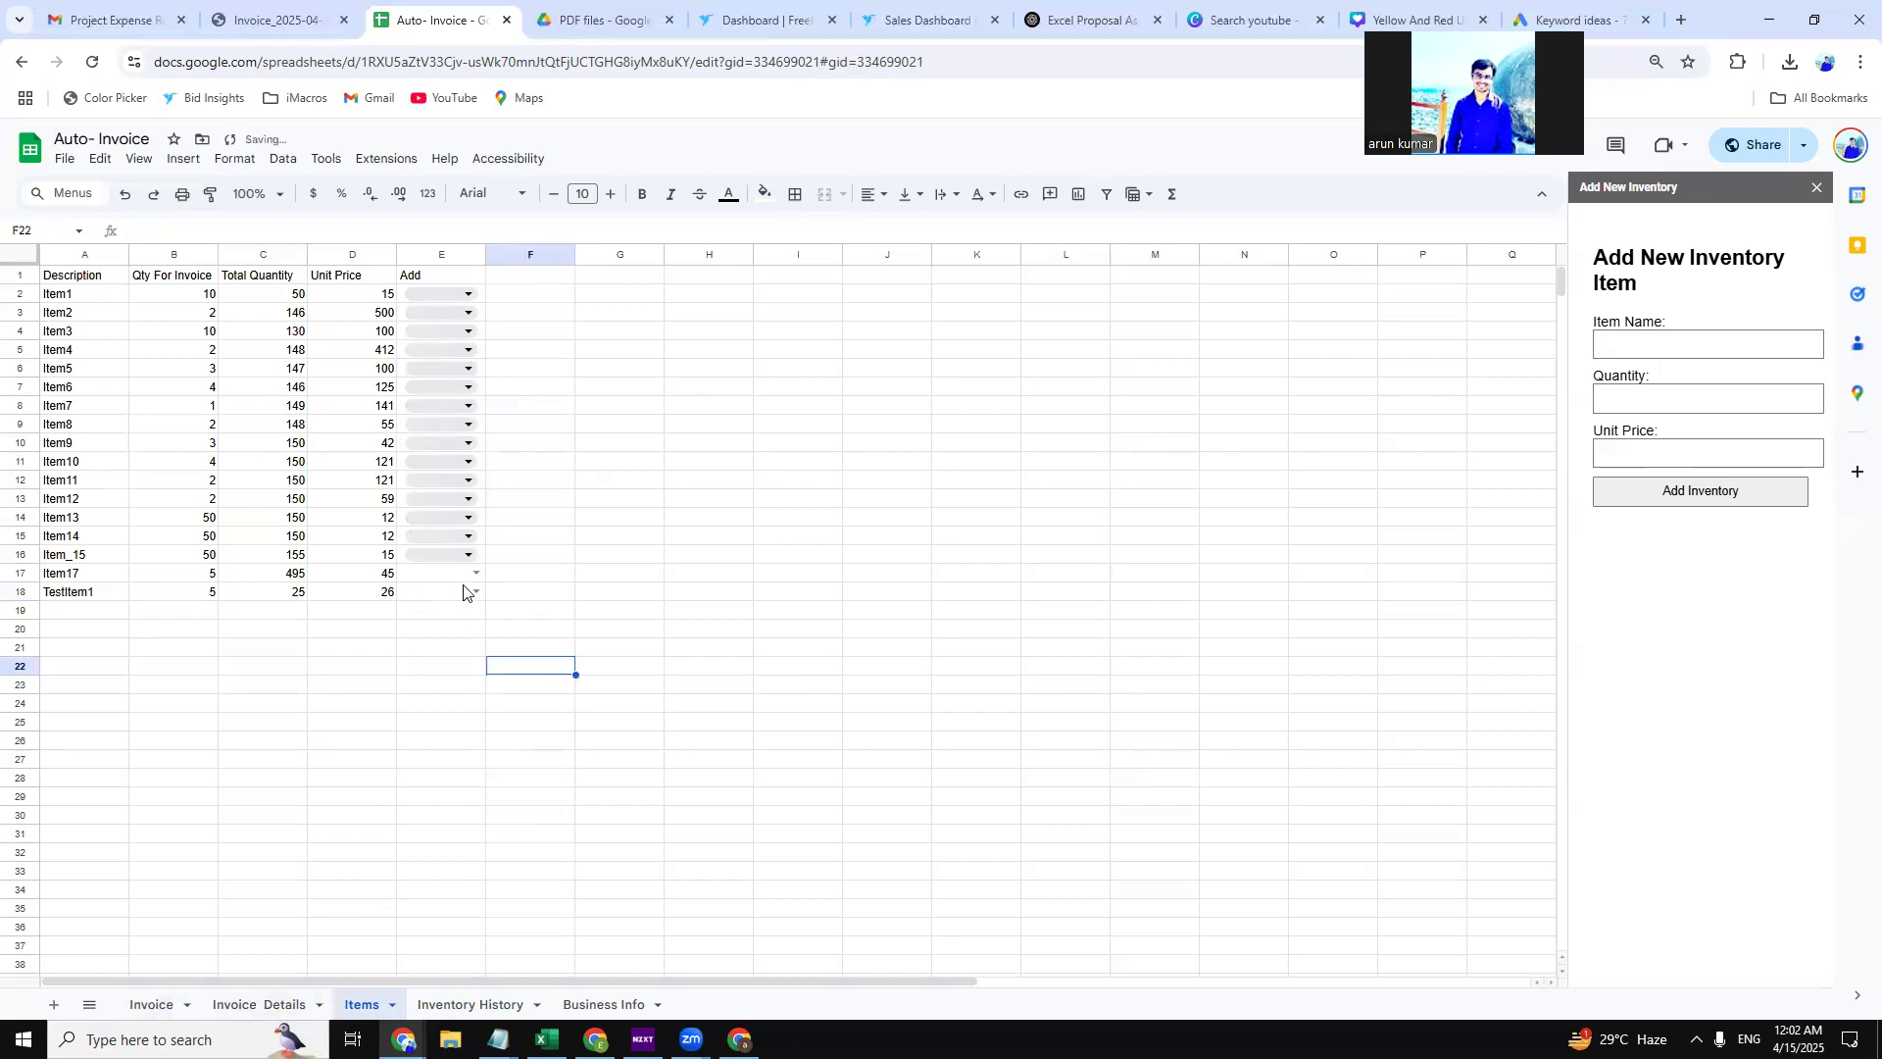
left_click(178, 595)
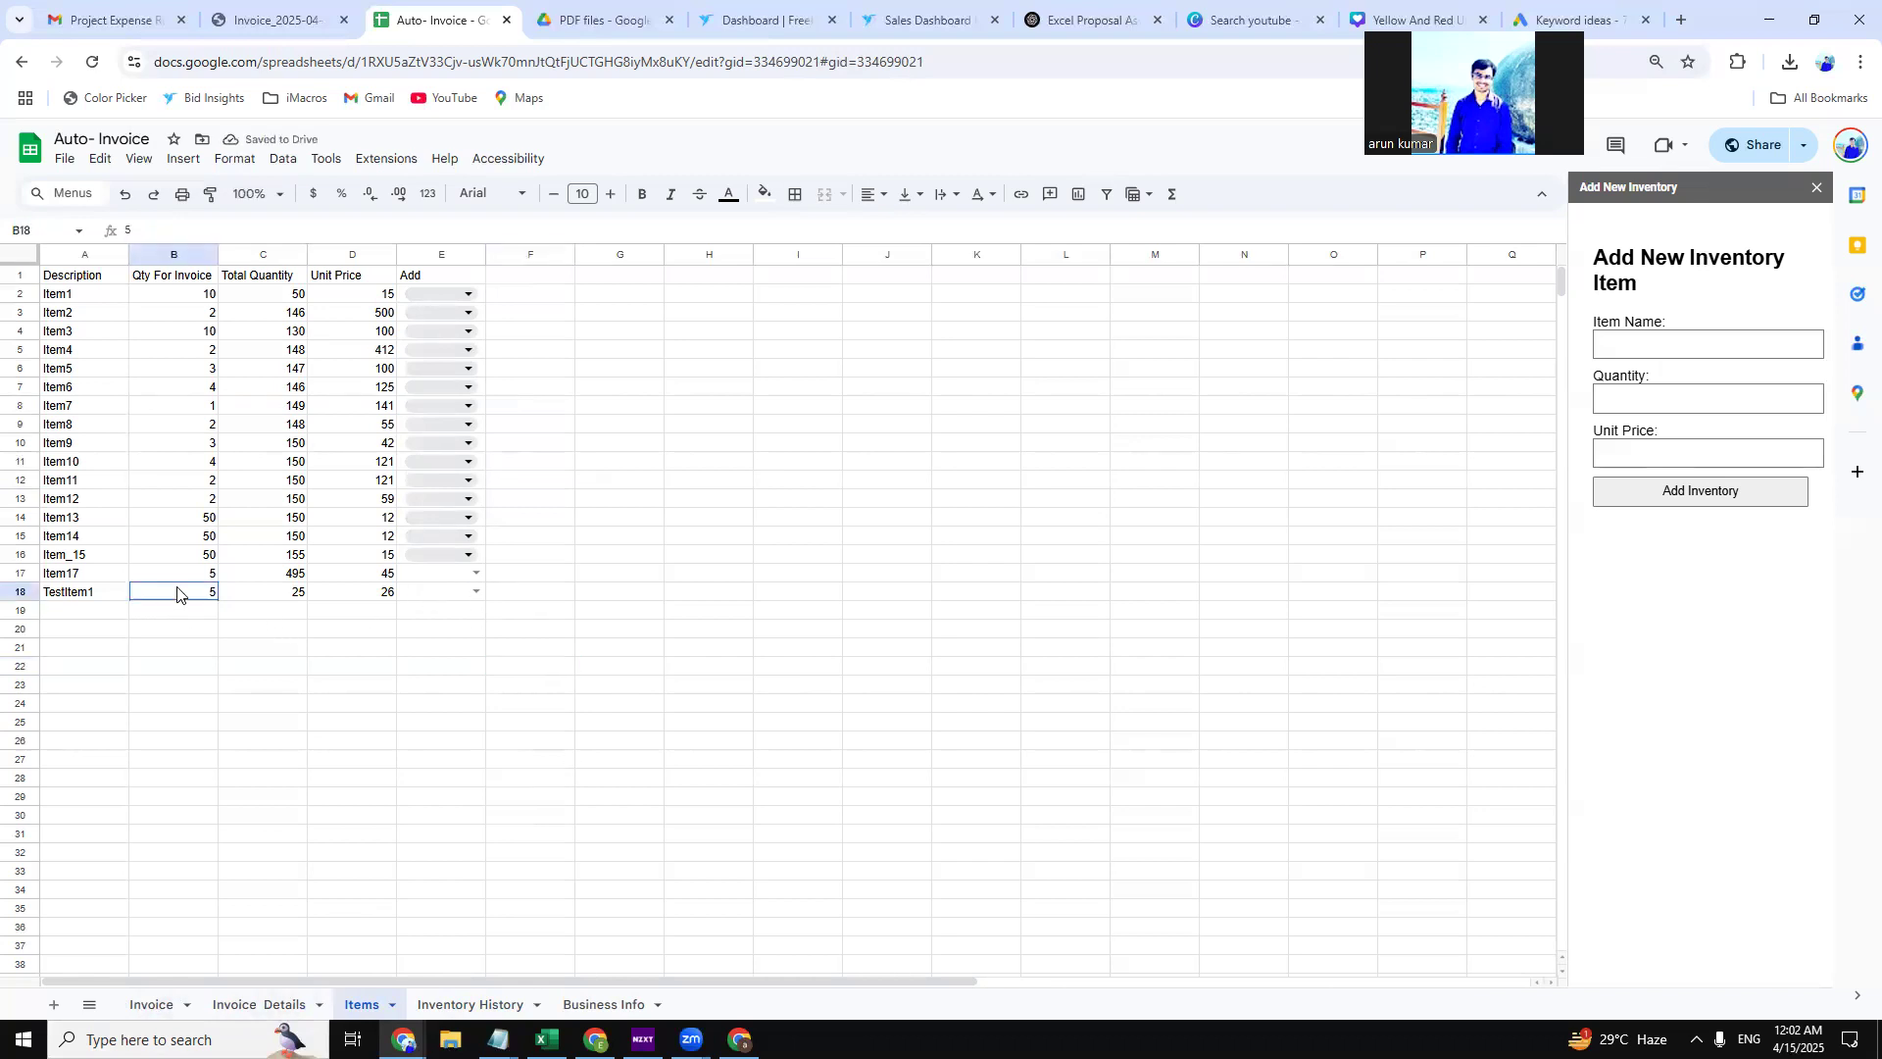
Add TestItem1 to the invoice from the Items sheet and check its line on the Invoice sheet.
left_click(475, 591)
left_click(416, 614)
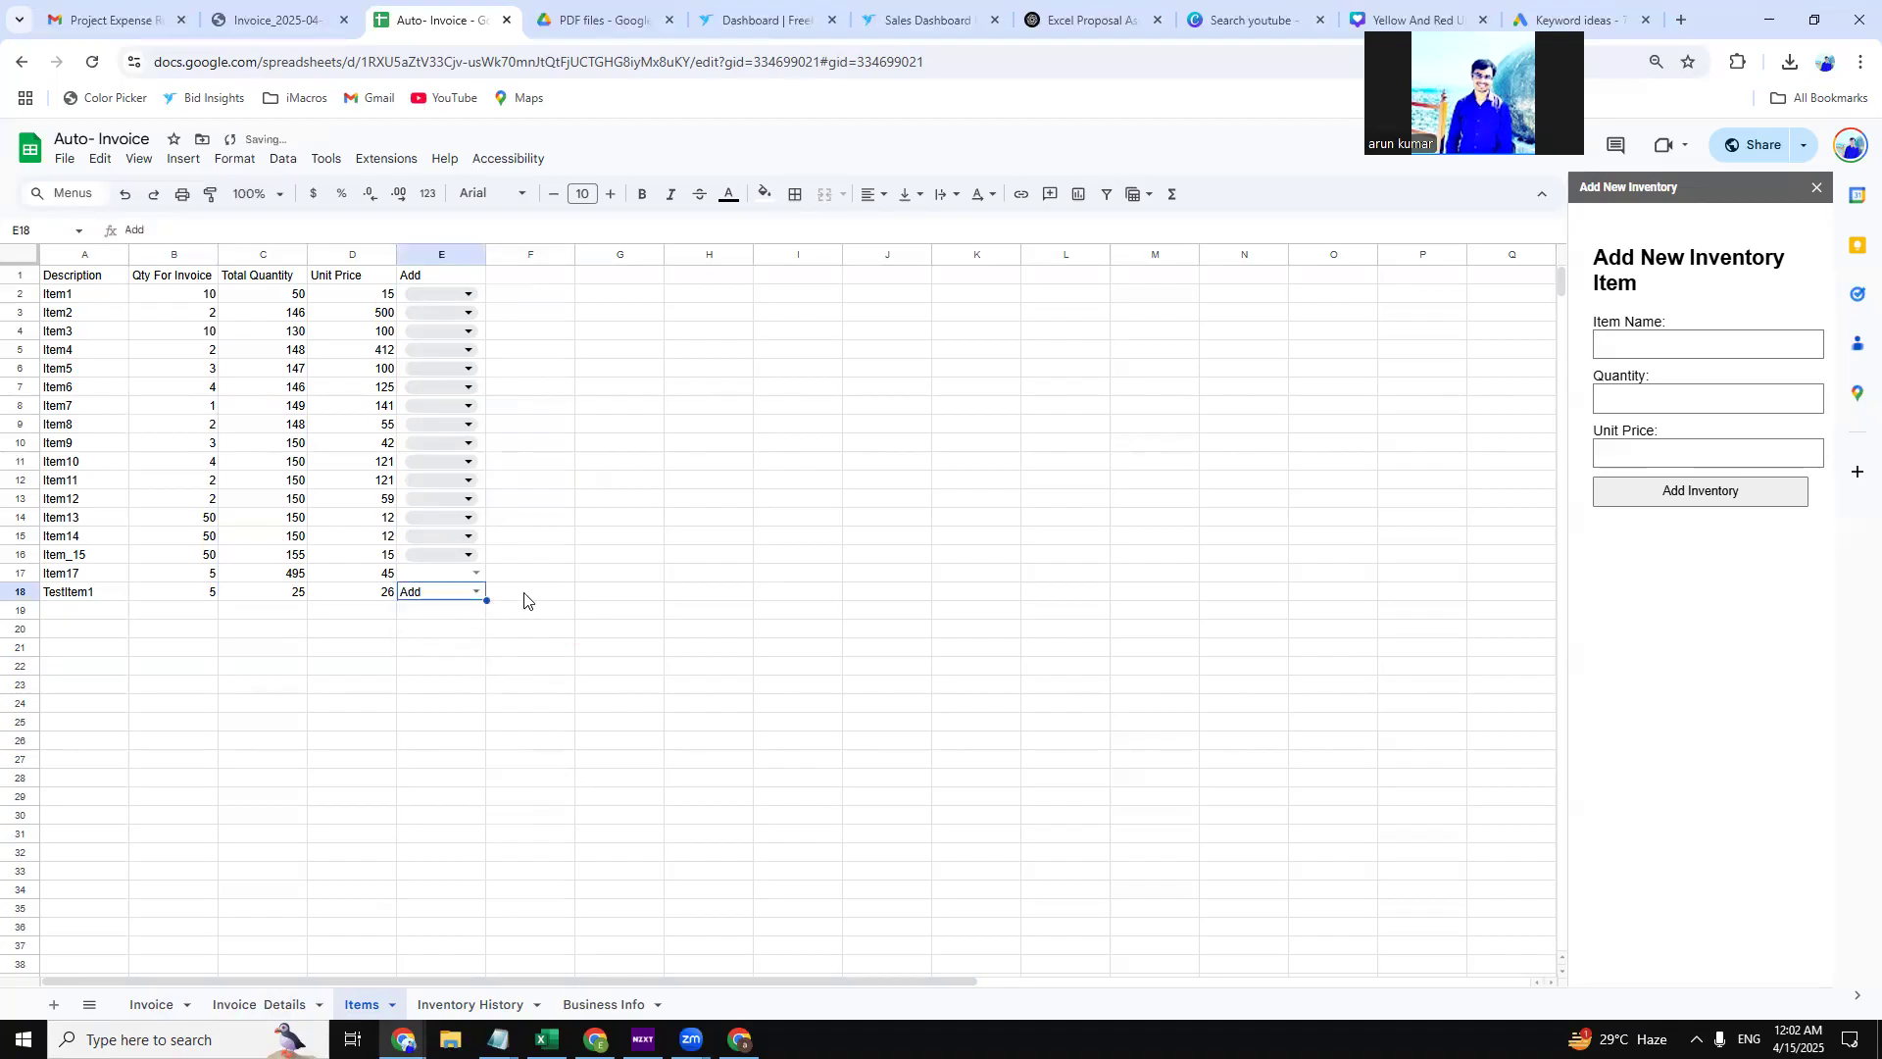
left_click(564, 592)
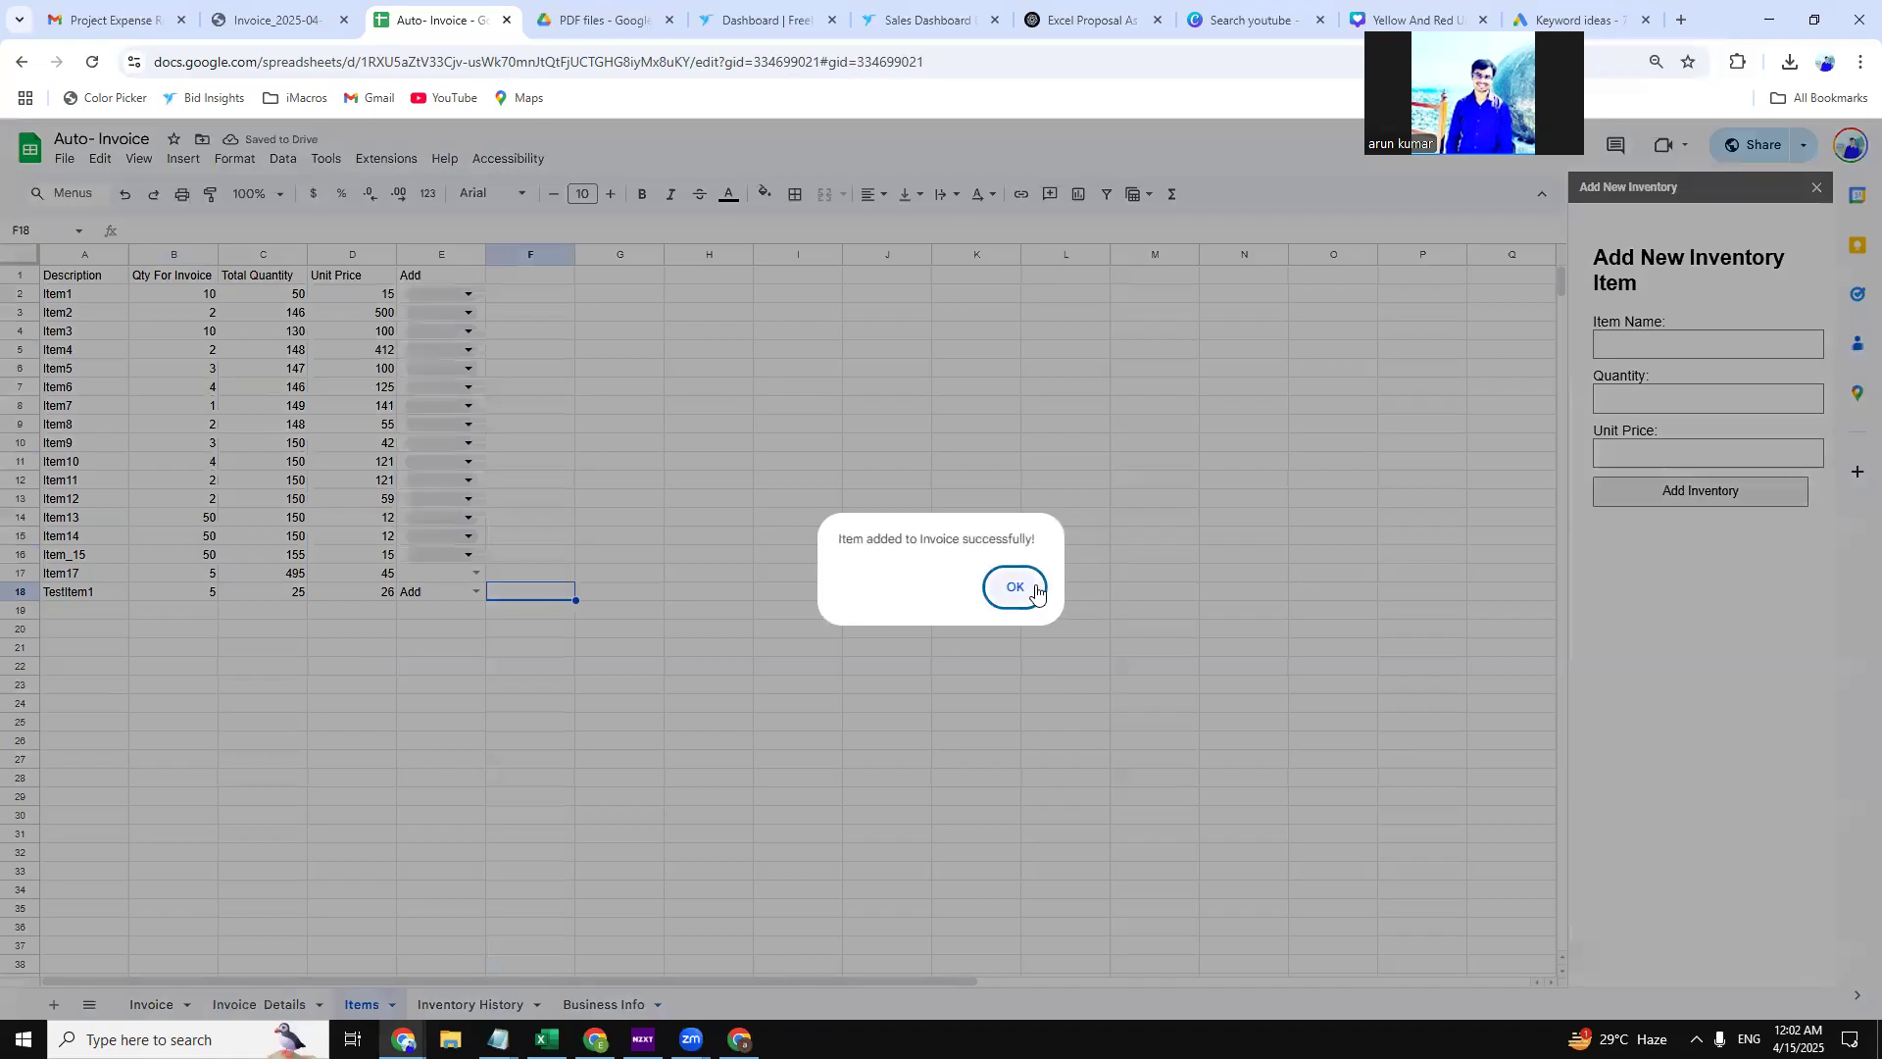
left_click(1017, 586)
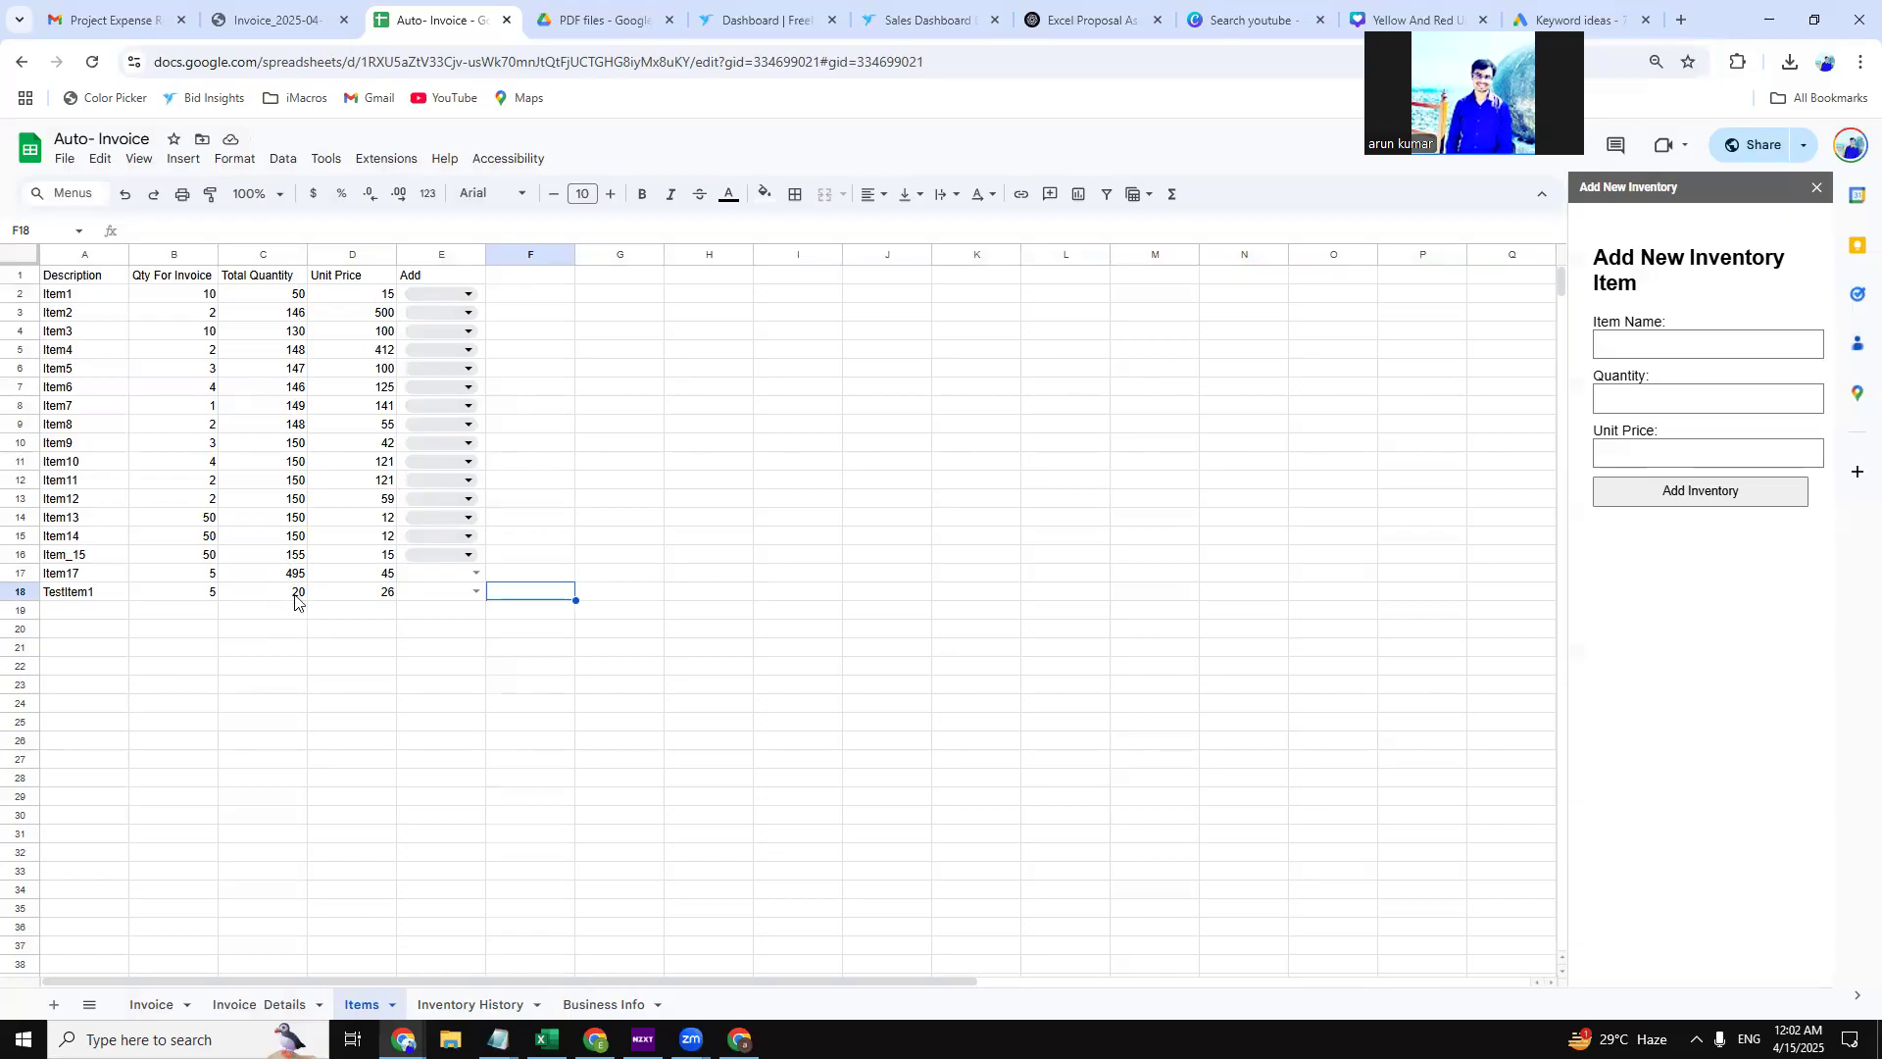
left_click(147, 1006)
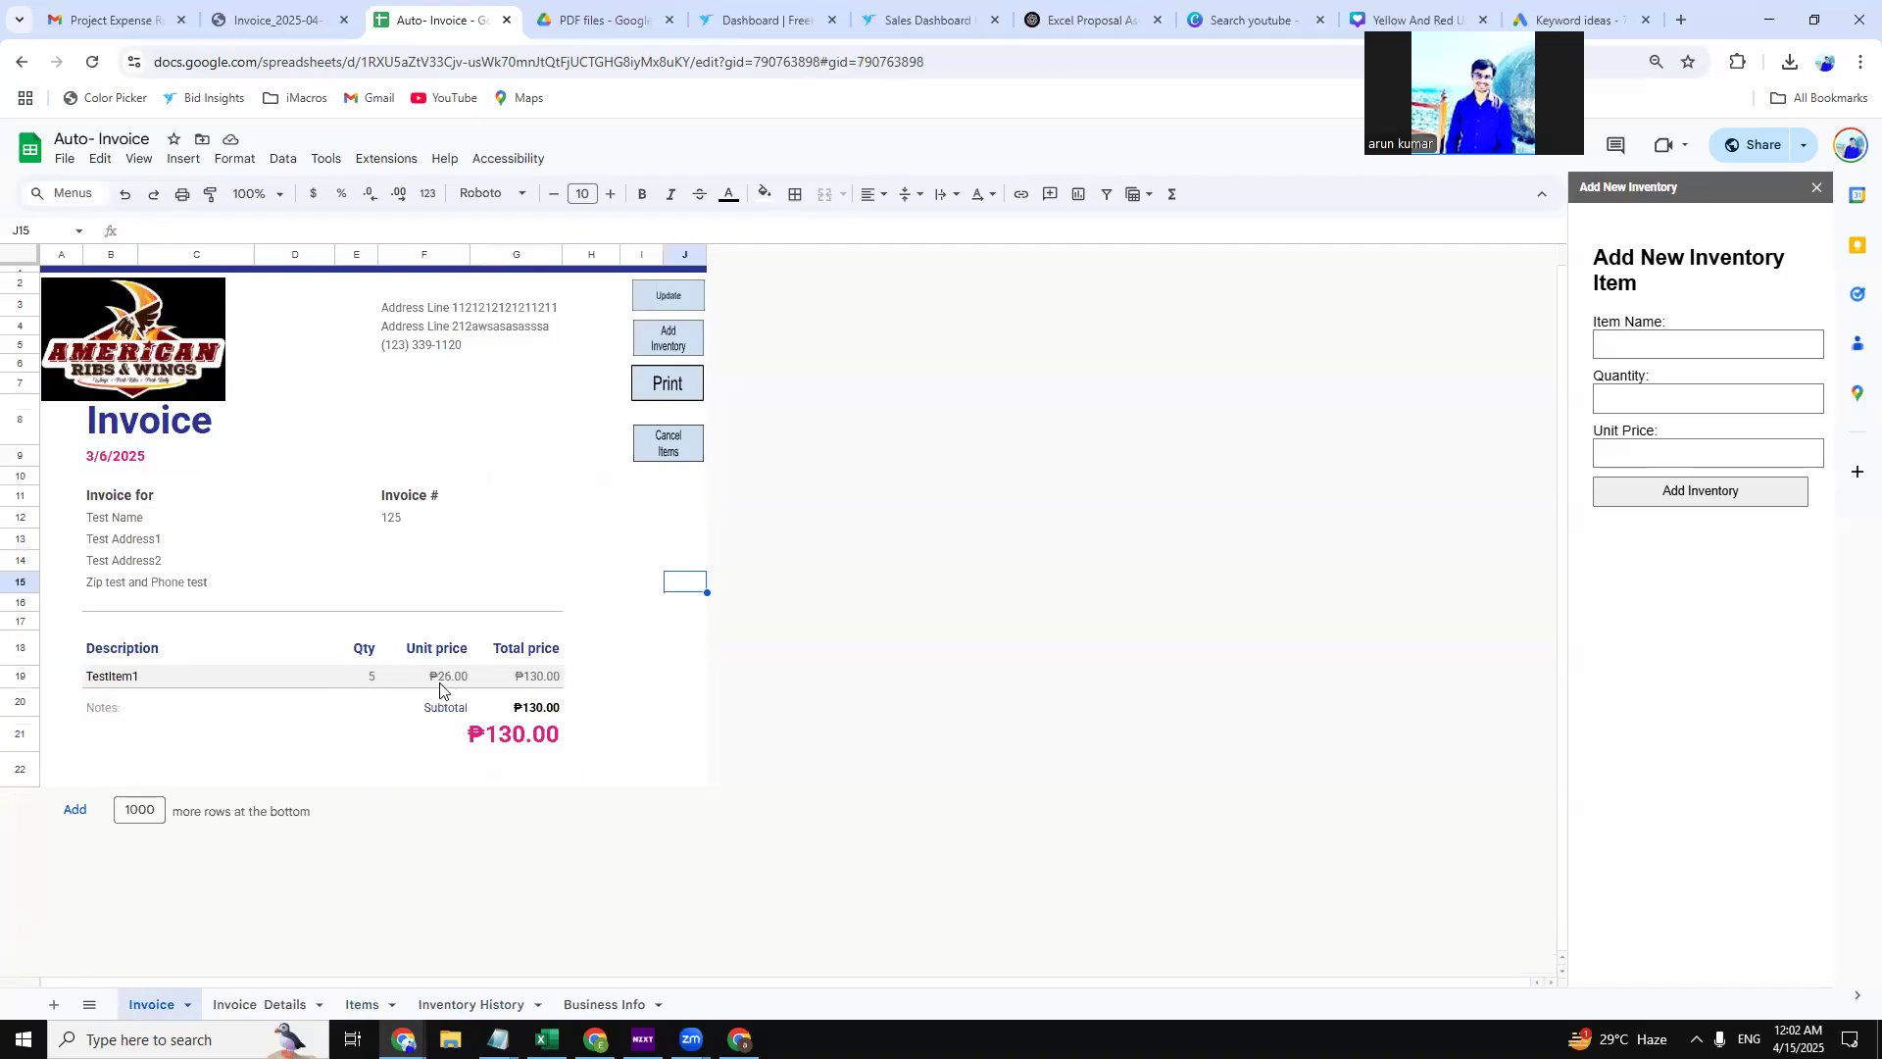
Set Item17's Qty For Invoice to 10 on the Items sheet.
left_click(361, 1004)
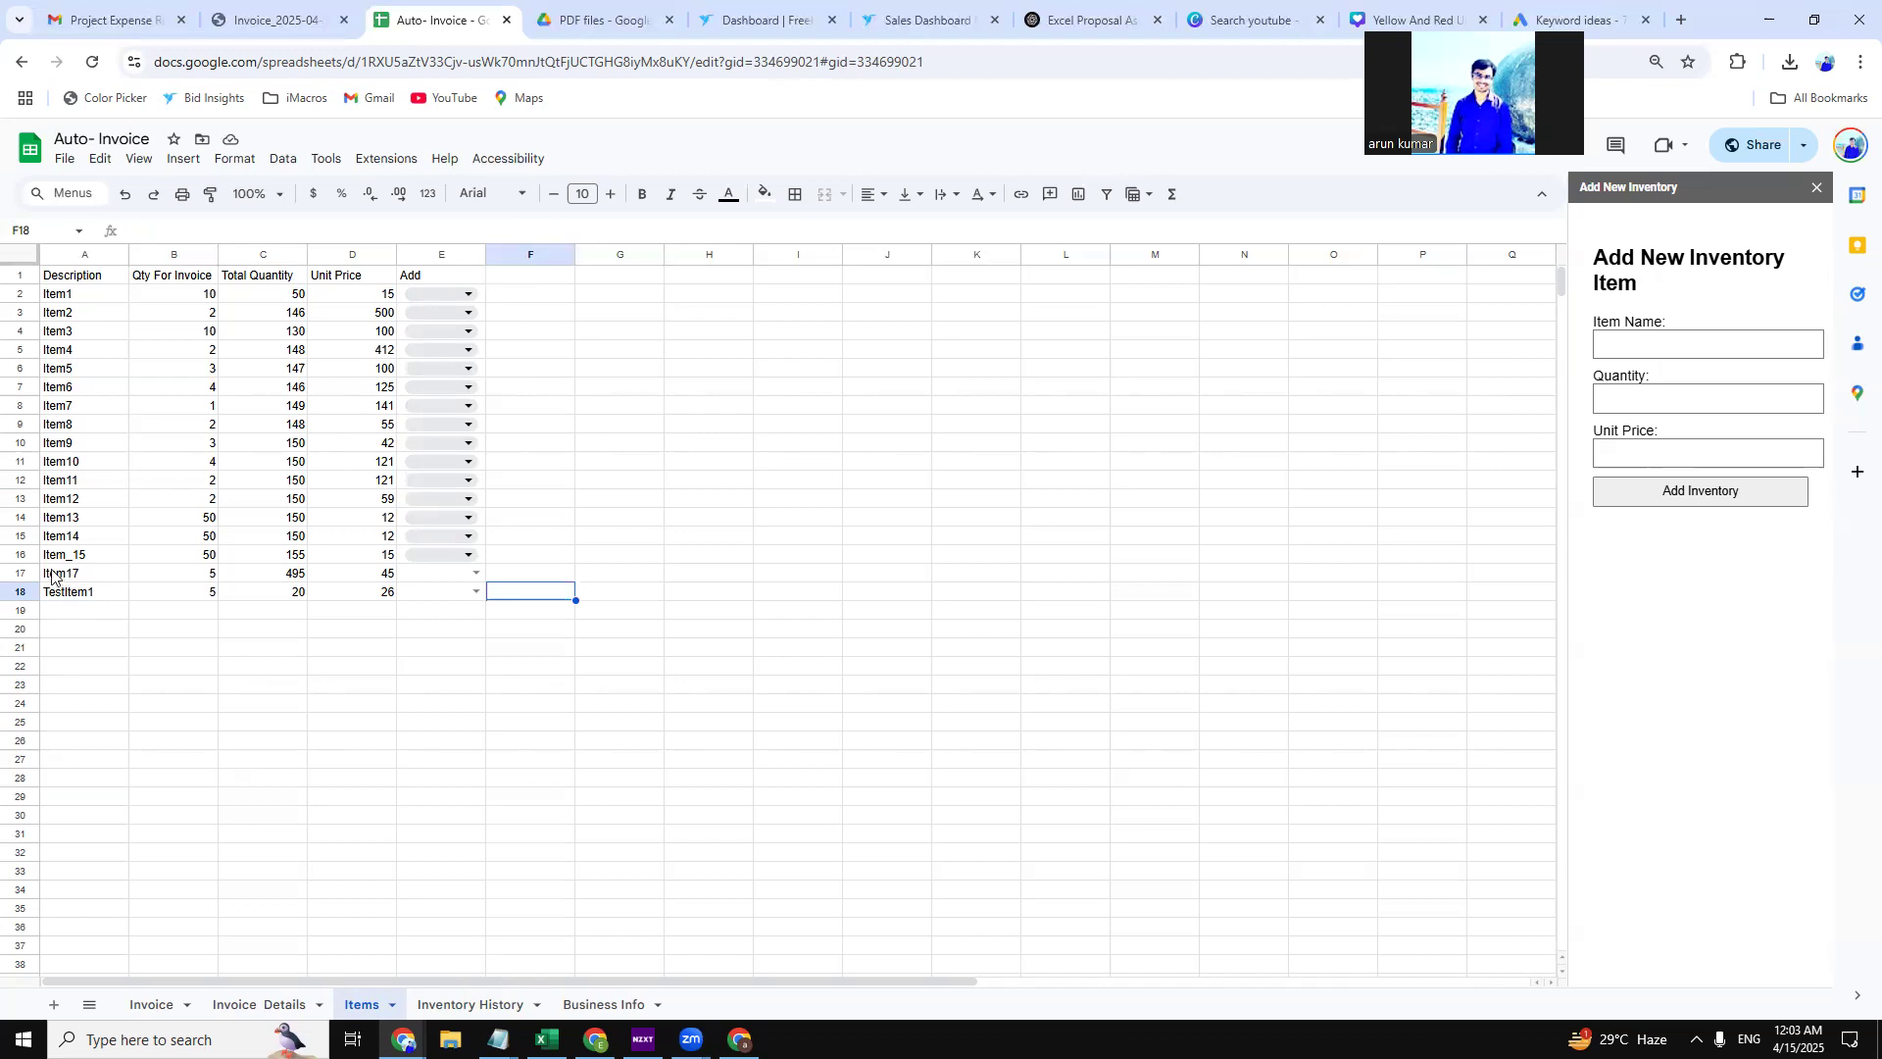
left_click(5, 574)
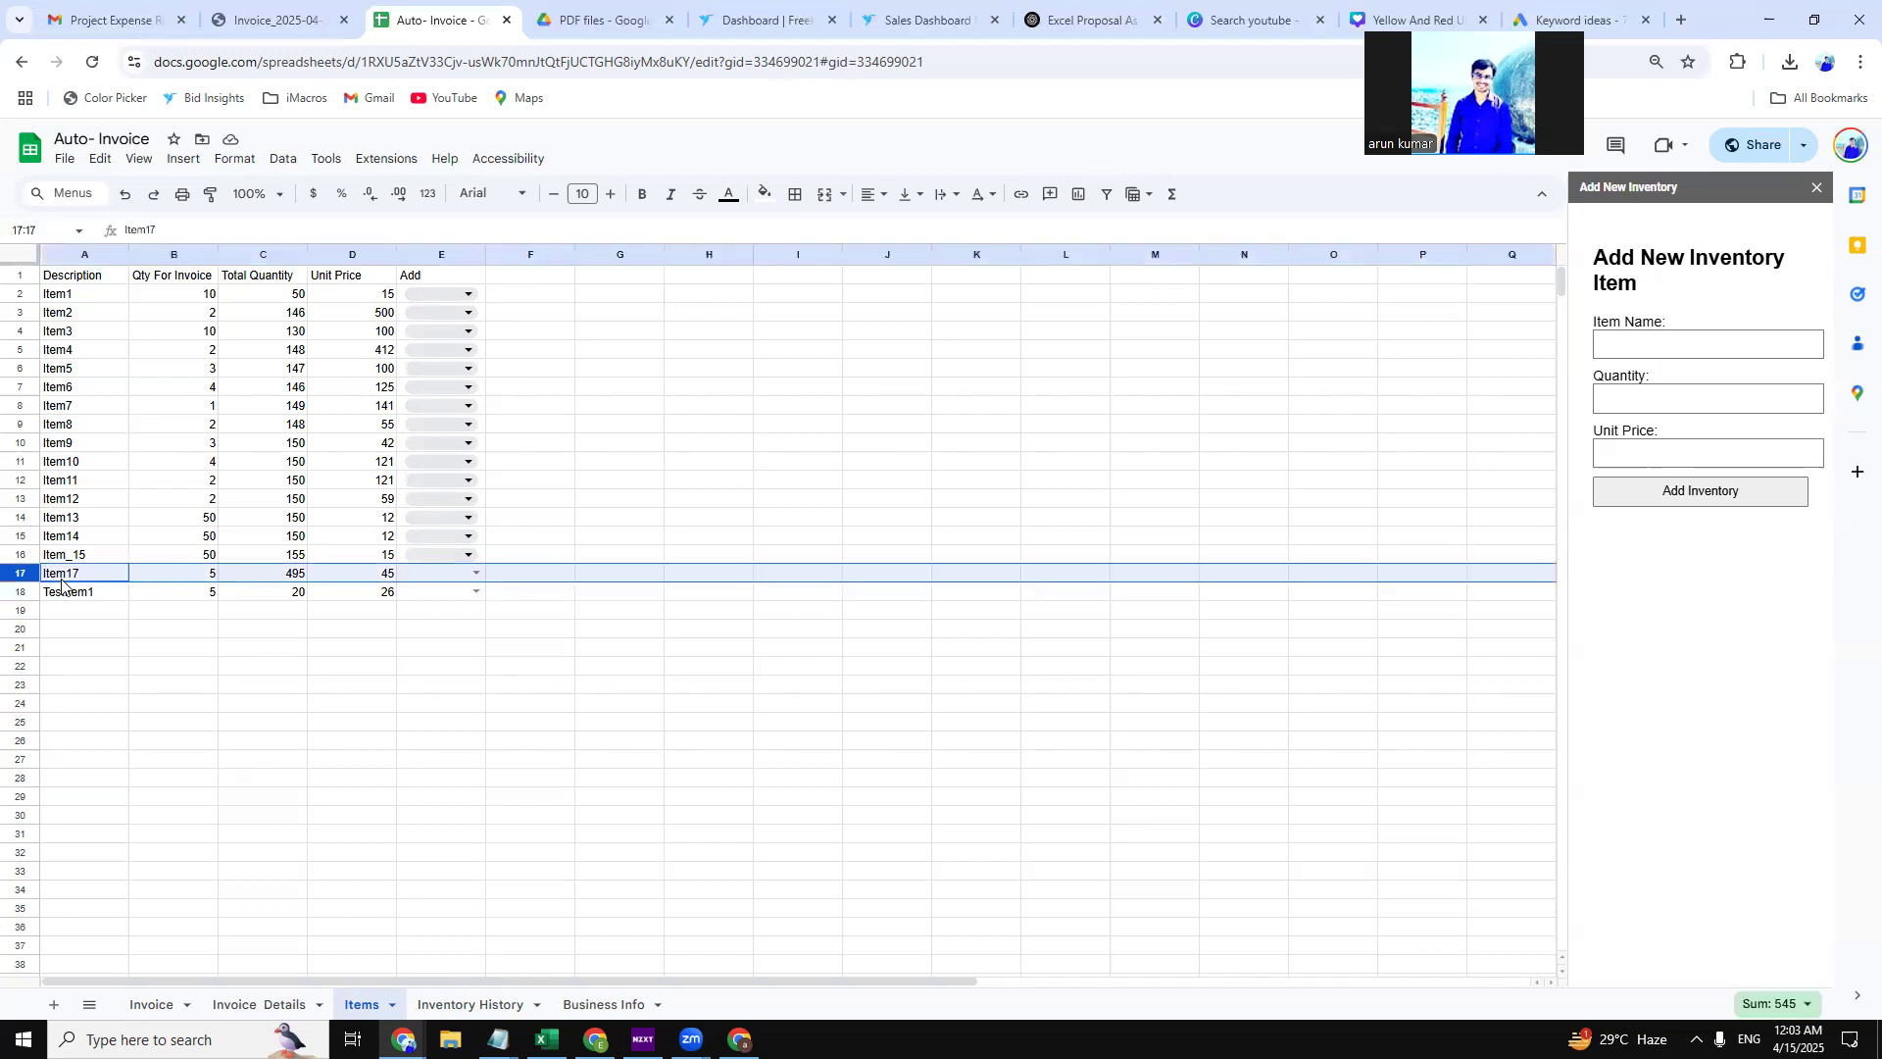
left_click(147, 593)
left_click(176, 578)
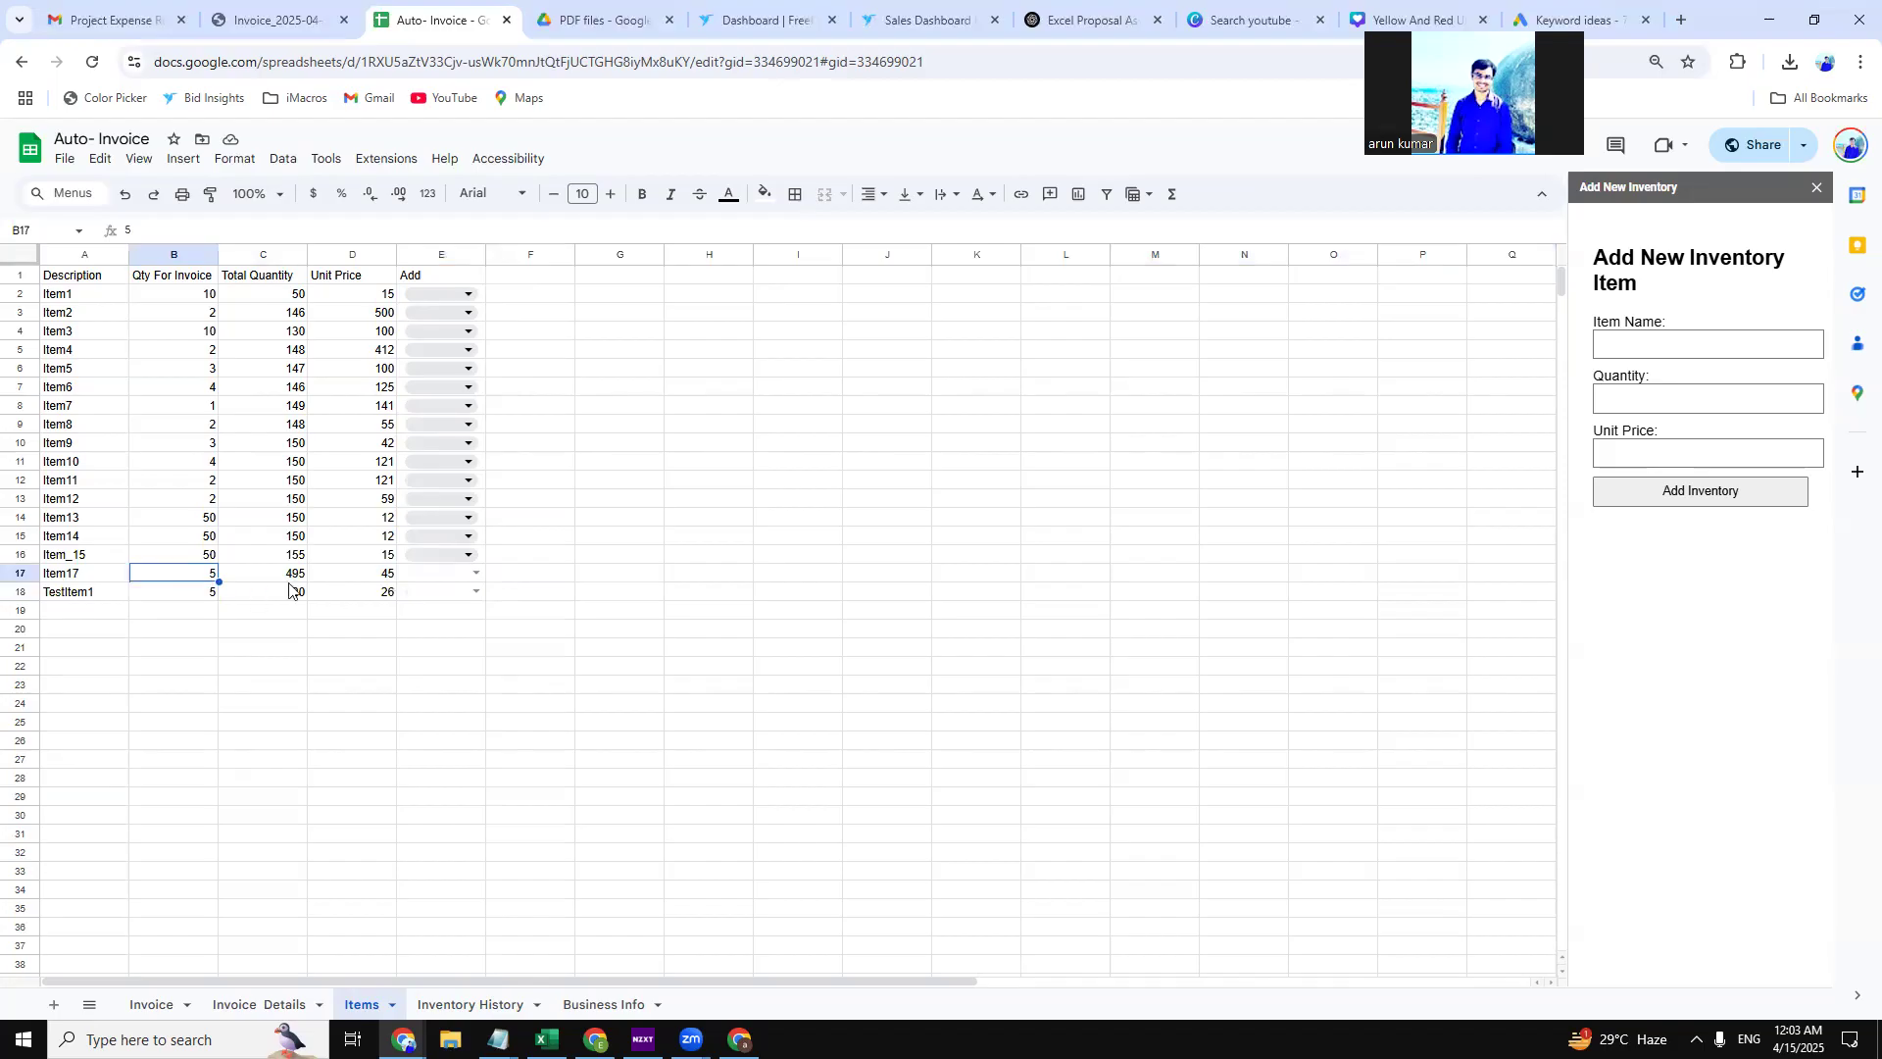
type("10")
left_click(245, 631)
left_click(201, 574)
Add Item17 to the invoice, acknowledge the message and review the item lines on the Invoice sheet.
left_click(474, 572)
left_click(432, 598)
left_click(527, 581)
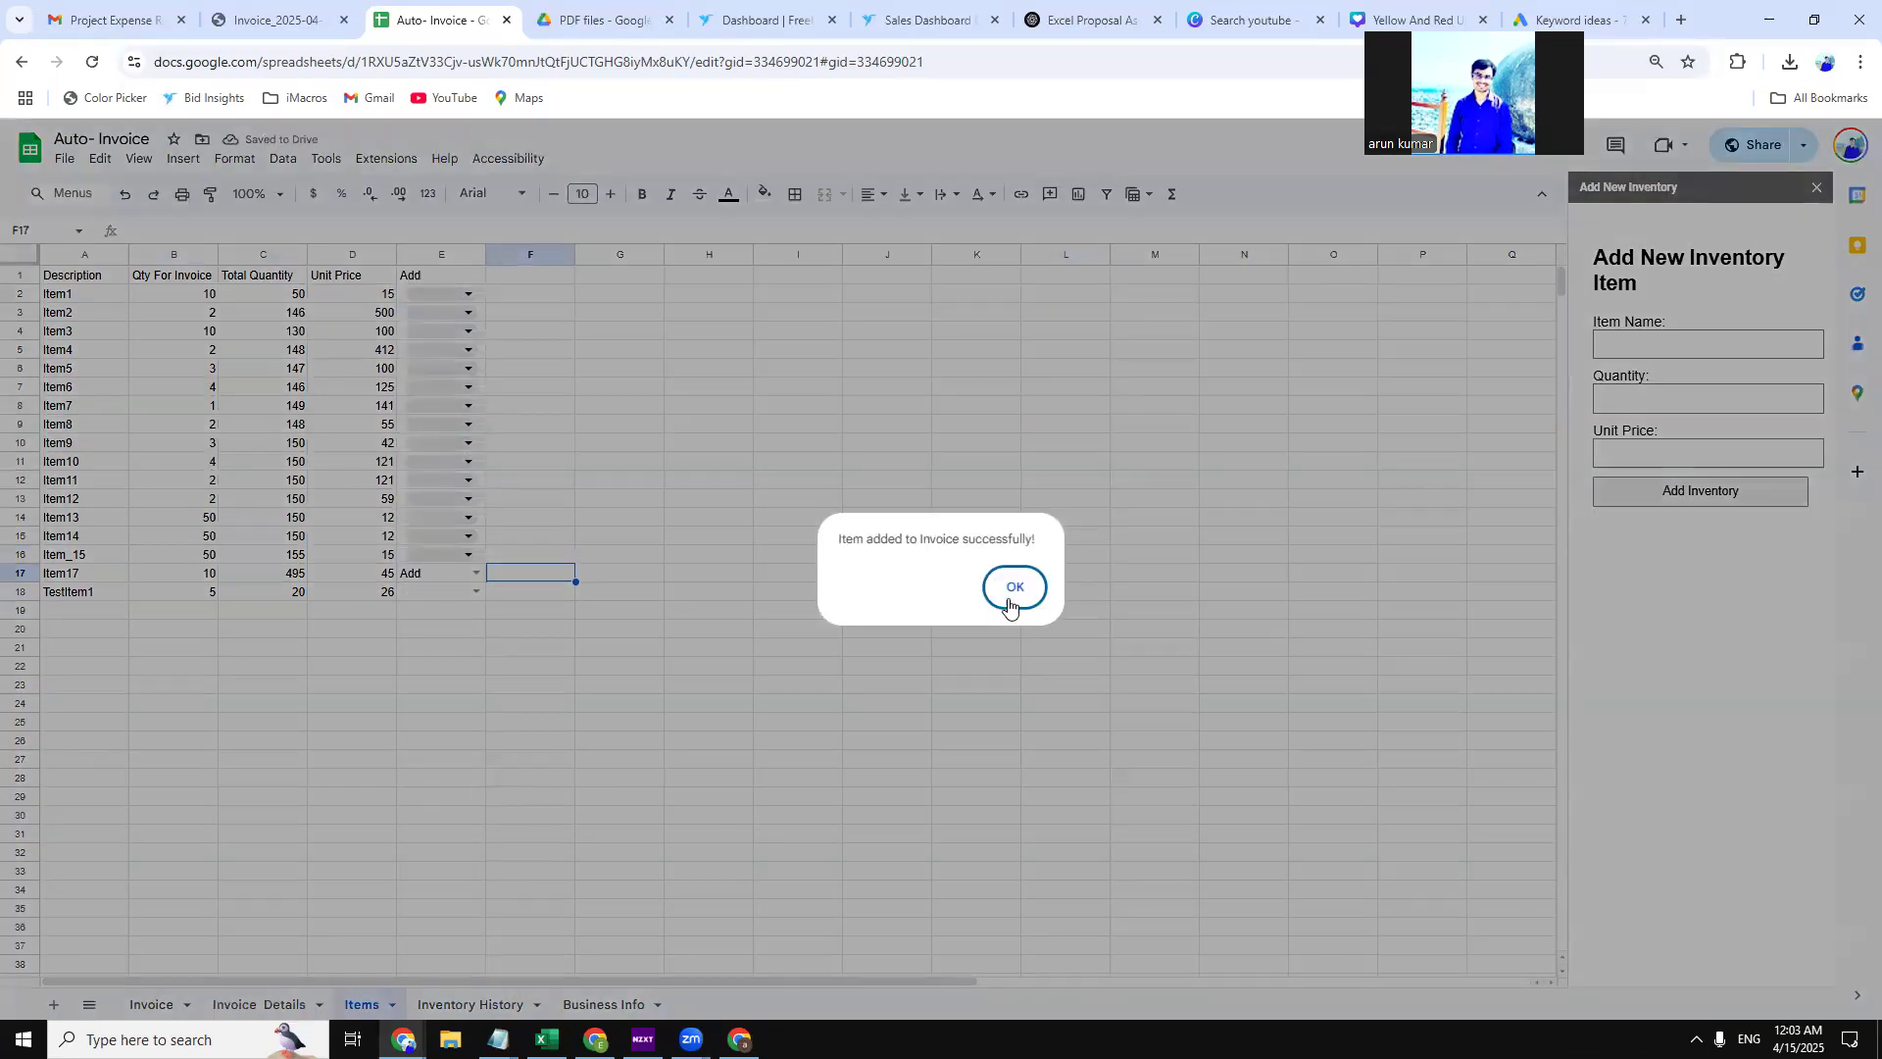
left_click(1011, 600)
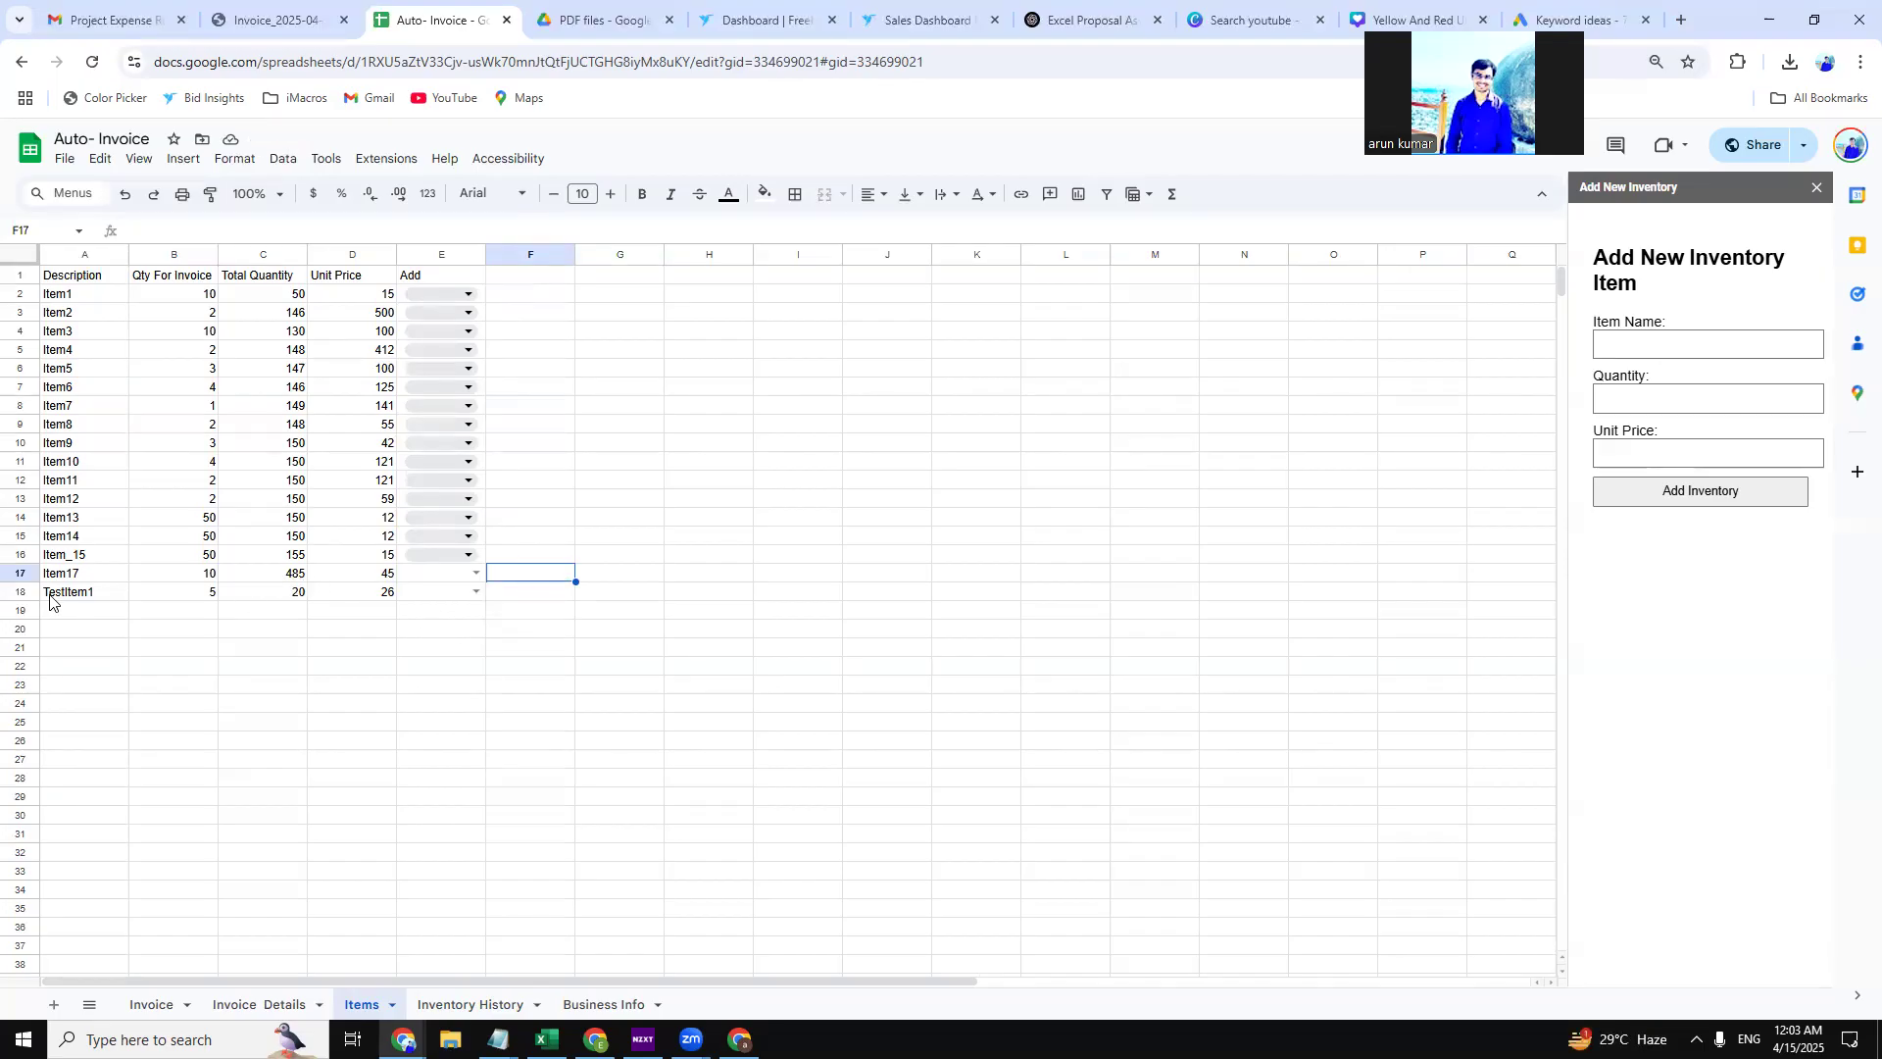
left_click(157, 1000)
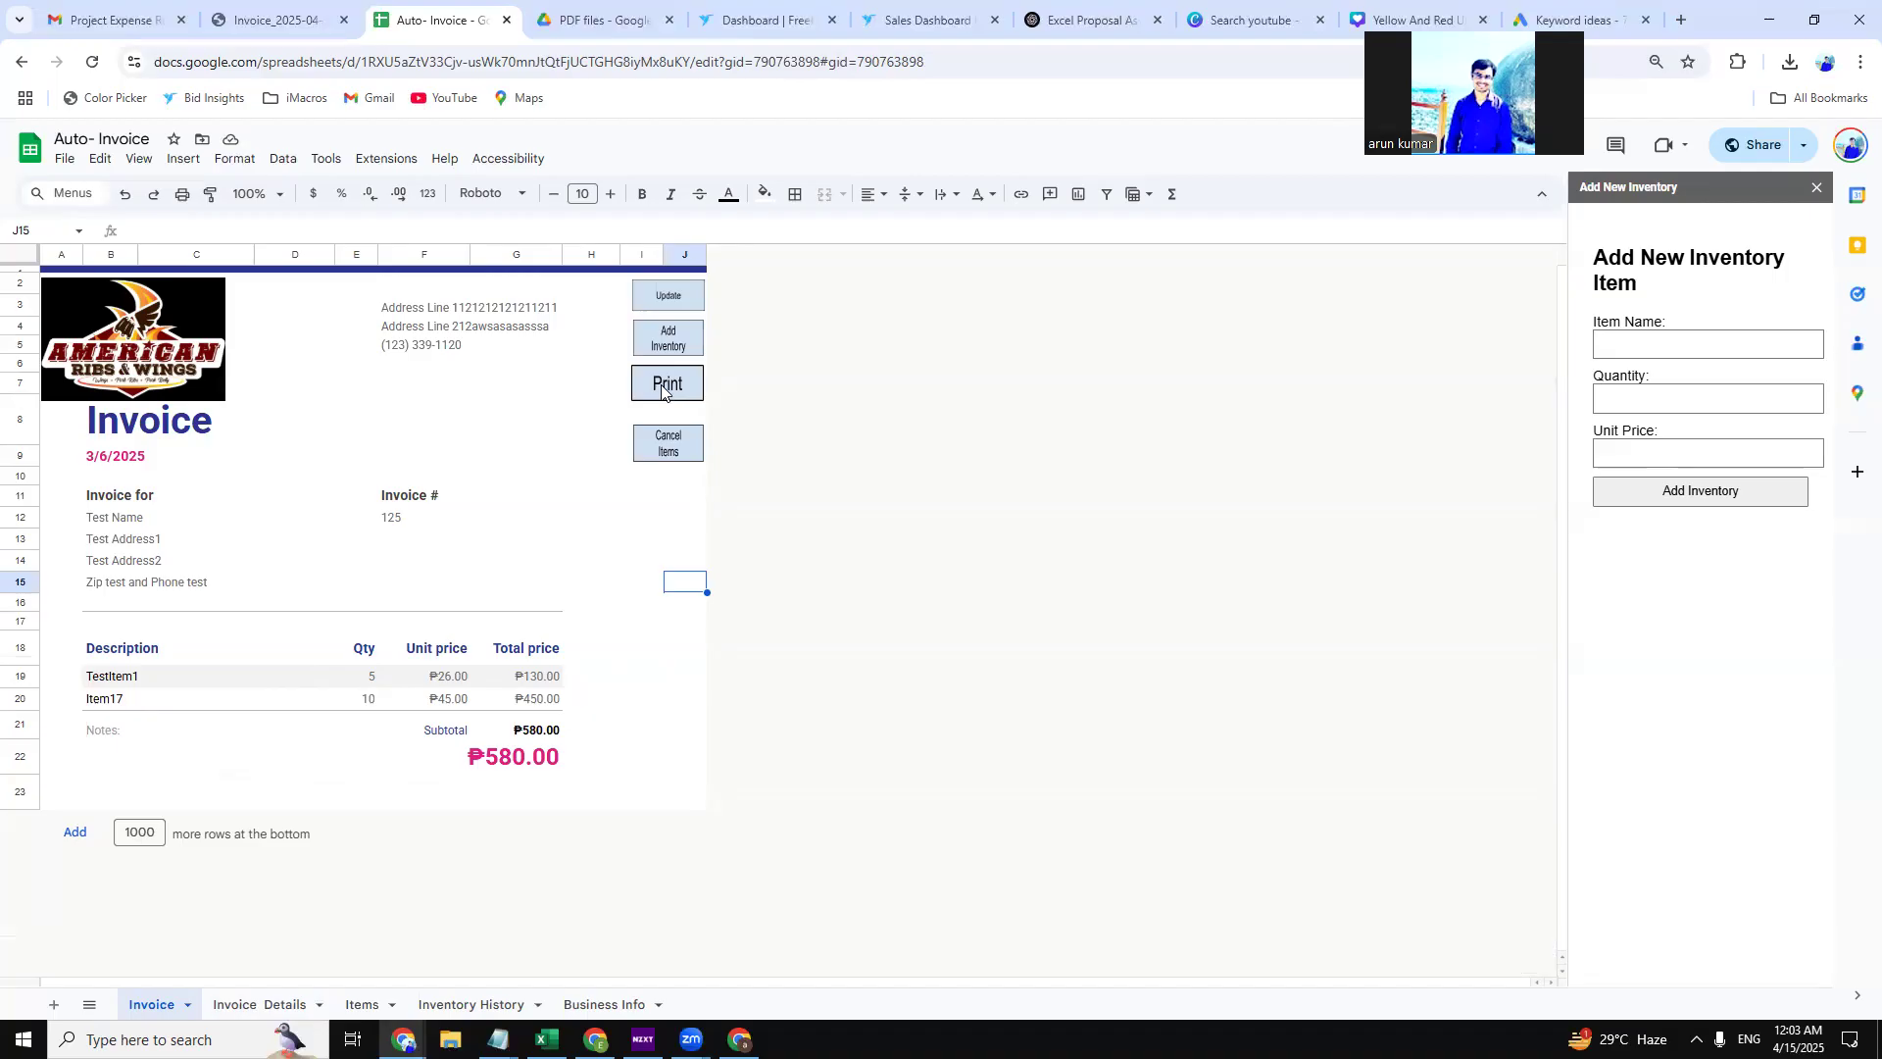
Close the PDF files browser tab, run the Invoice sheet's Print action and acknowledge its message.
left_click(668, 19)
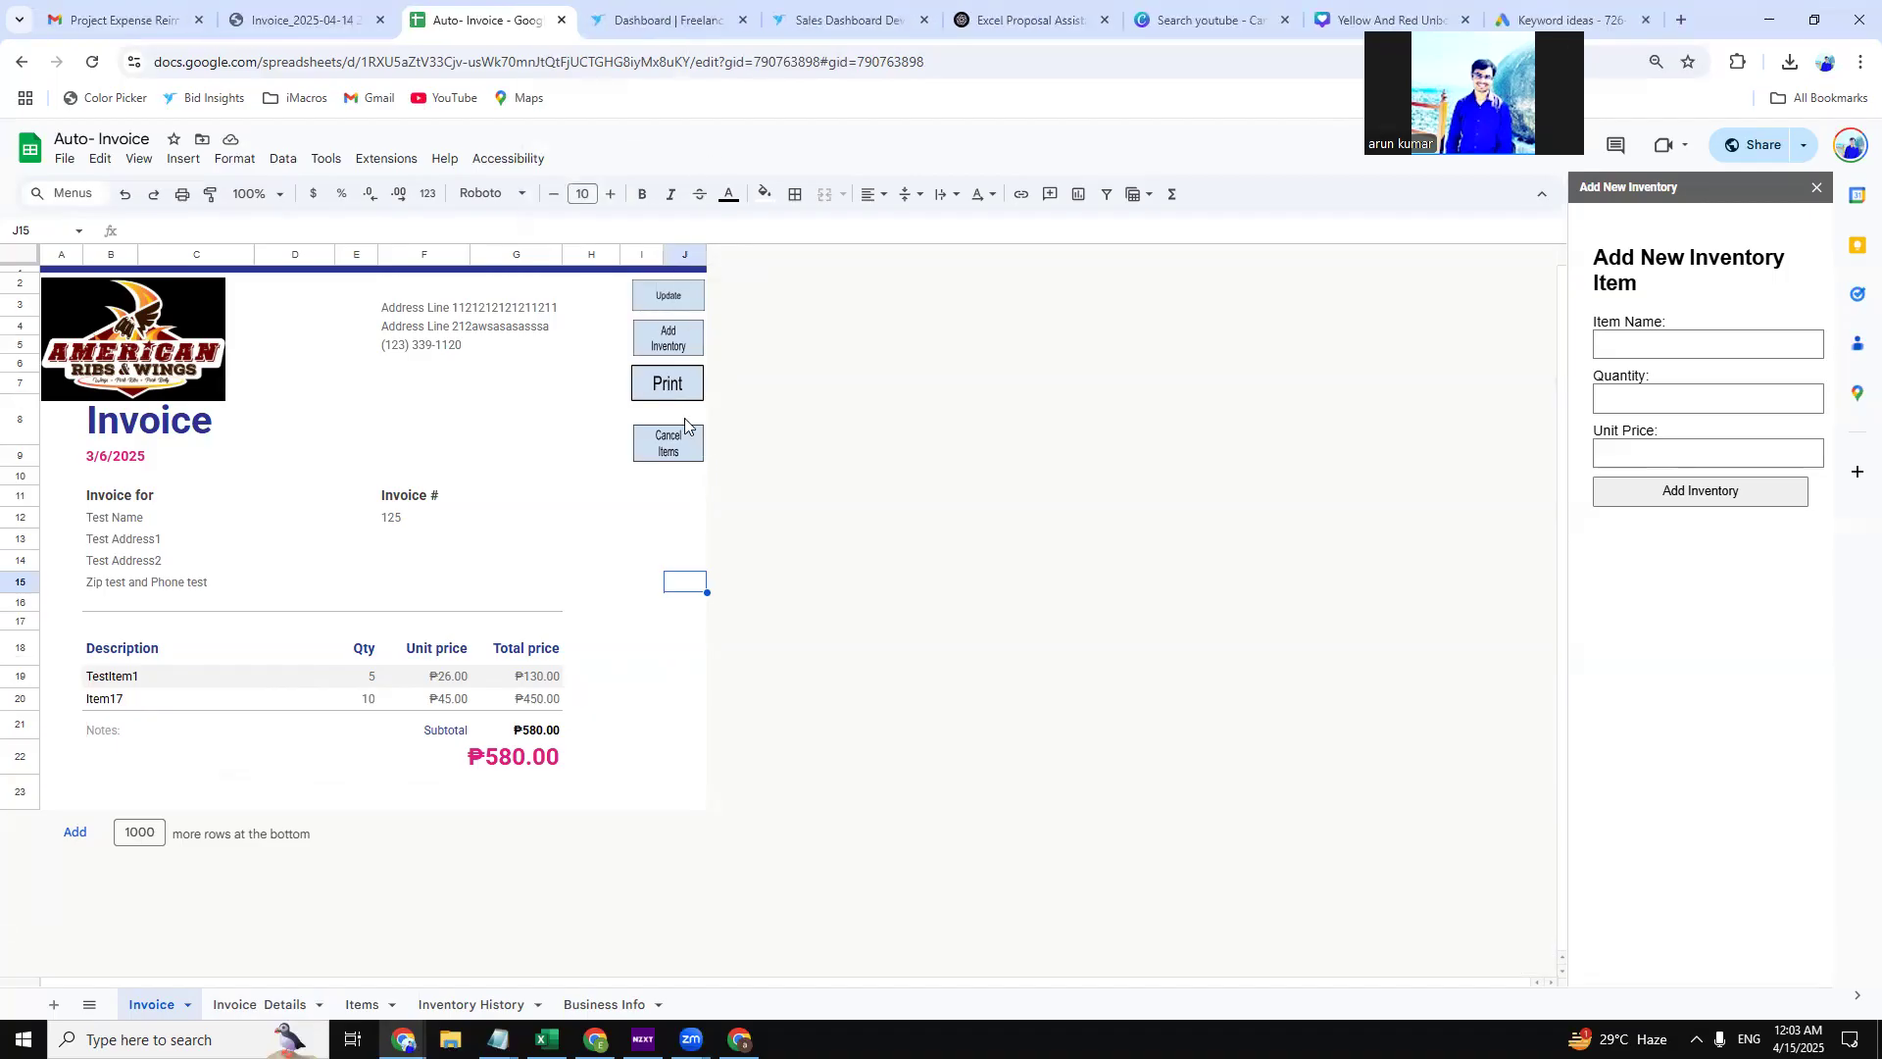
left_click(671, 383)
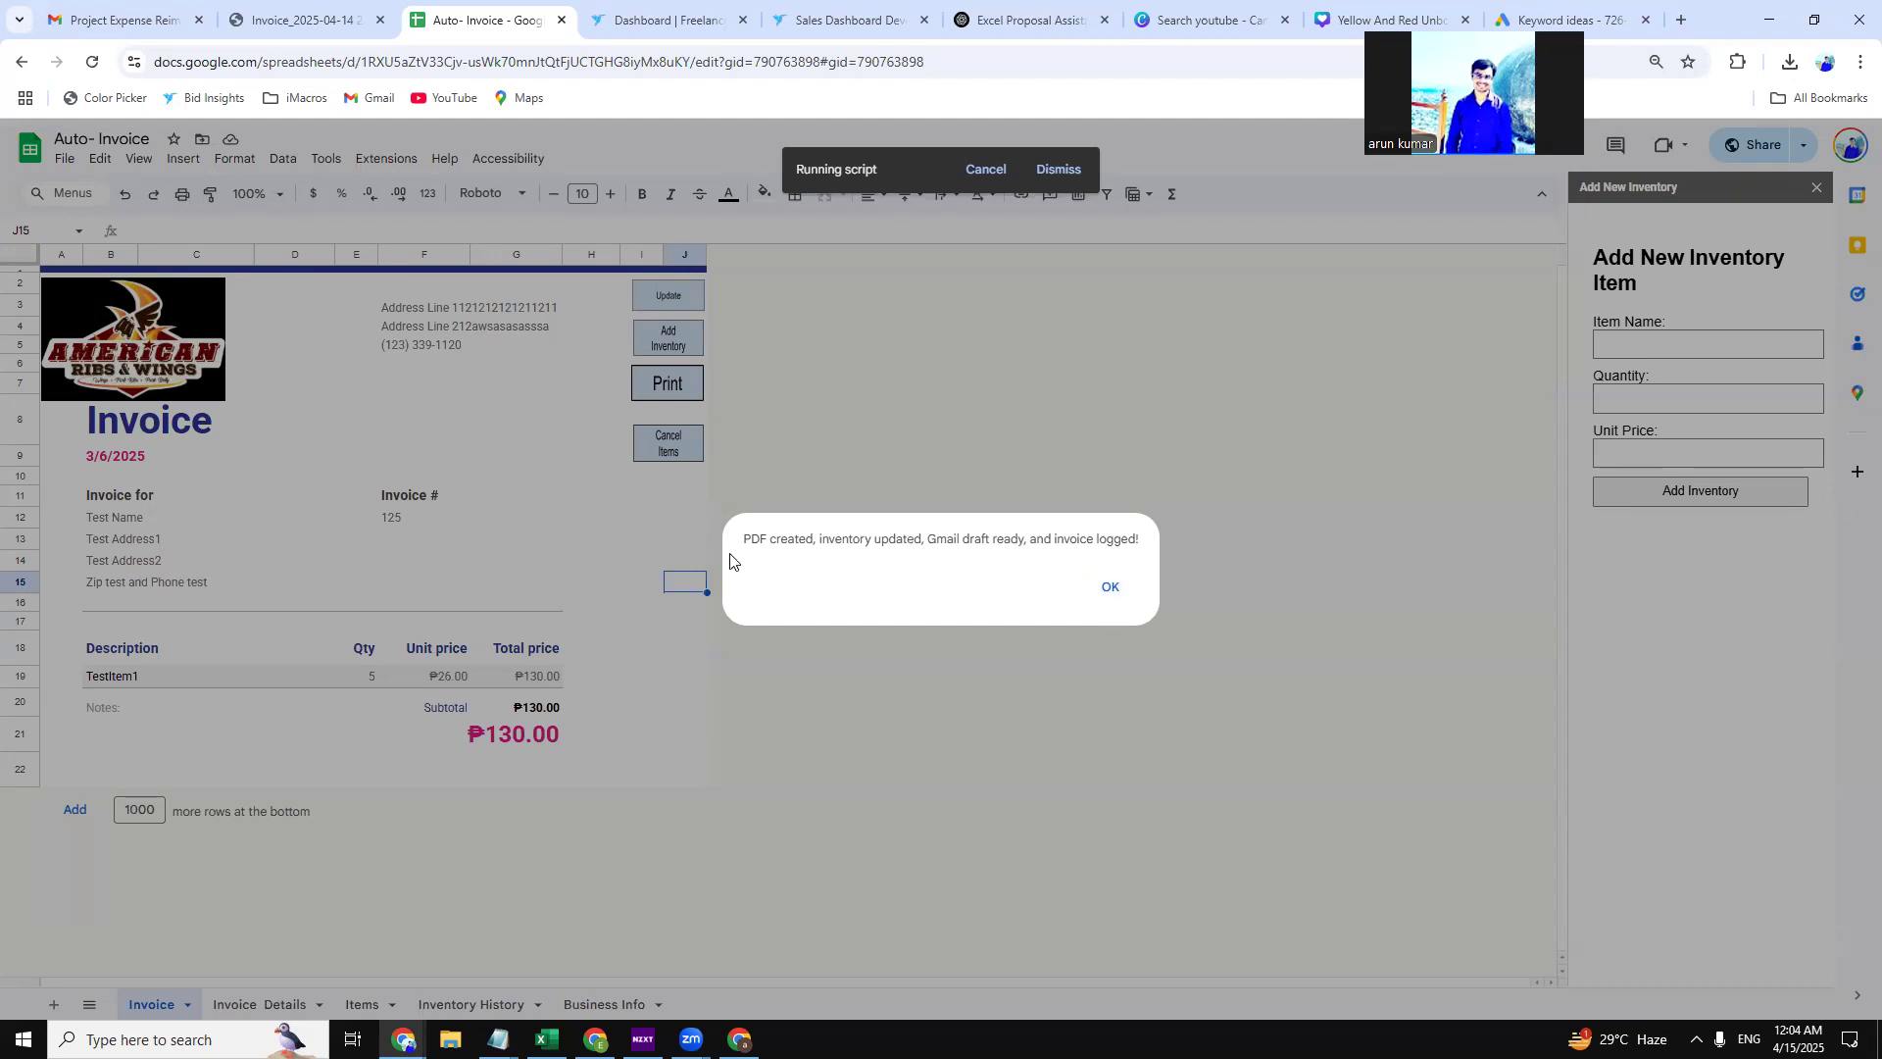
left_click_drag(740, 546, 1153, 537)
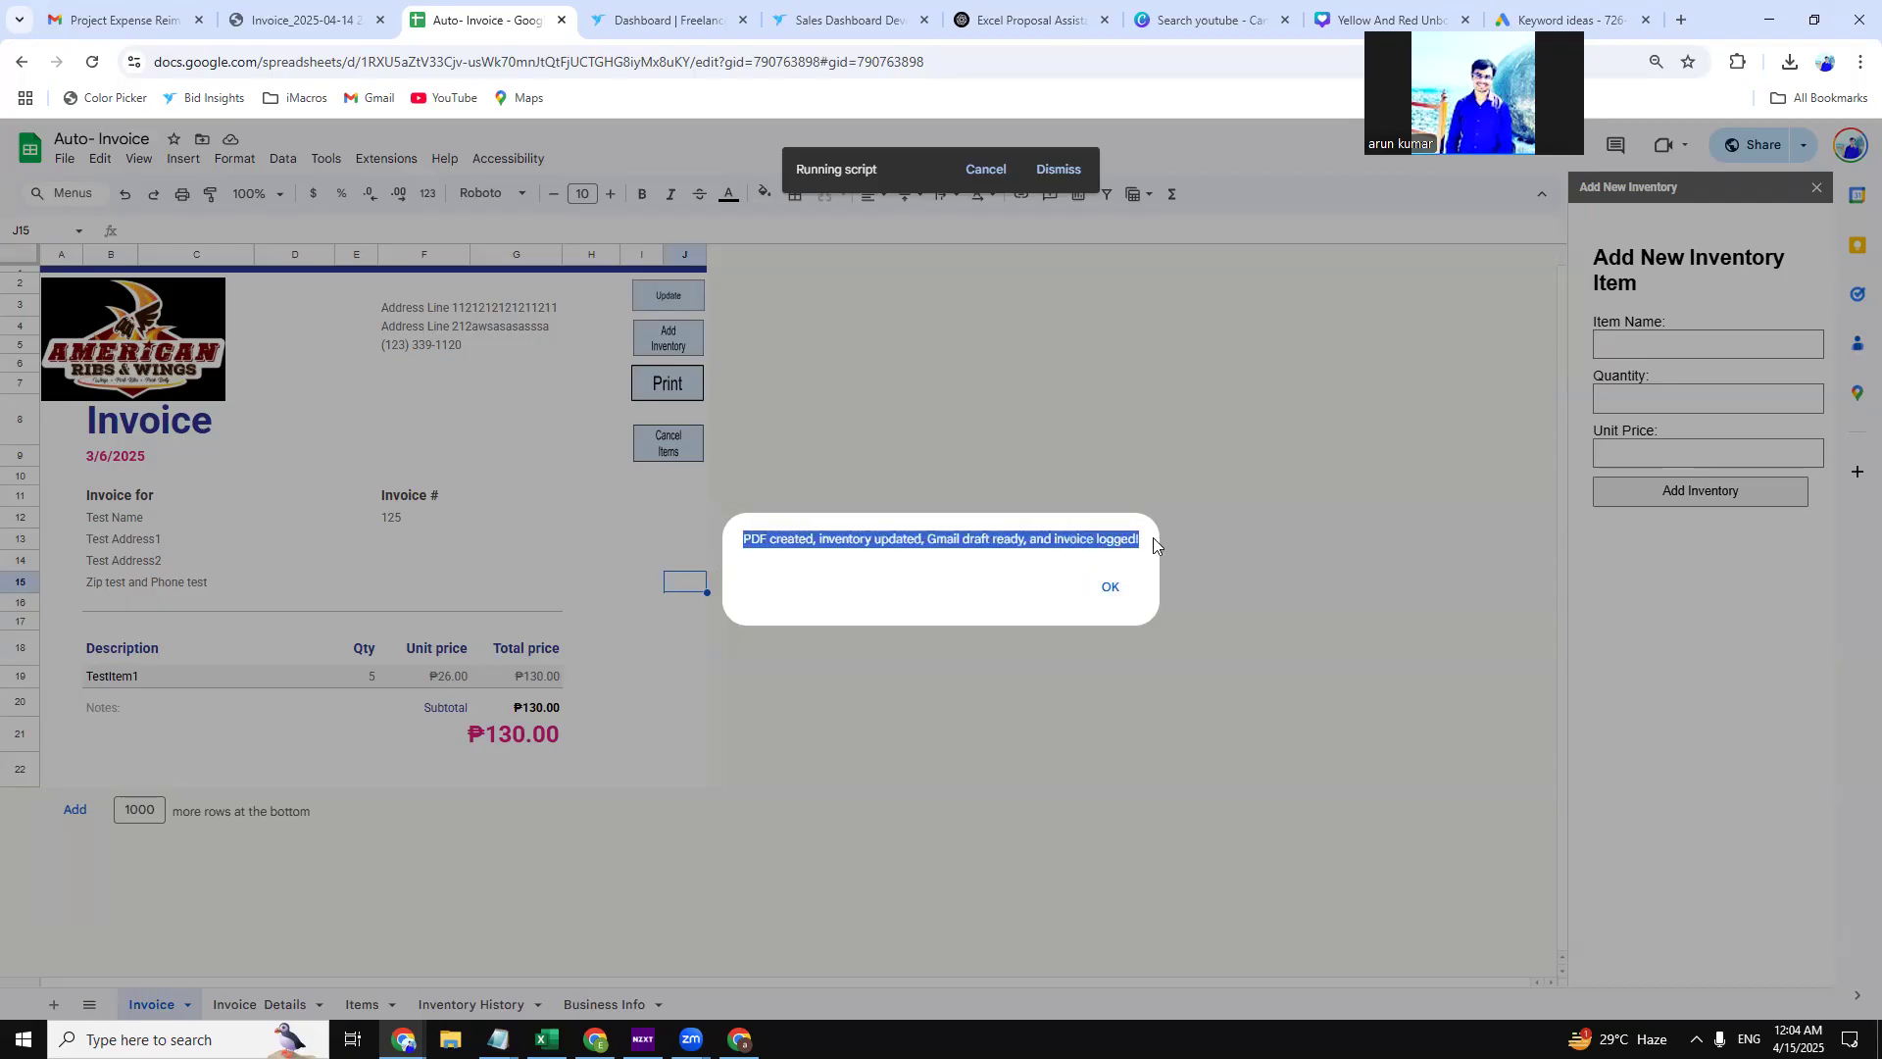
left_click(1110, 586)
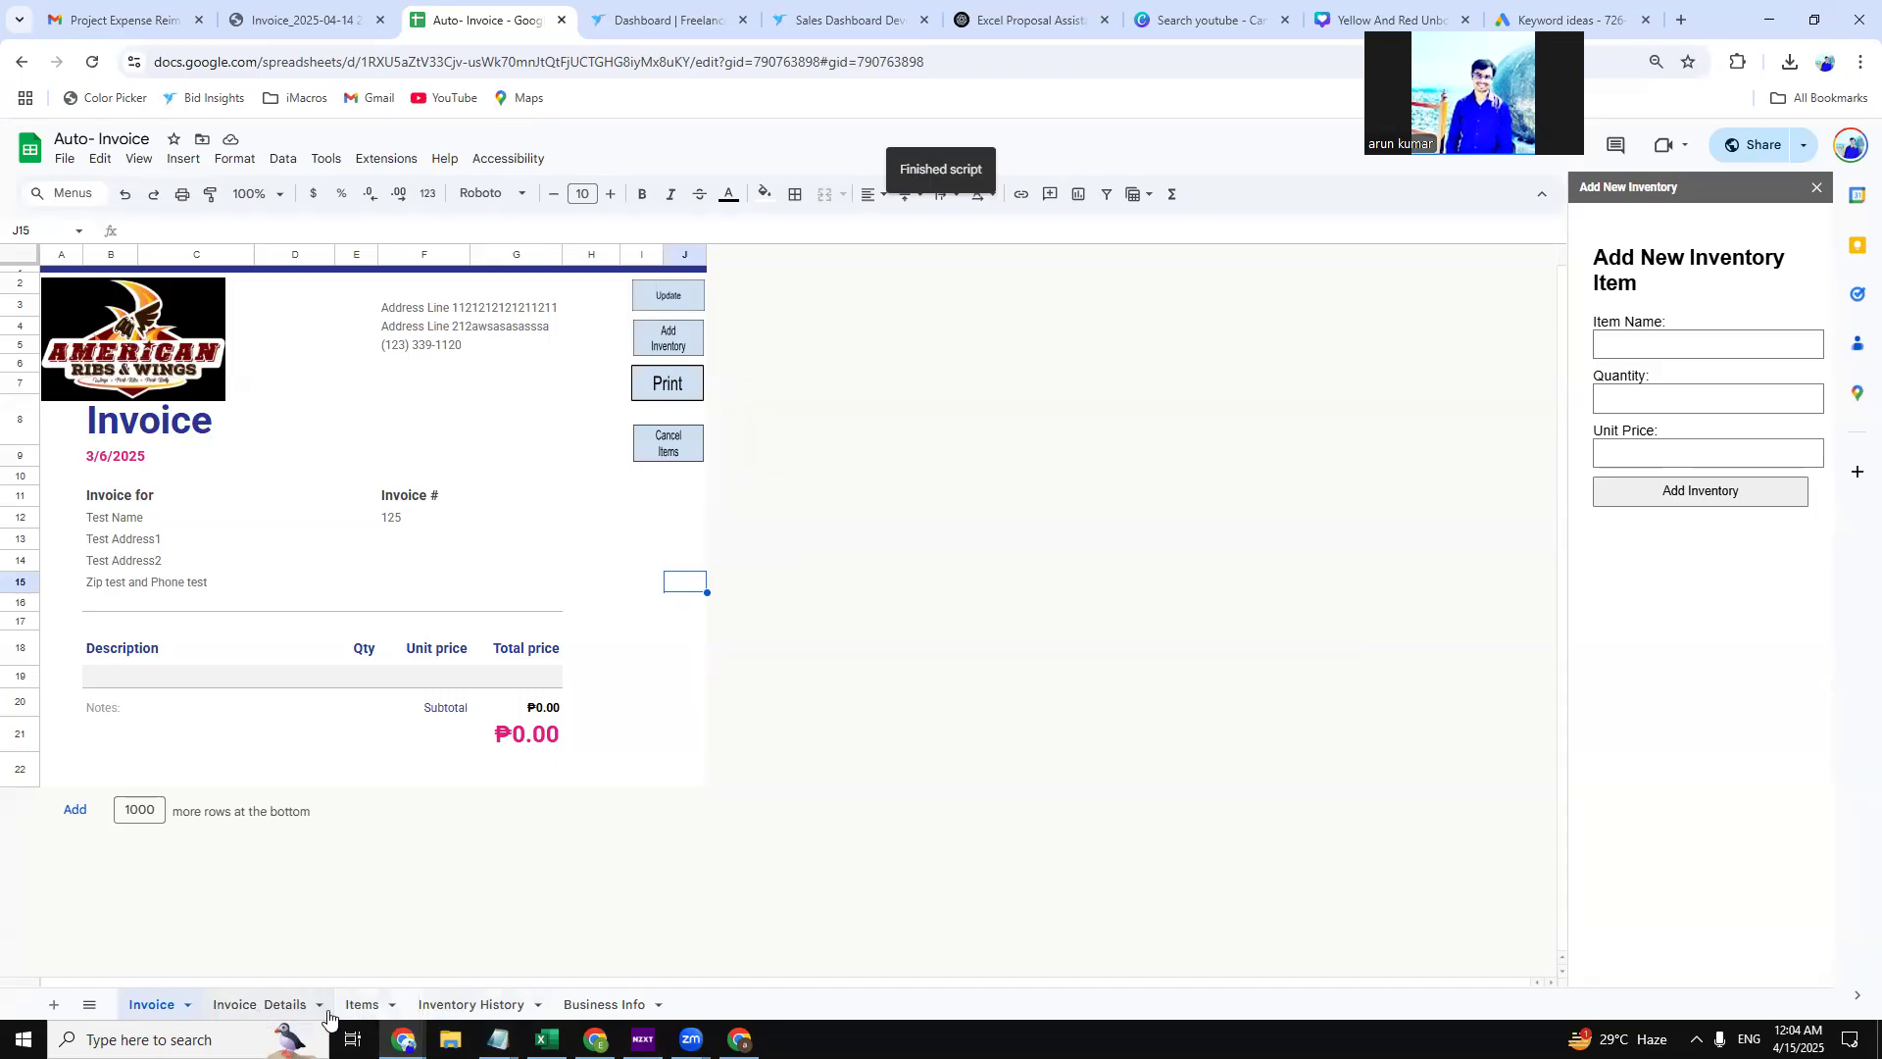
Check the newest row on the Invoice Details sheet for its print date, invoice number, name and amount.
left_click(493, 1010)
left_click(257, 1005)
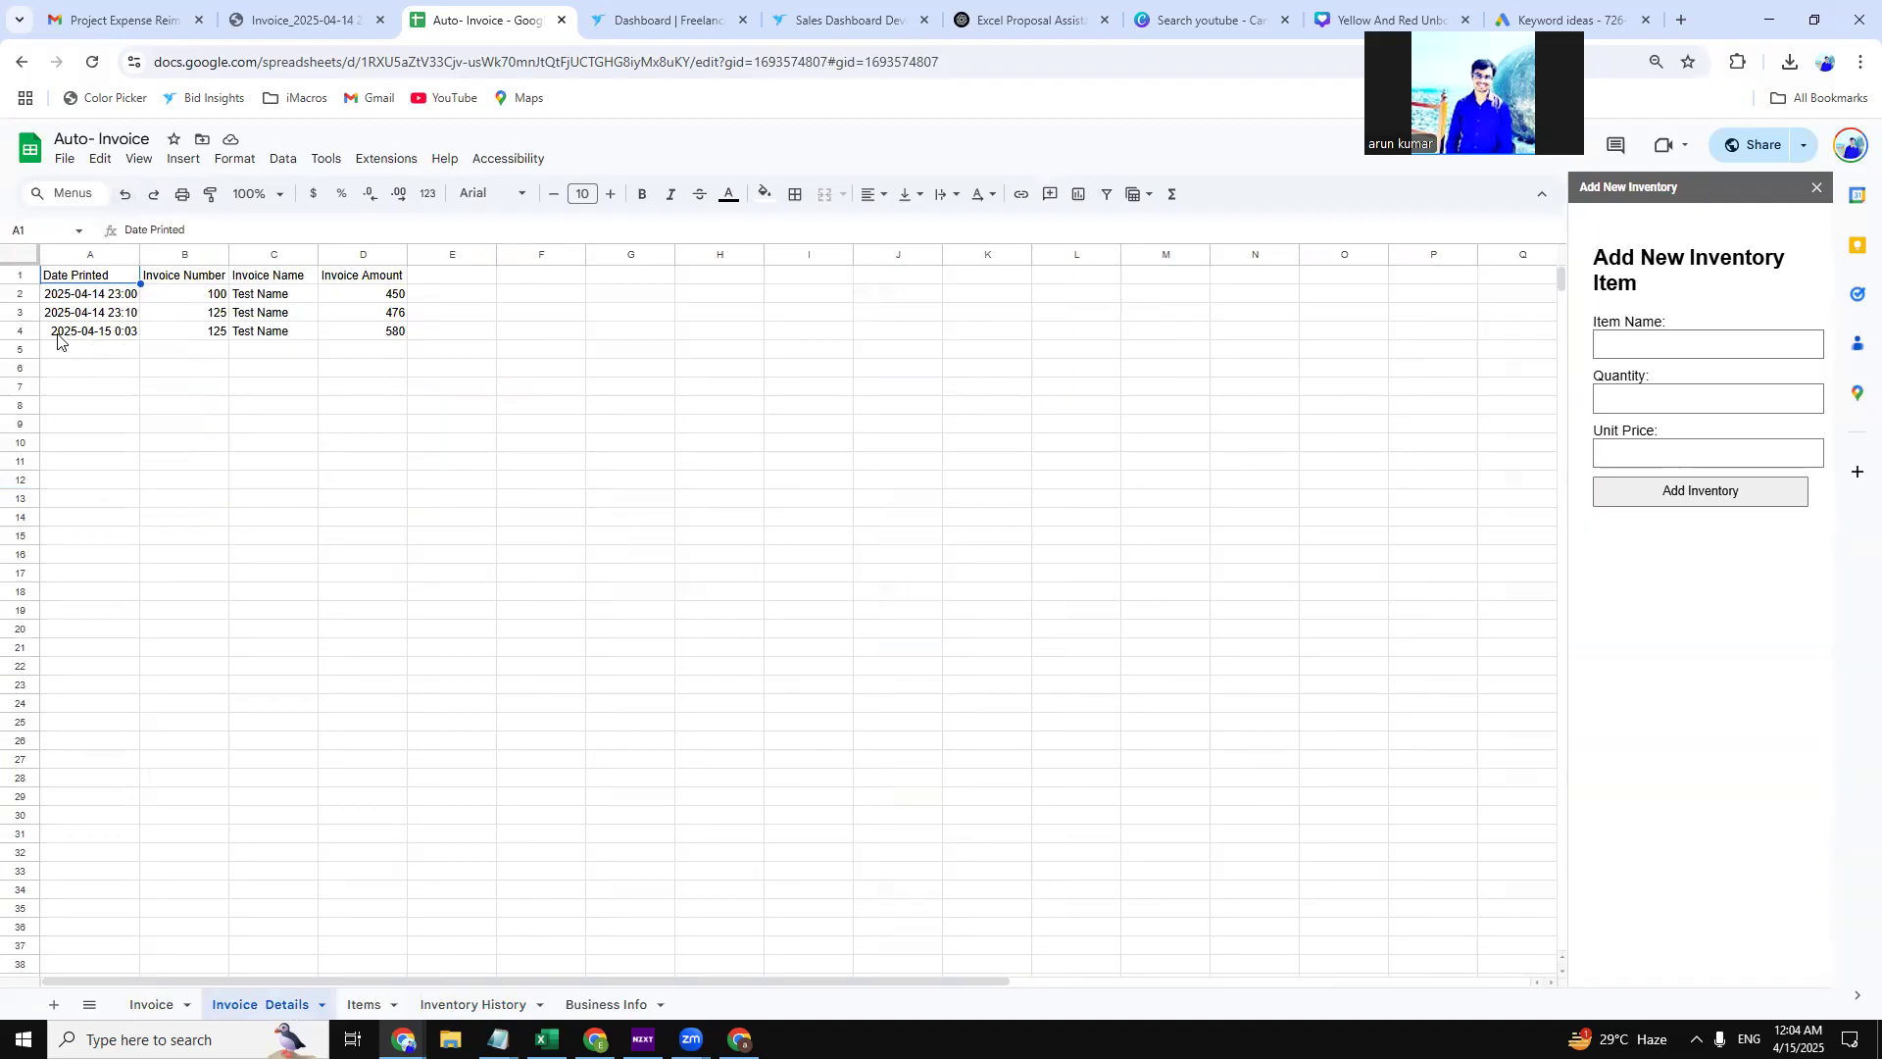
left_click(199, 336)
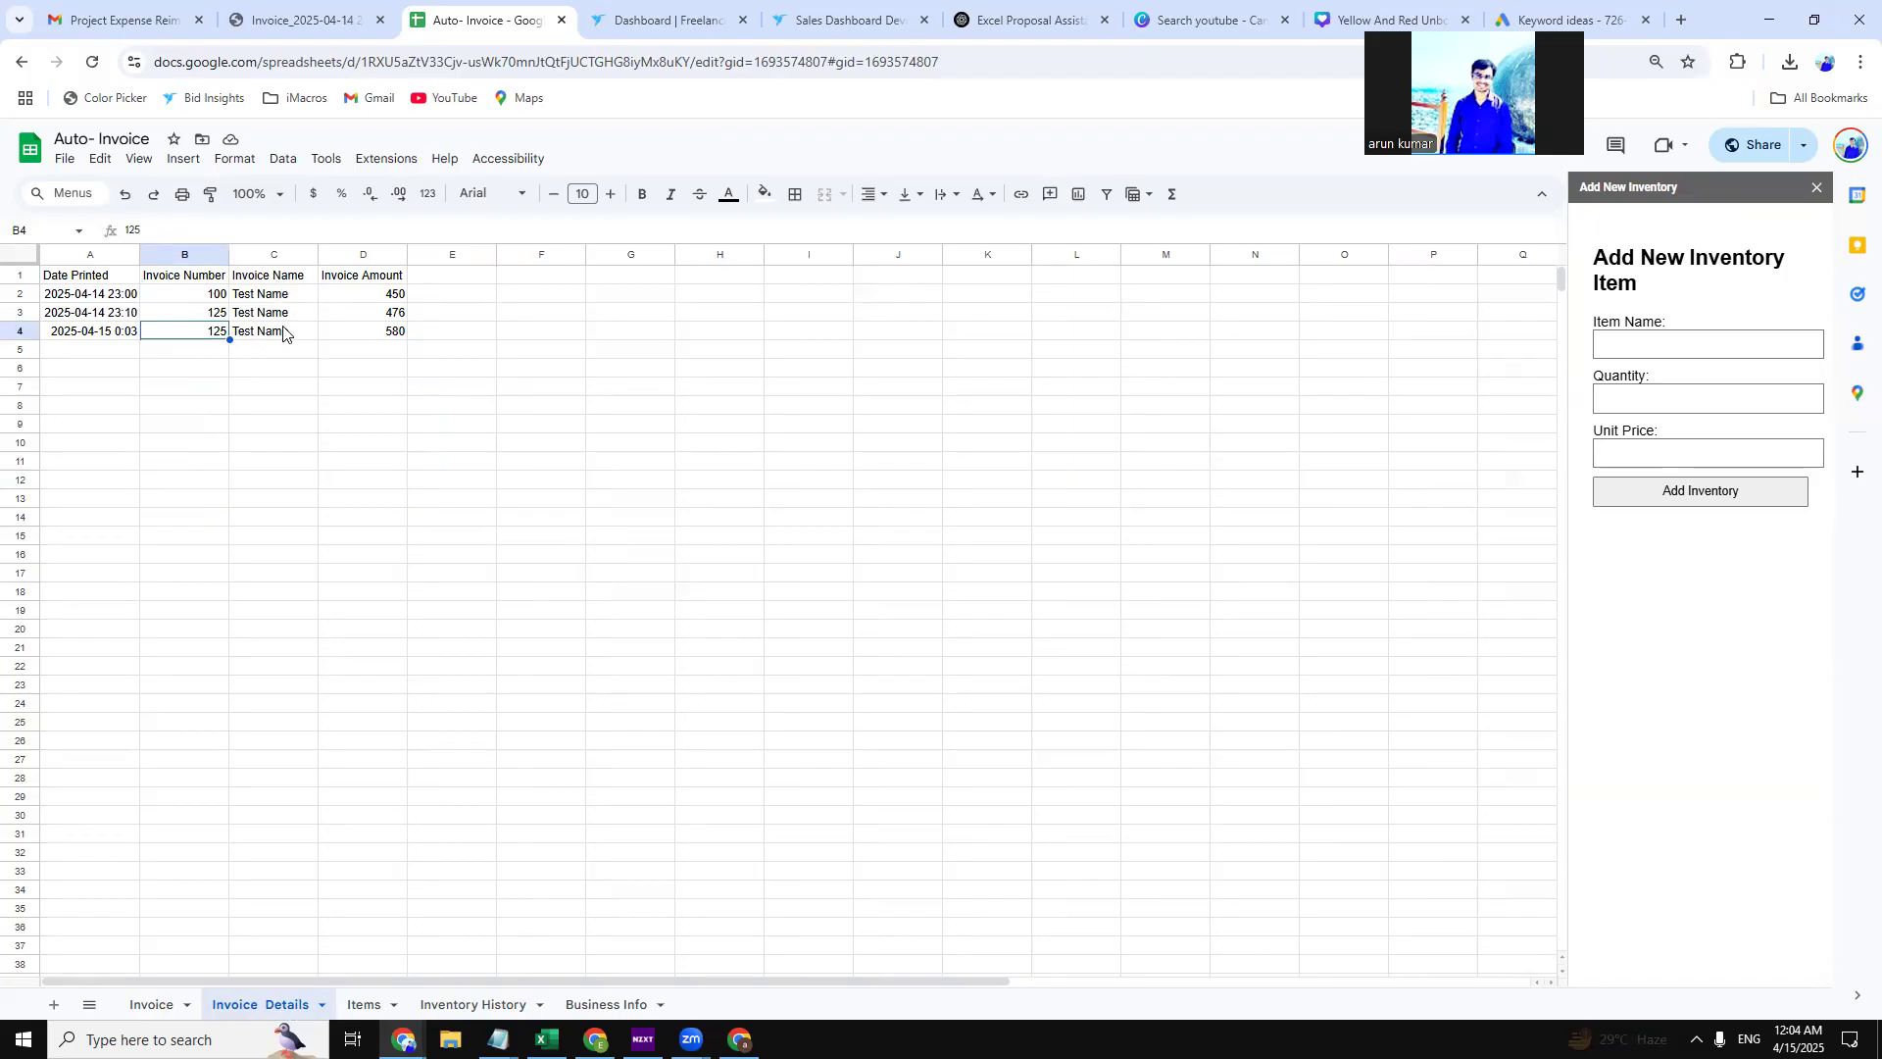
left_click(247, 335)
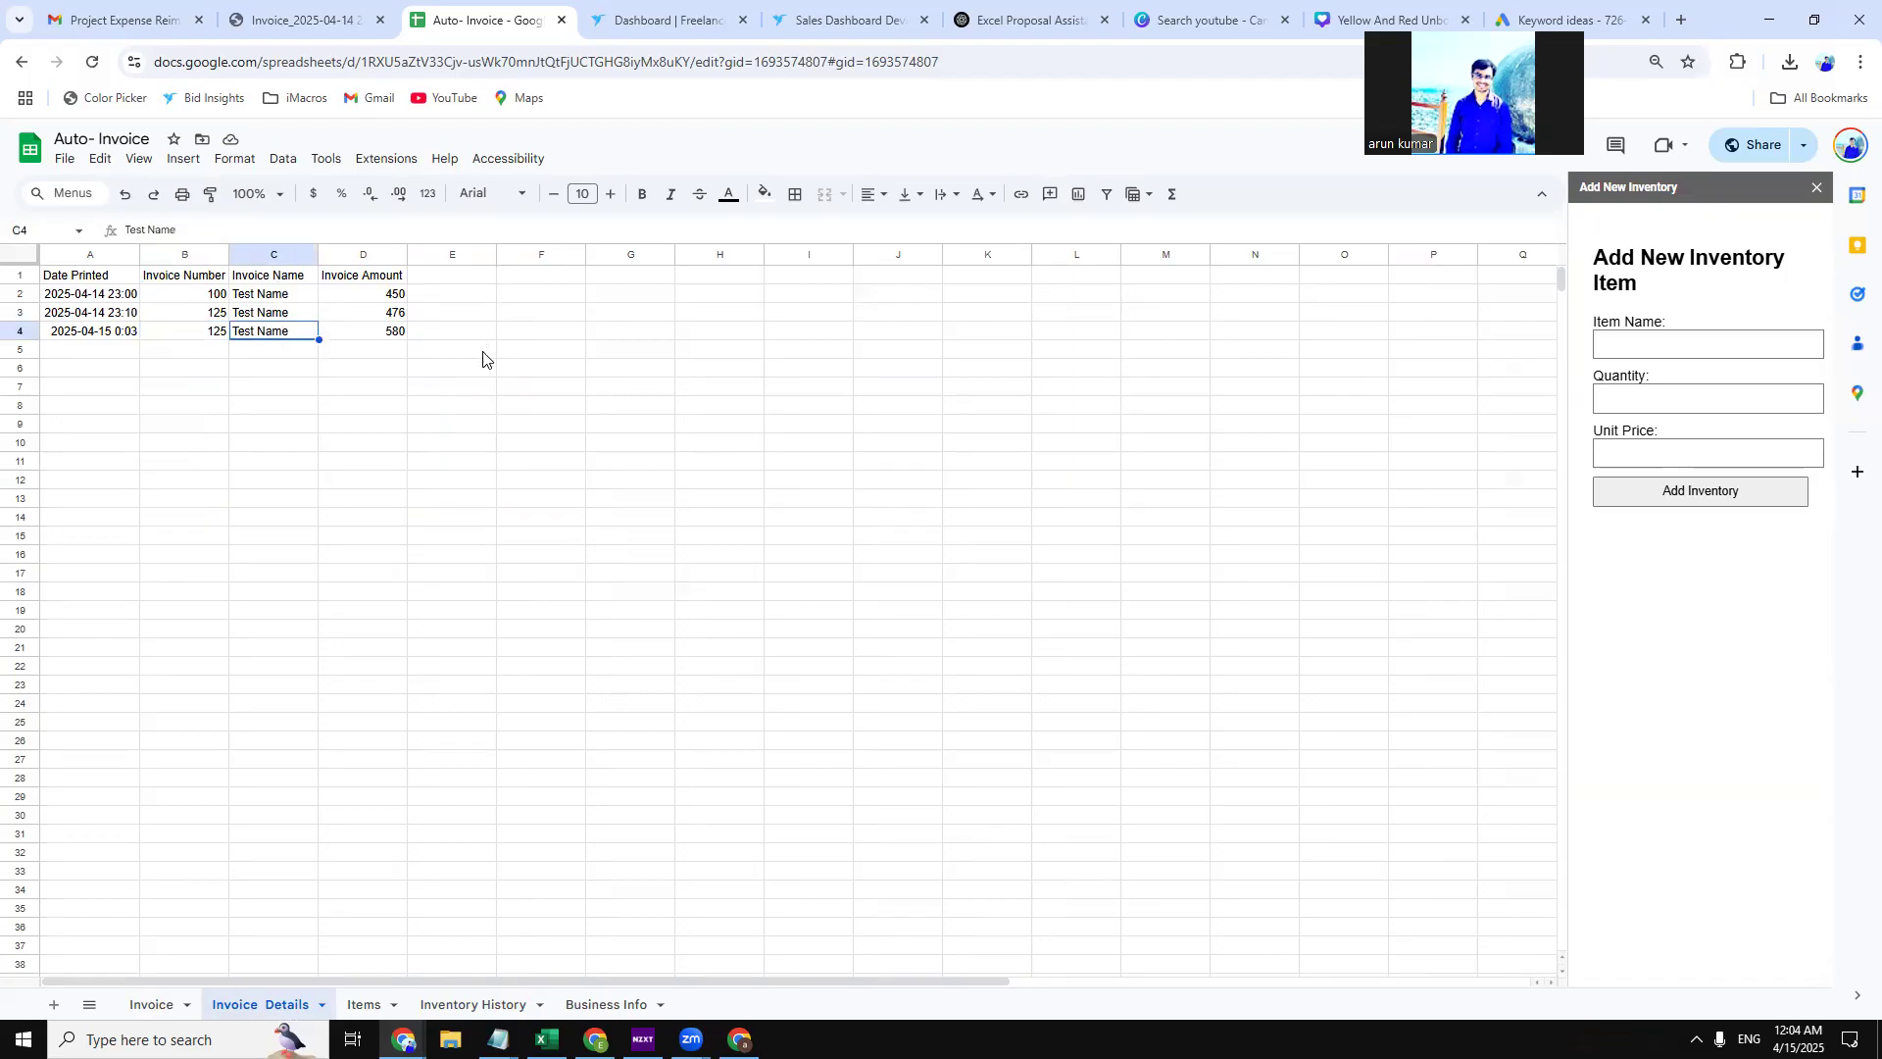
left_click(390, 339)
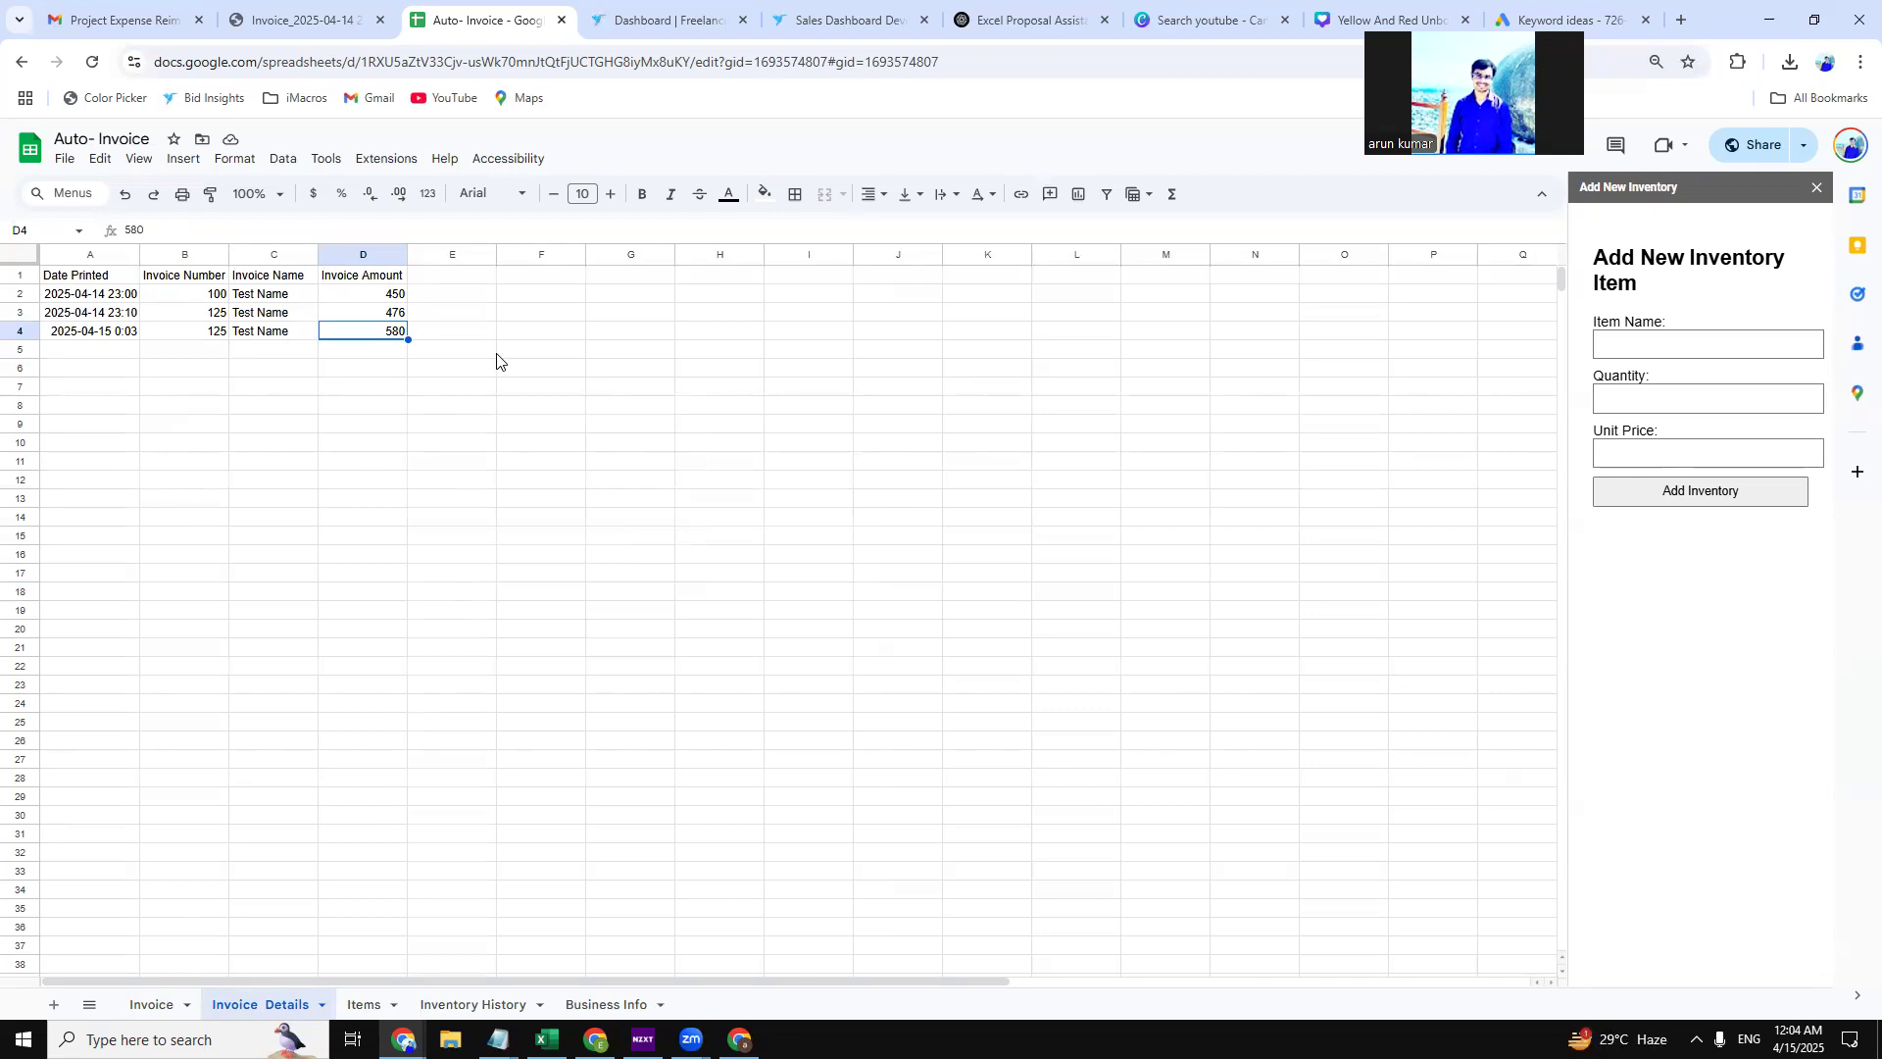
left_click(118, 6)
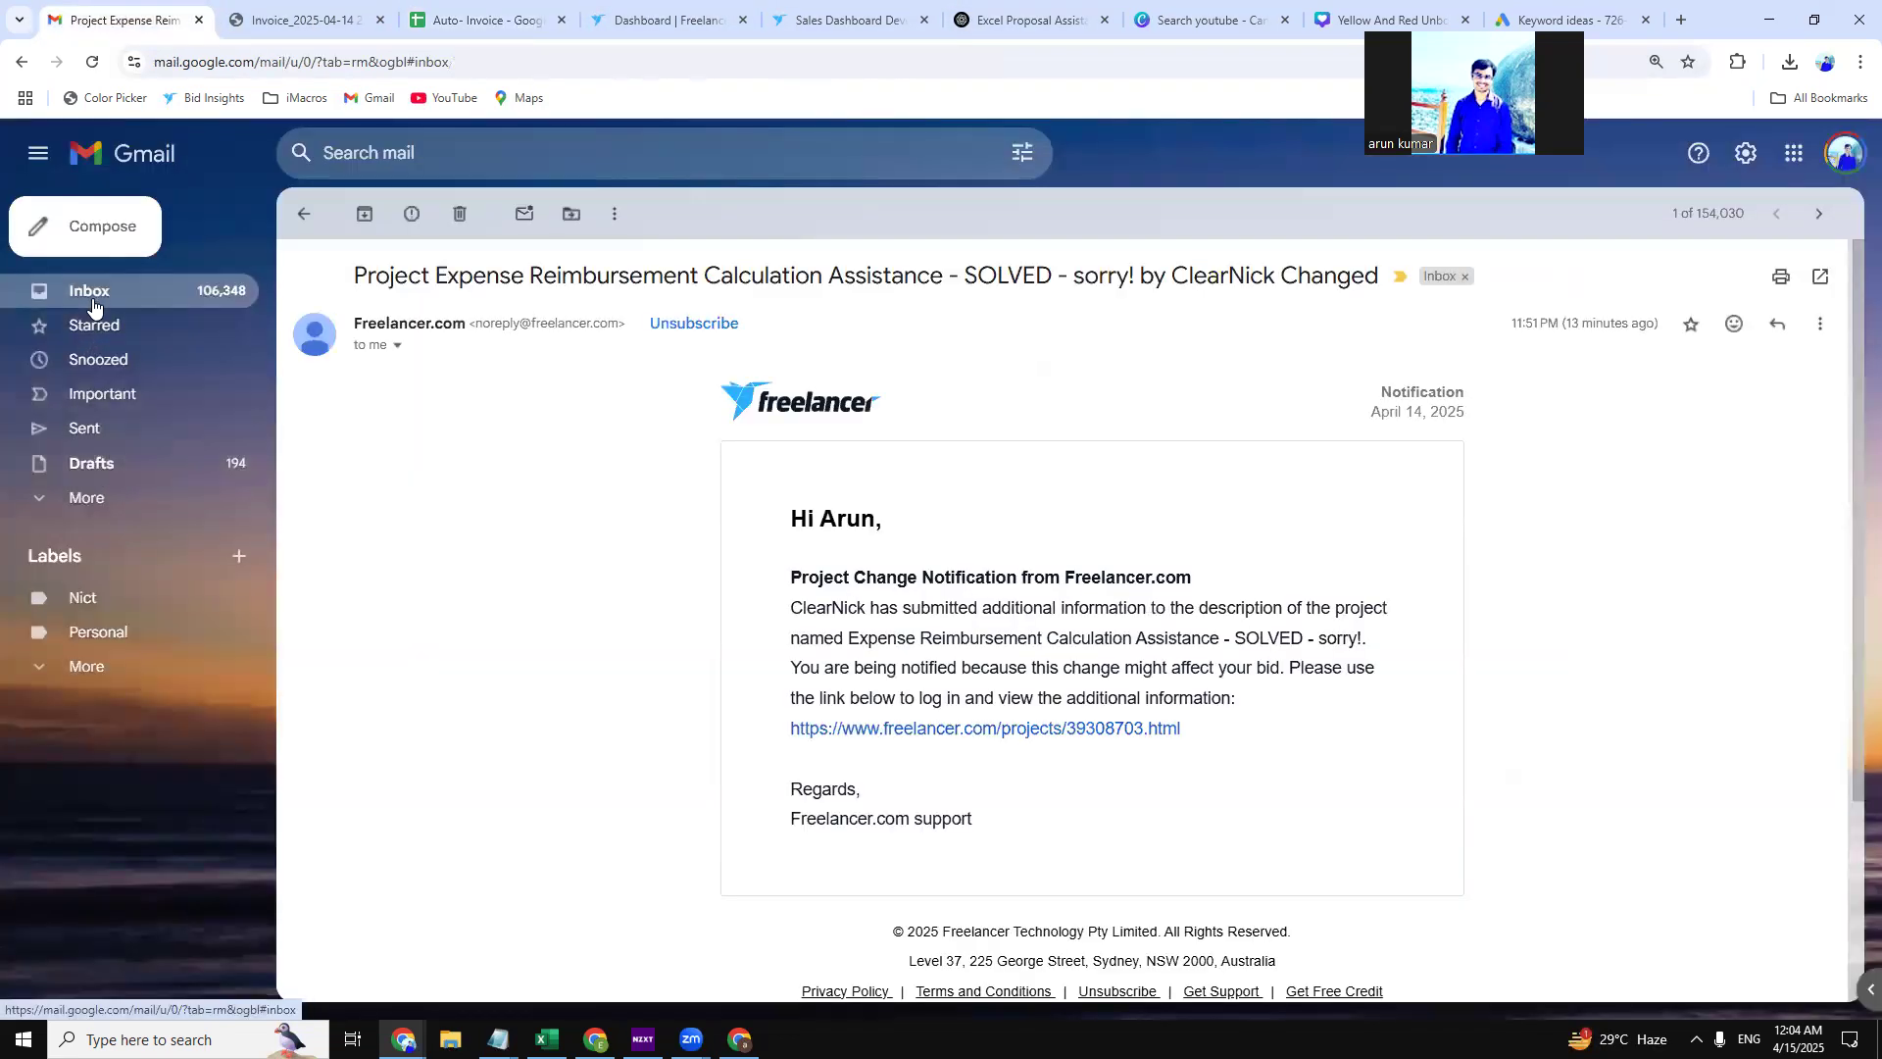
left_click(93, 308)
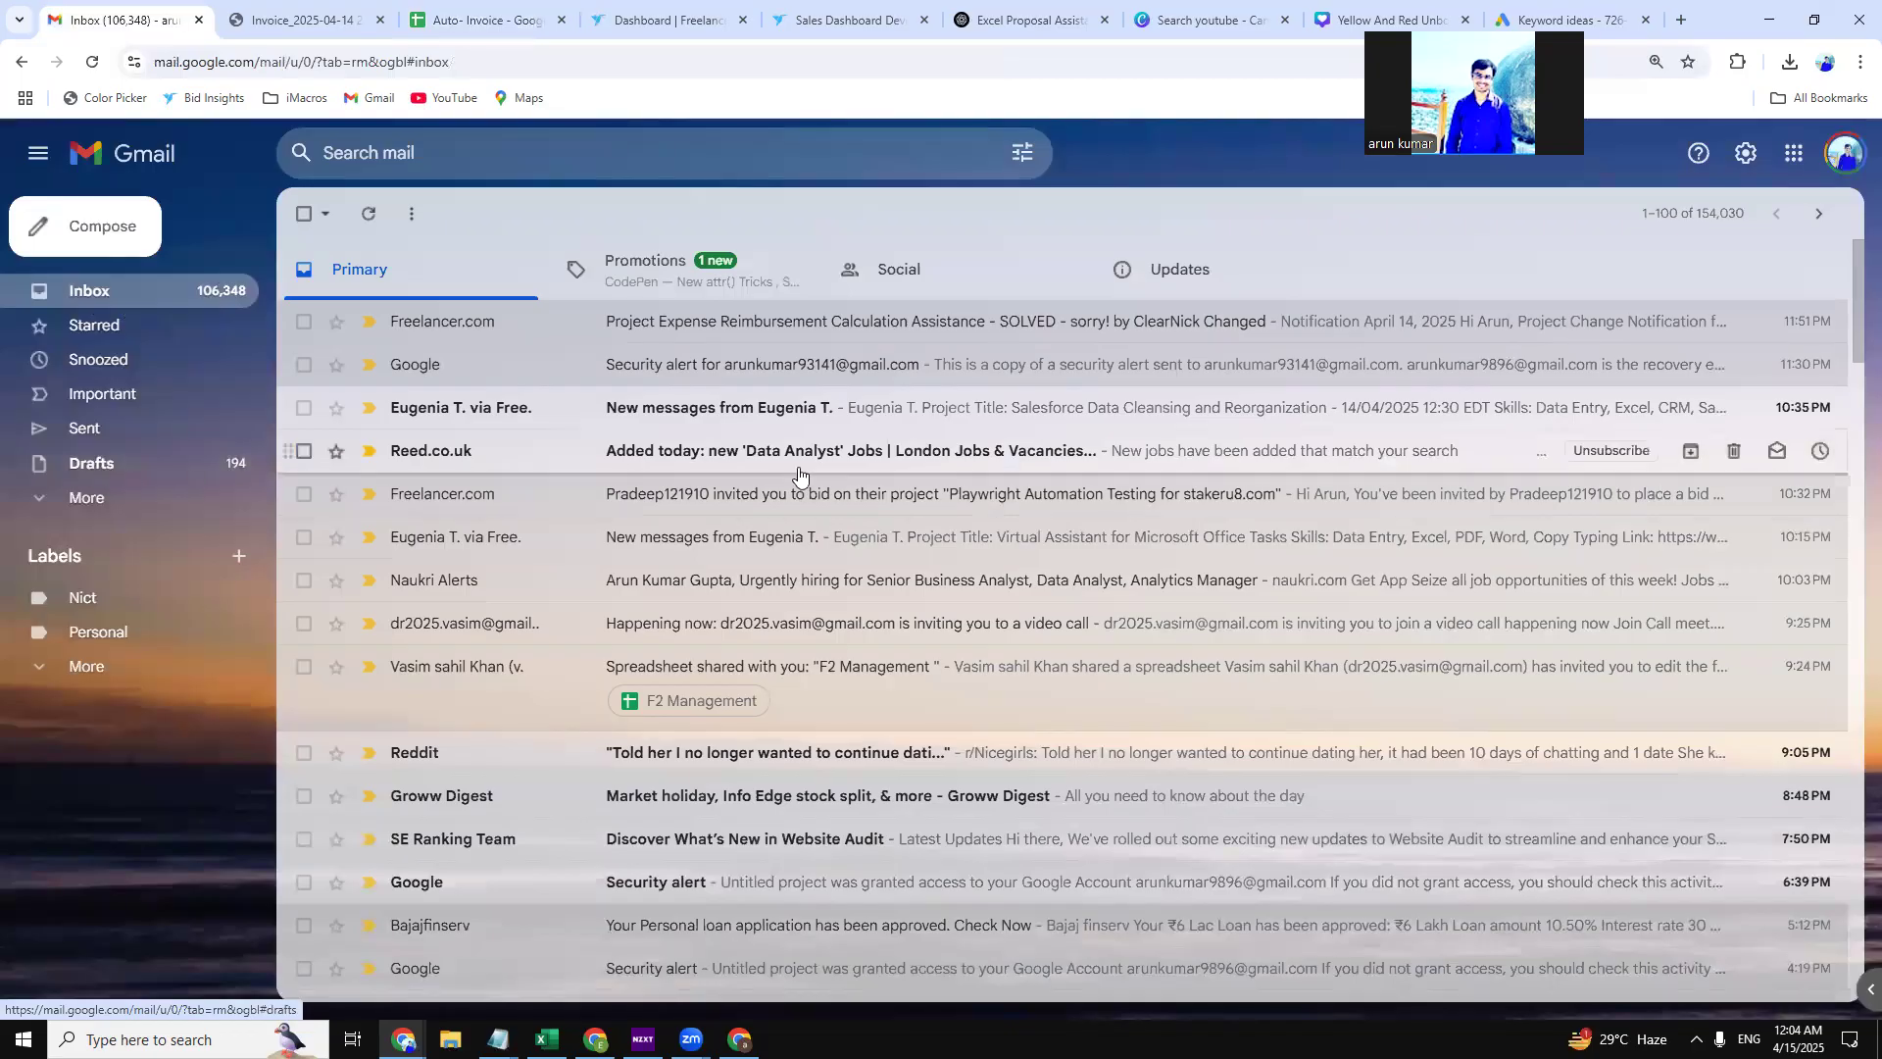
left_click(792, 330)
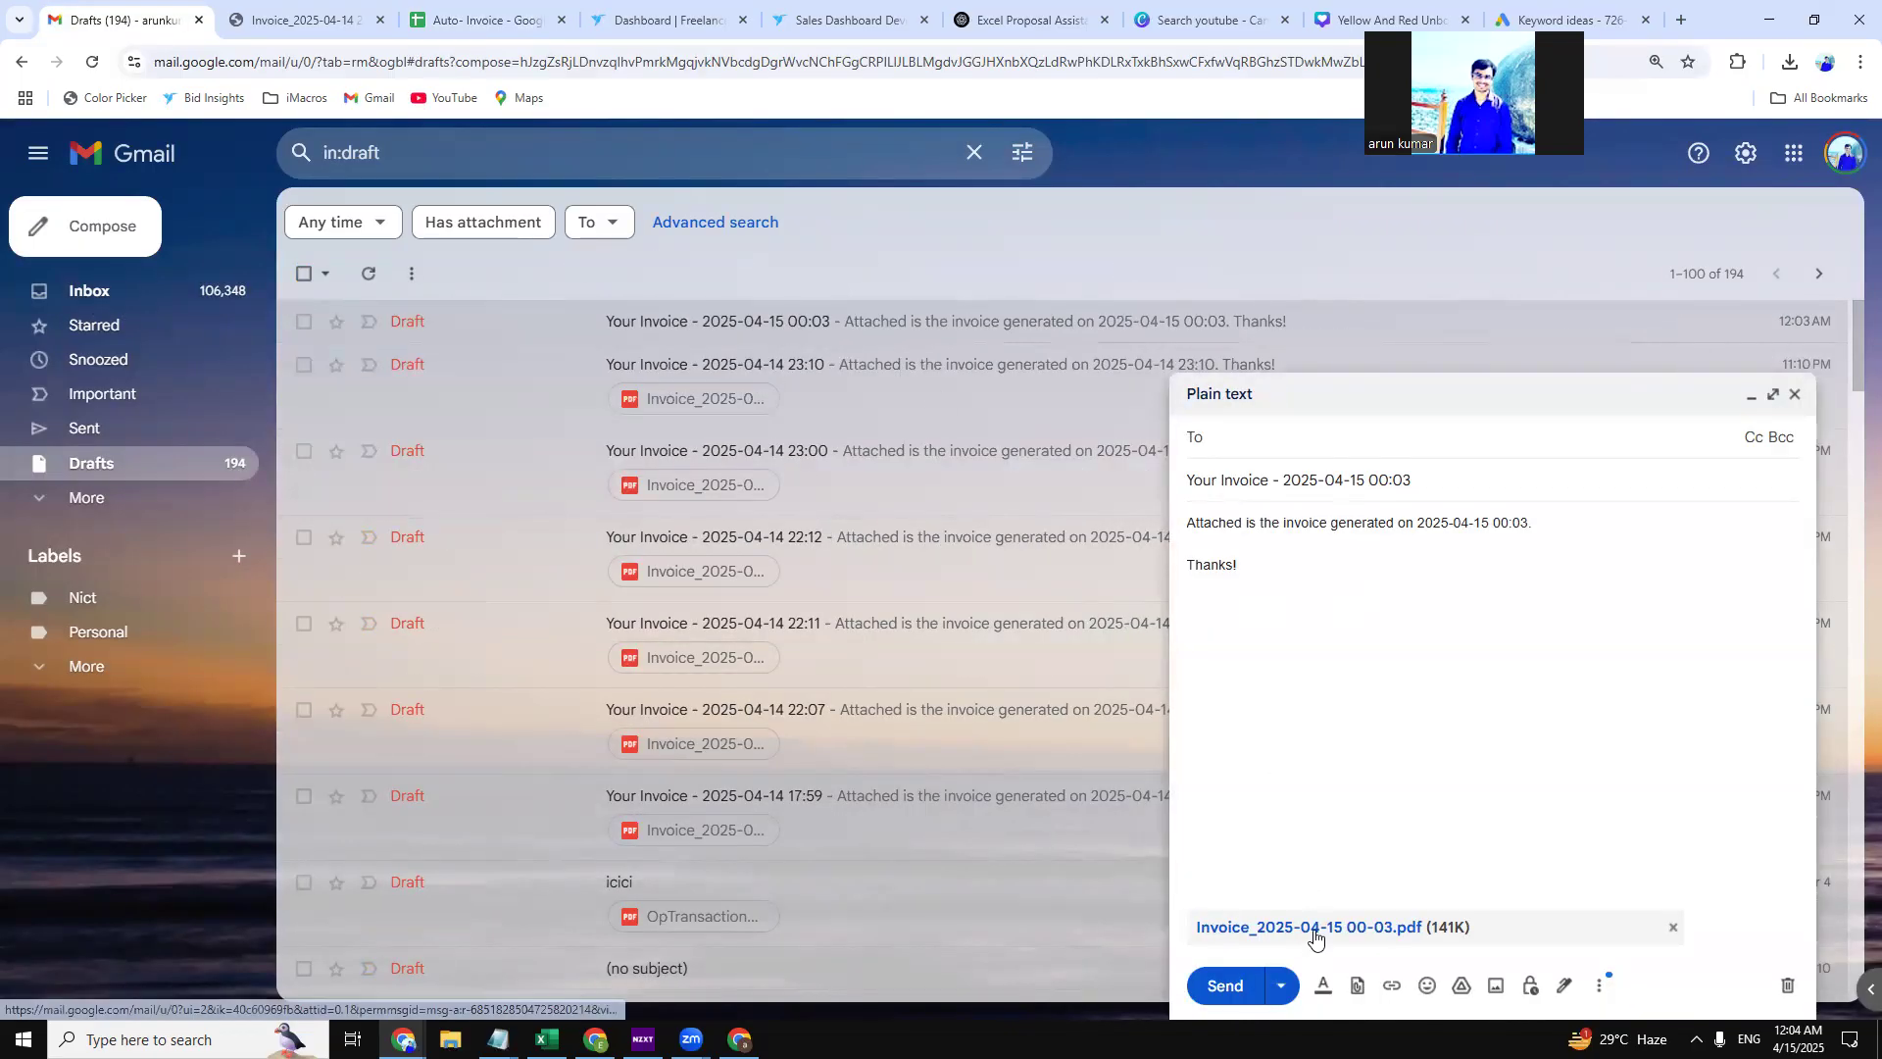
left_click(1315, 928)
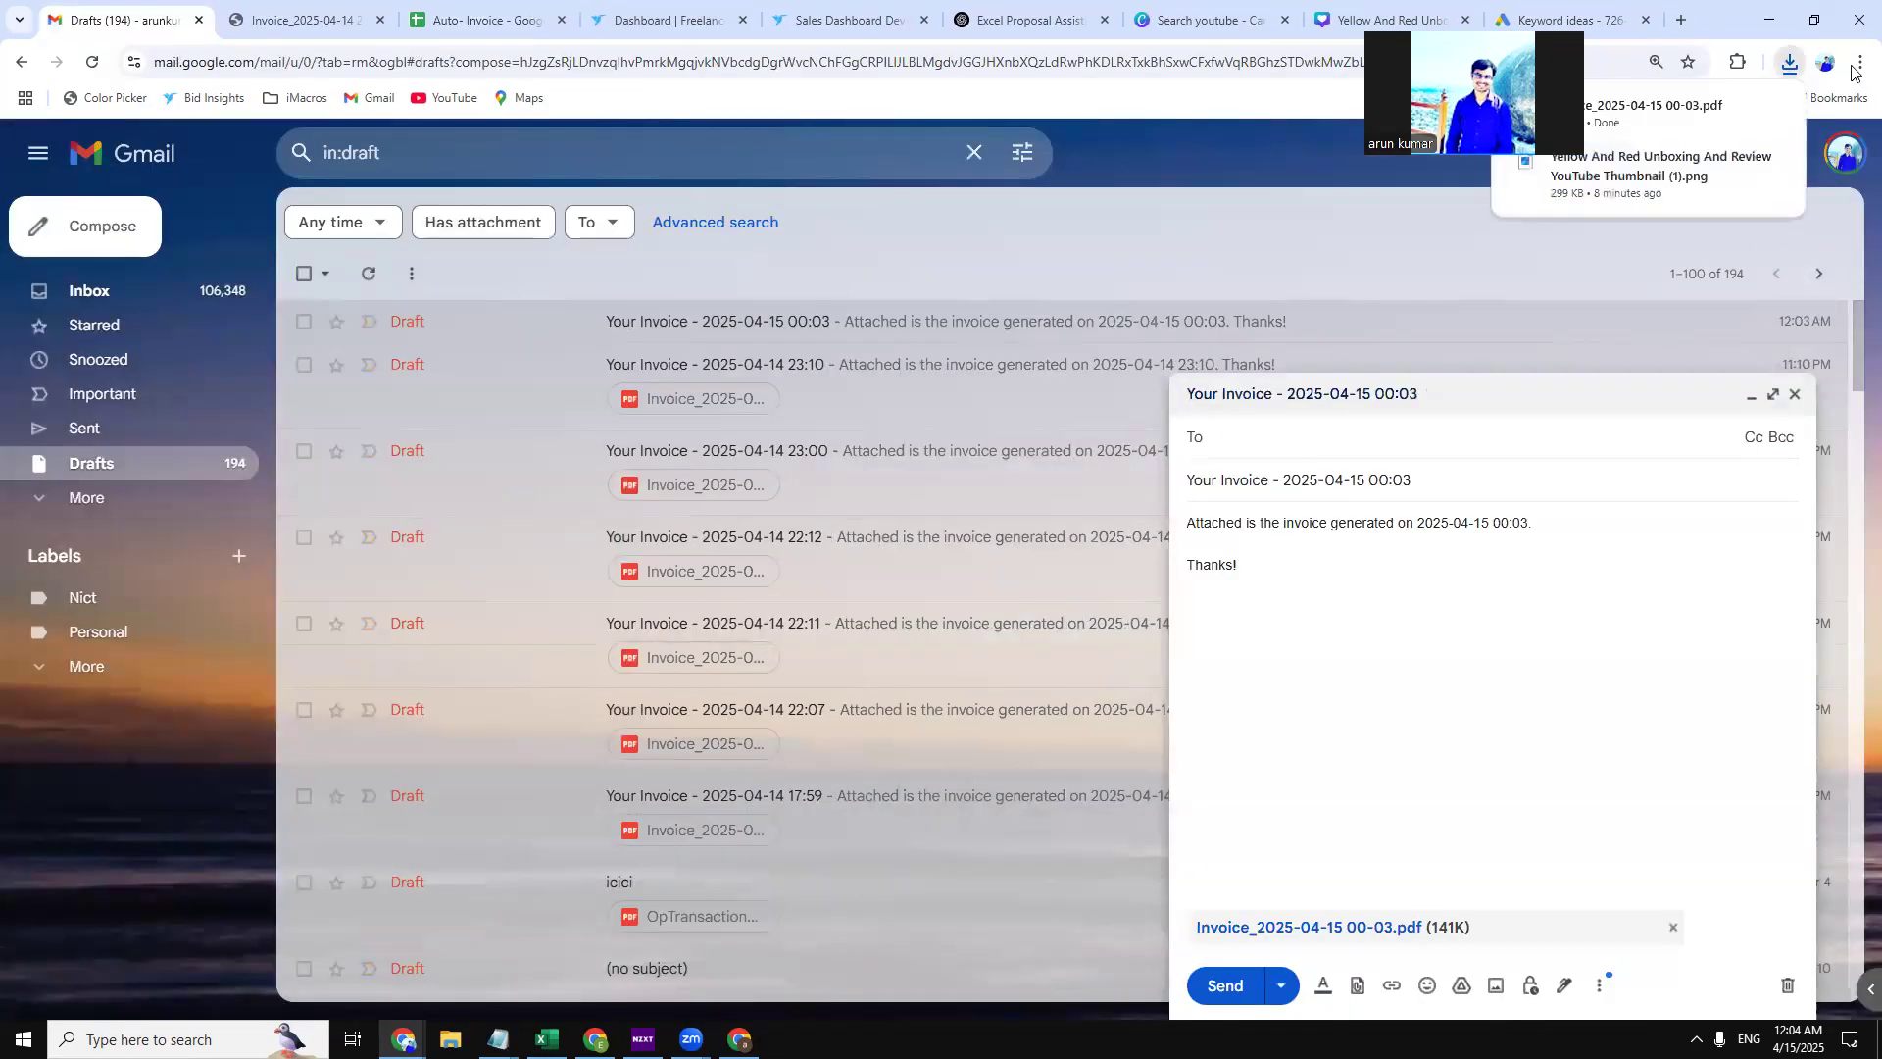
left_click(1666, 112)
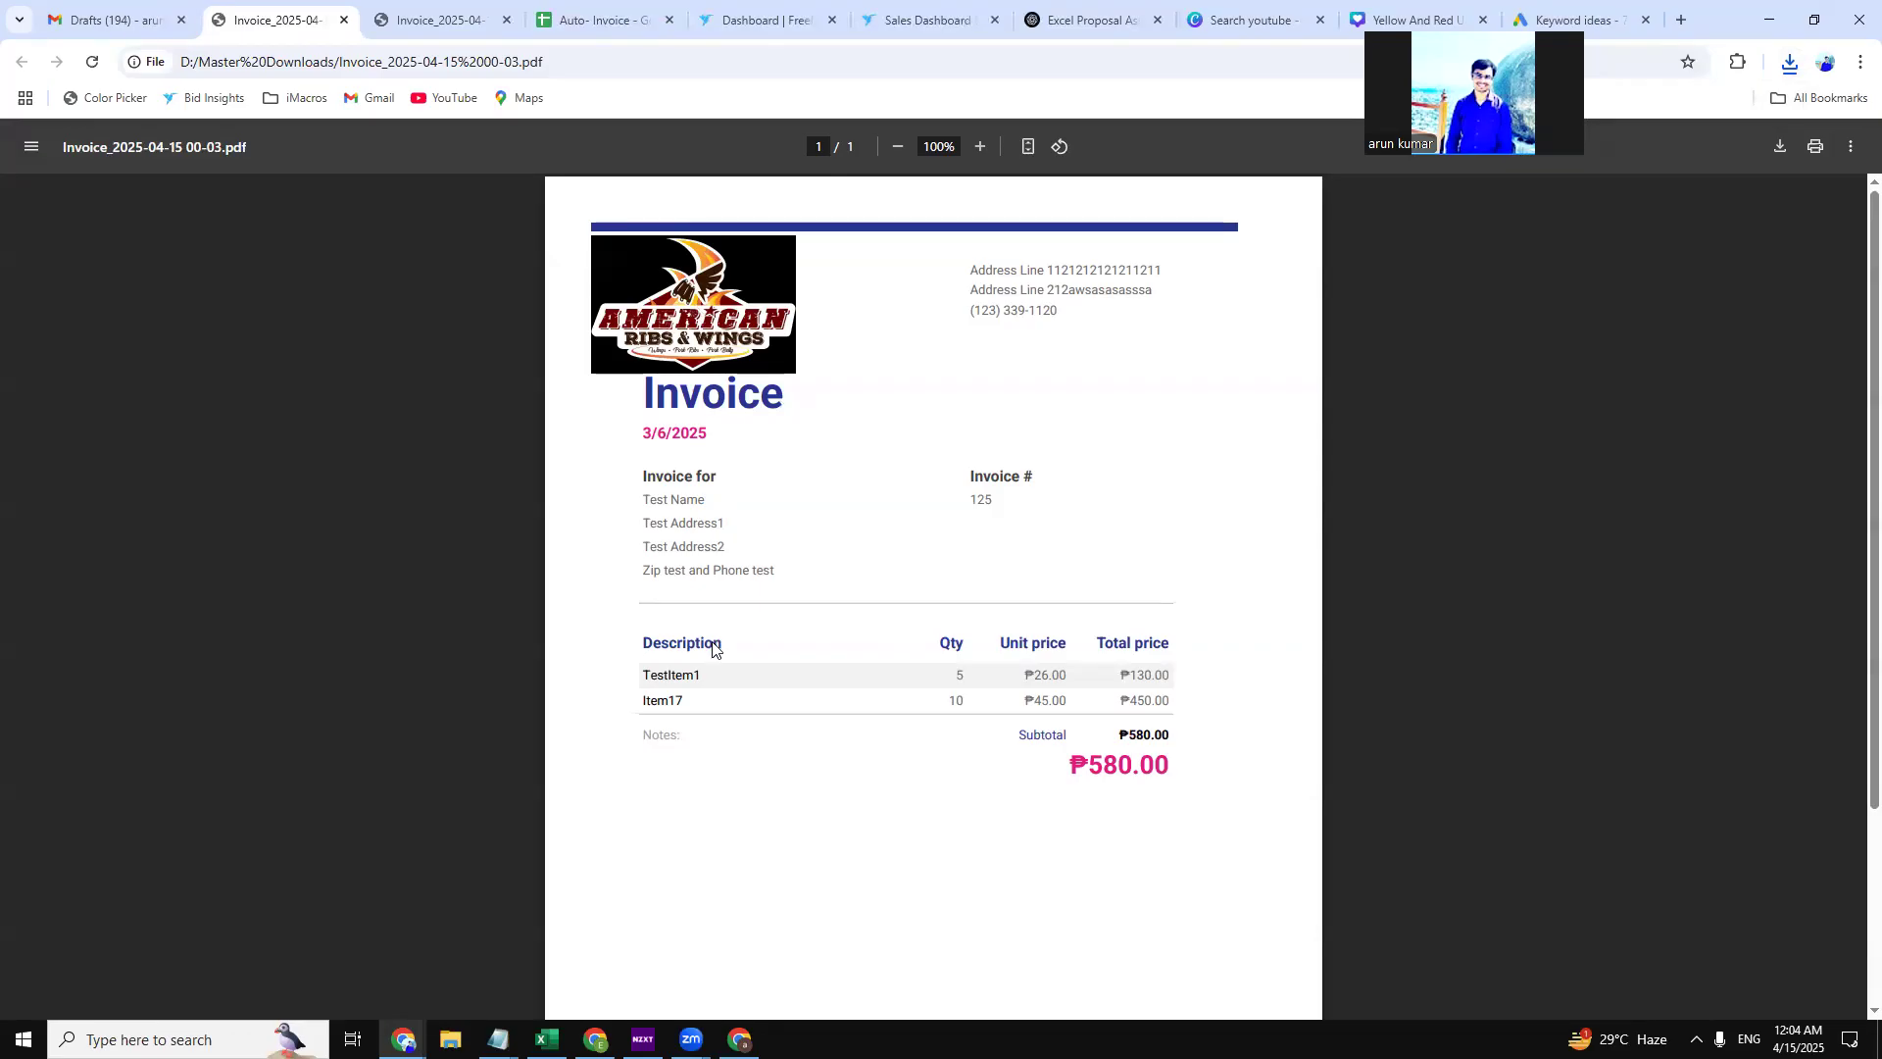
left_click_drag(1149, 271, 971, 272)
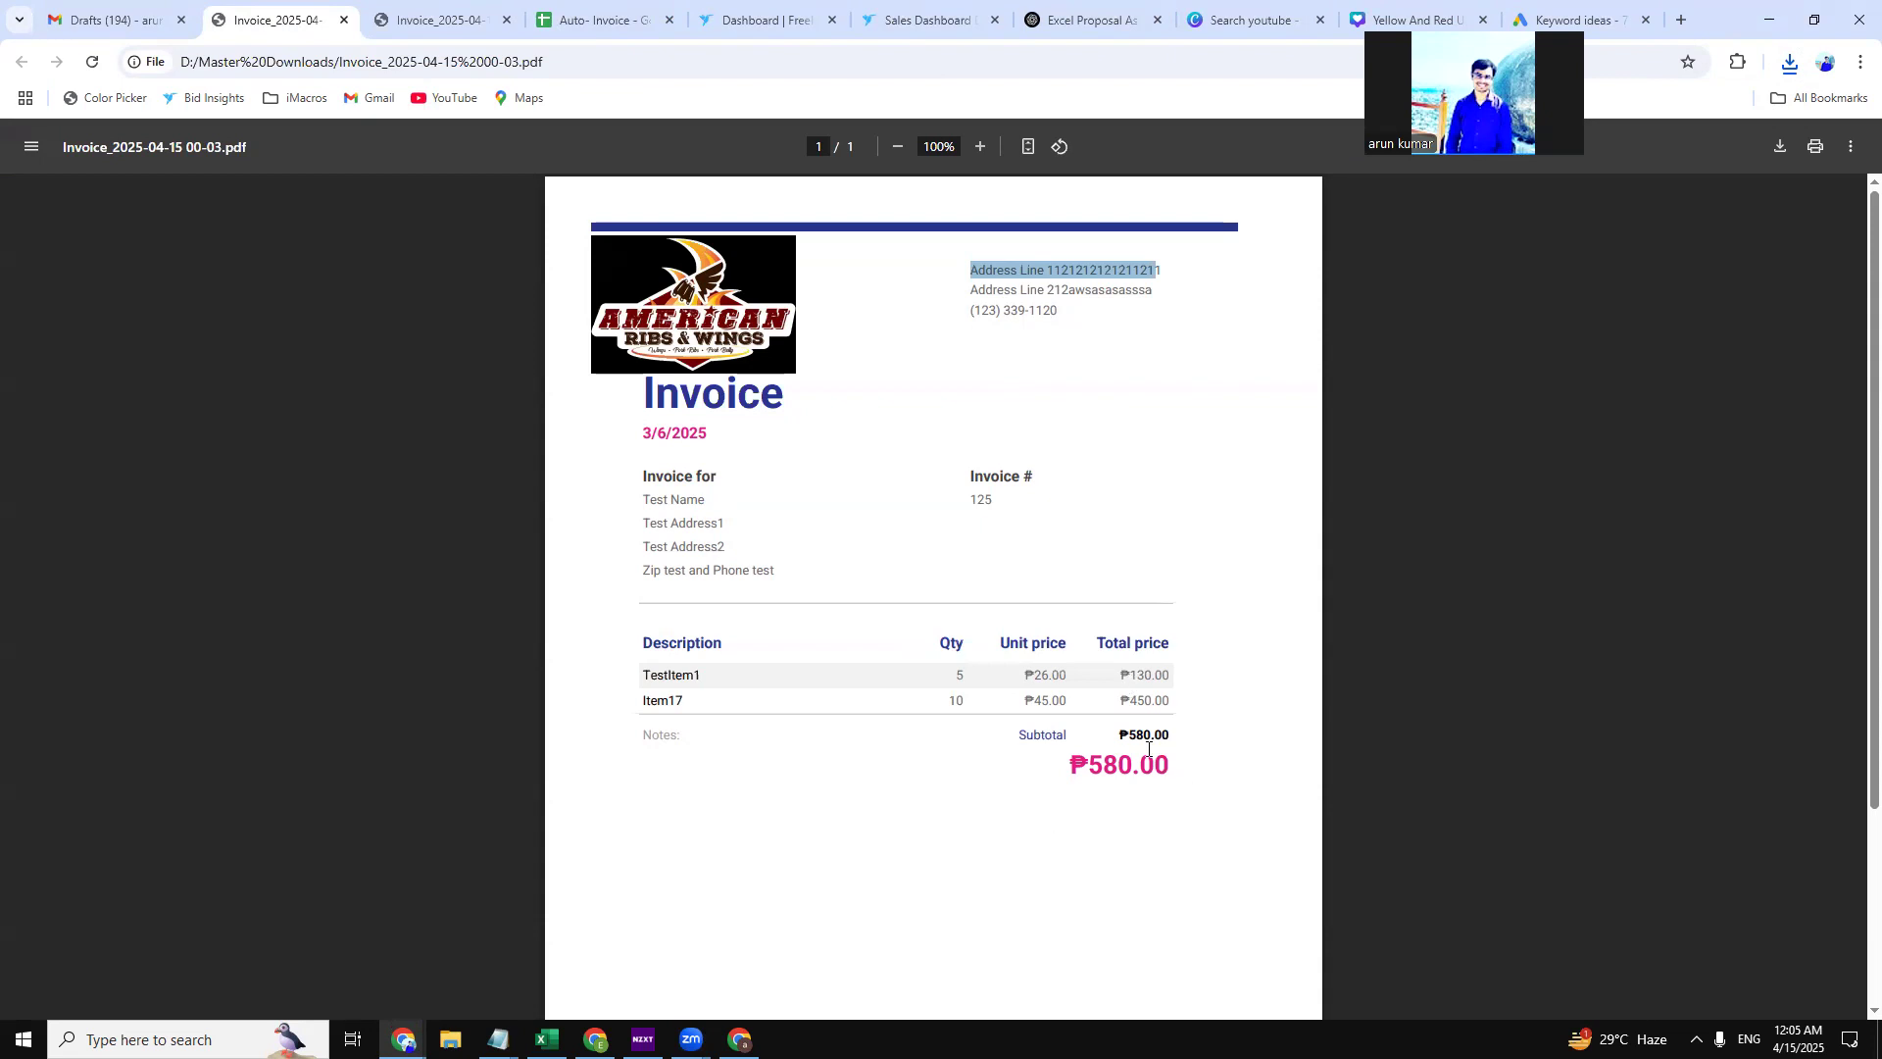
Return to the Gmail draft and review its subject line, message body and recipient field.
left_click(100, 14)
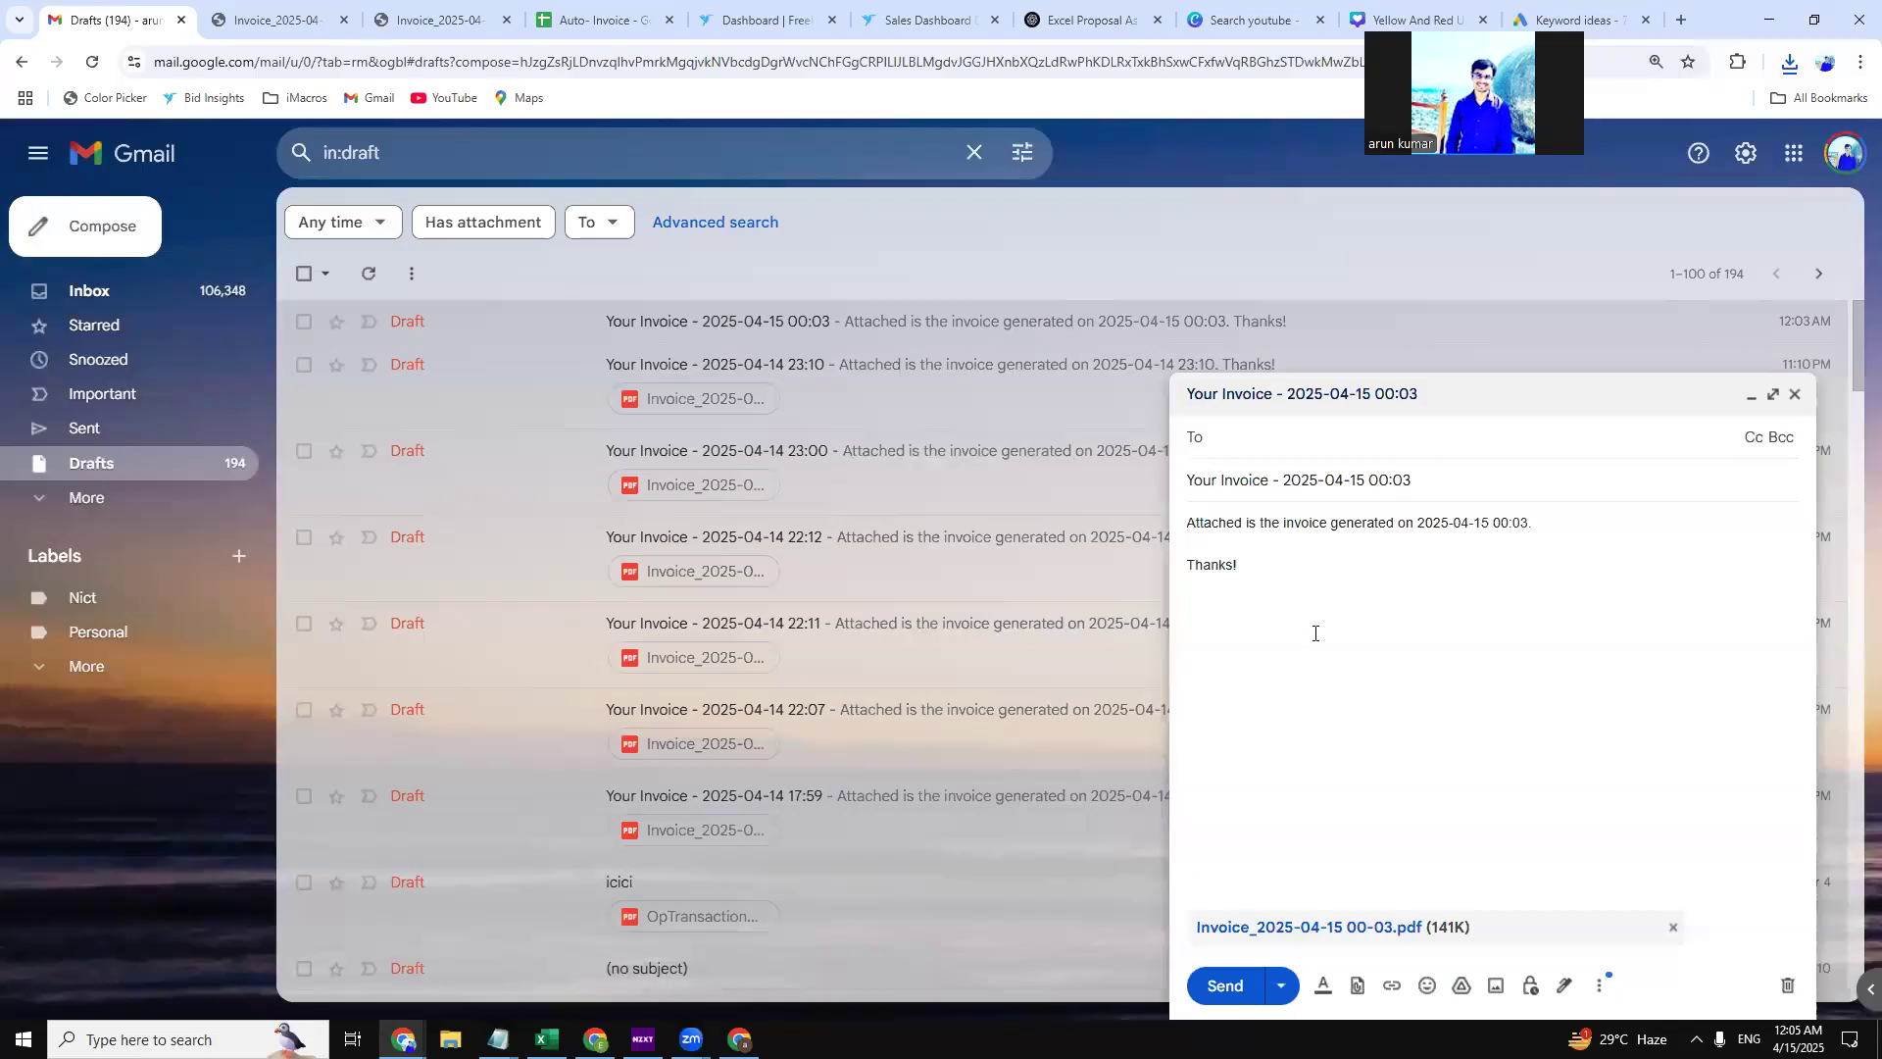
left_click_drag(1197, 478, 1659, 487)
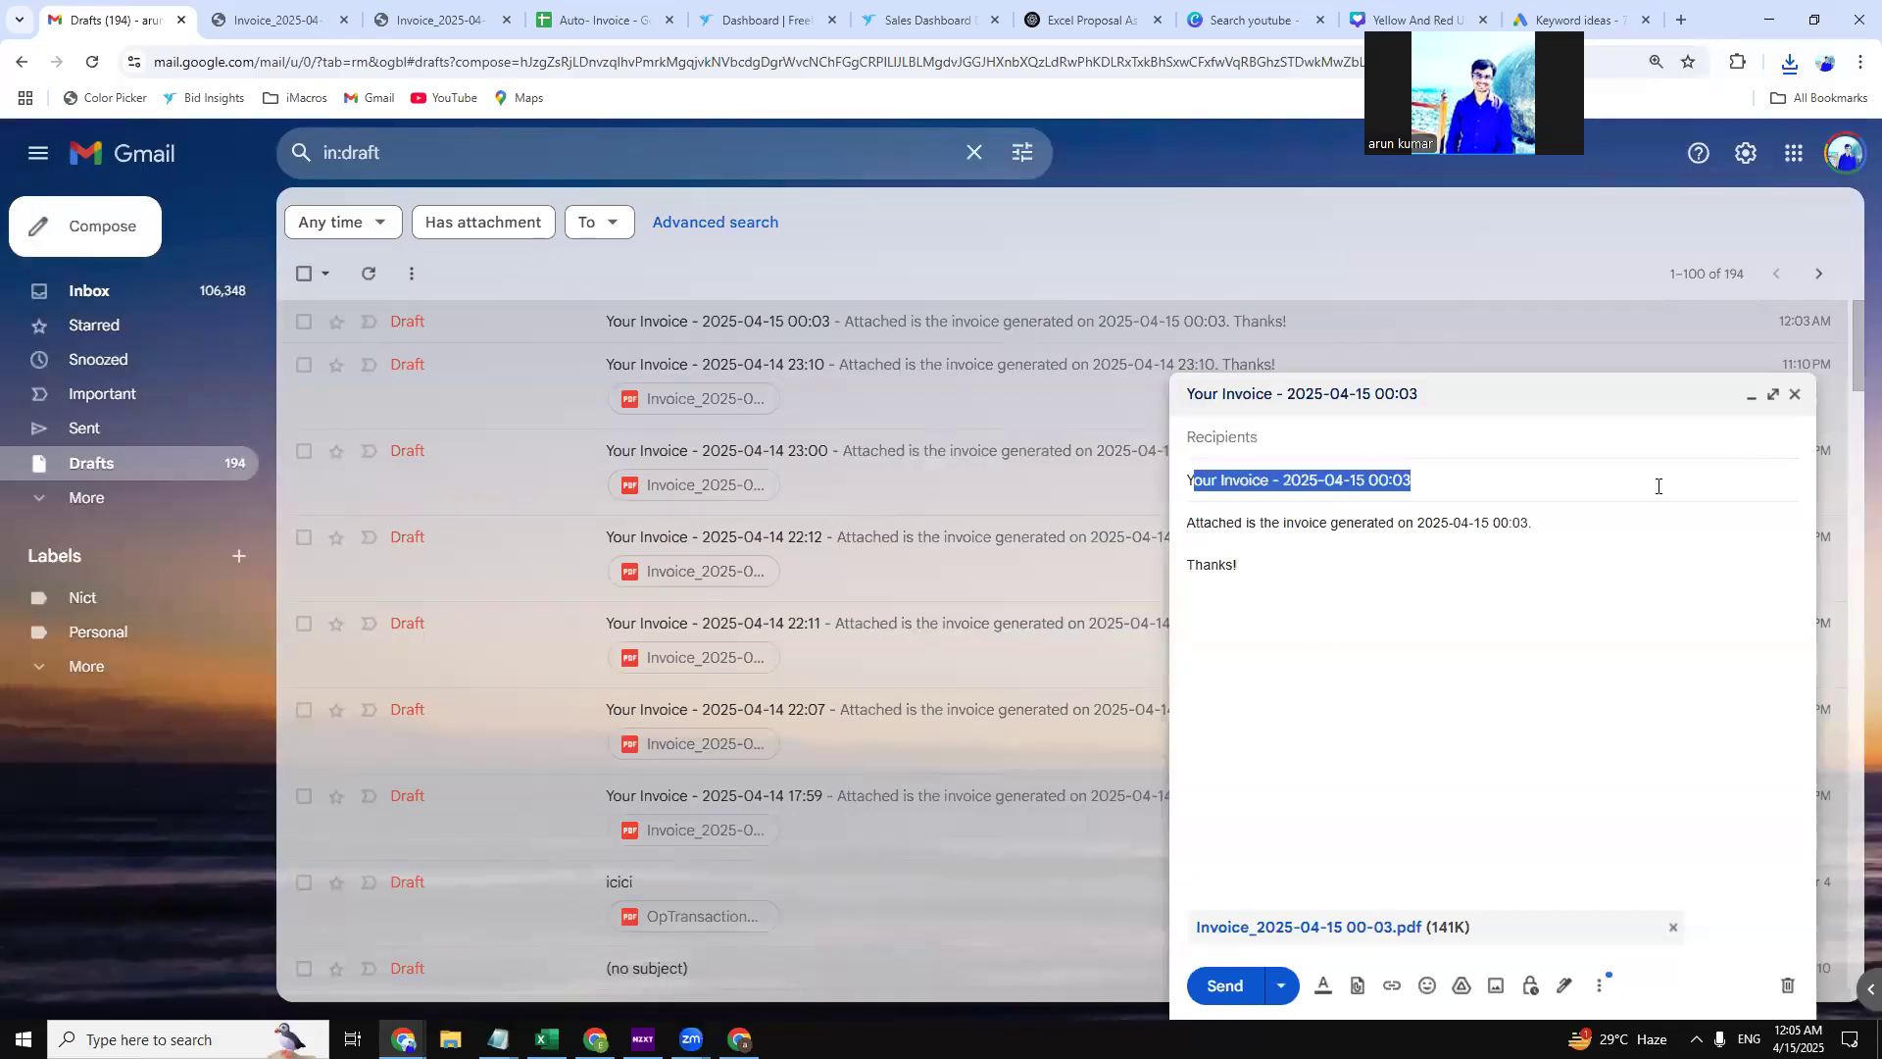
left_click_drag(1190, 525, 1245, 573)
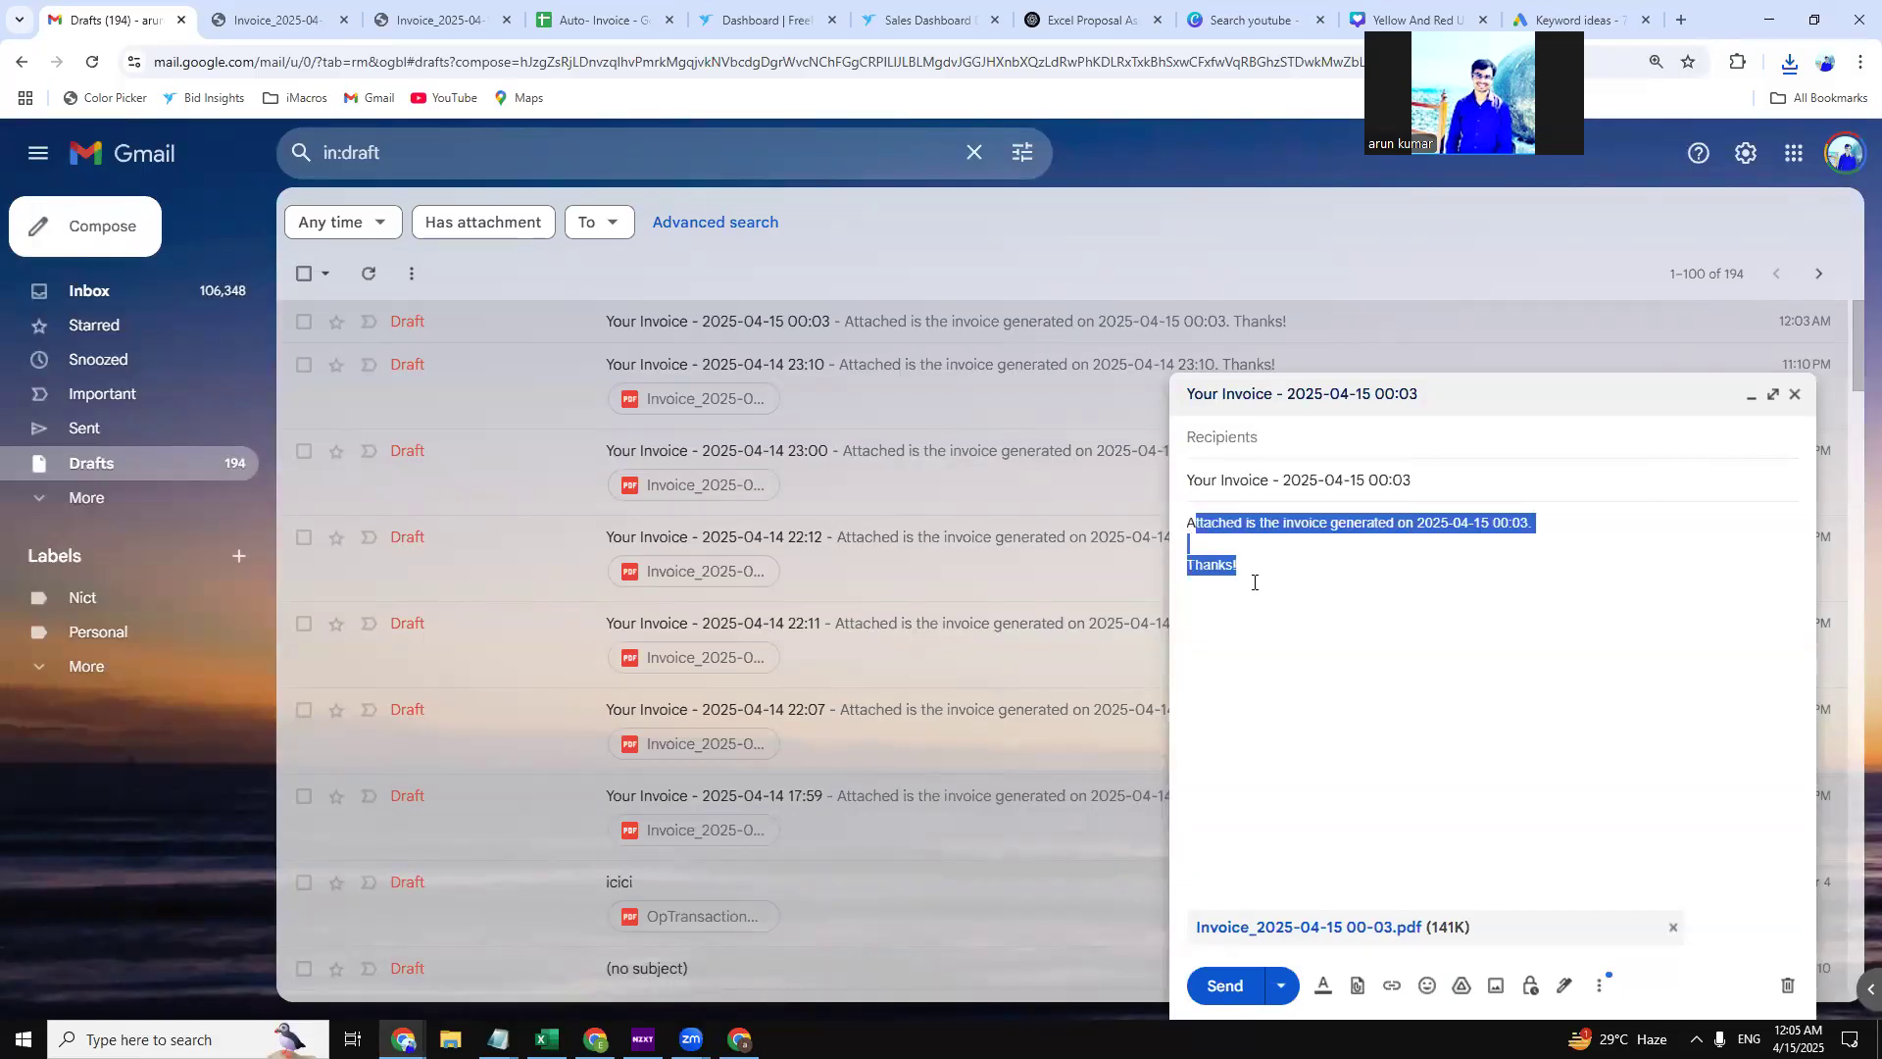
left_click(1252, 580)
key("ctrl+a")
key("ctrl+backslash")
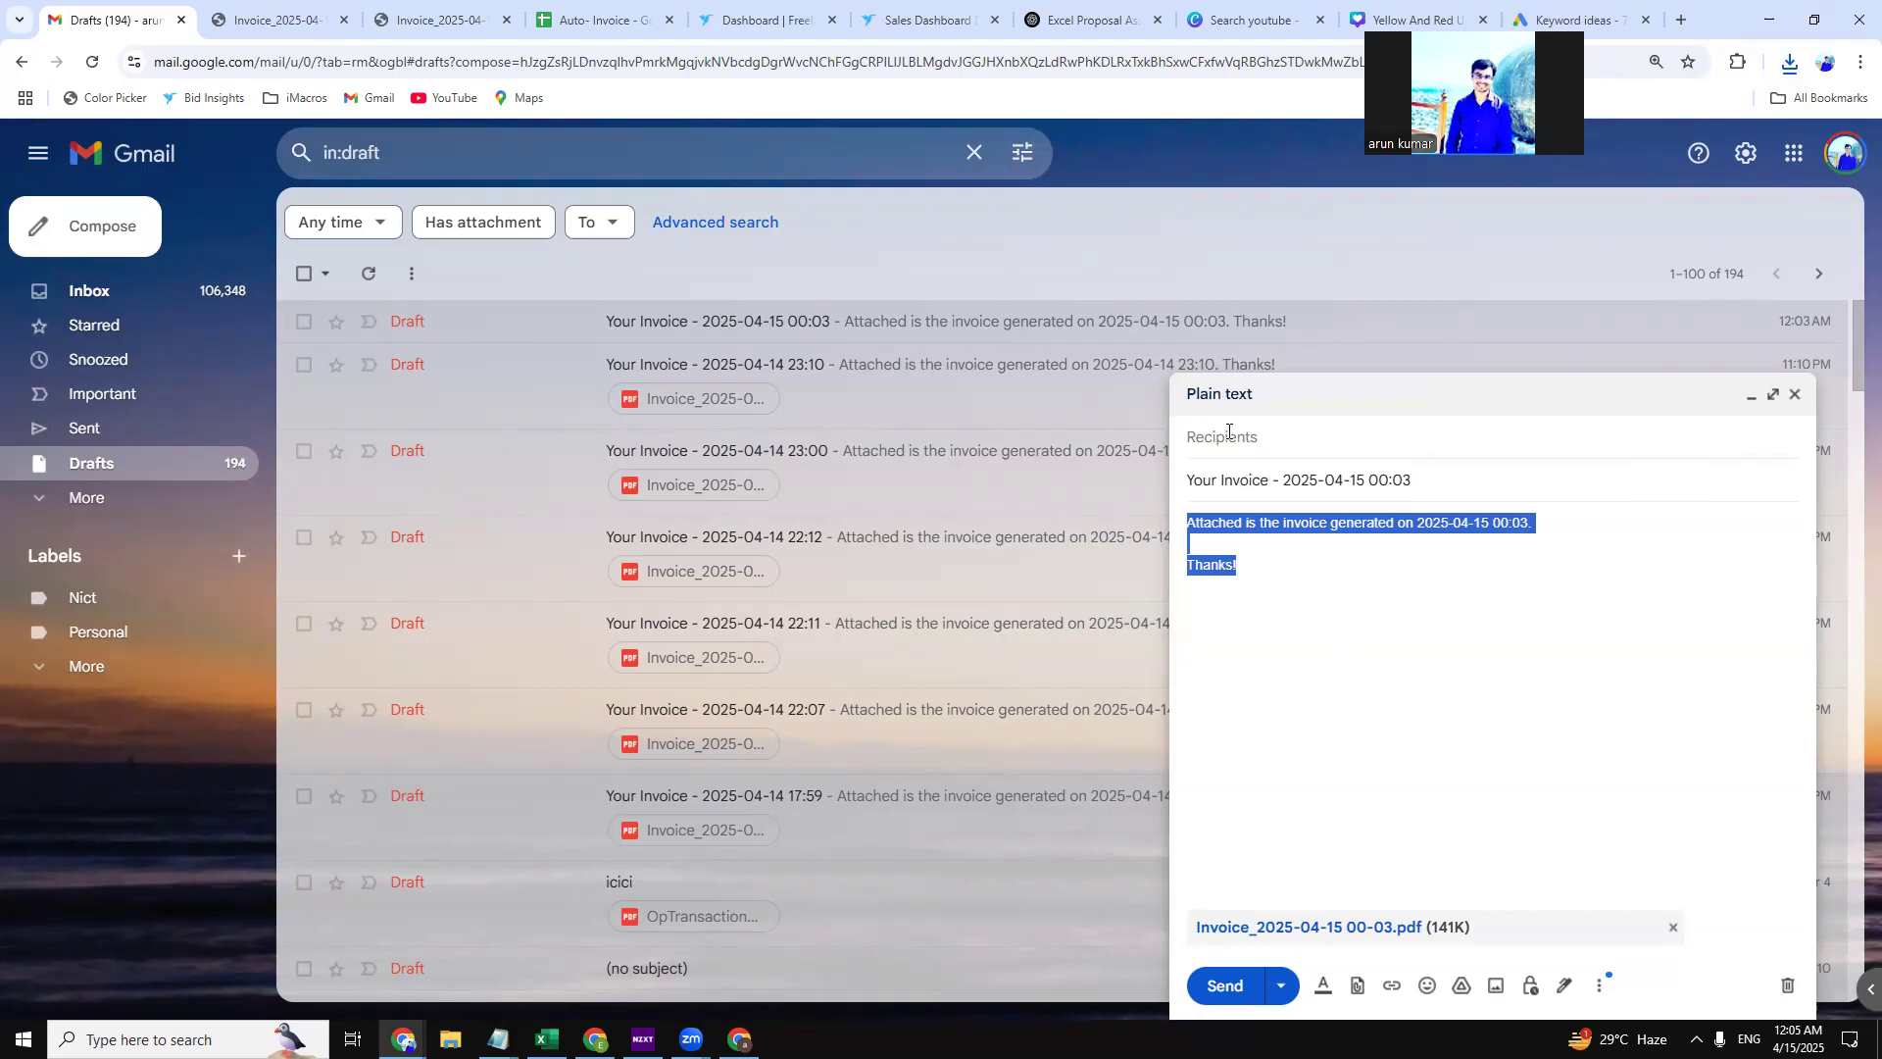
left_click(1227, 437)
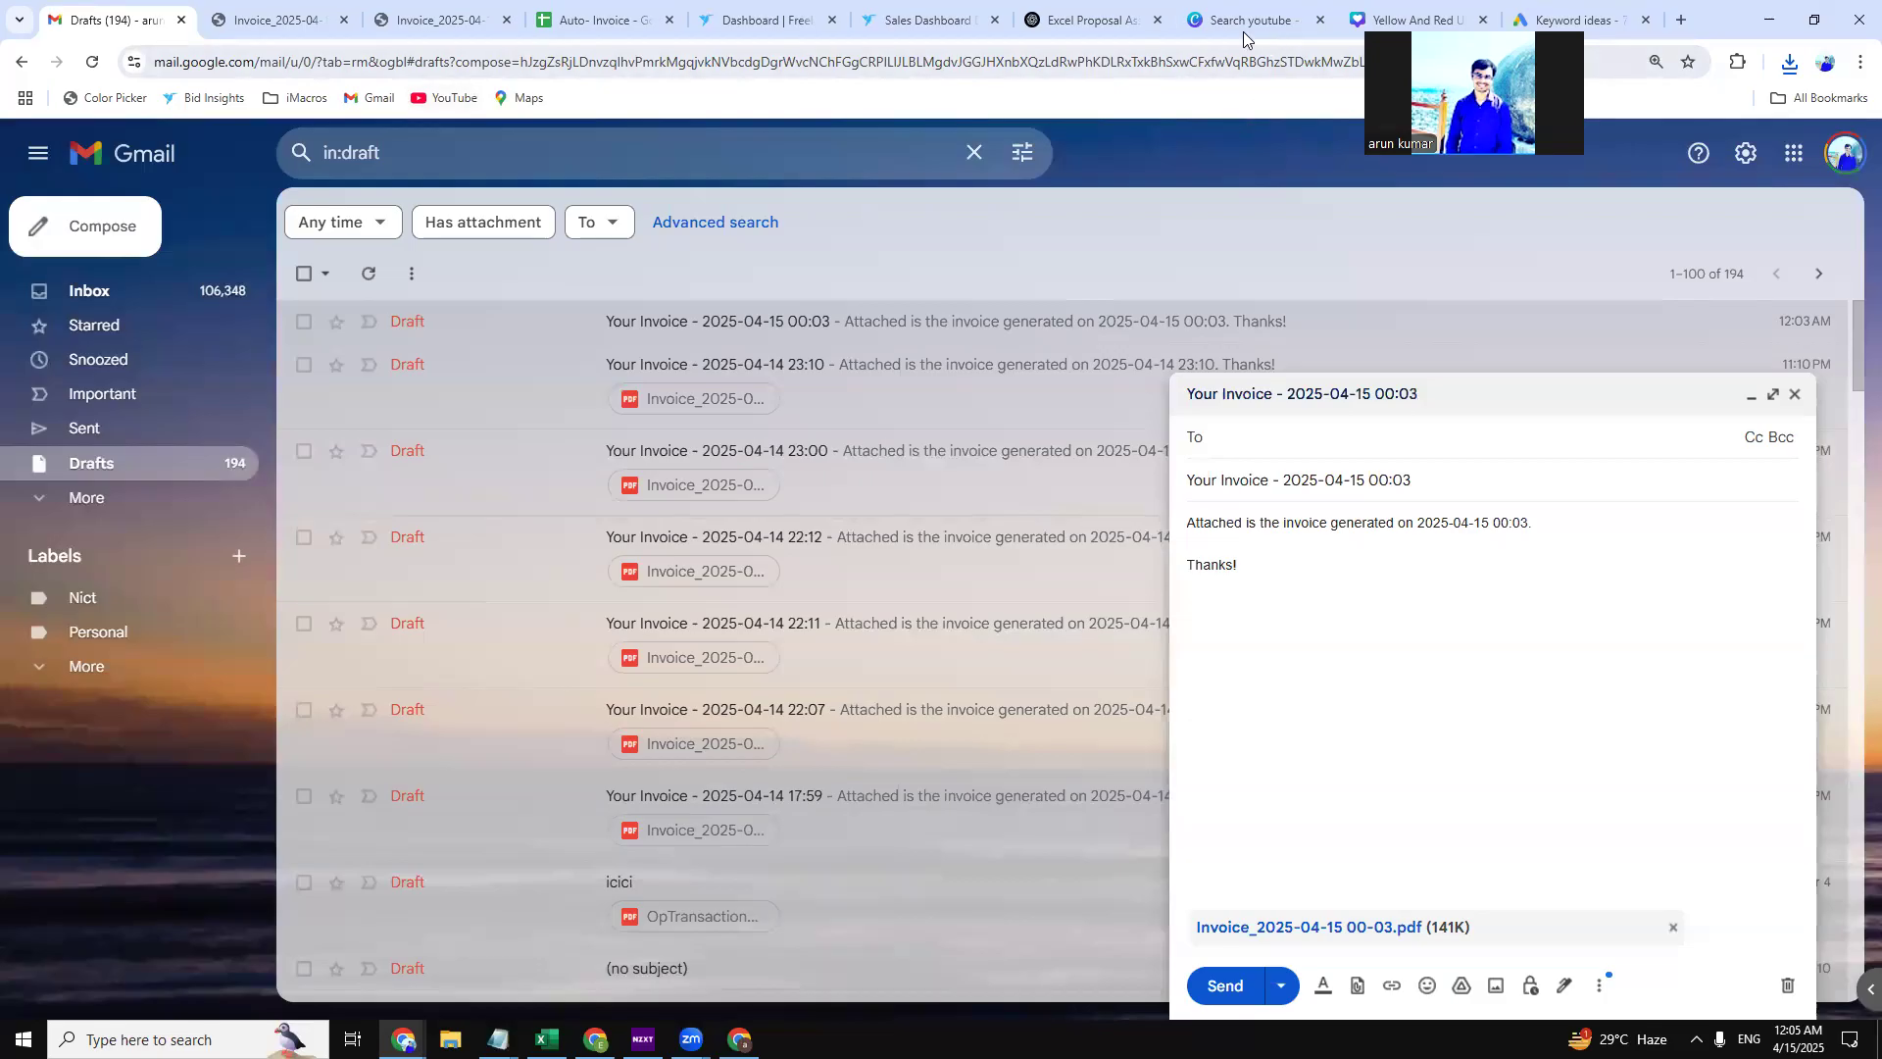
Open the PDF files folder in Google Drive in a new browser tab.
left_click(1681, 20)
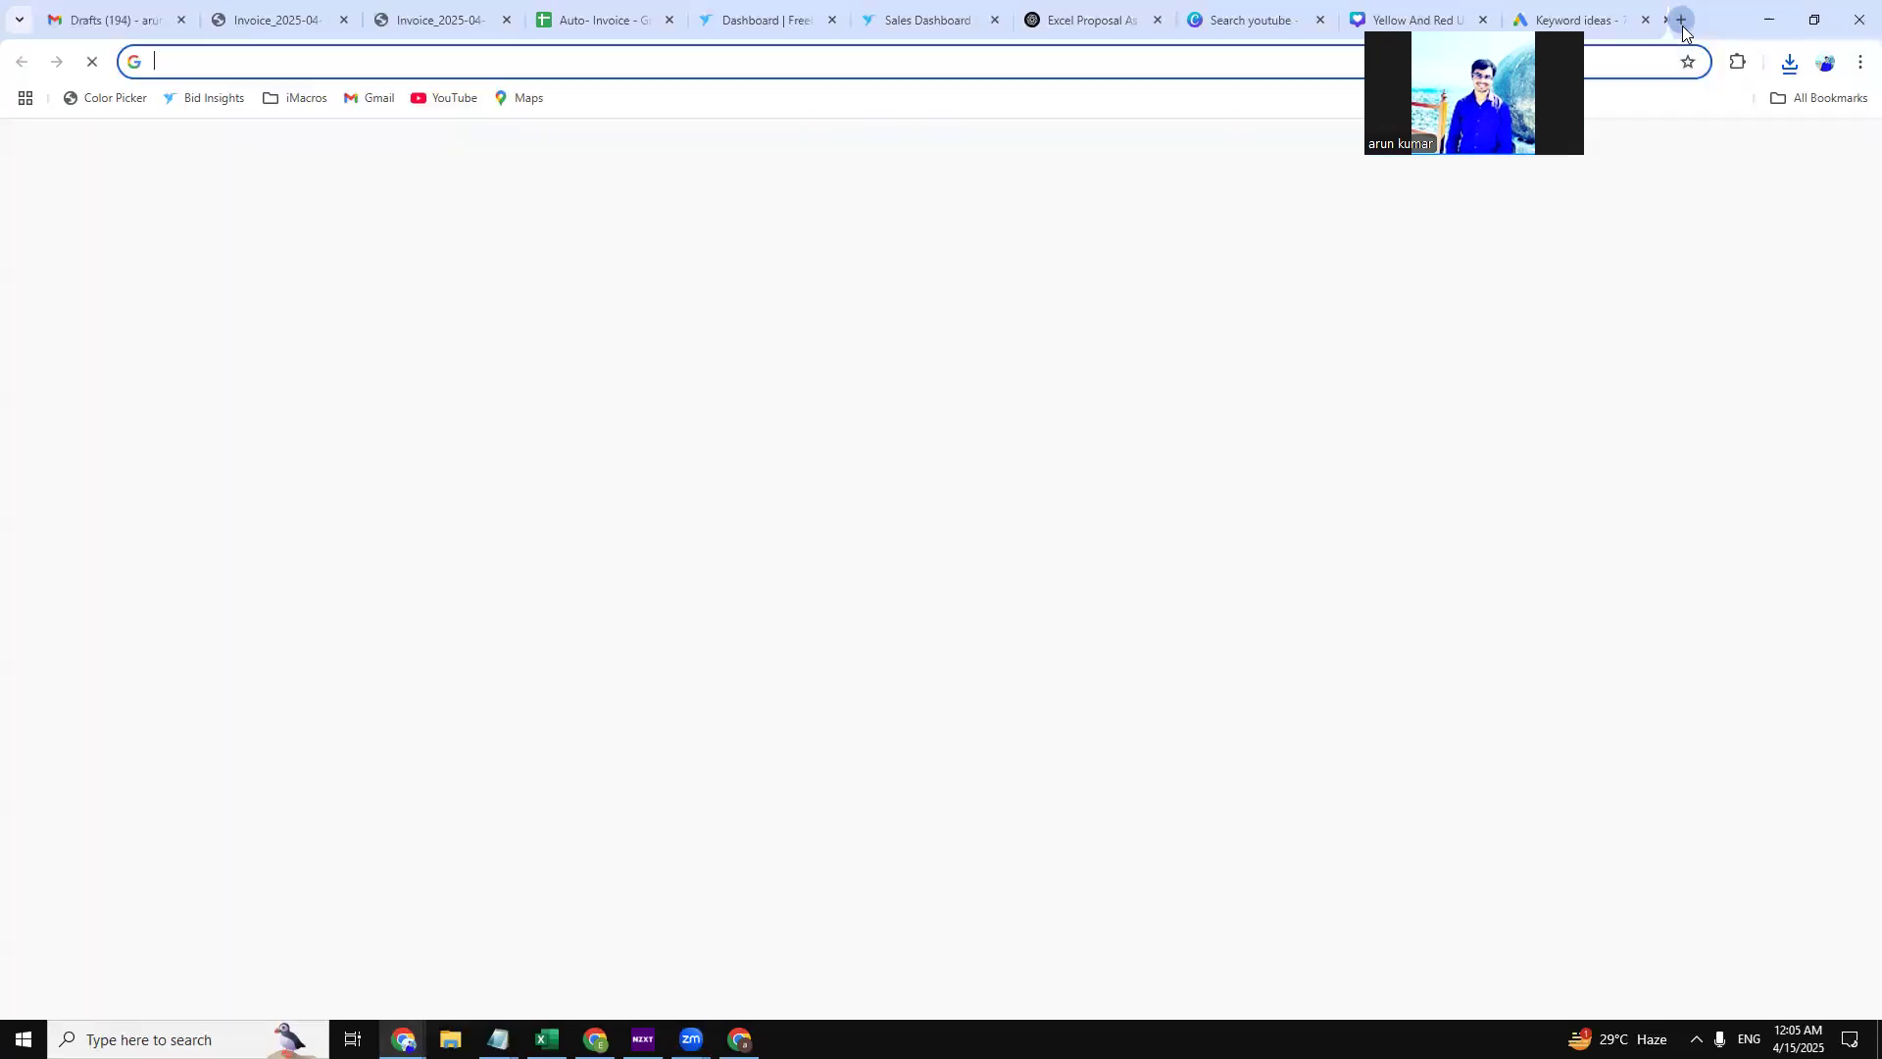
type("drive")
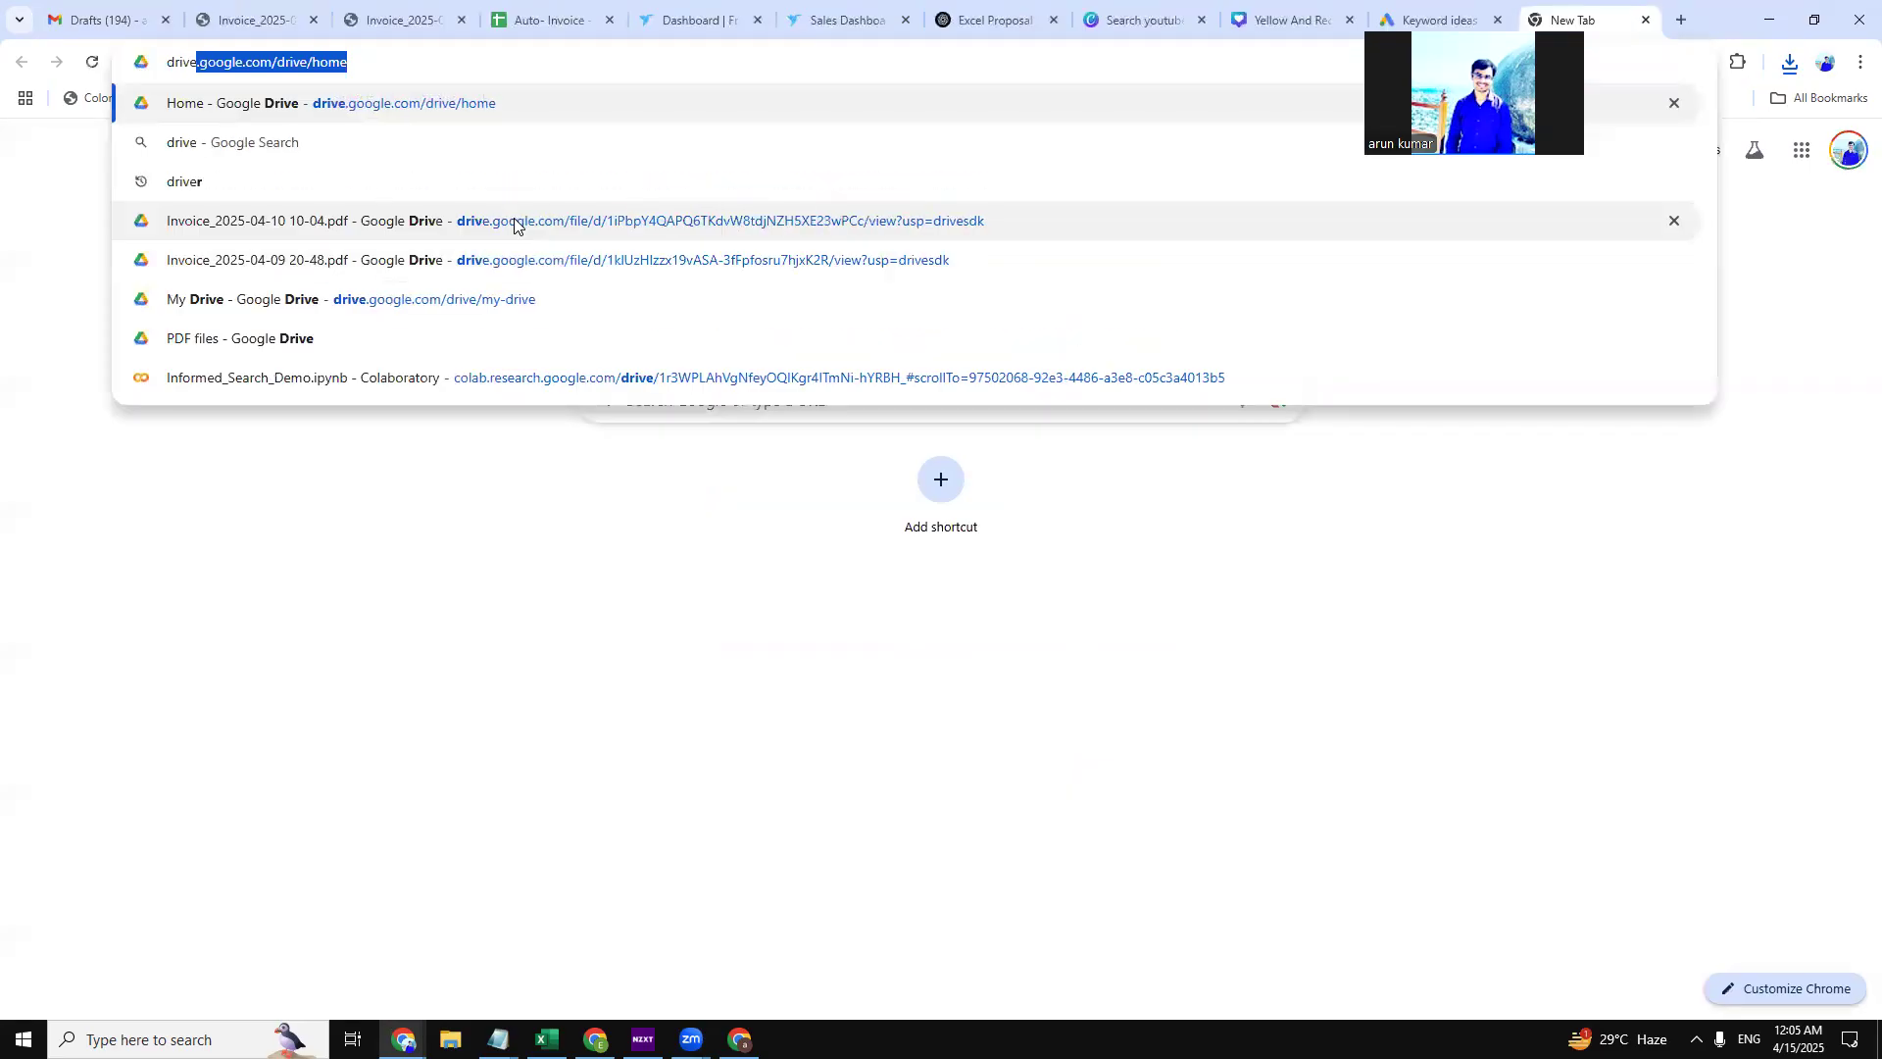
key("Return")
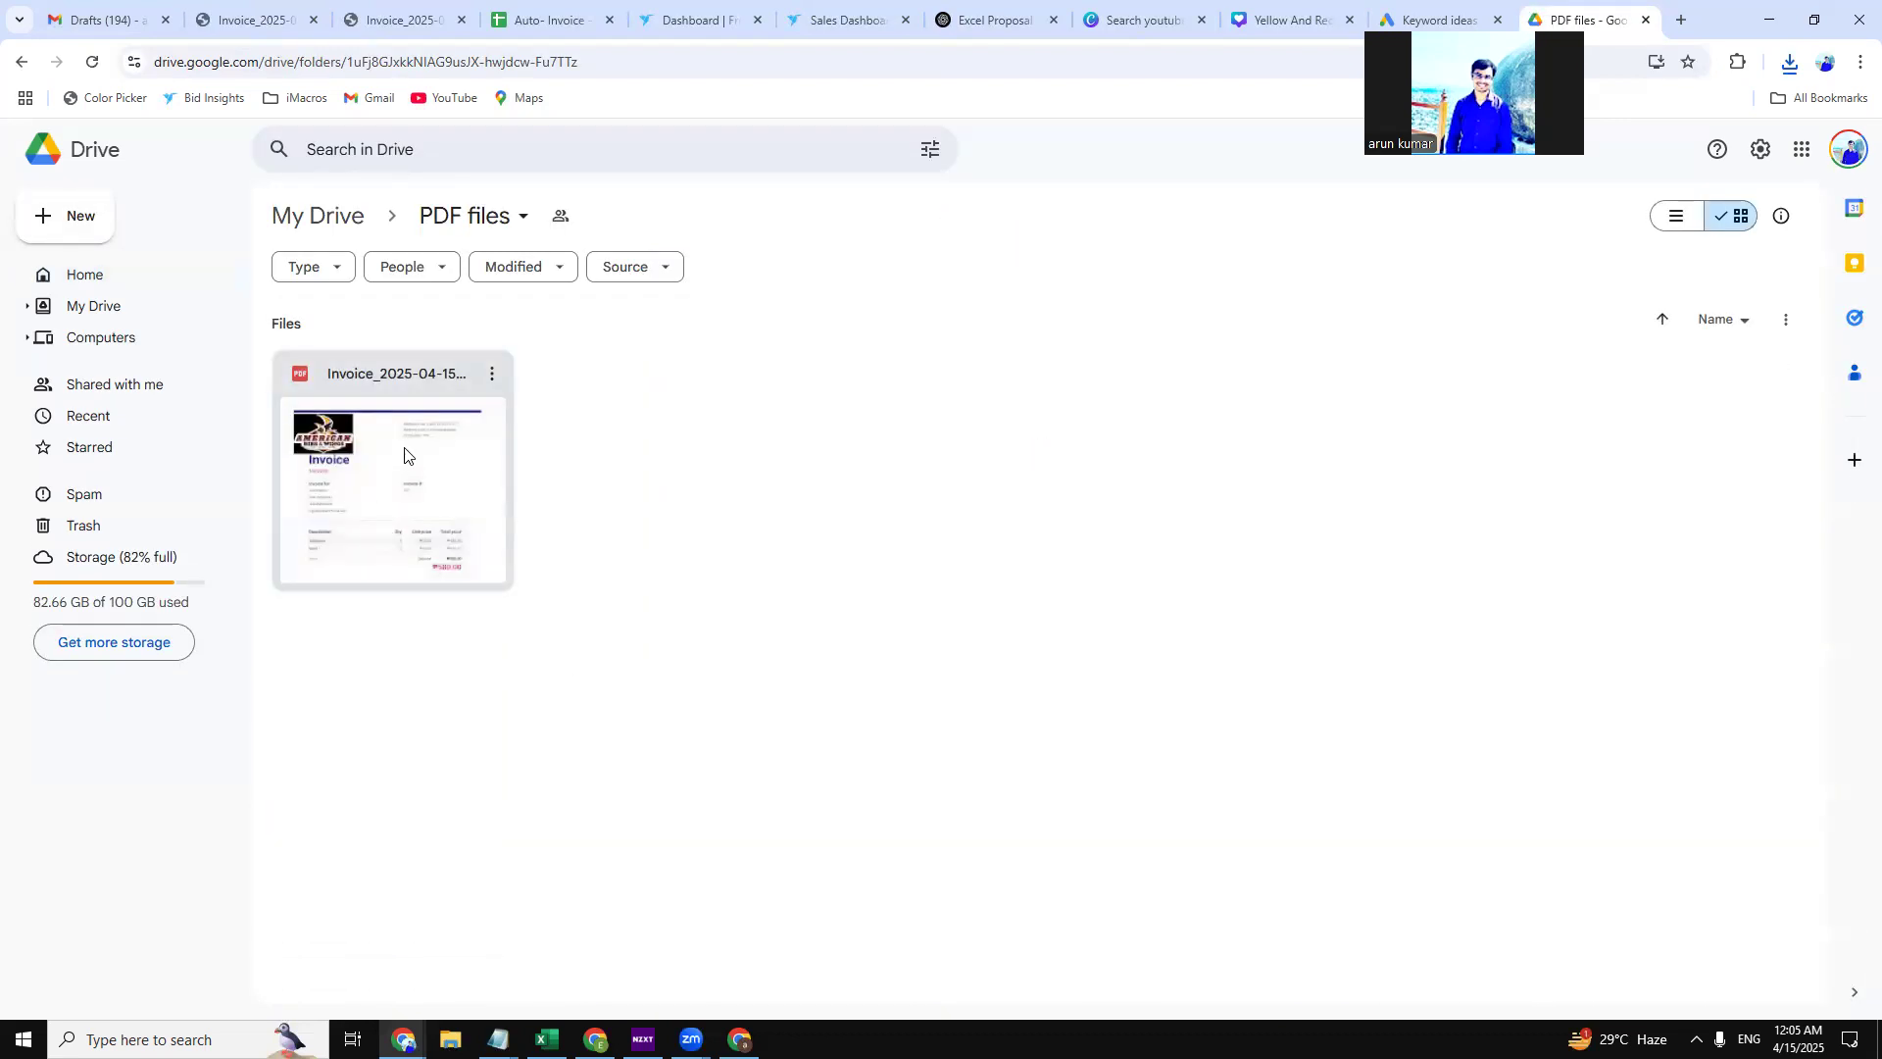
right_click(414, 477)
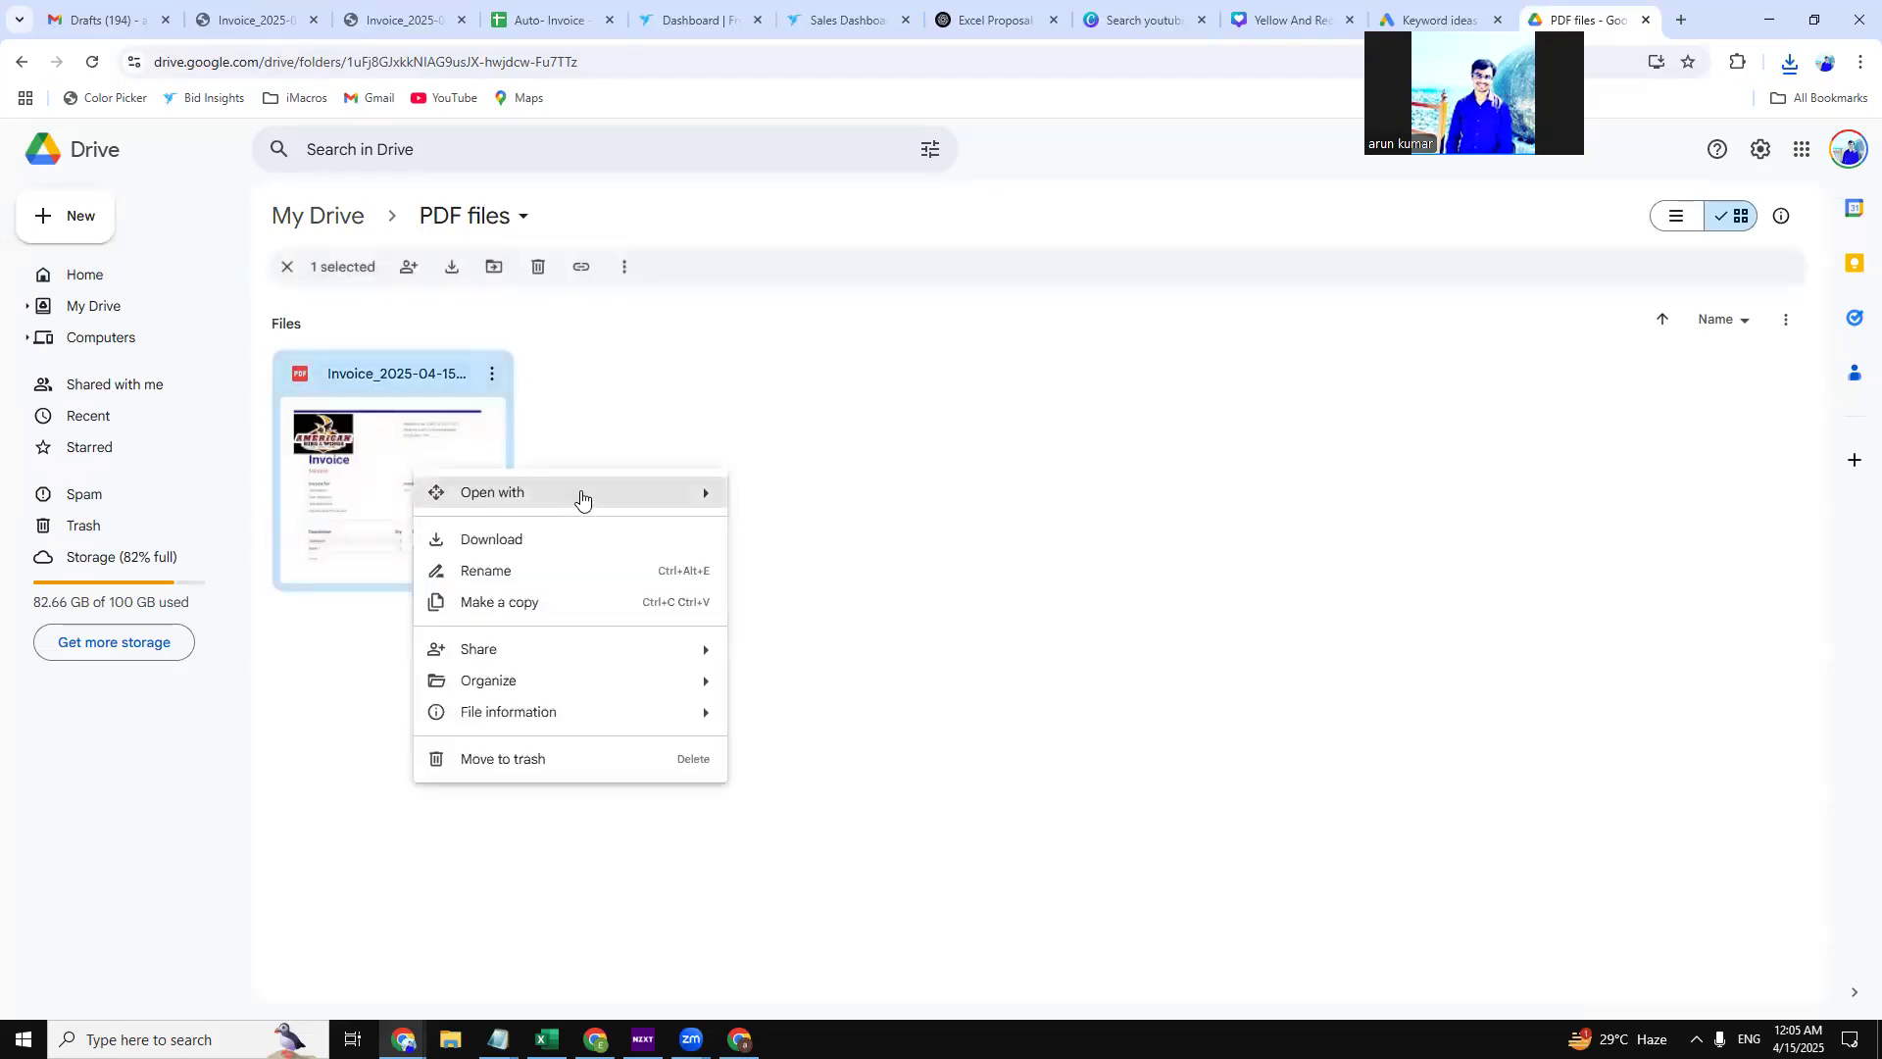
mouse_move(588, 493)
left_click(800, 500)
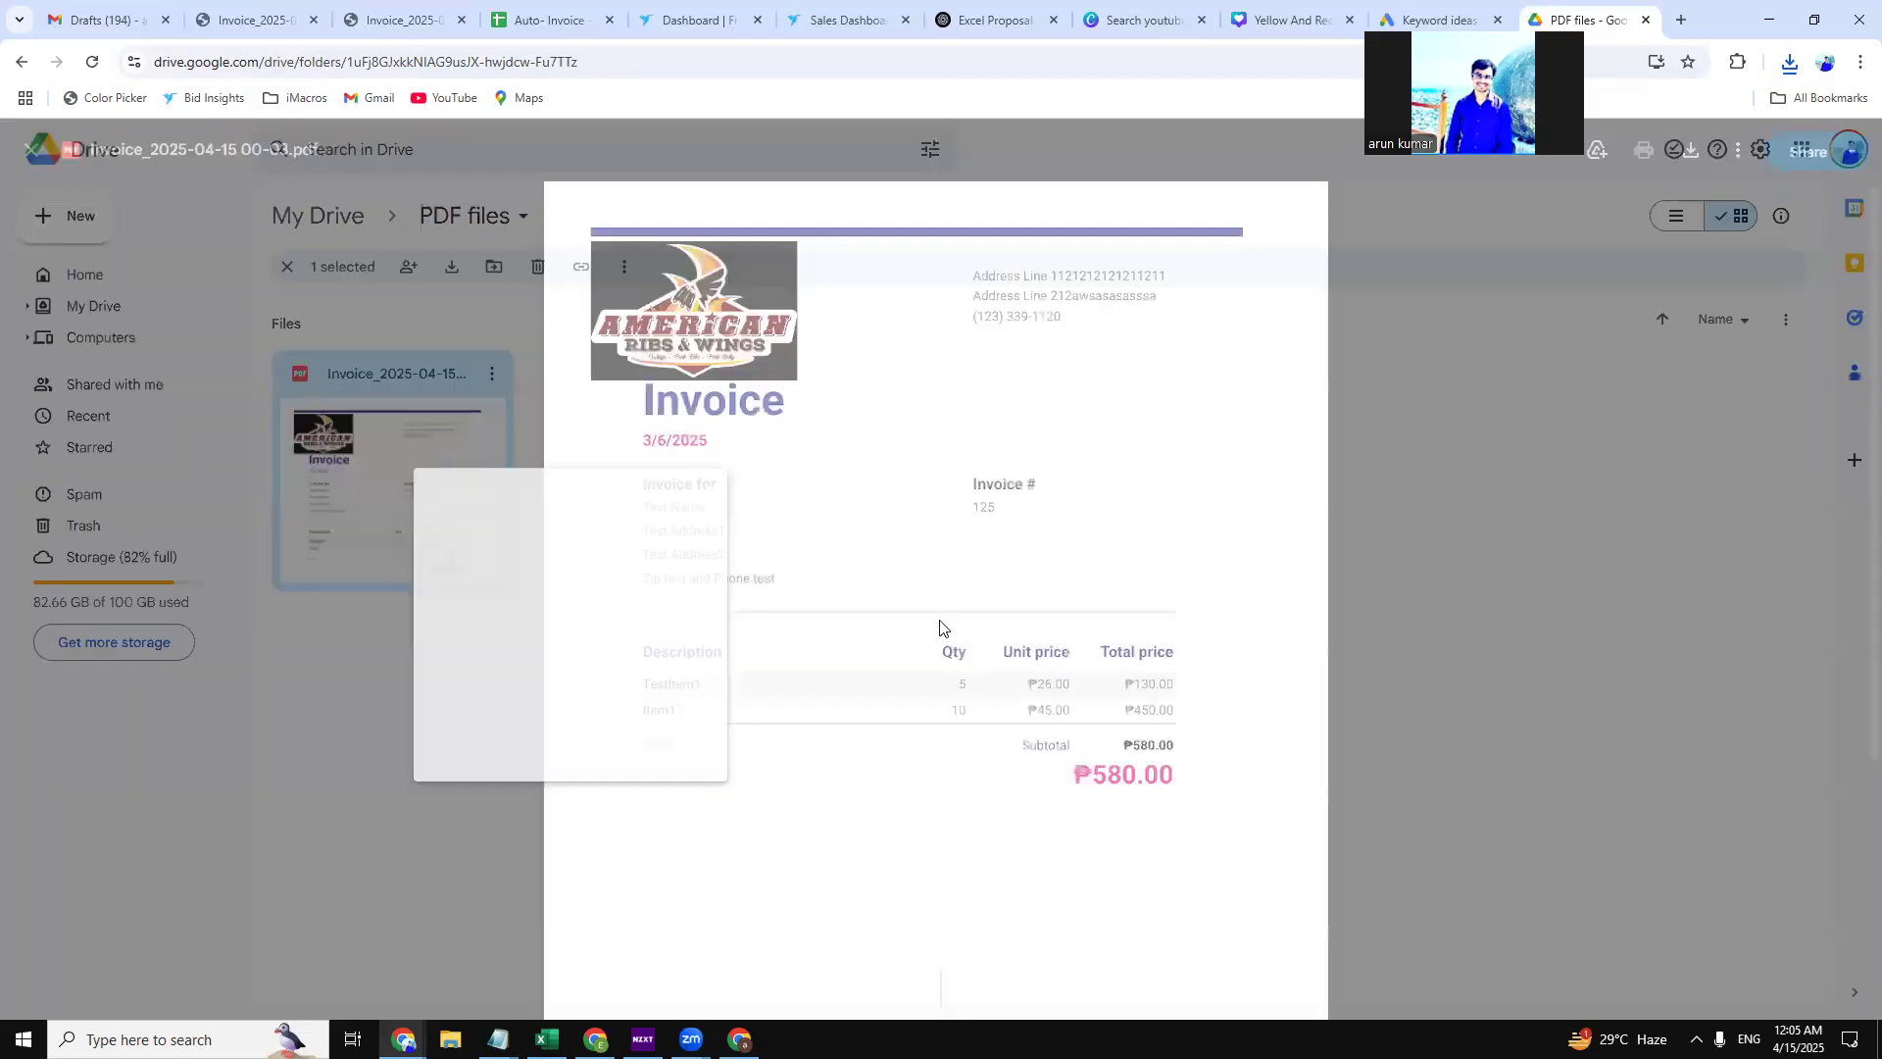
scroll(1209, 878, "down", 3)
left_click(26, 157)
left_click(98, 19)
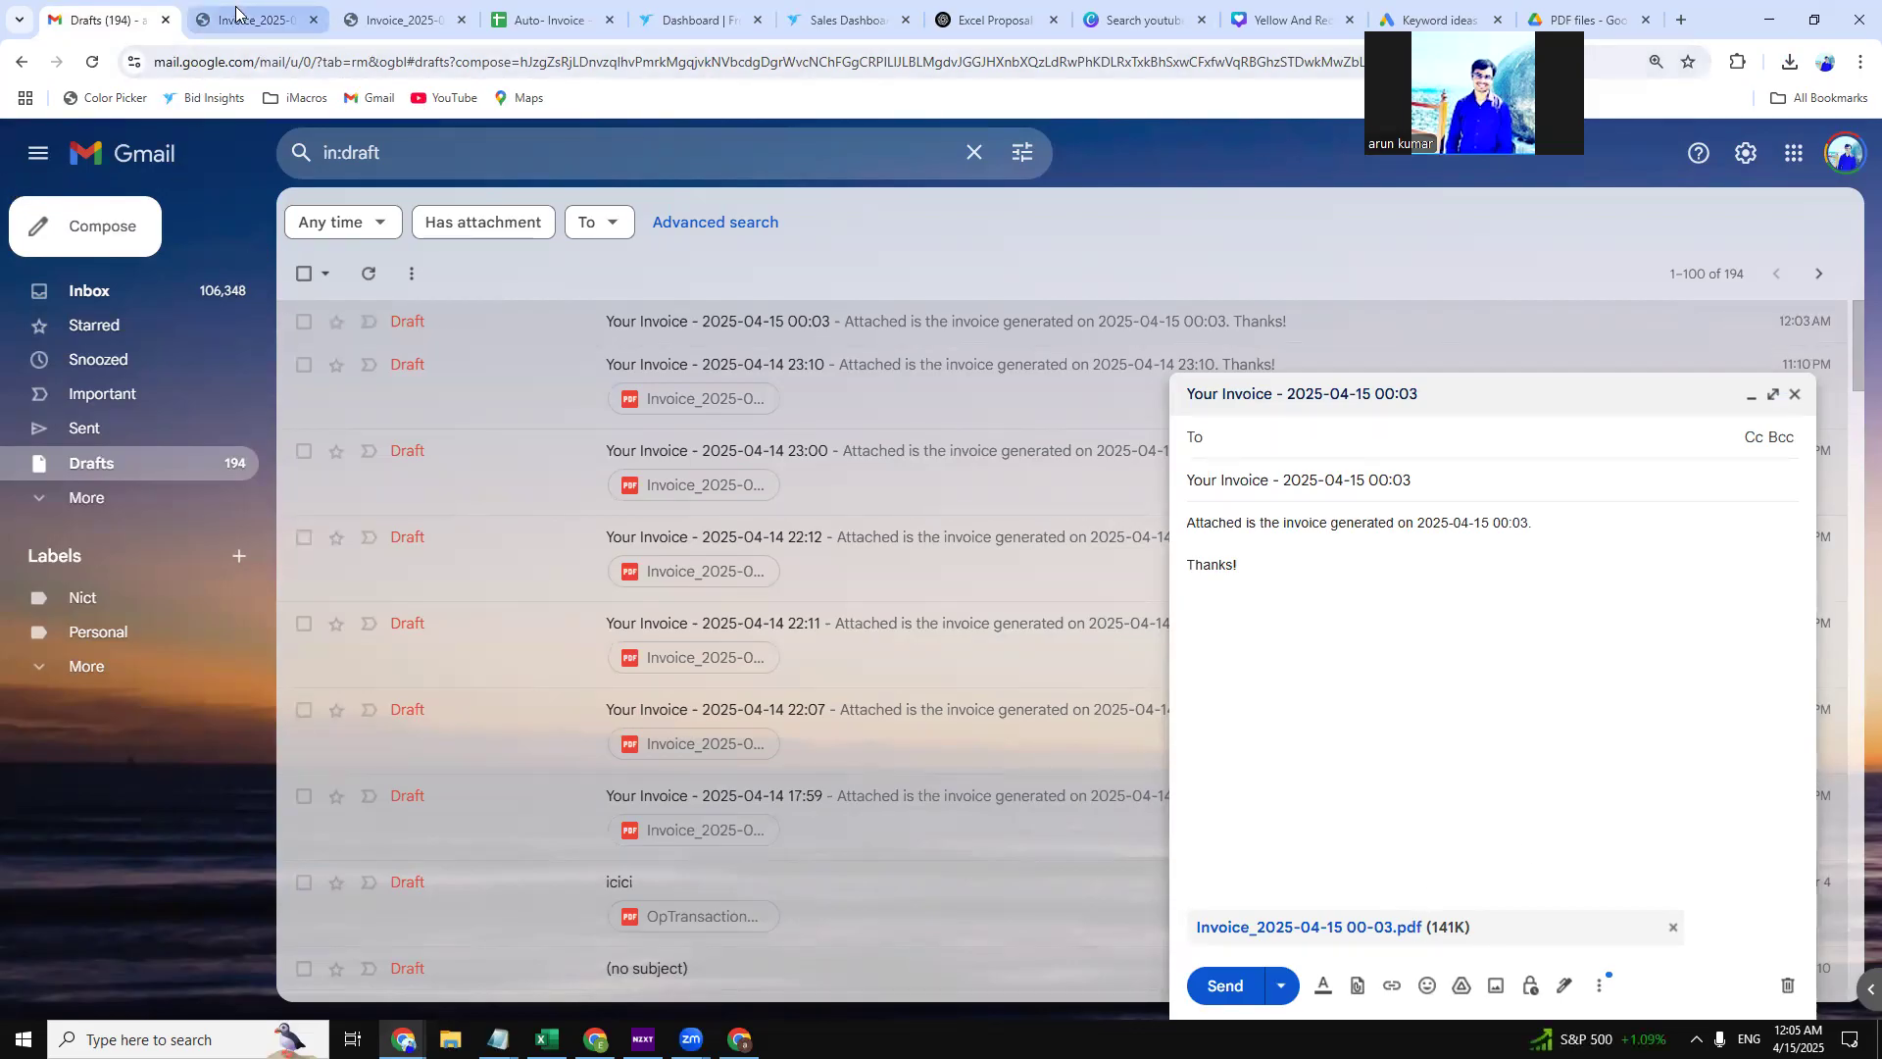
Switch to the Auto- Invoice spreadsheet and review the latest Inventory History entries and the stock quantities on the Items sheet.
left_click(522, 21)
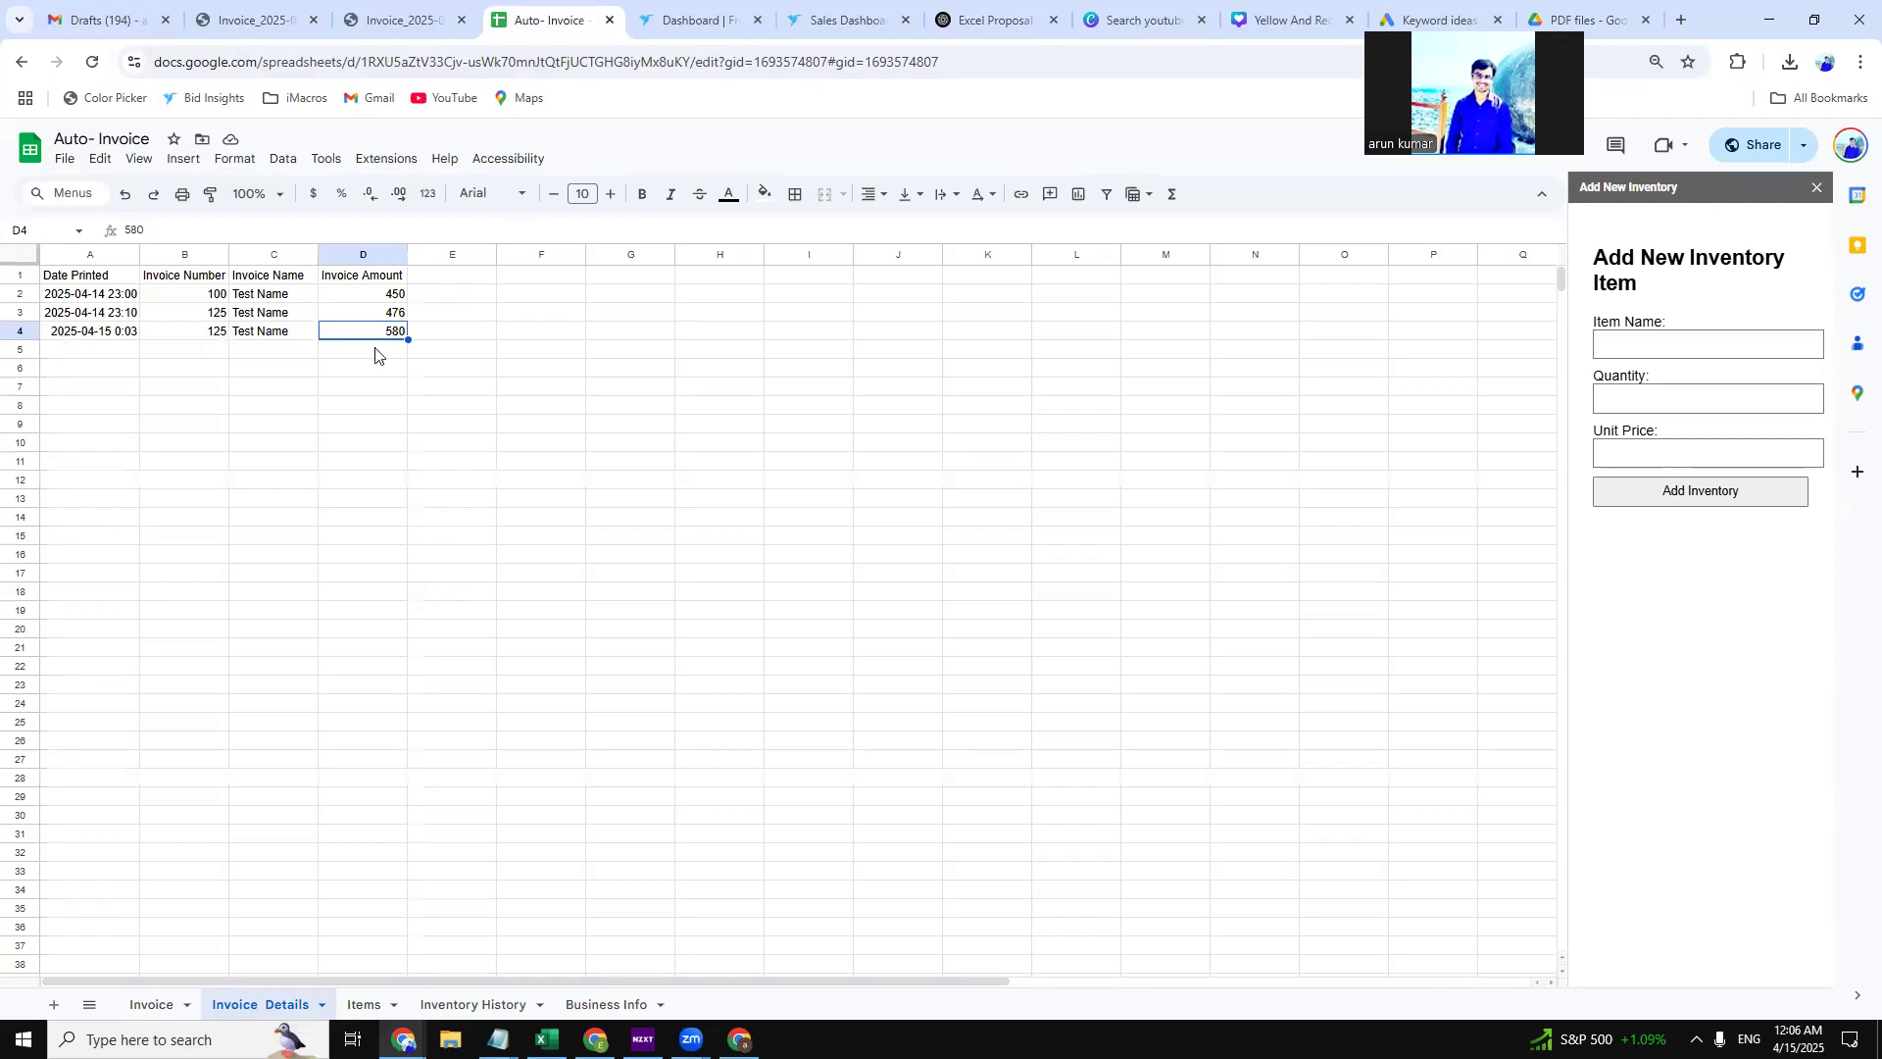
left_click(474, 1004)
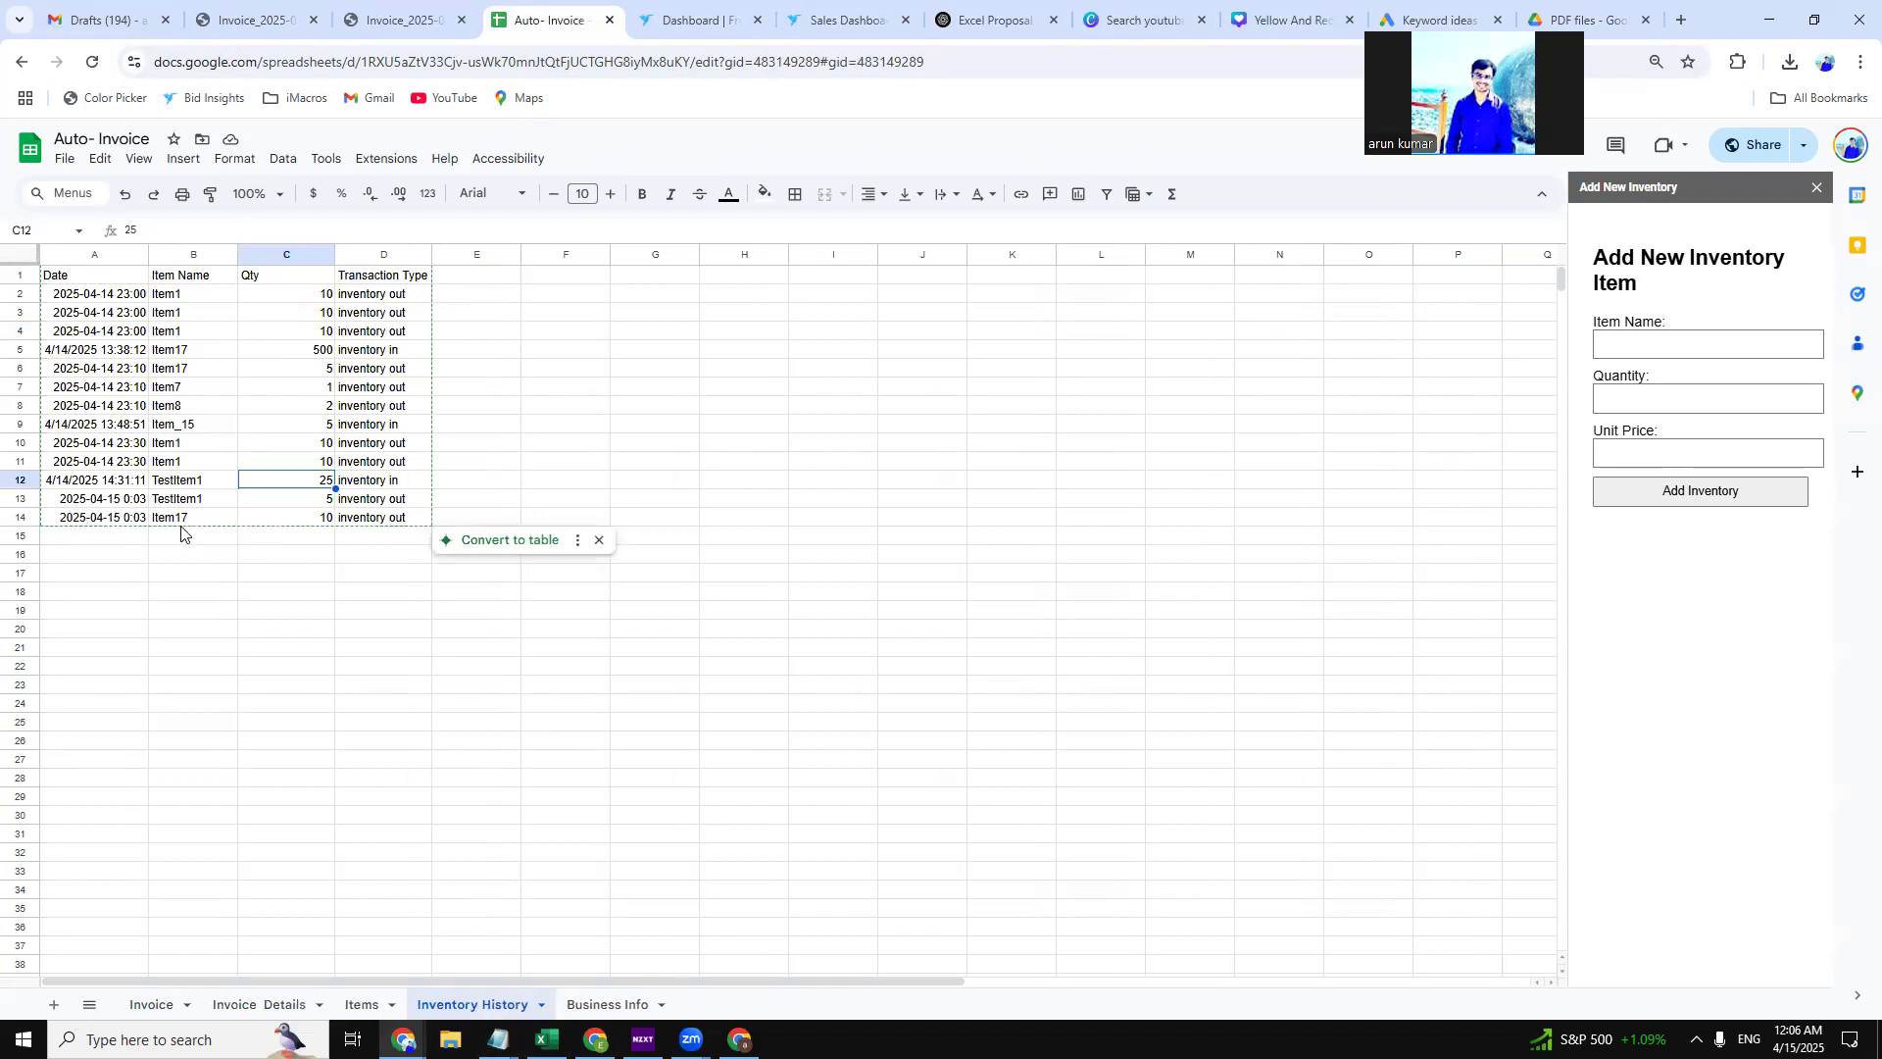
left_click(126, 504)
left_click(123, 519)
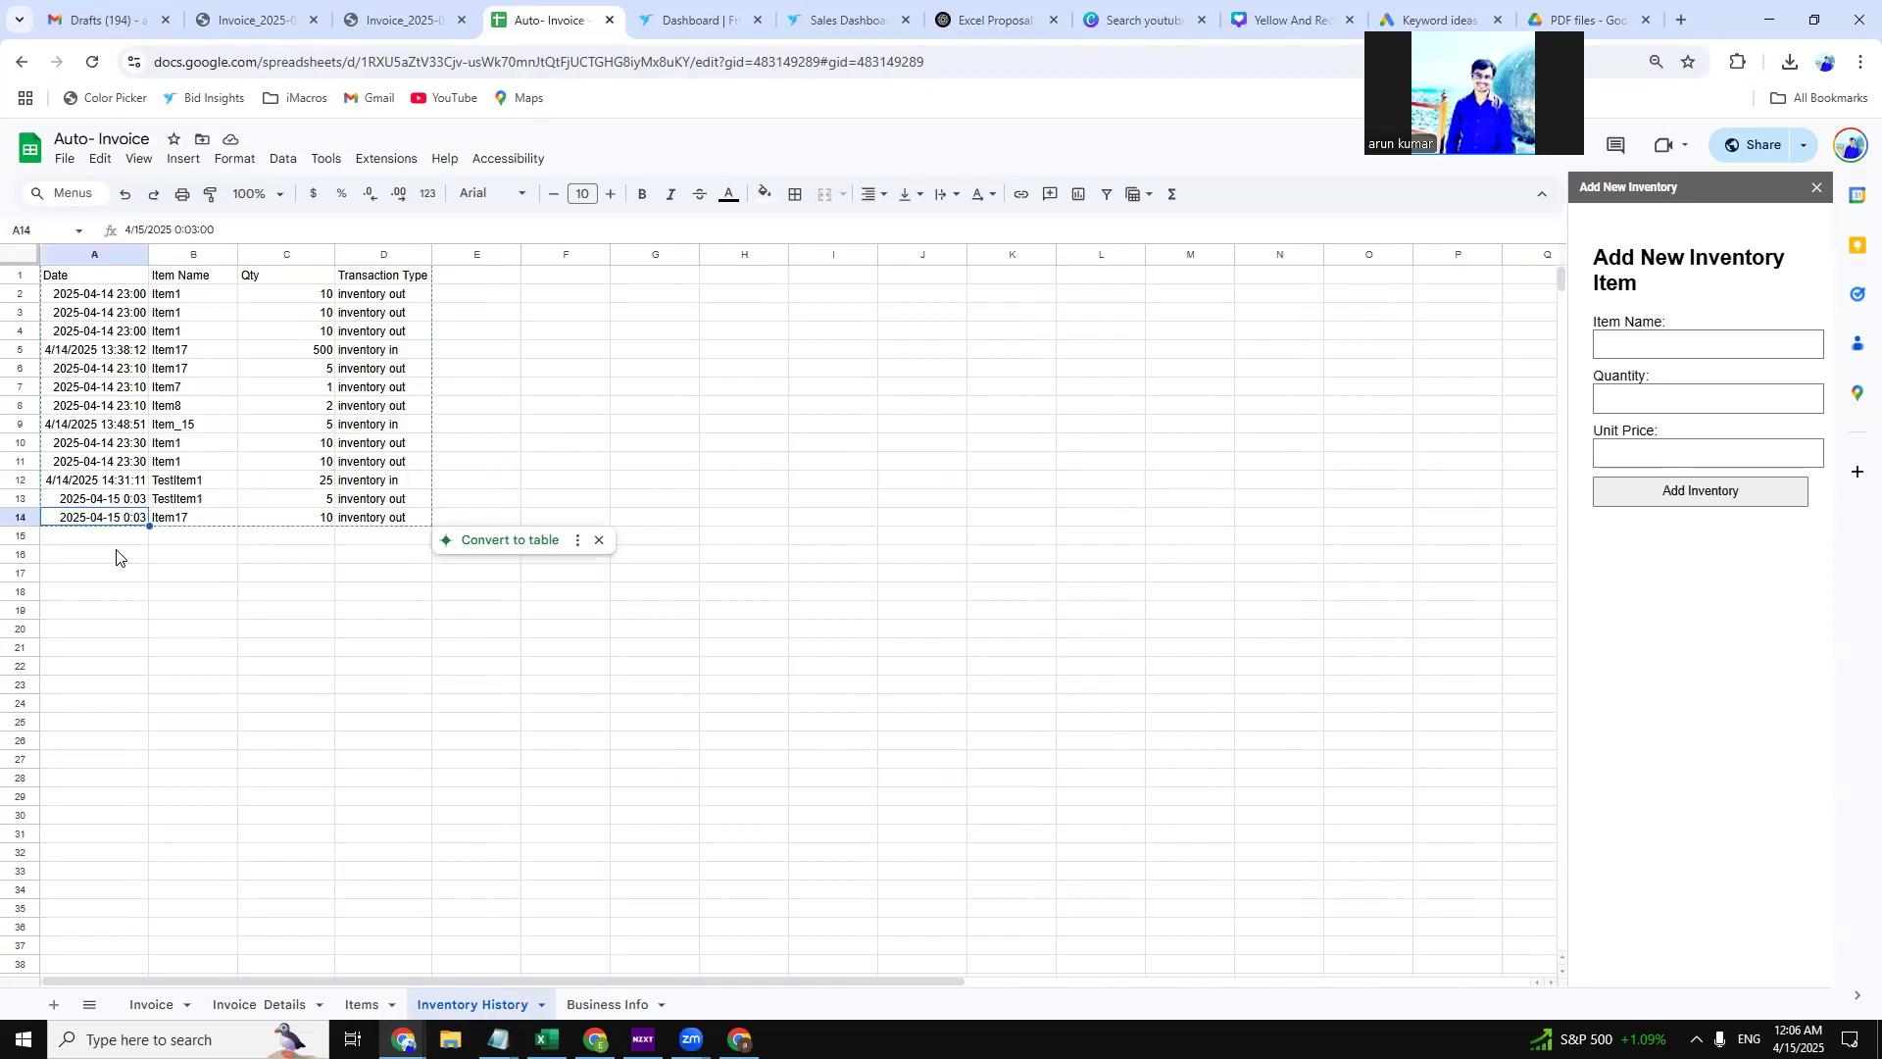
left_click(182, 517)
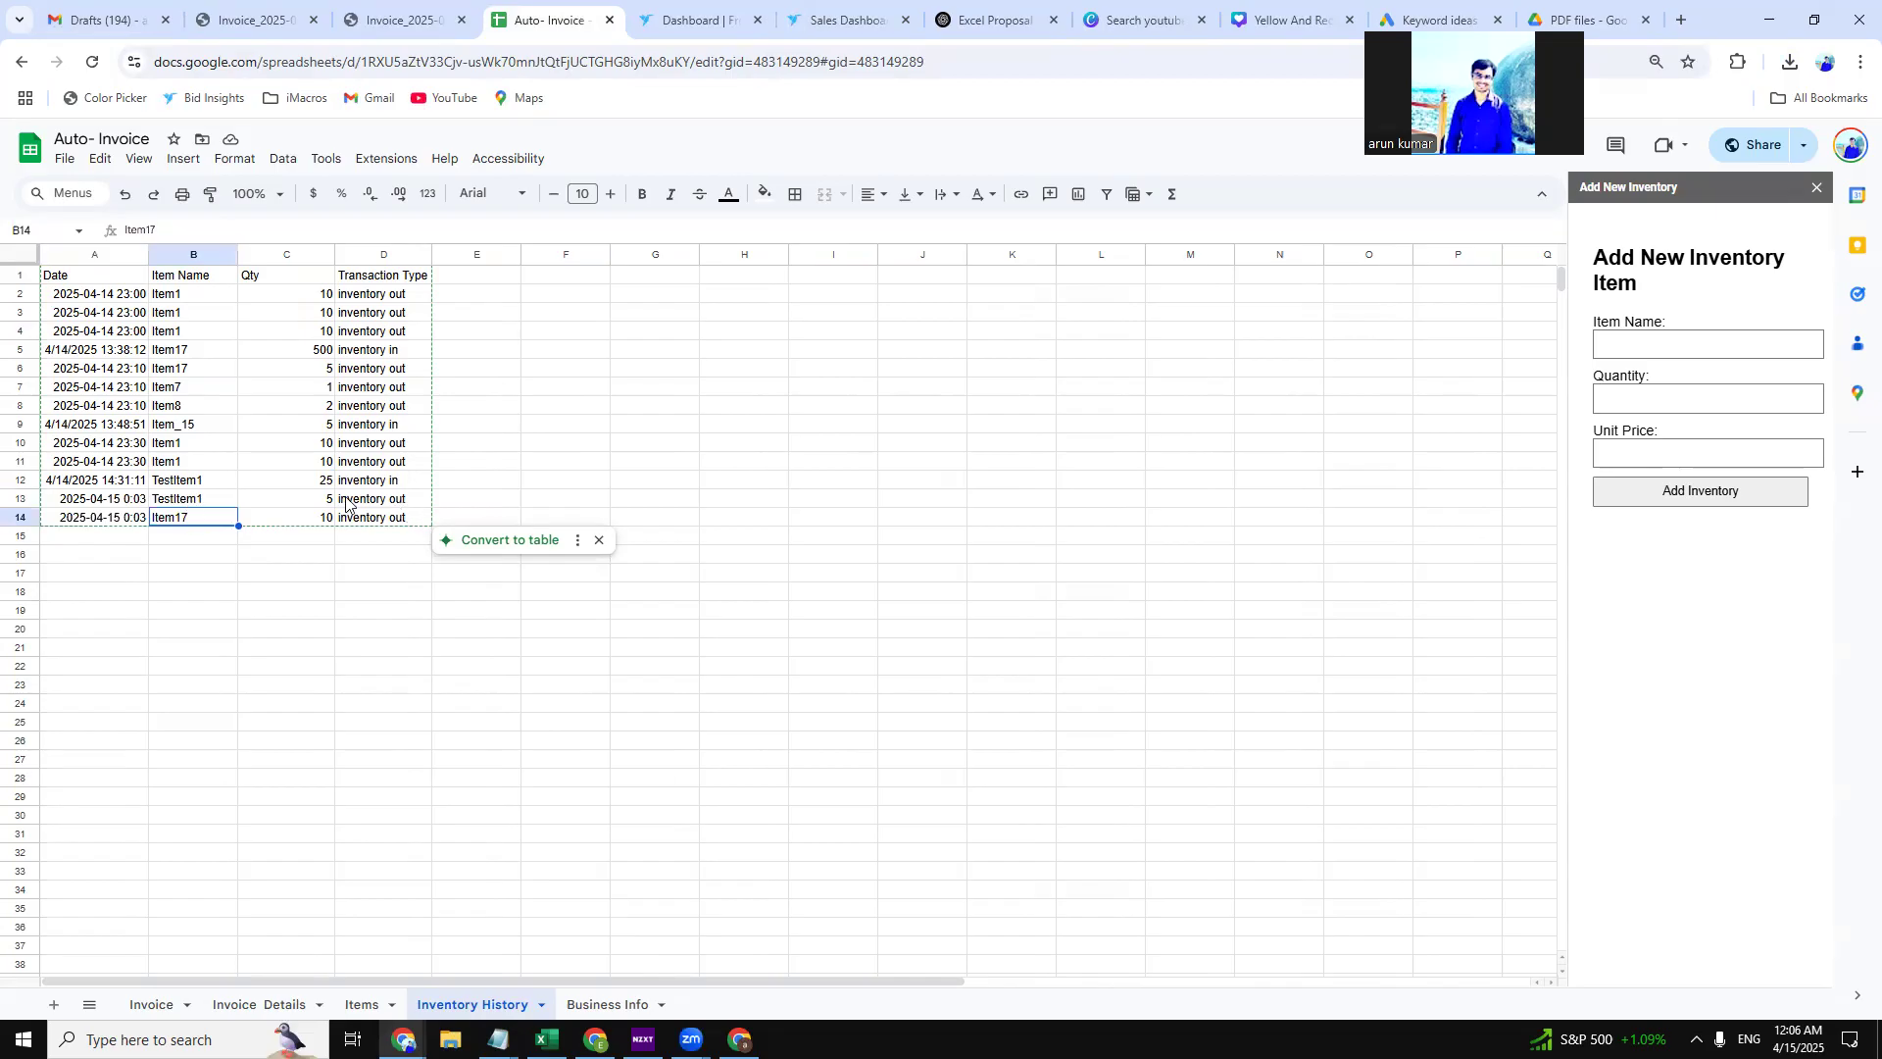
left_click(293, 502)
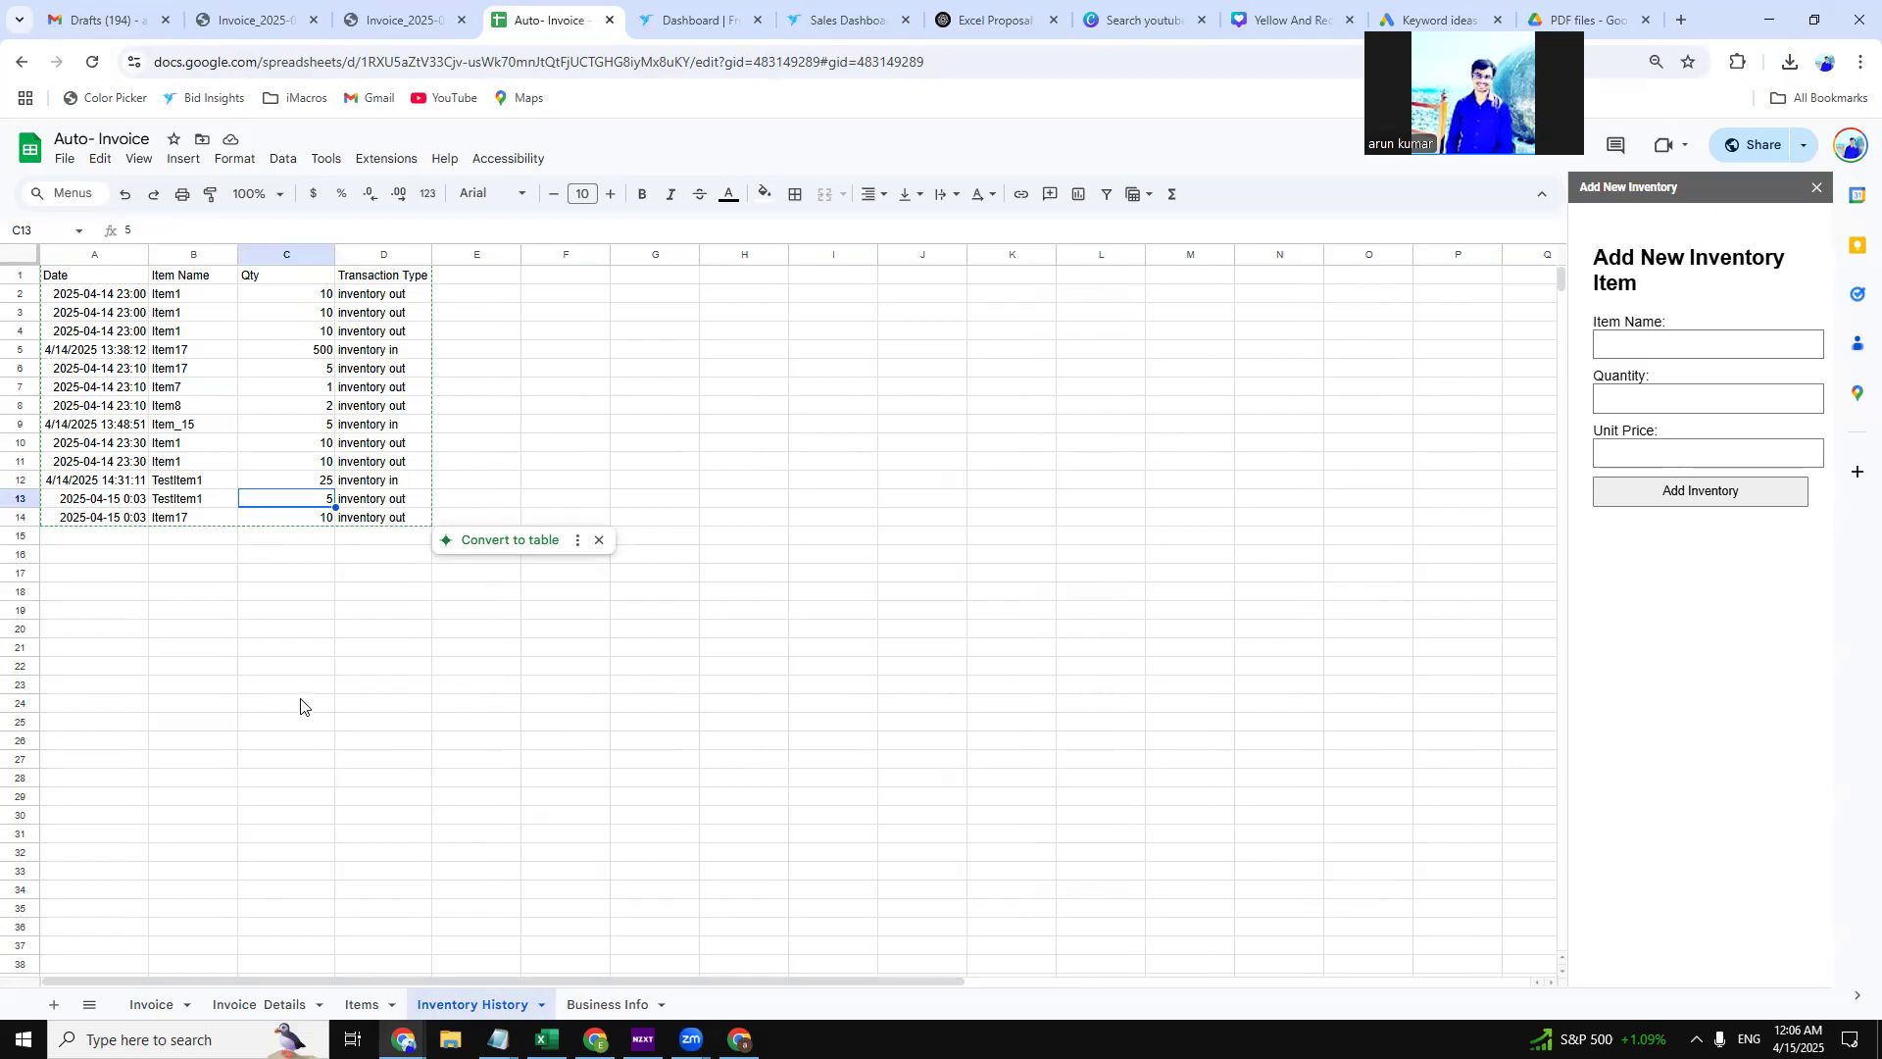
left_click(362, 1010)
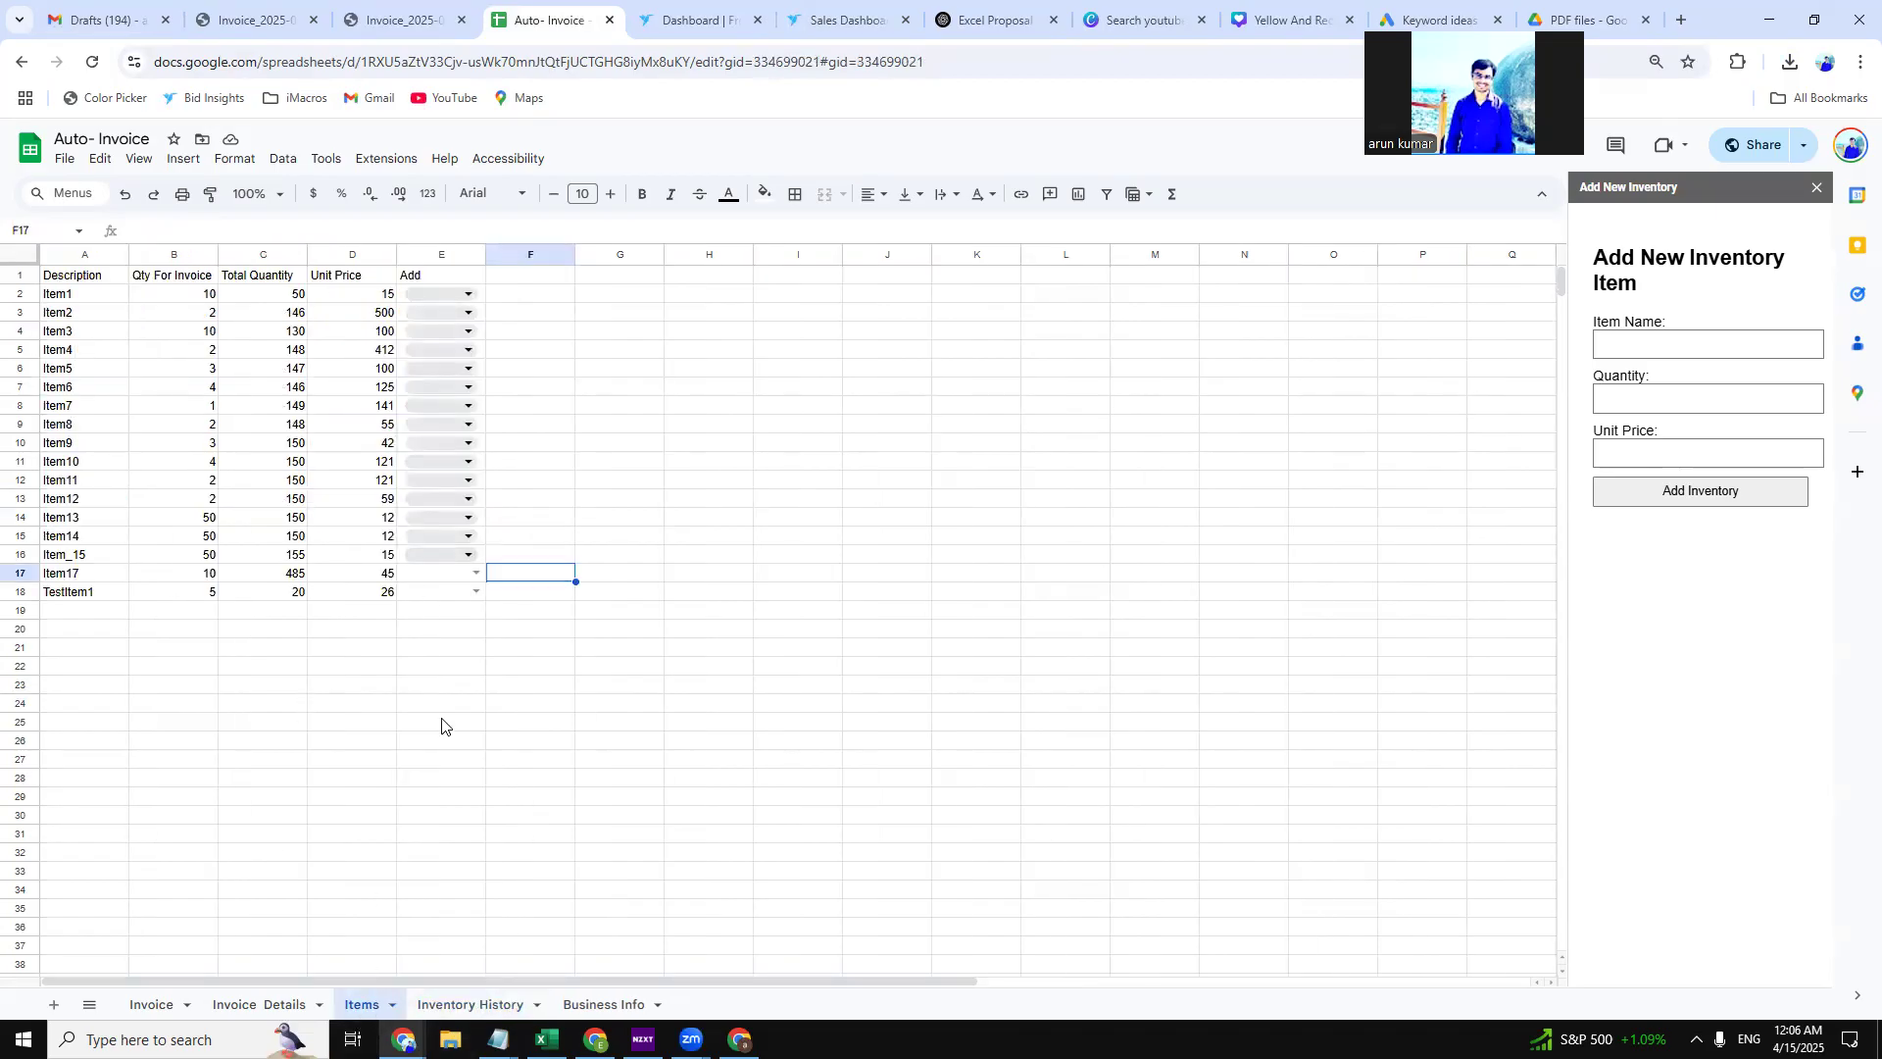
Set the invoice selector on the Business Info sheet to 121 and review the buyer details on the Invoice sheet.
left_click(183, 1017)
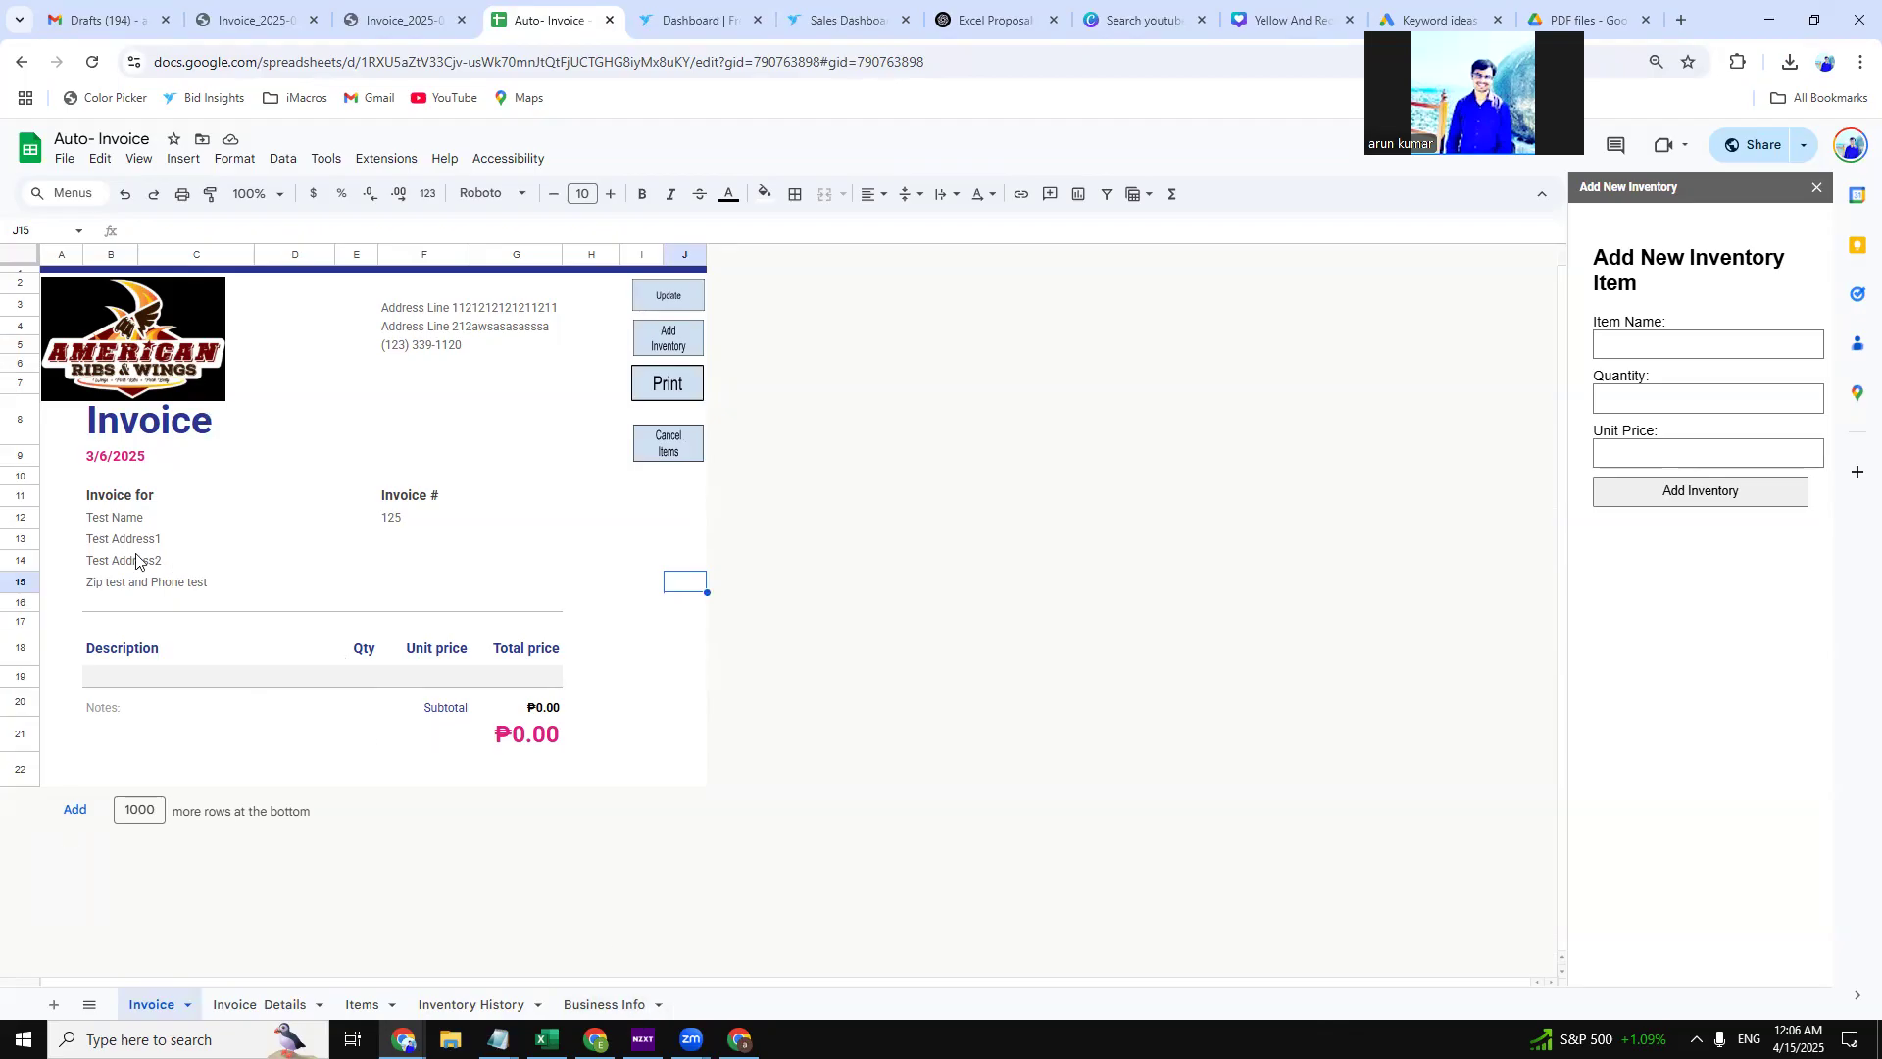
left_click(602, 1004)
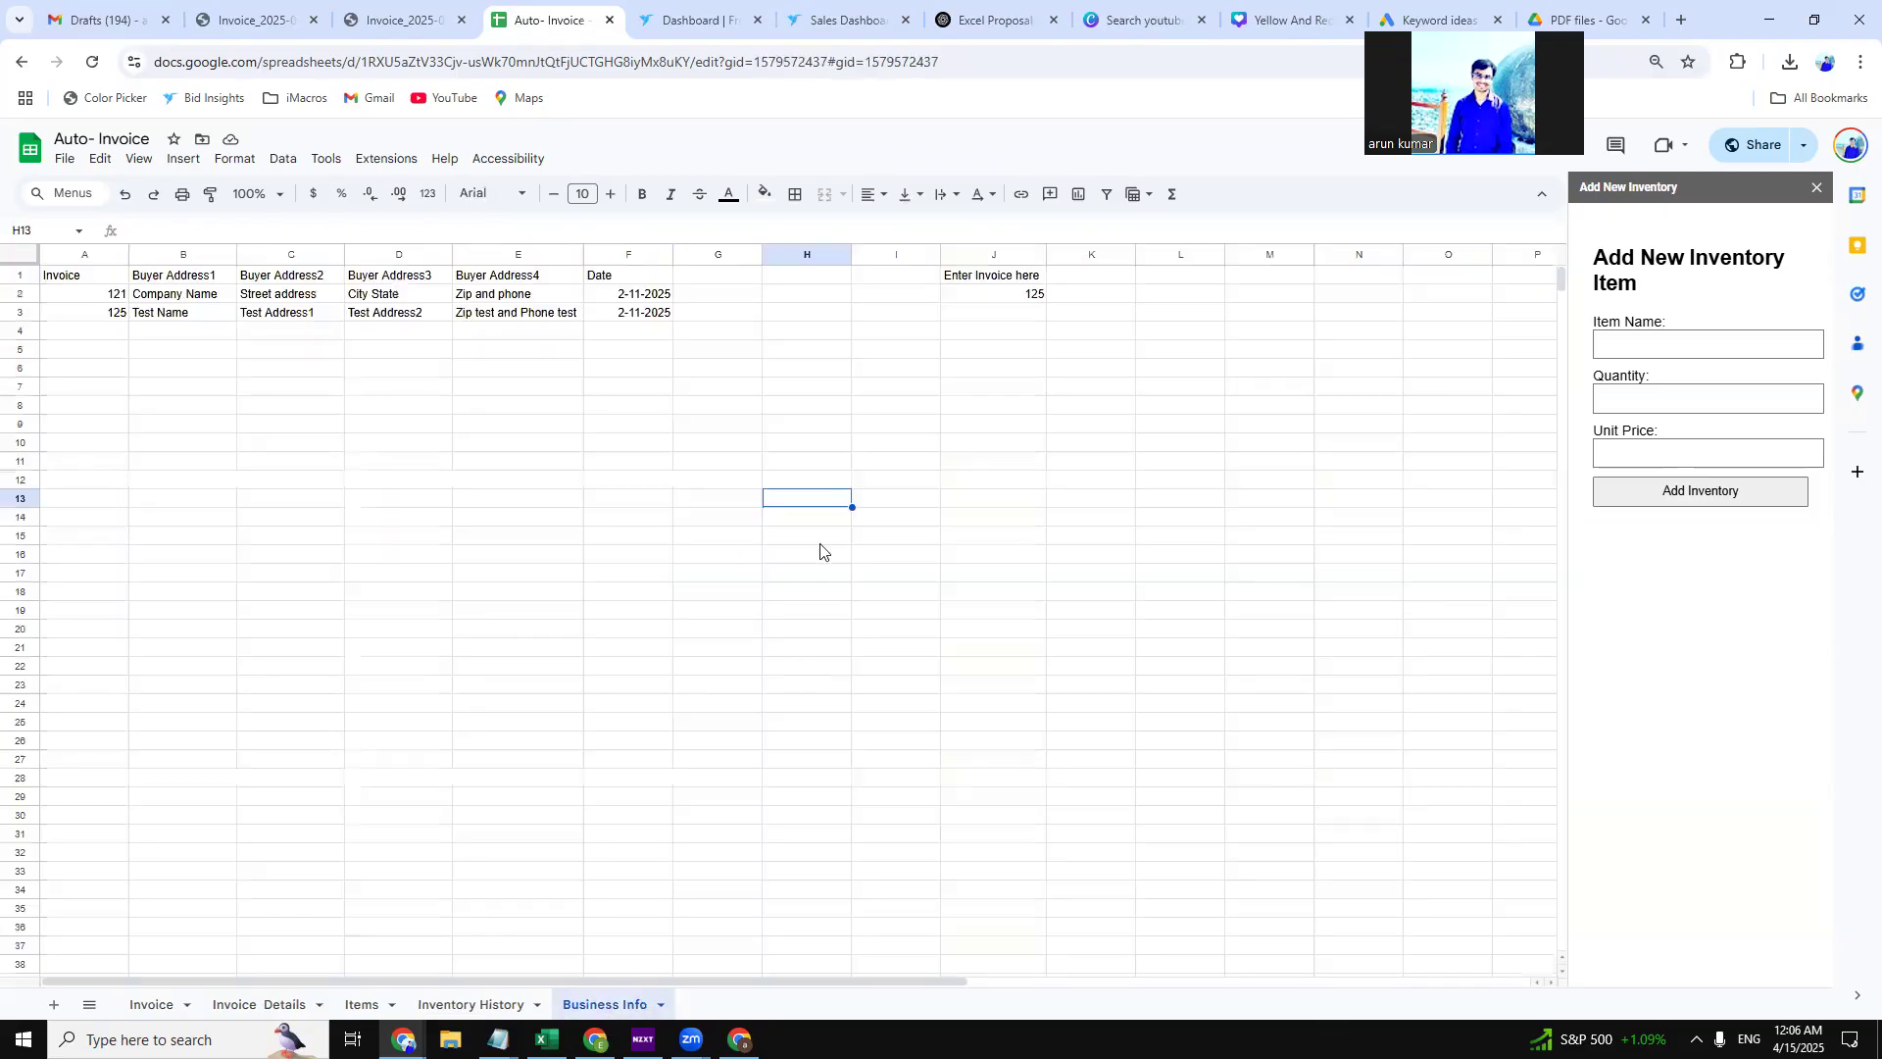
left_click(101, 336)
left_click(573, 334)
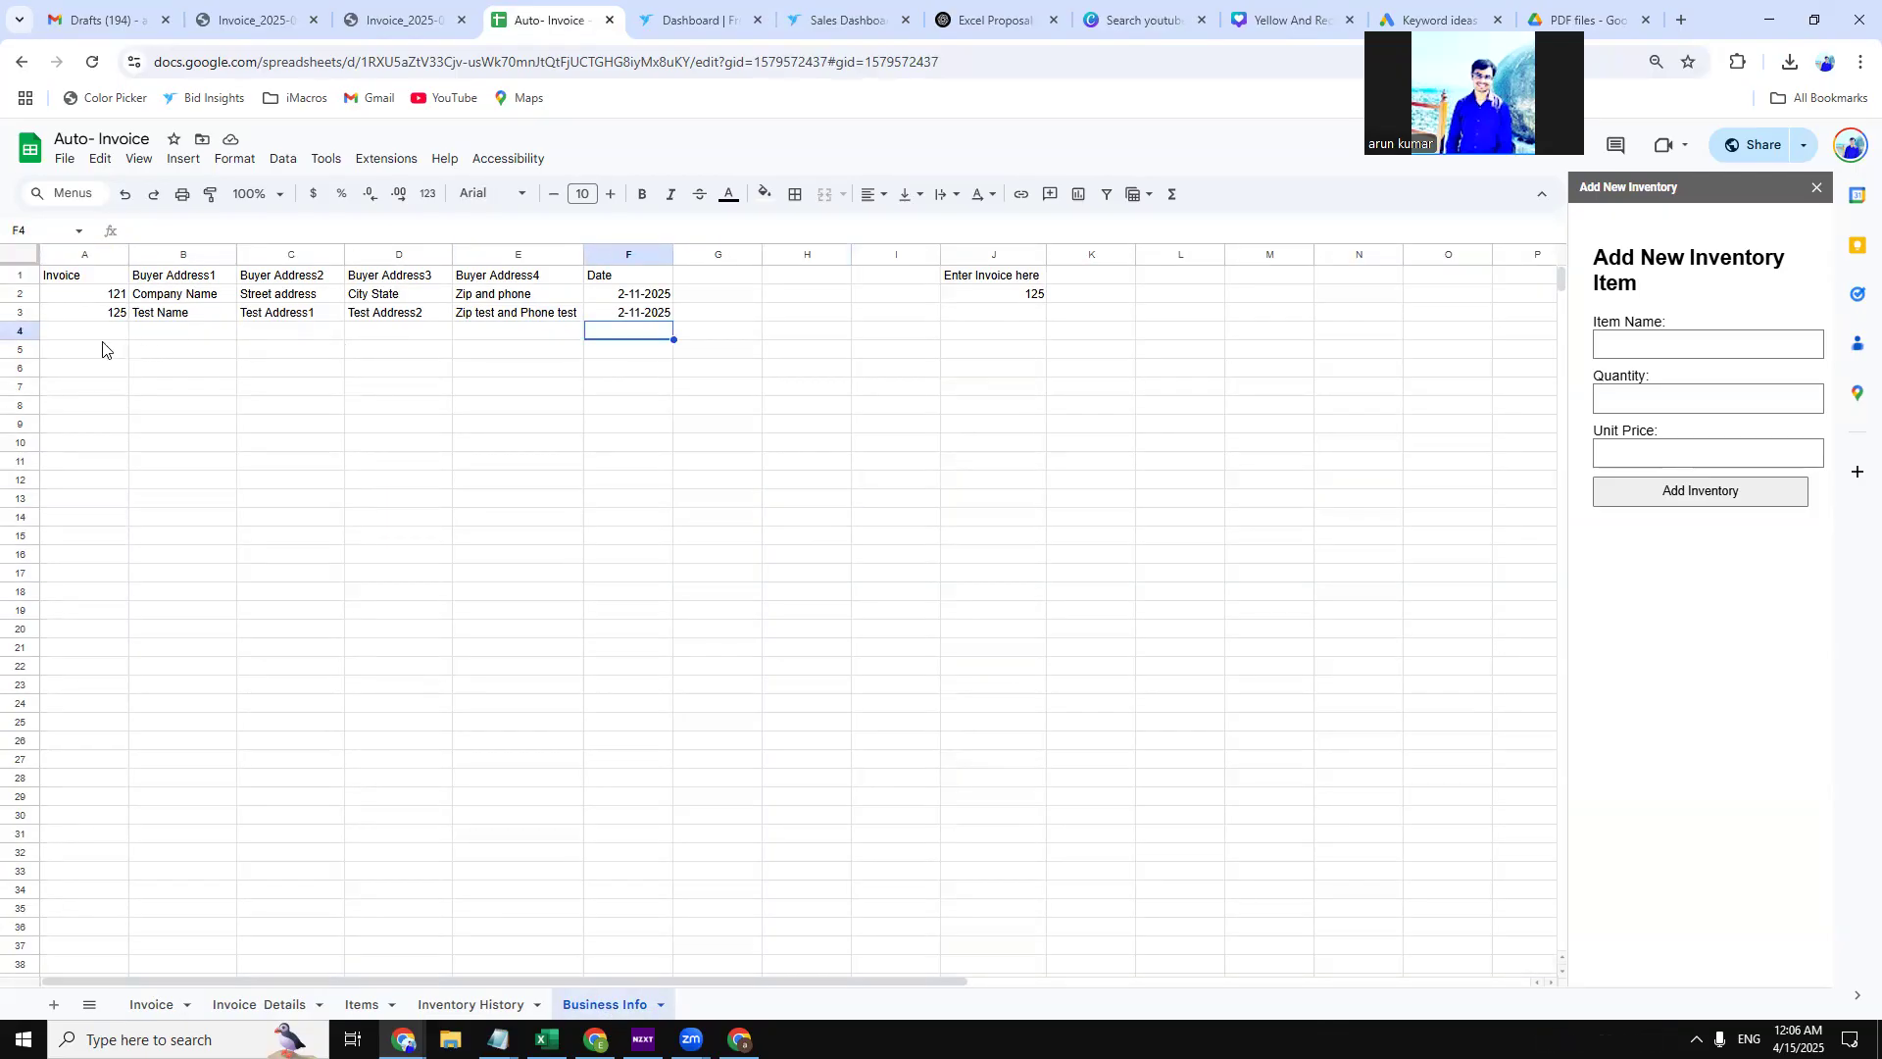
left_click(108, 295)
left_click(1016, 295)
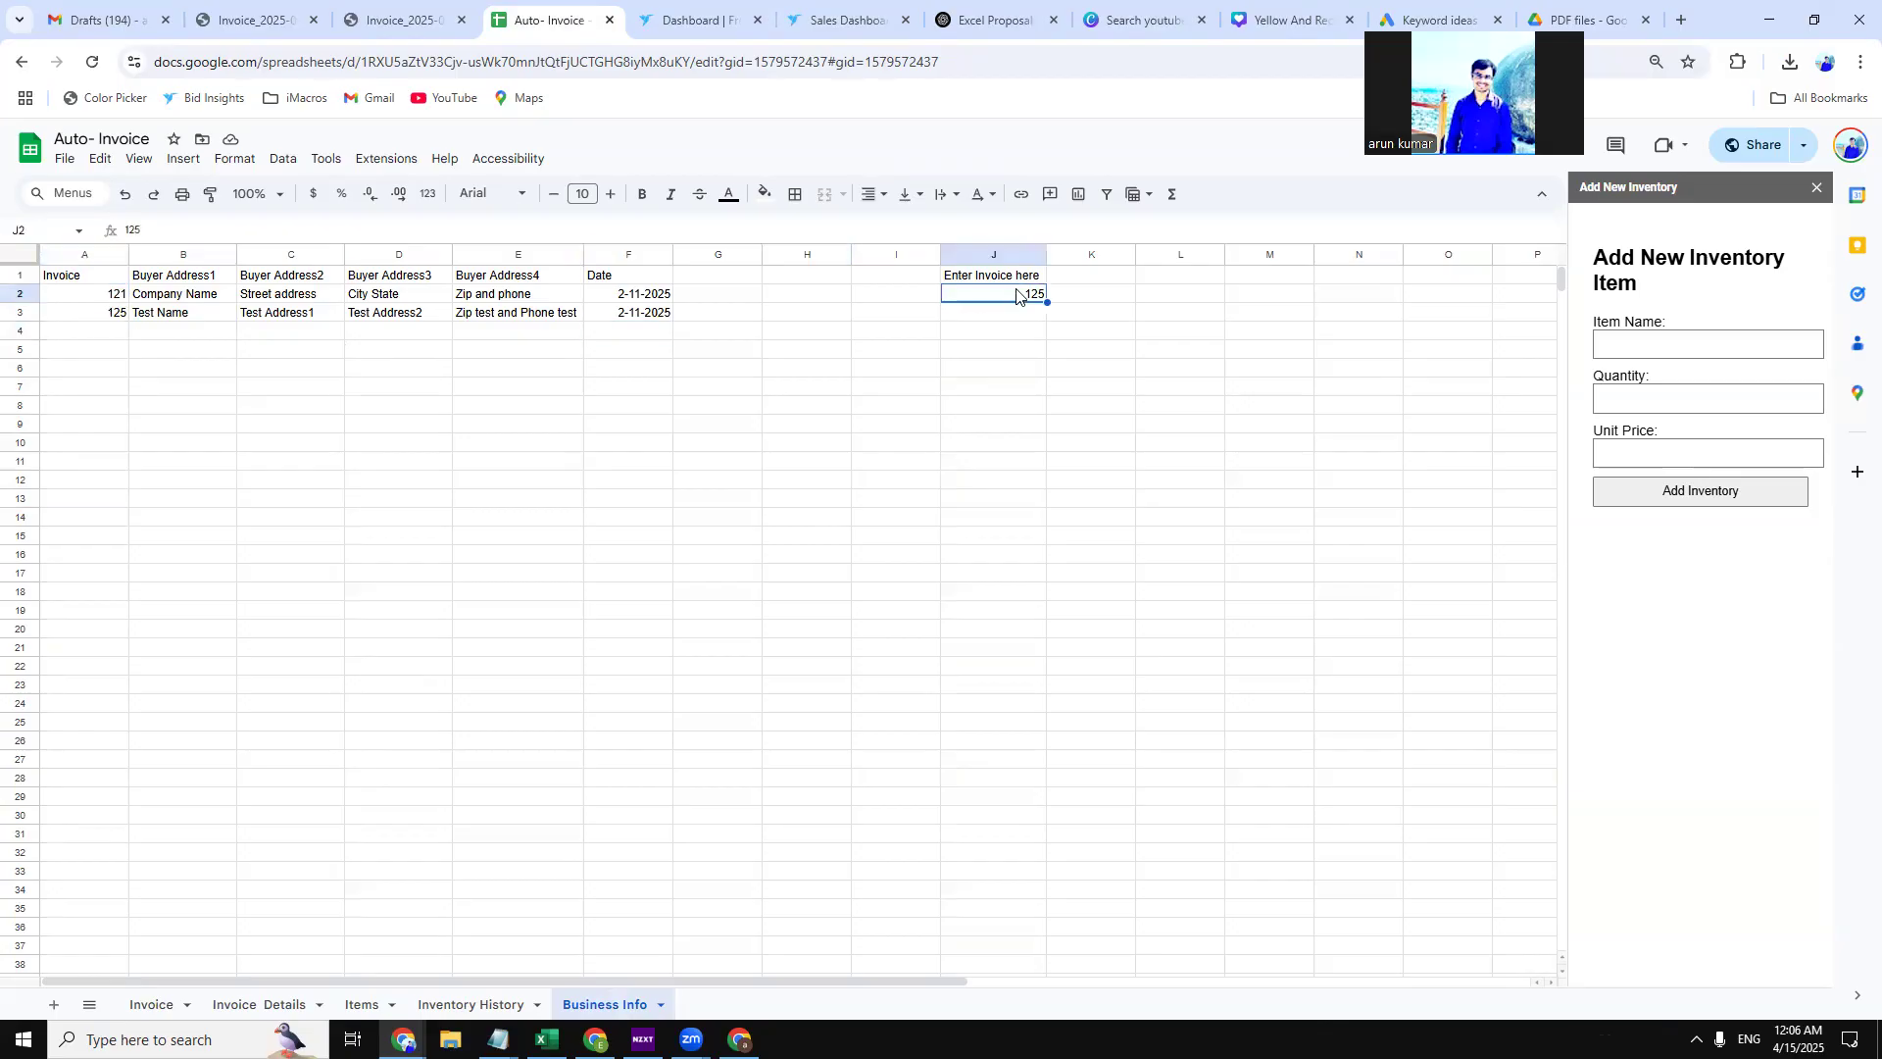
type("21")
left_click(193, 442)
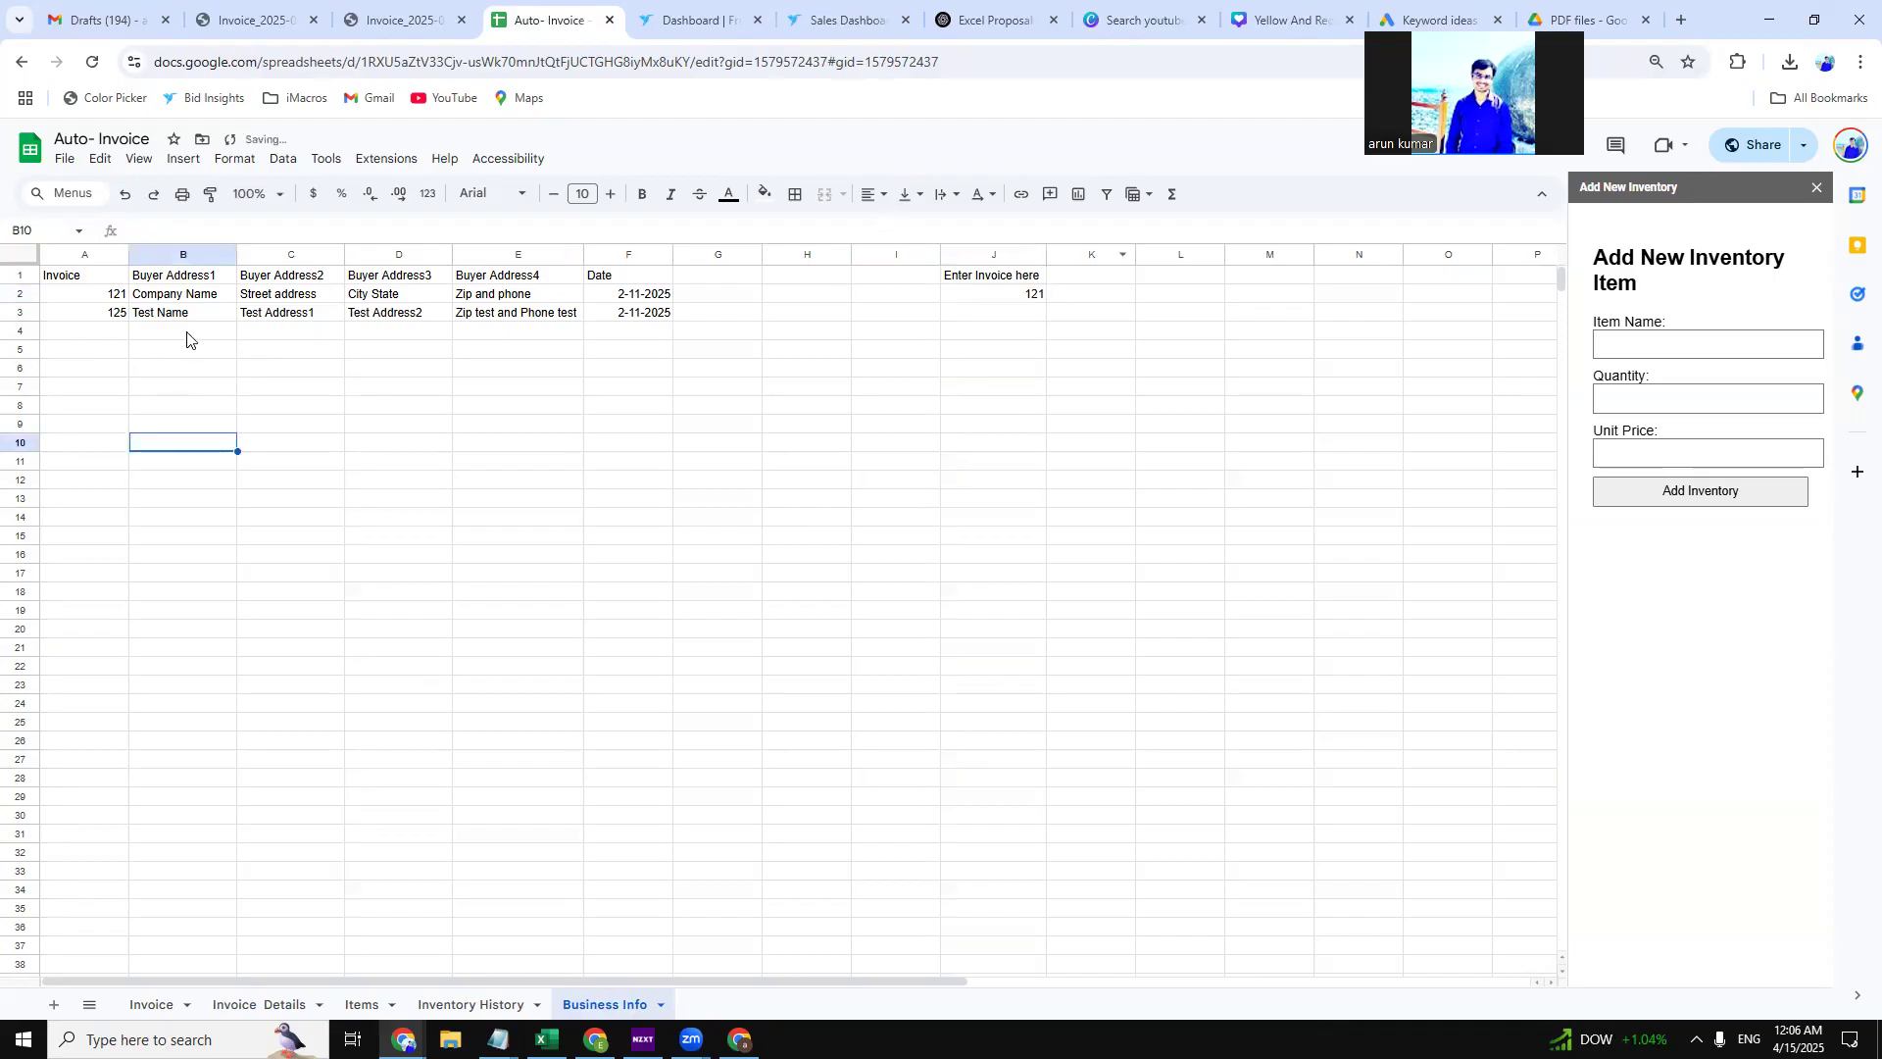
left_click(150, 1004)
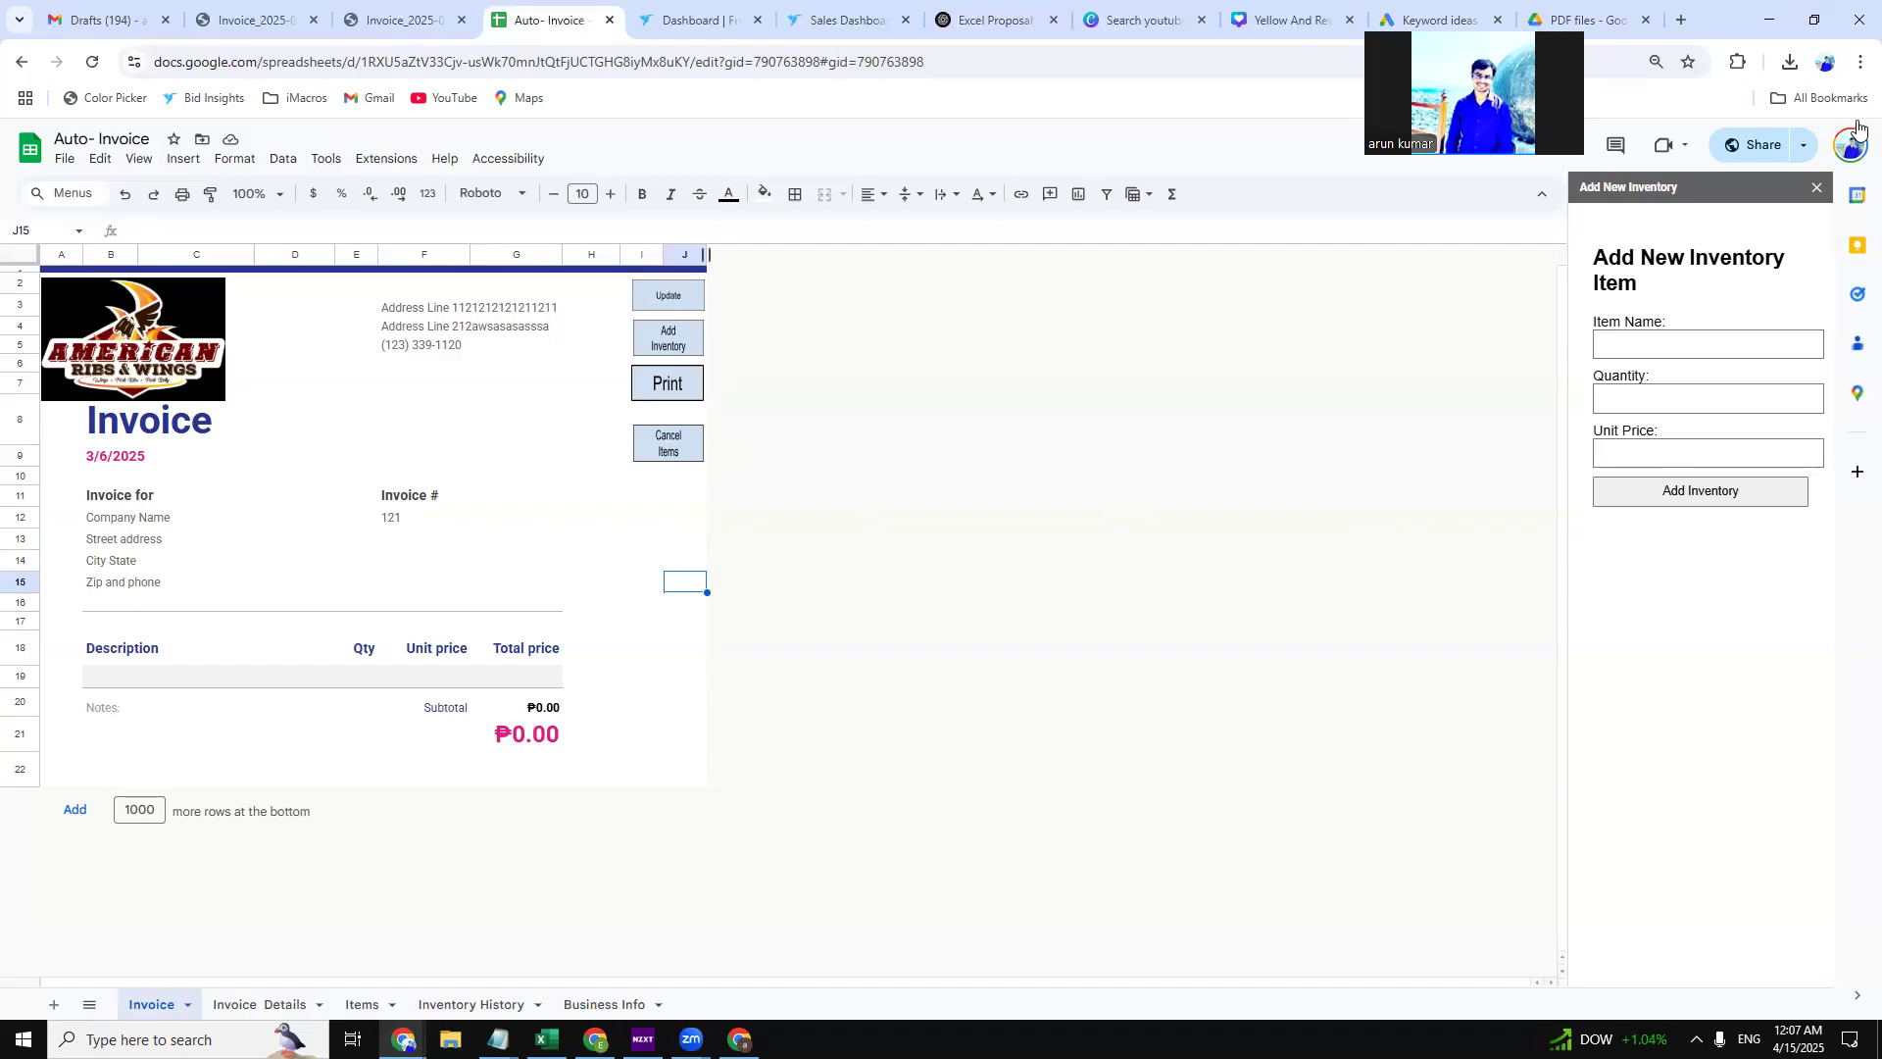
Reopen the Add New Inventory form, inspect its item name and quantity fields, and close it.
left_click(1819, 188)
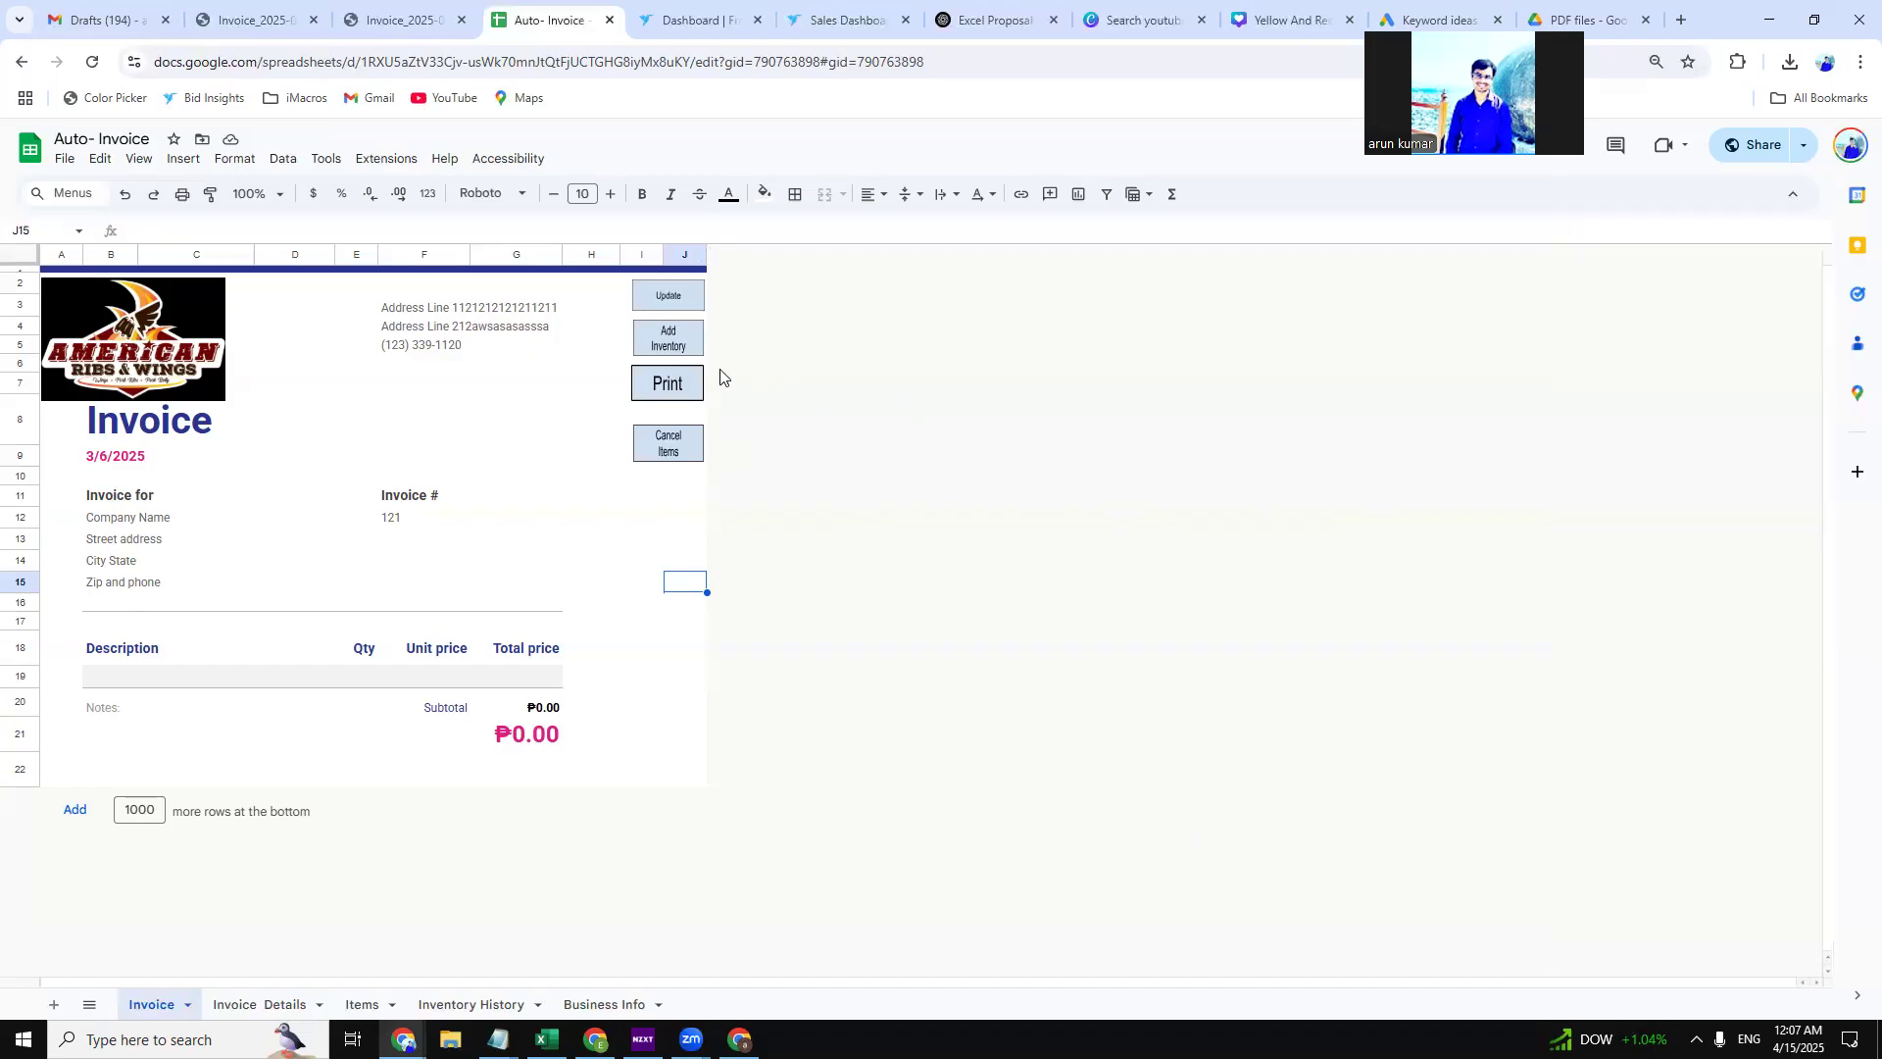
left_click(665, 344)
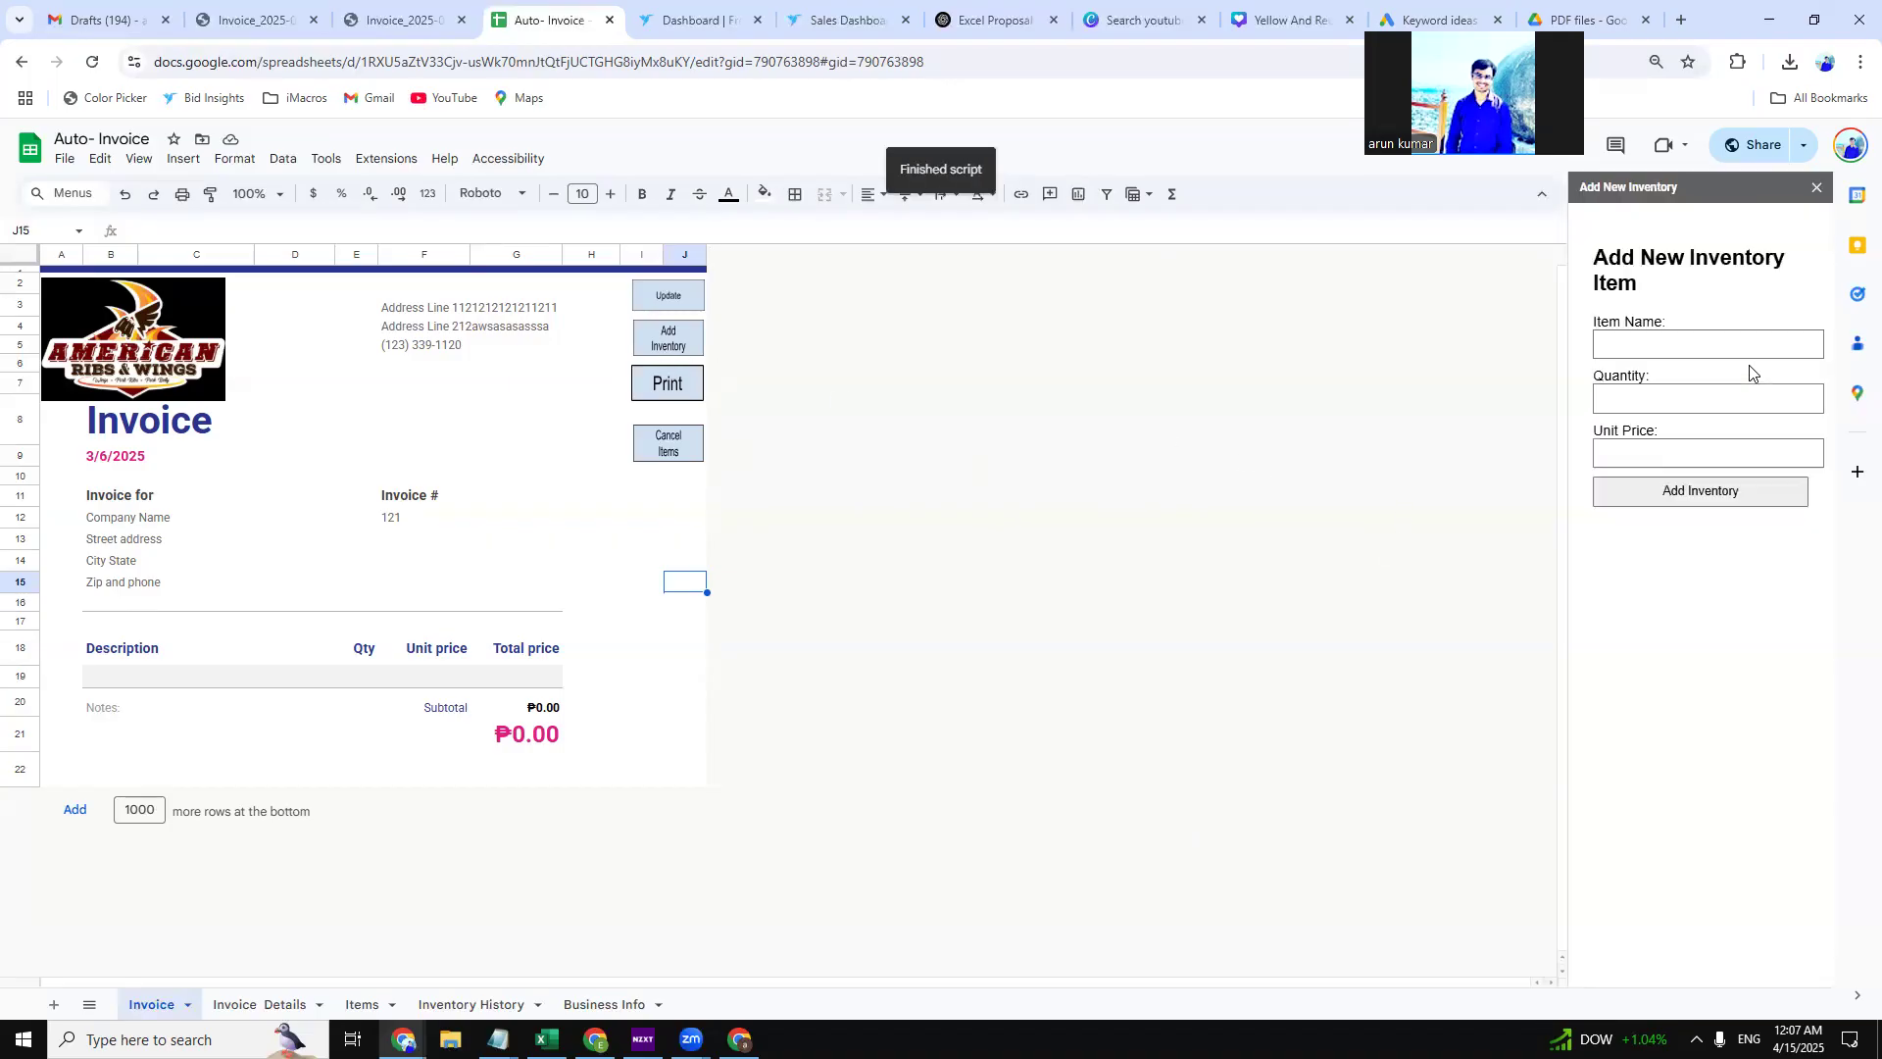
left_click(1628, 349)
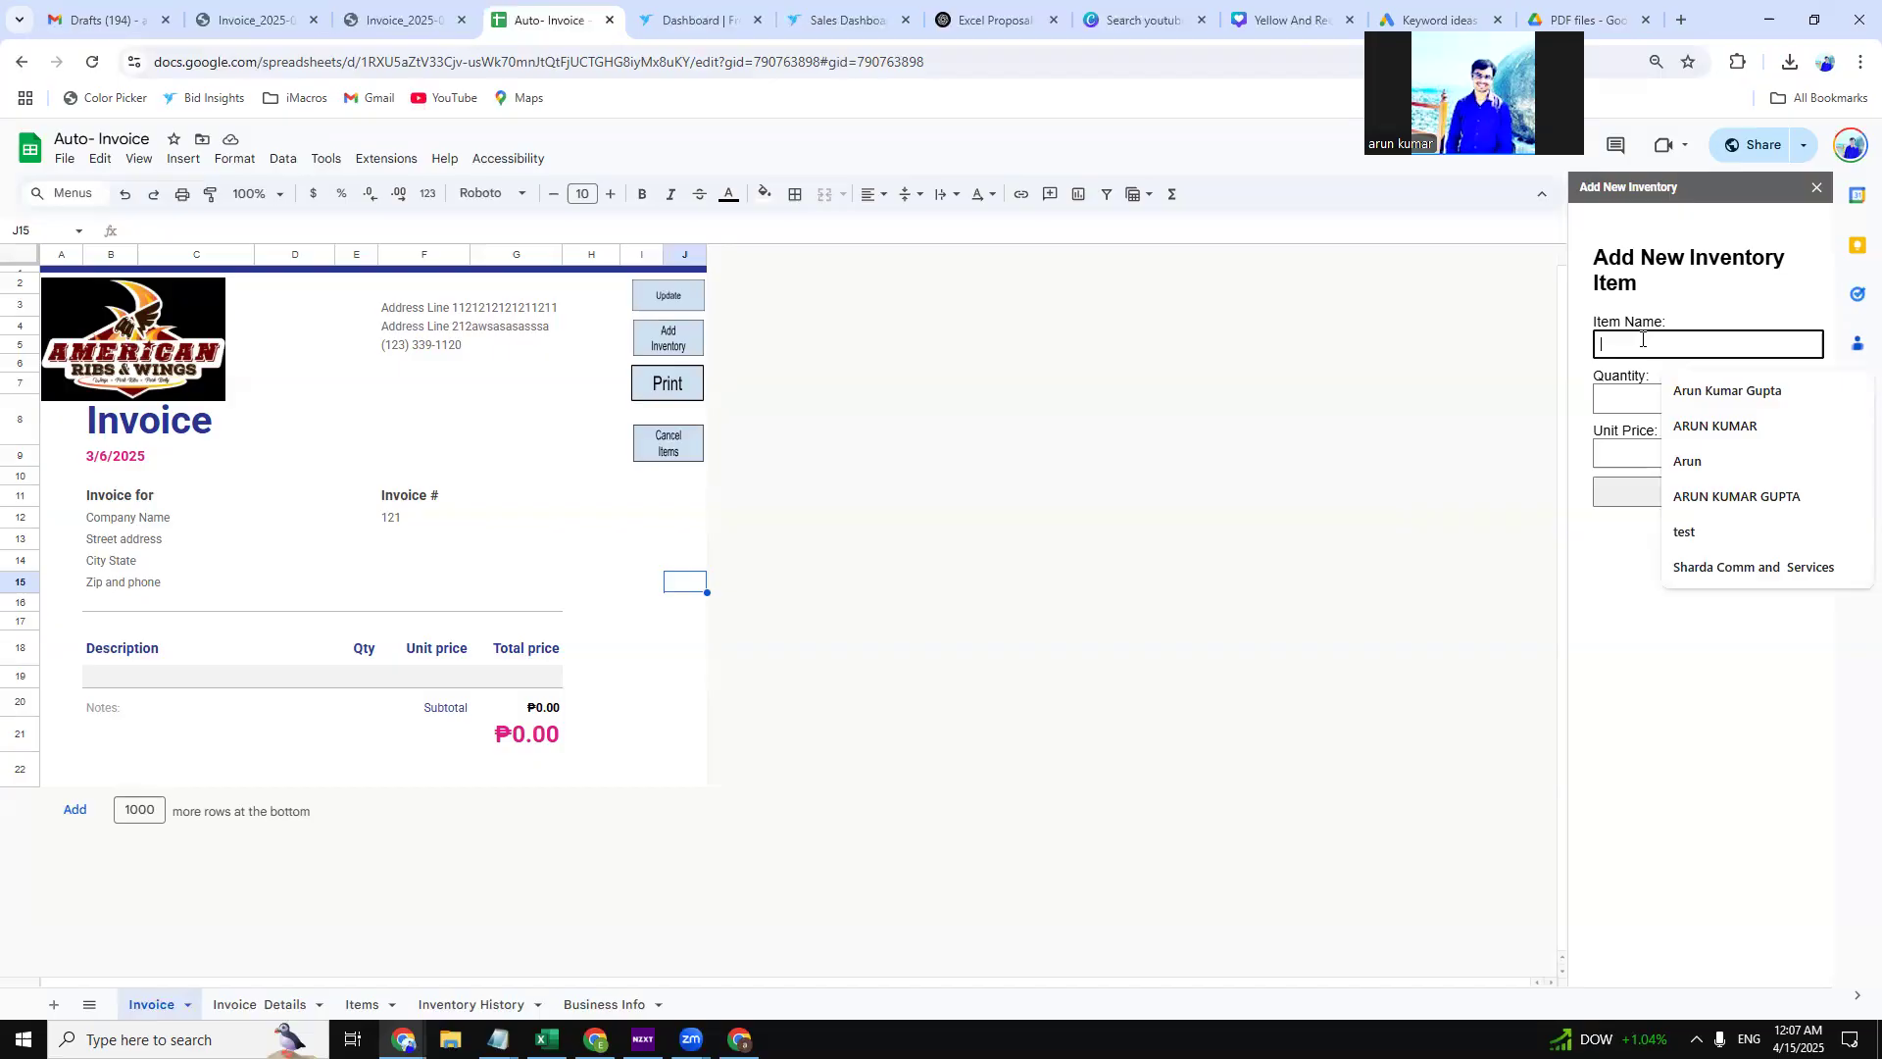
left_click(1654, 400)
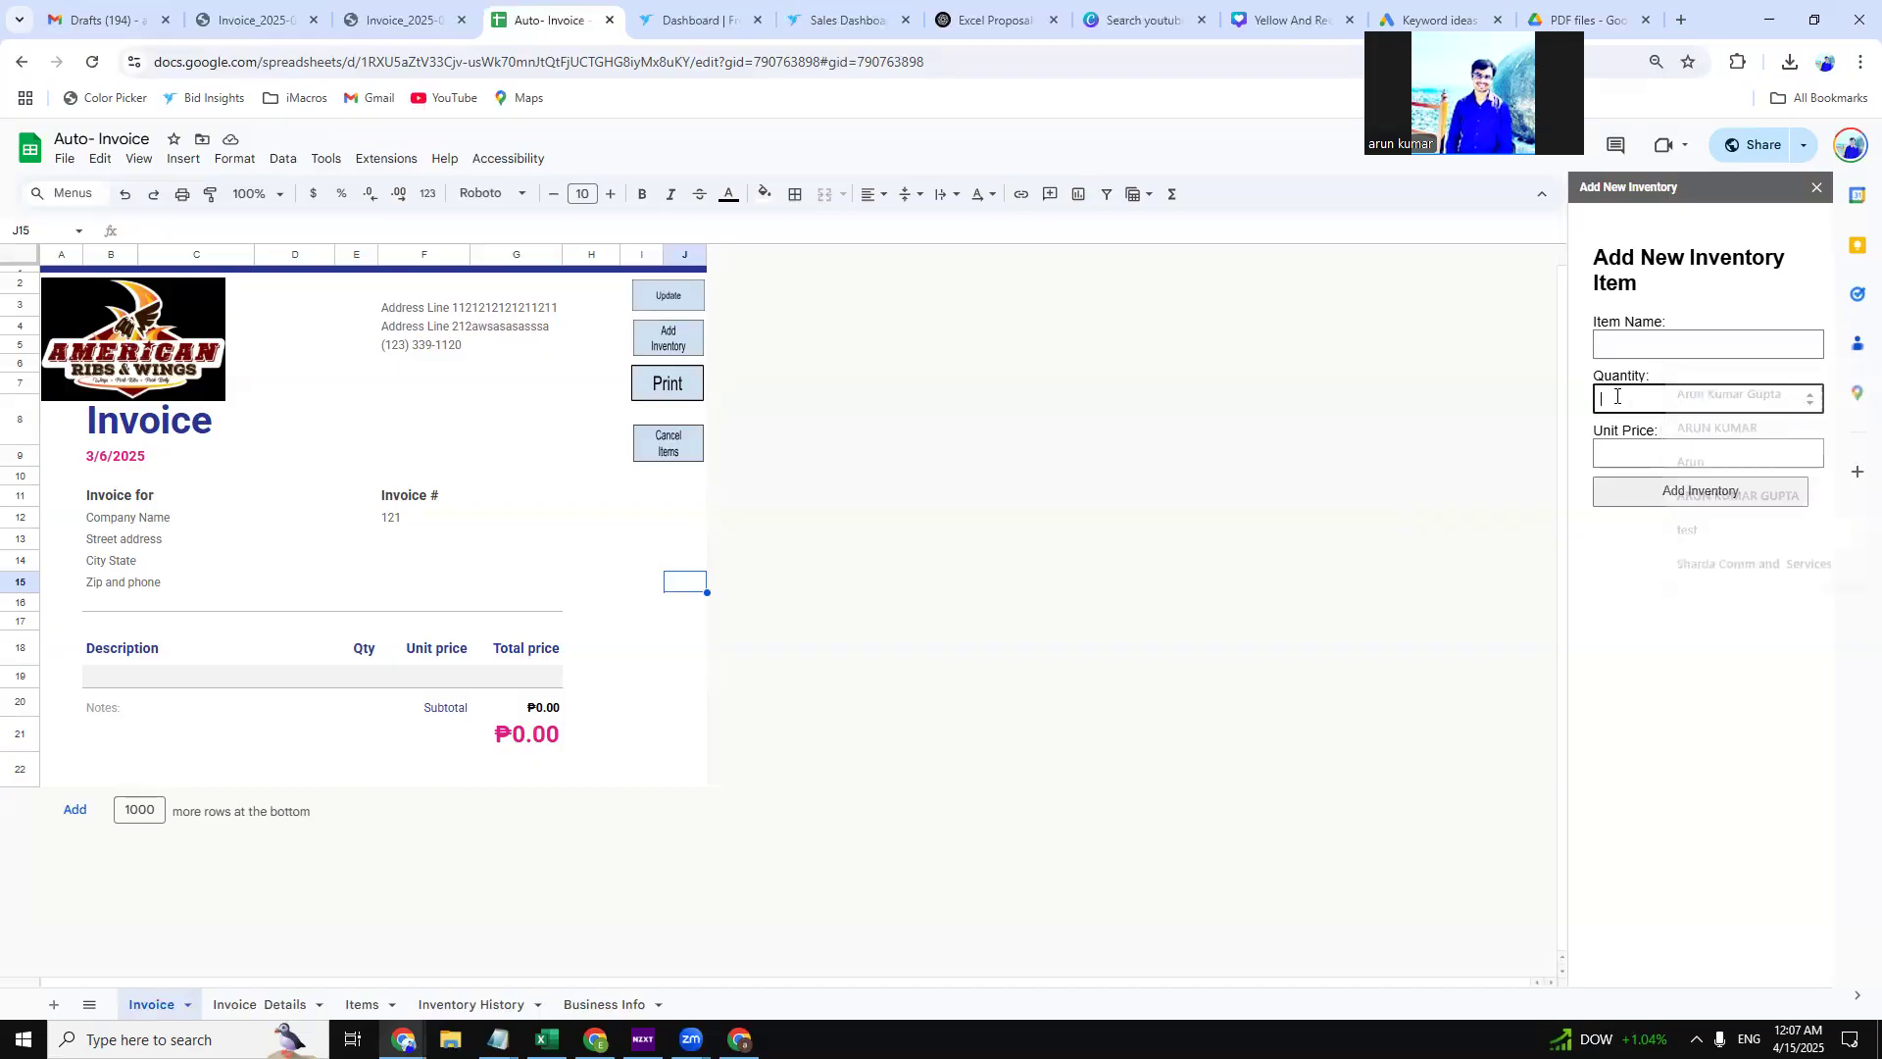
left_click(1816, 187)
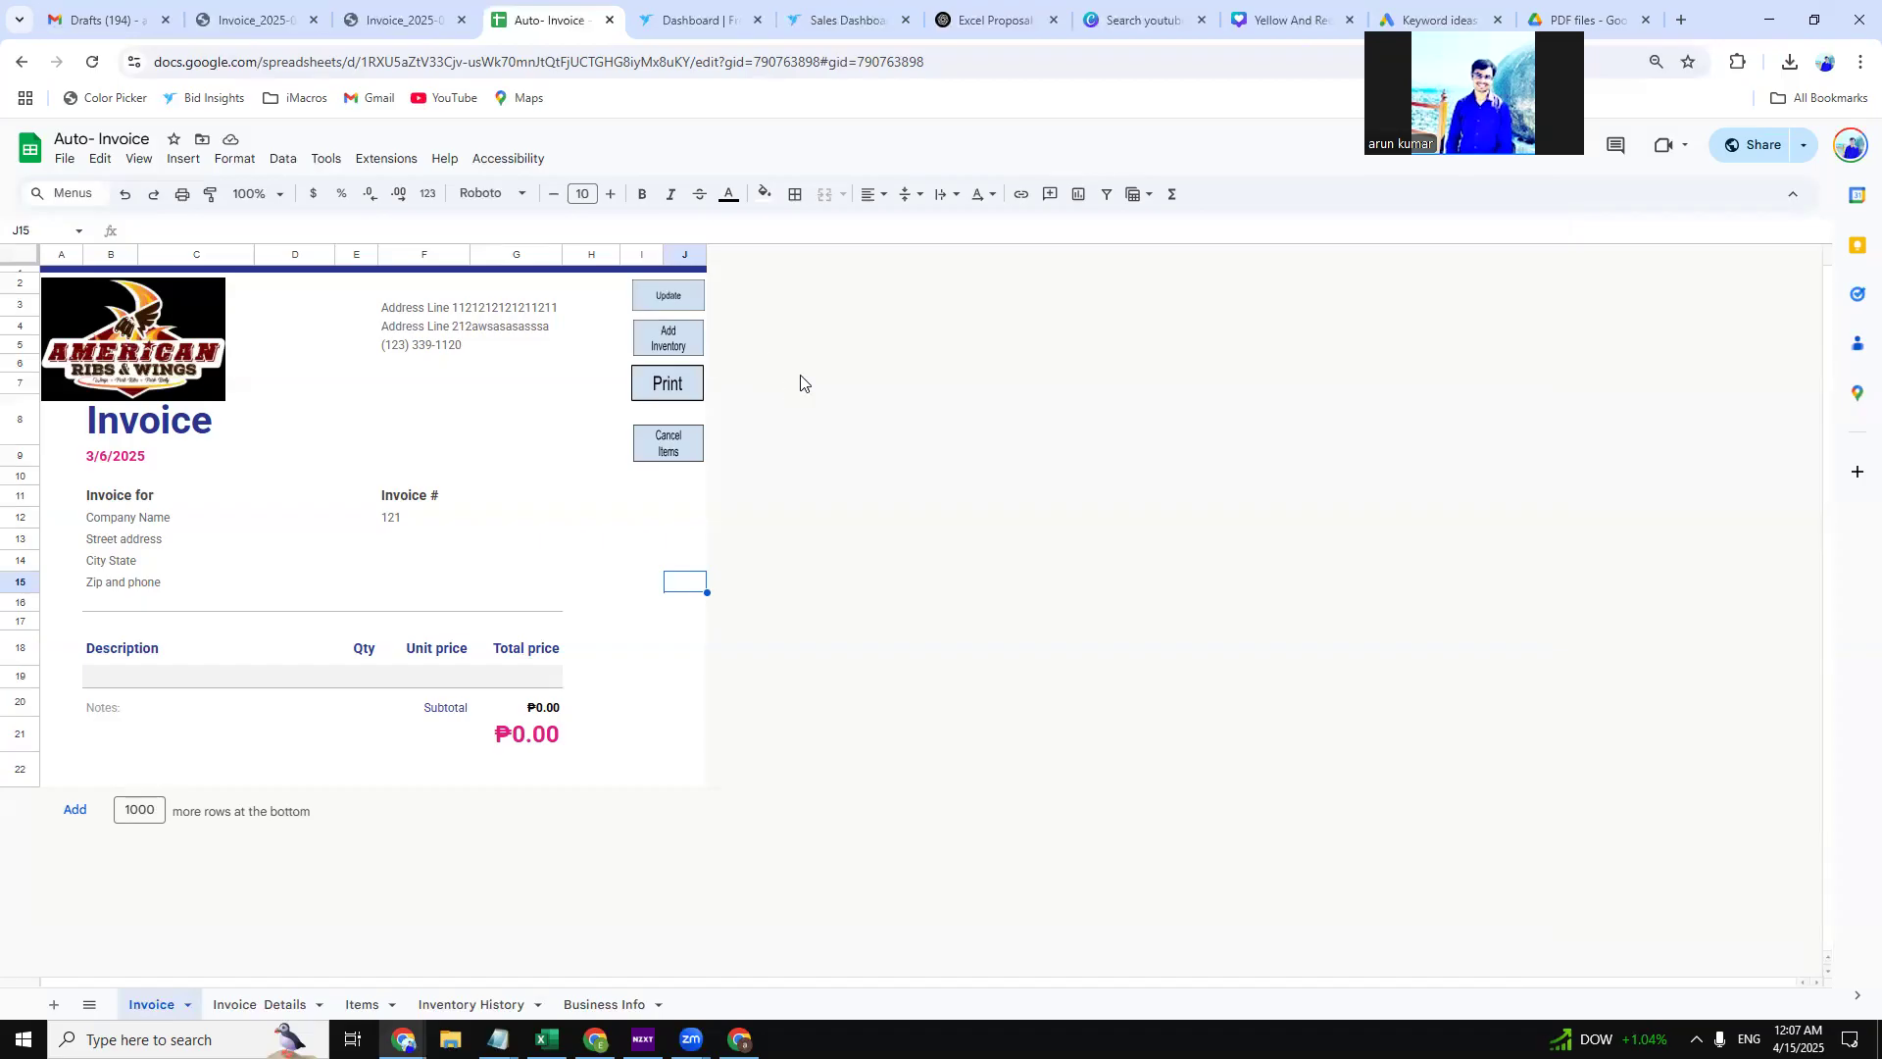
Open the Update Inventory form from the Invoice sheet, choose TestItem1 and enter Item19 as its new description.
left_click(664, 305)
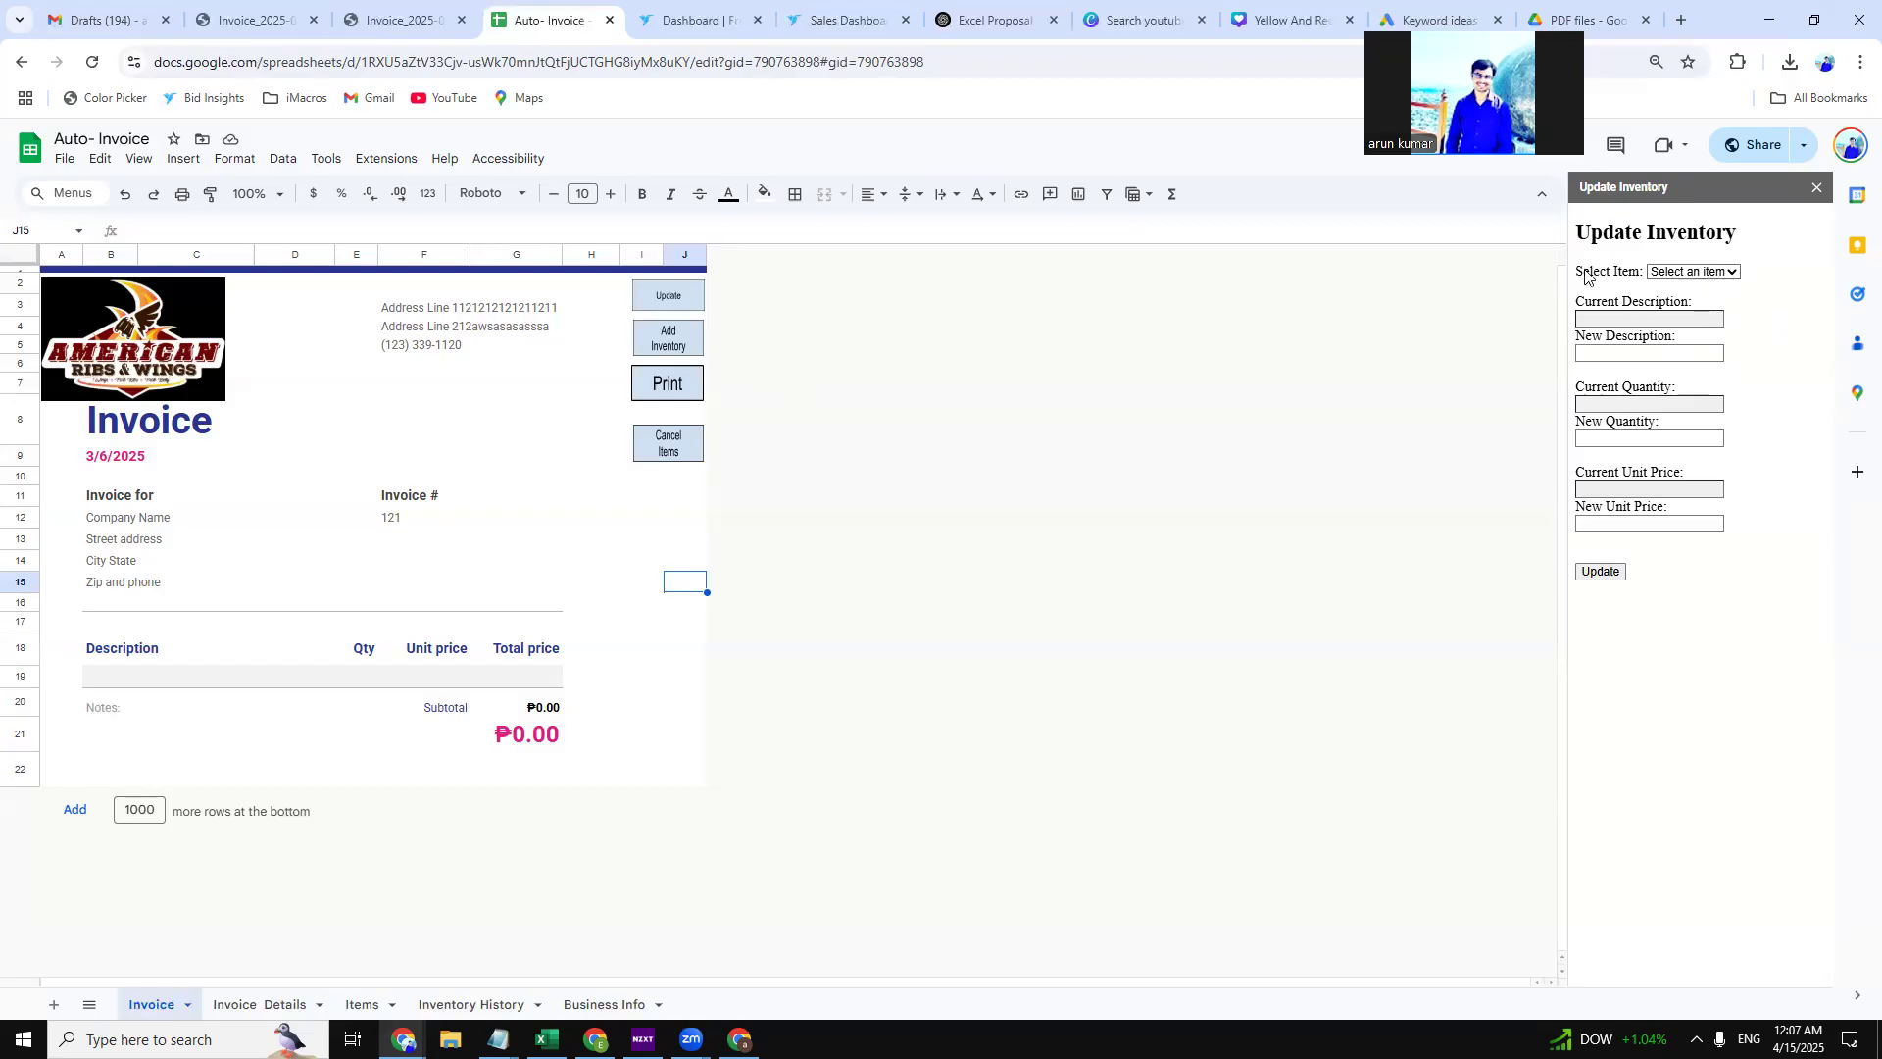
left_click(1682, 275)
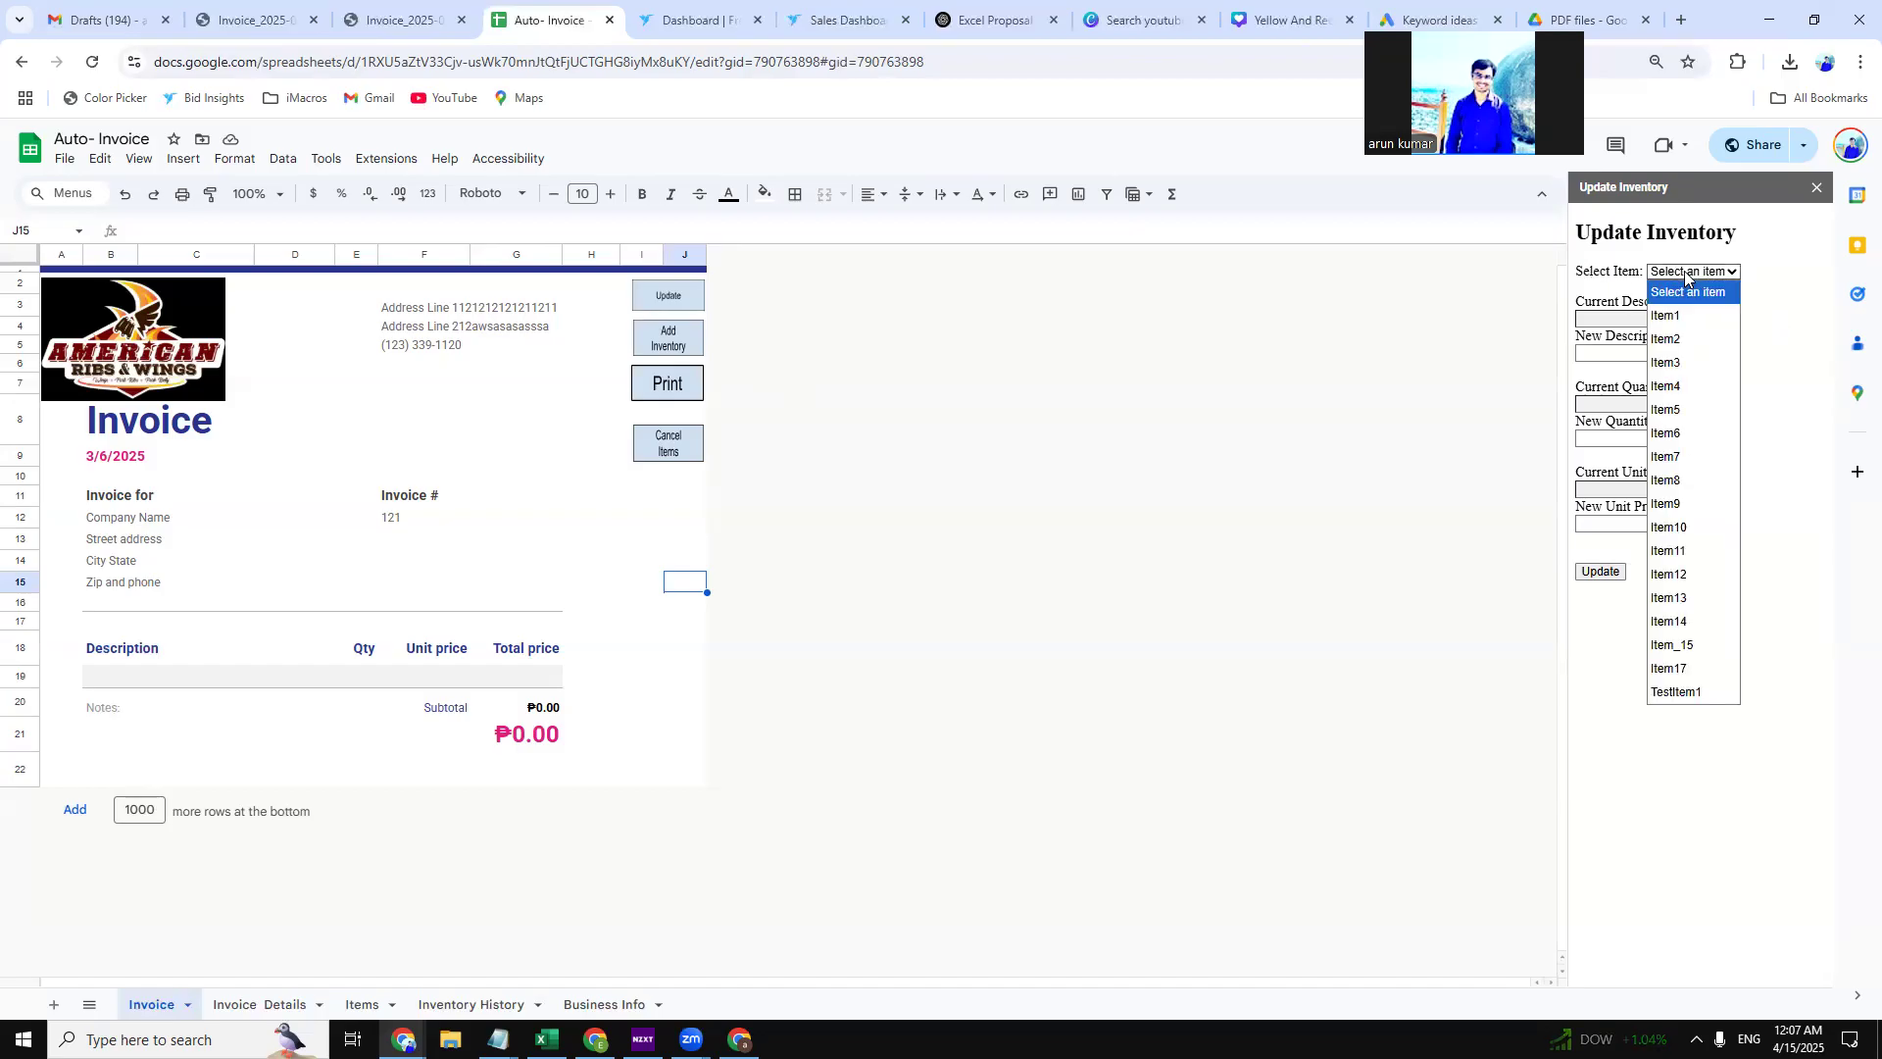
left_click(1670, 696)
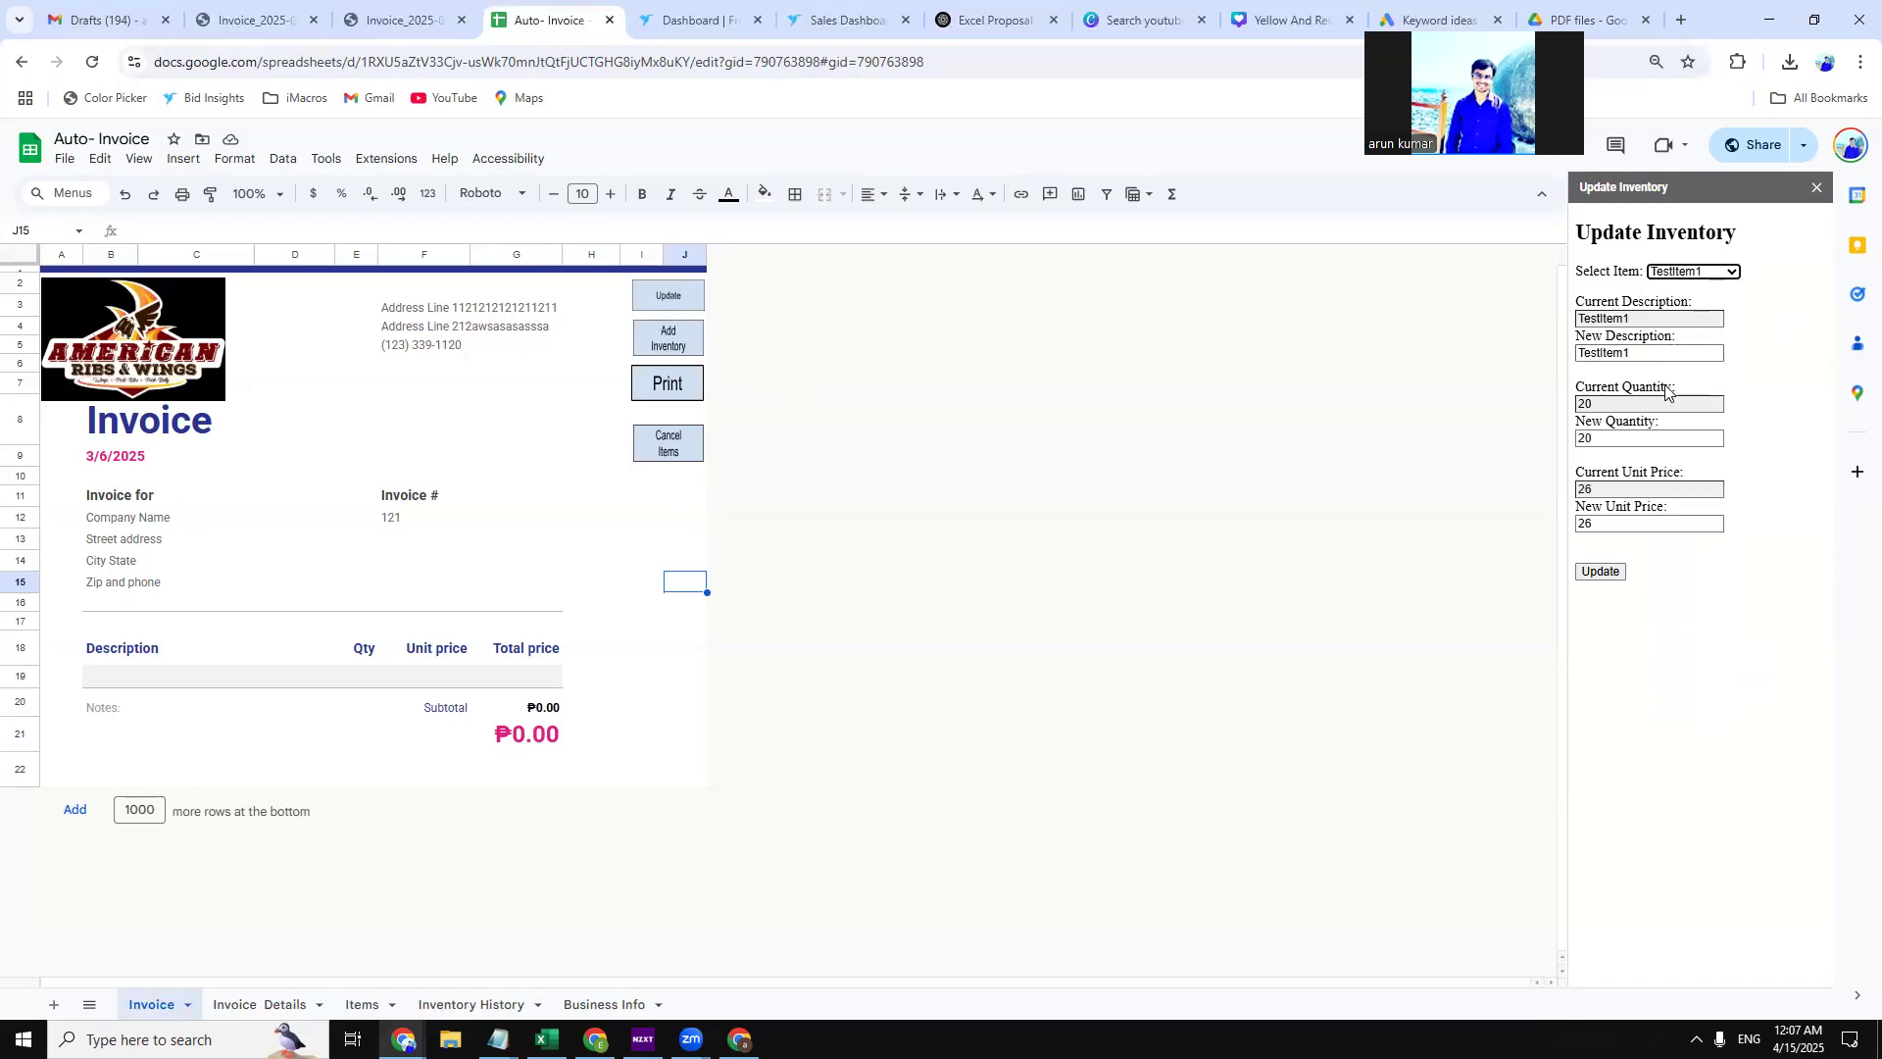
left_click(1643, 357)
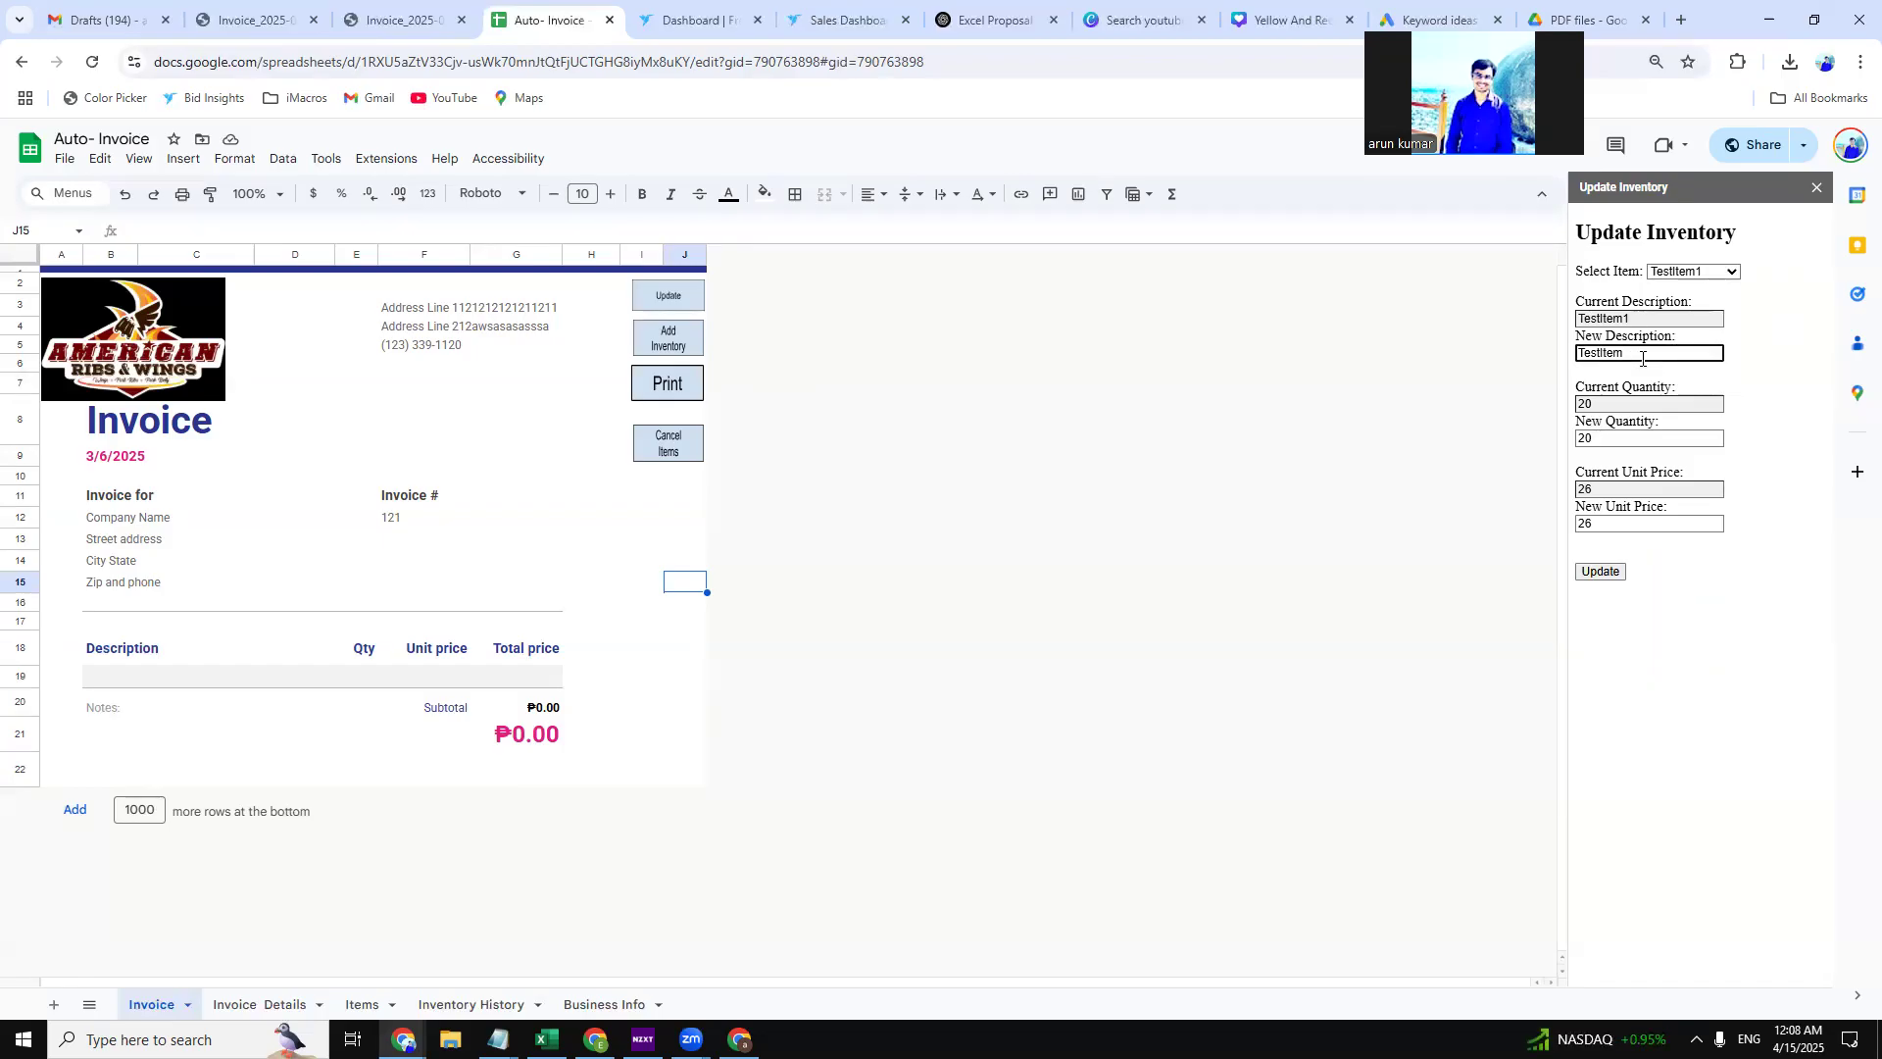
key("BackSpace")
key("BackSpace")
key("BackSpace")
key("BackSpace")
key("BackSpace")
key("BackSpace")
Set the new quantity to 25 and the new unit price to 12, and submit the inventory update.
left_click(1633, 443)
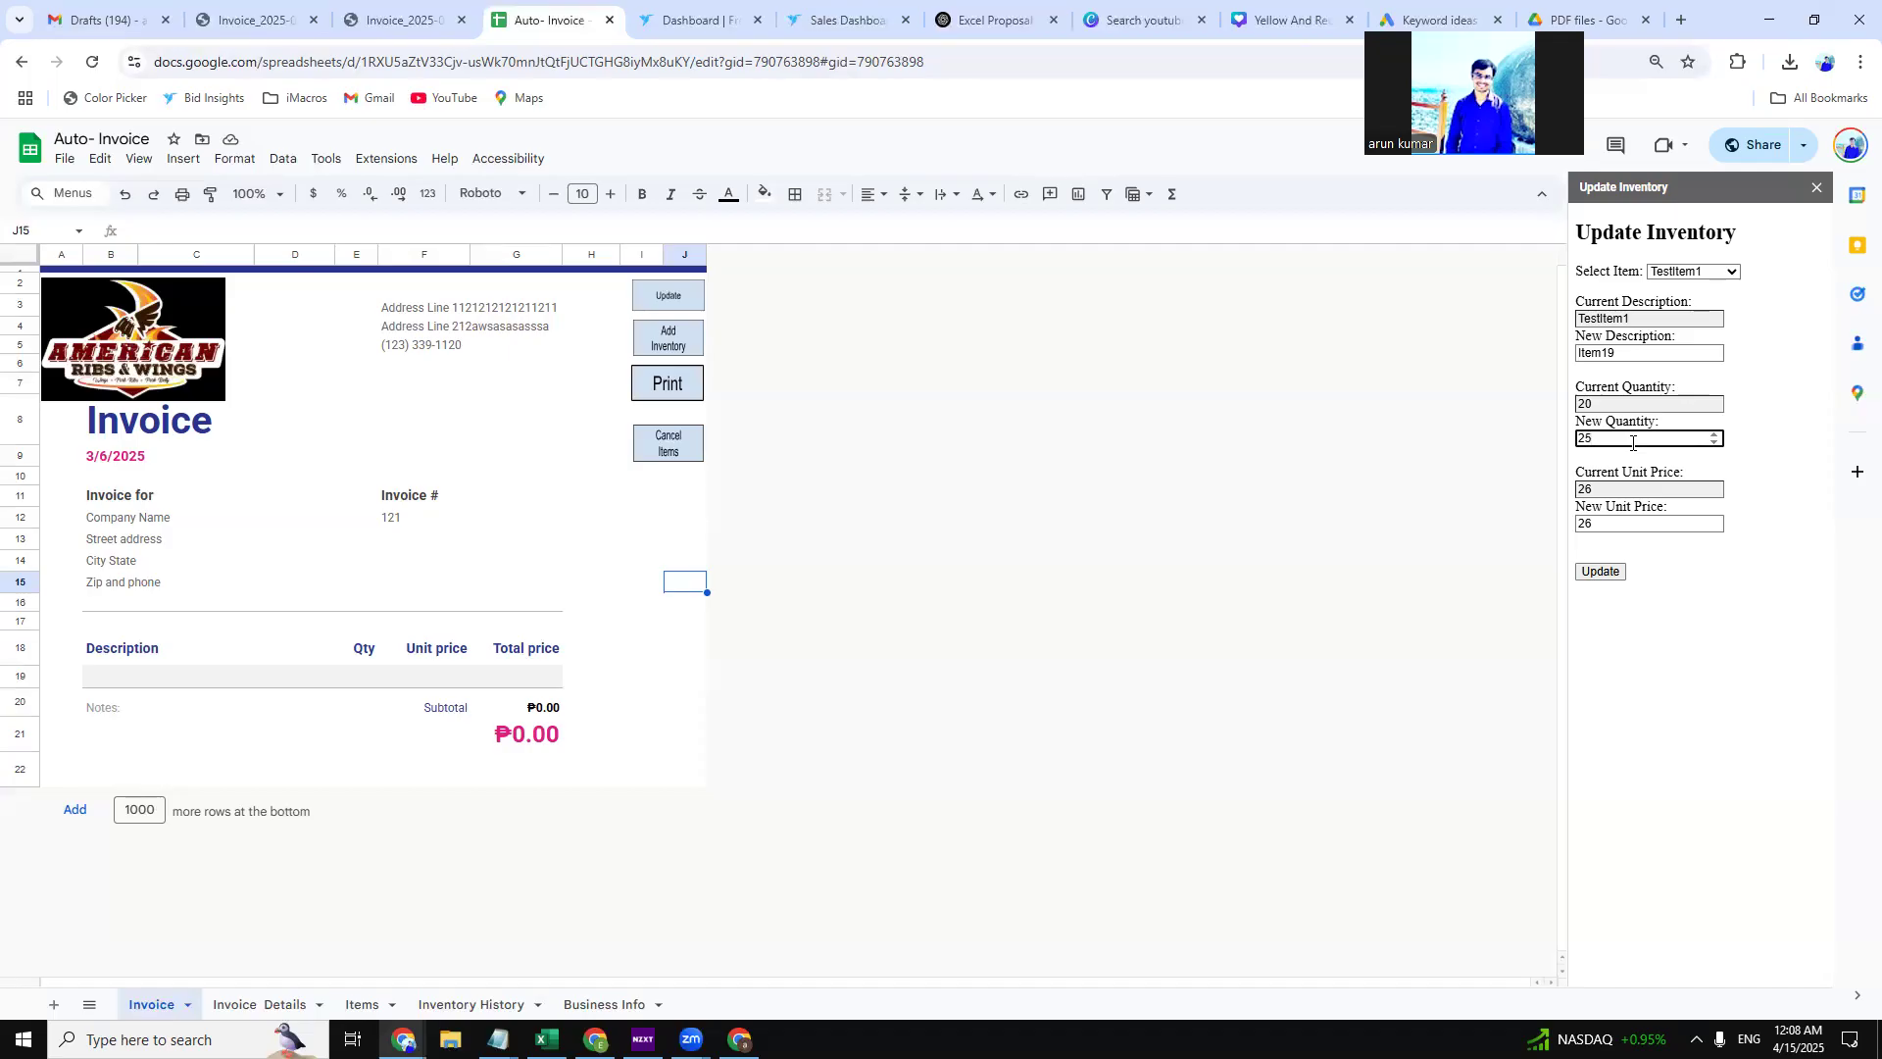
left_click(1693, 596)
left_click(1629, 531)
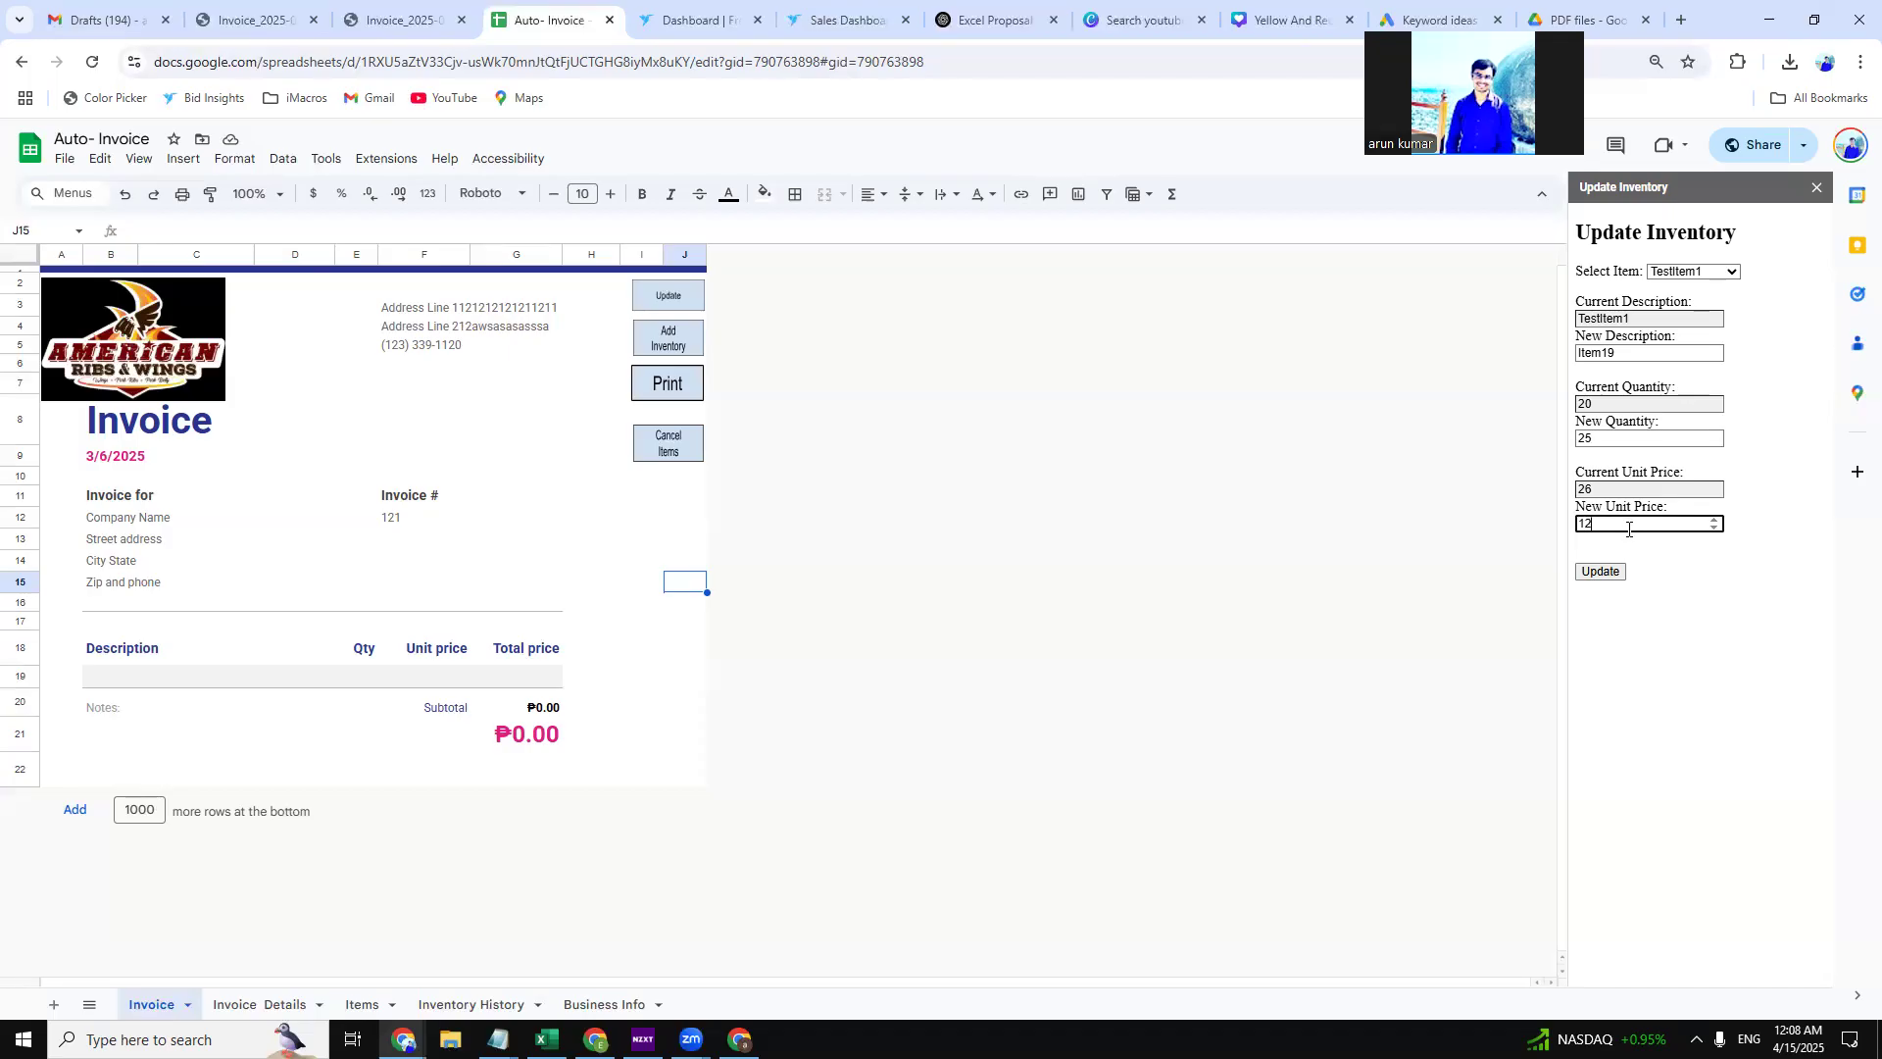
left_click(1623, 570)
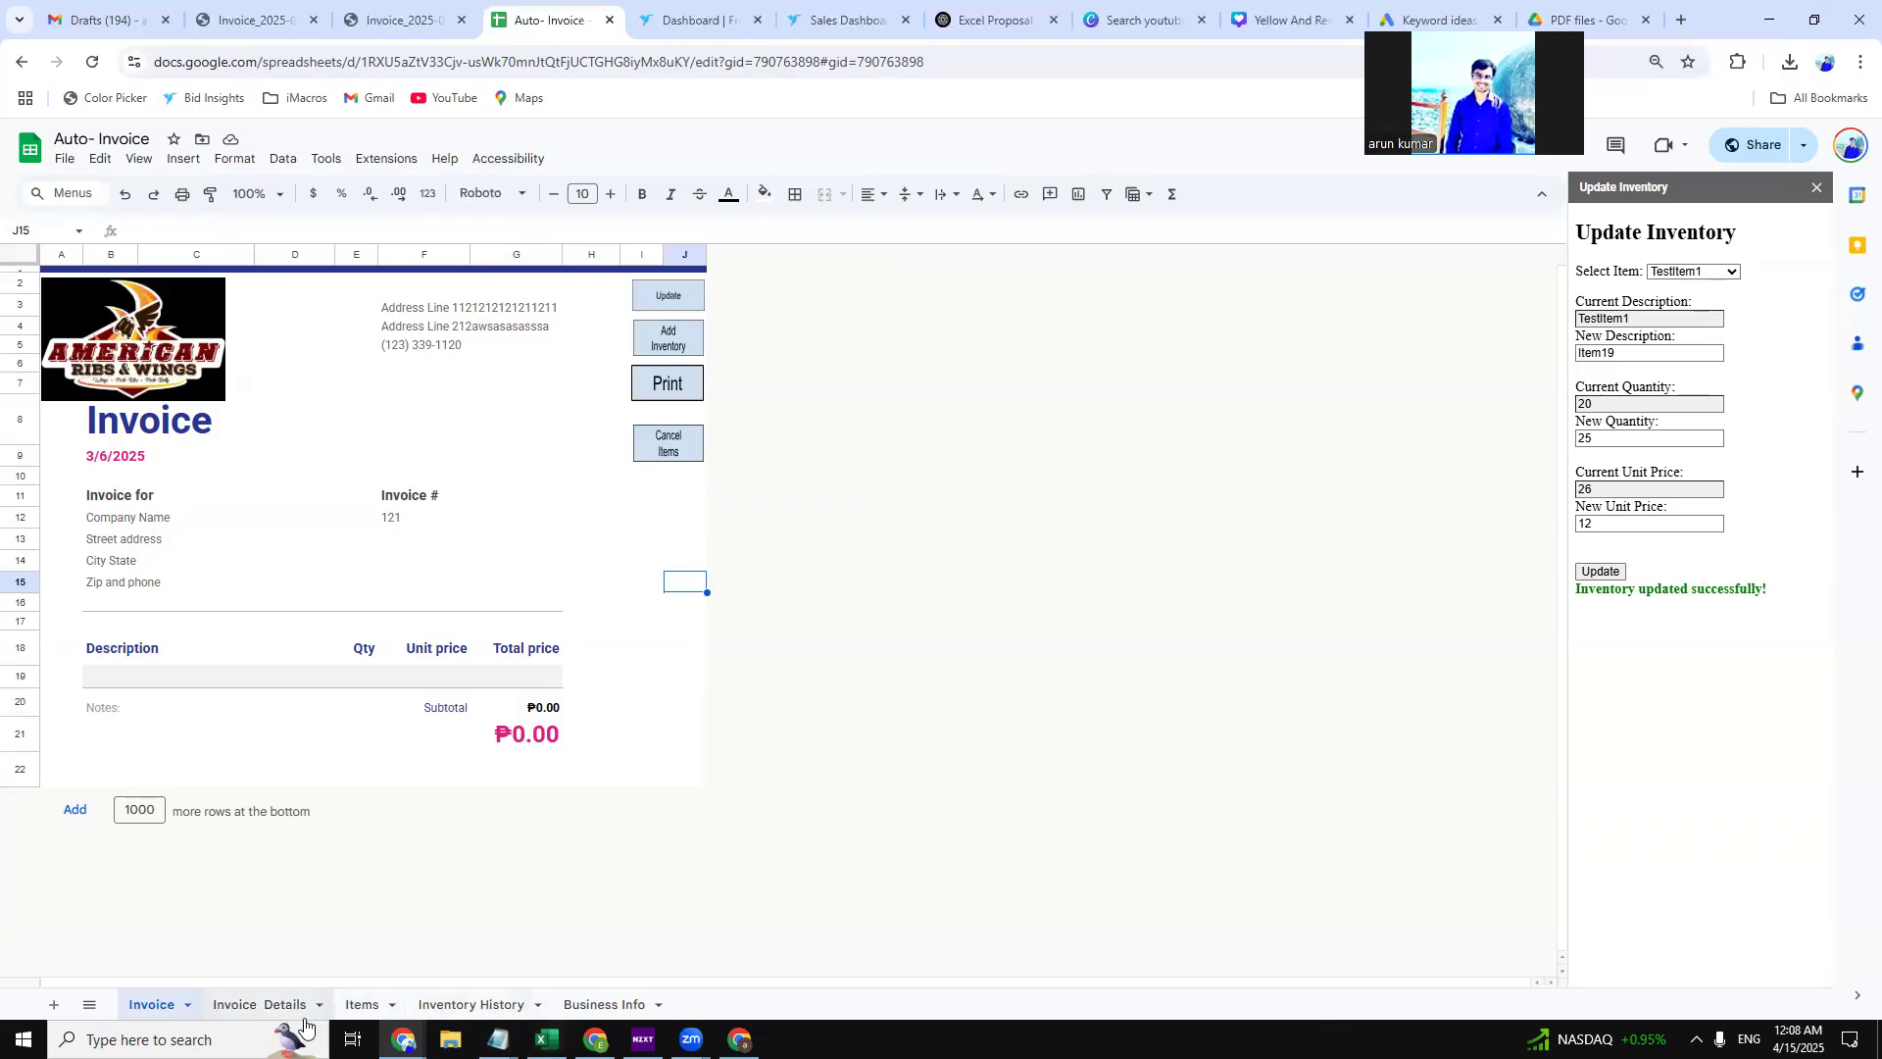
Check Item19's quantity and unit price on the Items sheet and the Inventory History log, and close the Update Inventory form.
left_click(361, 1003)
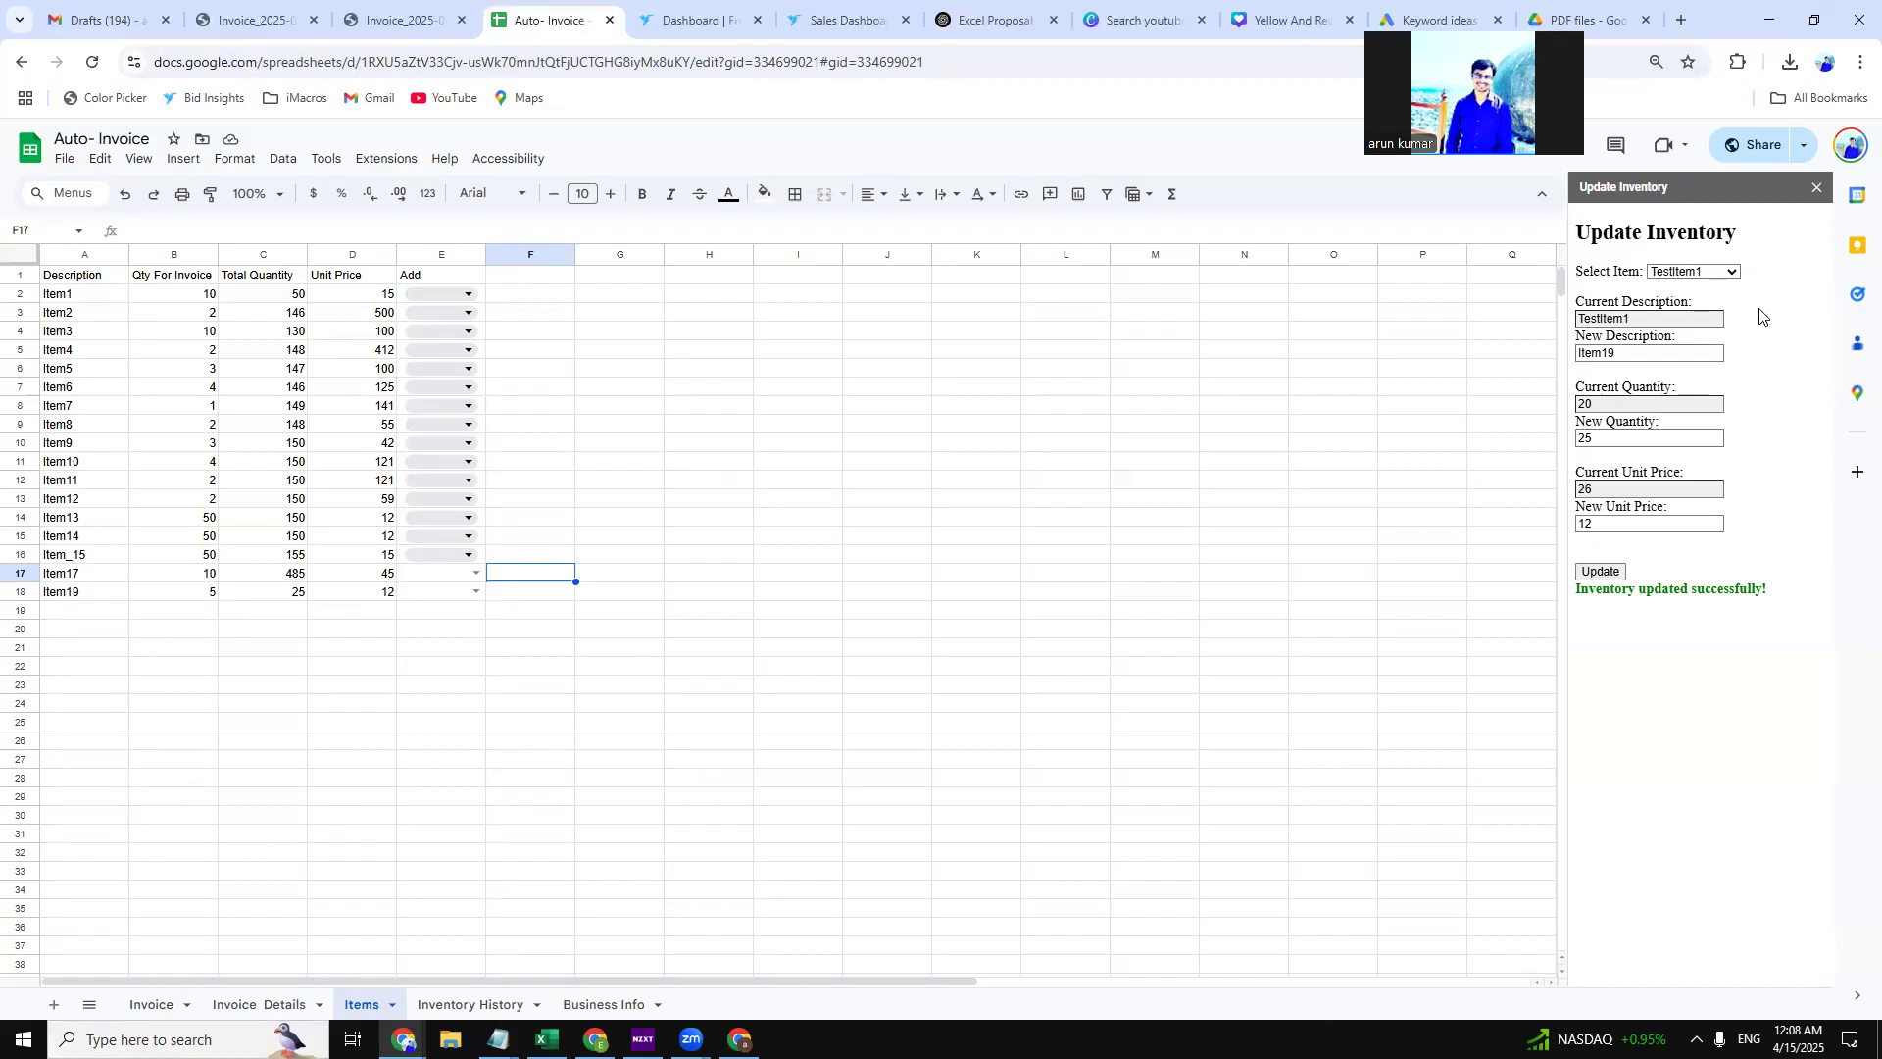
left_click(289, 592)
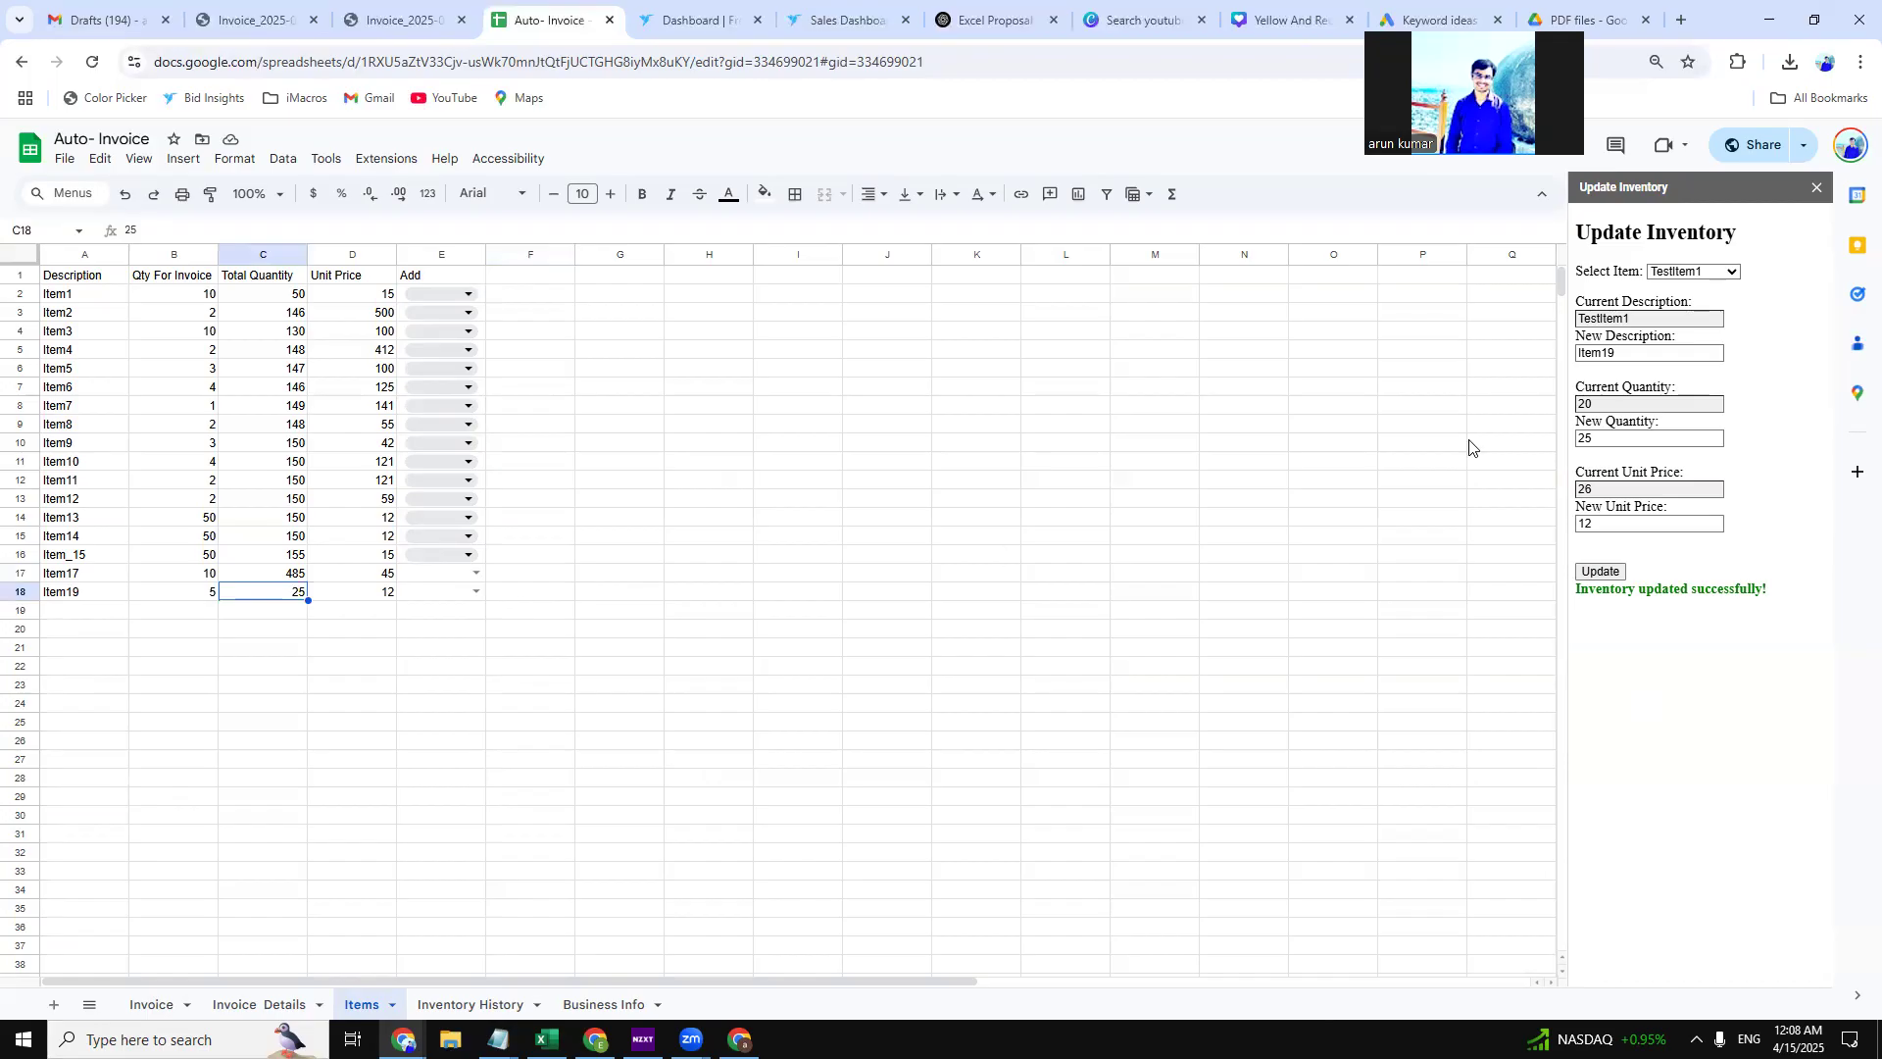
left_click(381, 589)
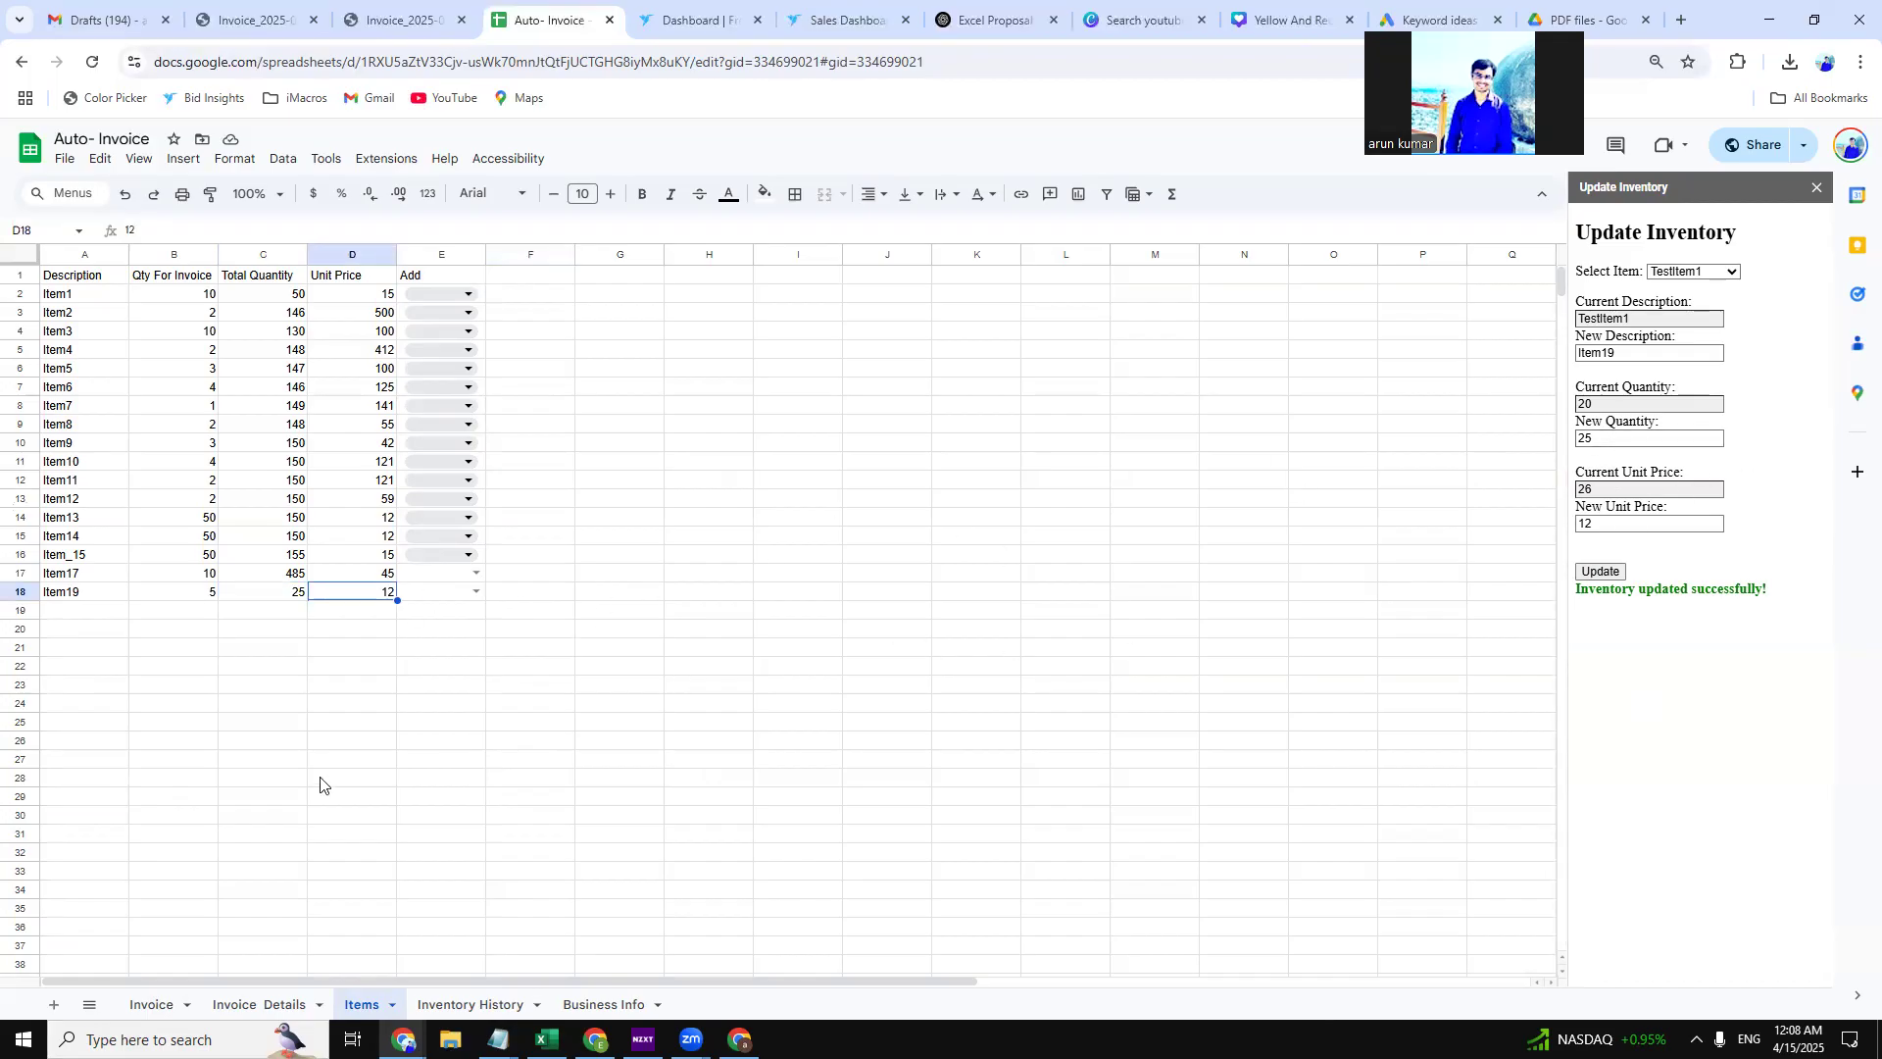
left_click(490, 1007)
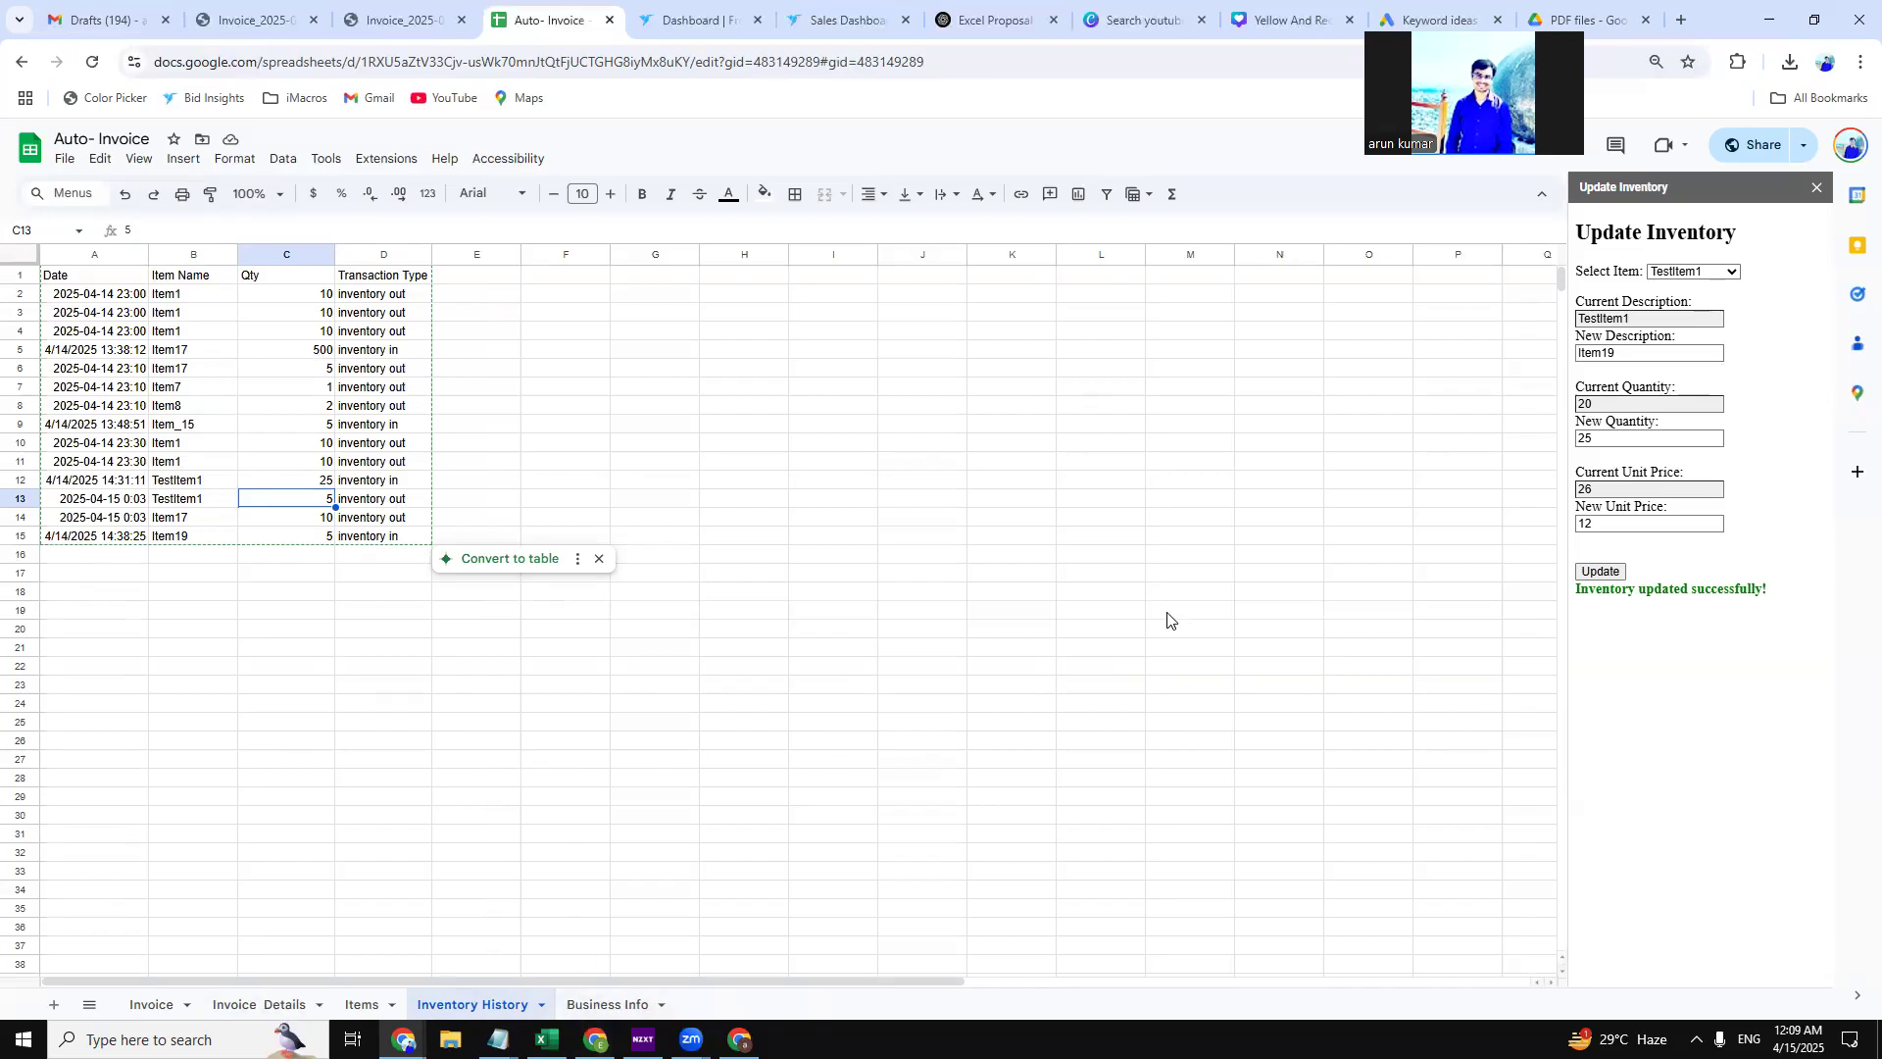
left_click(157, 1005)
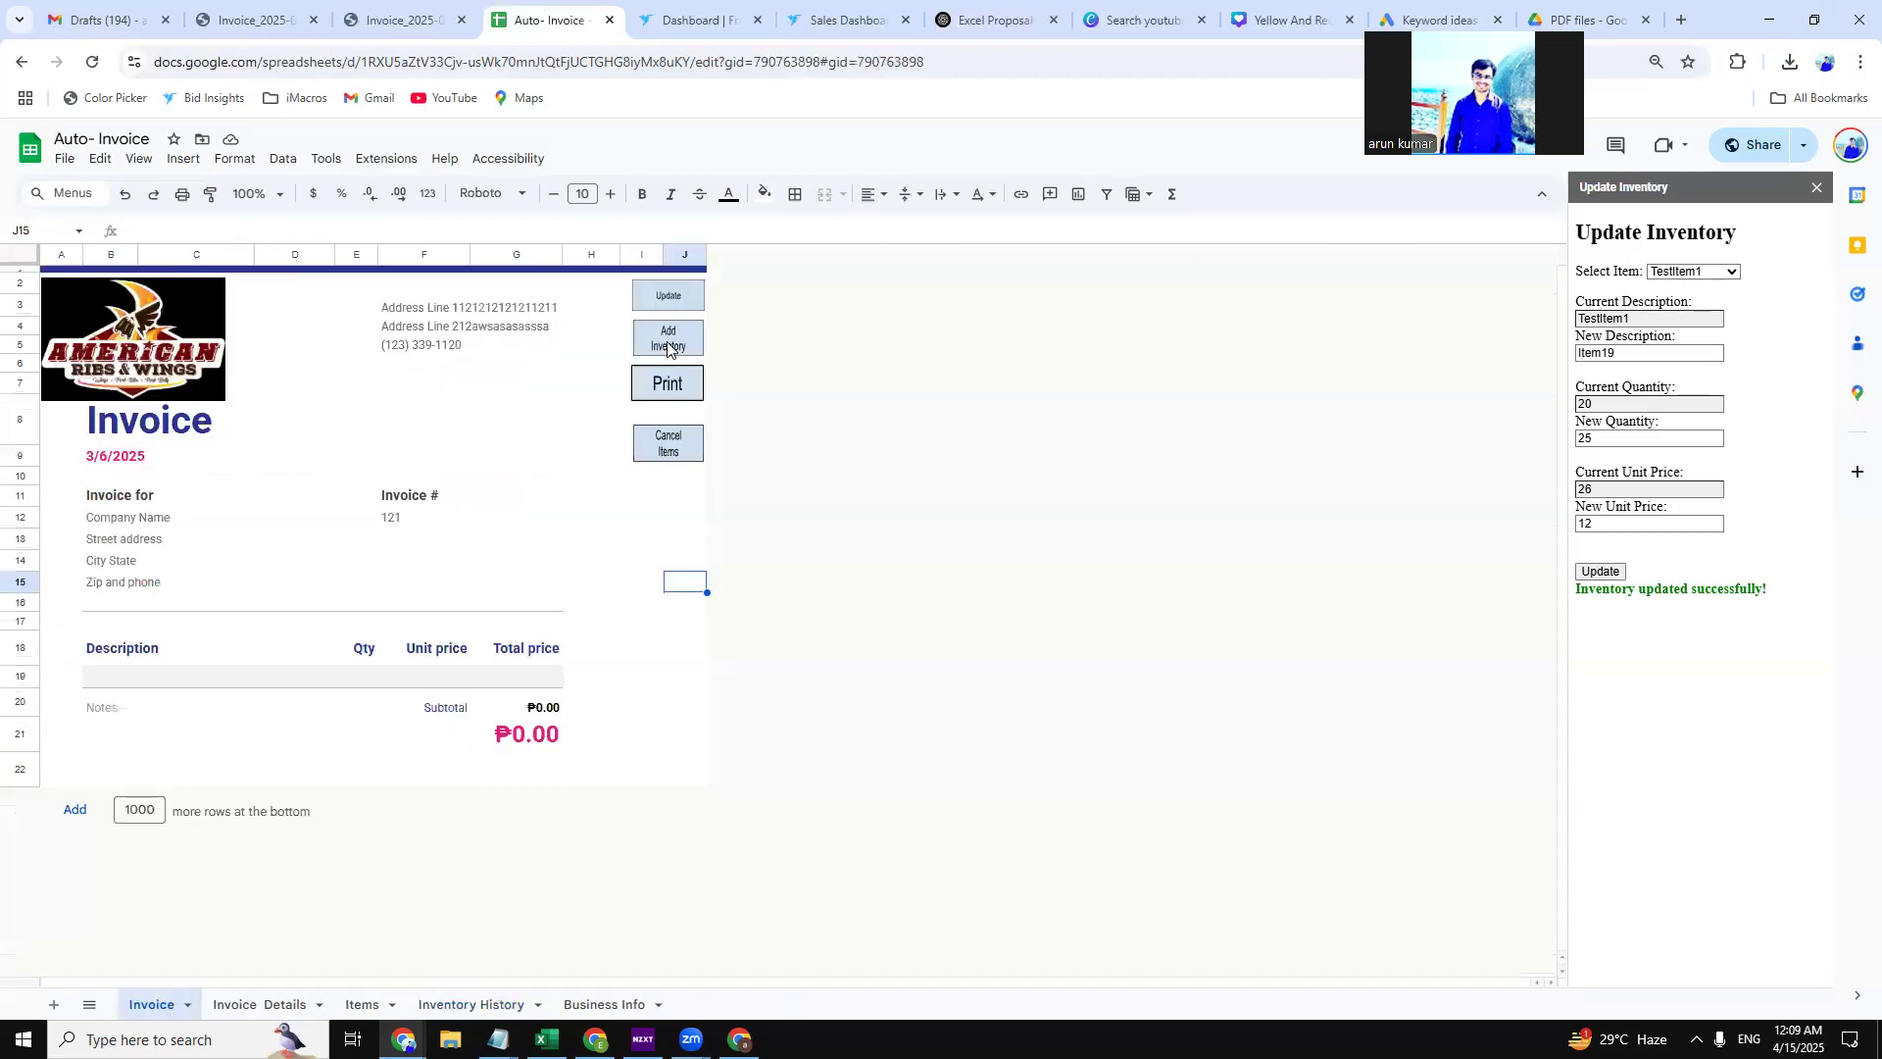
left_click(1819, 188)
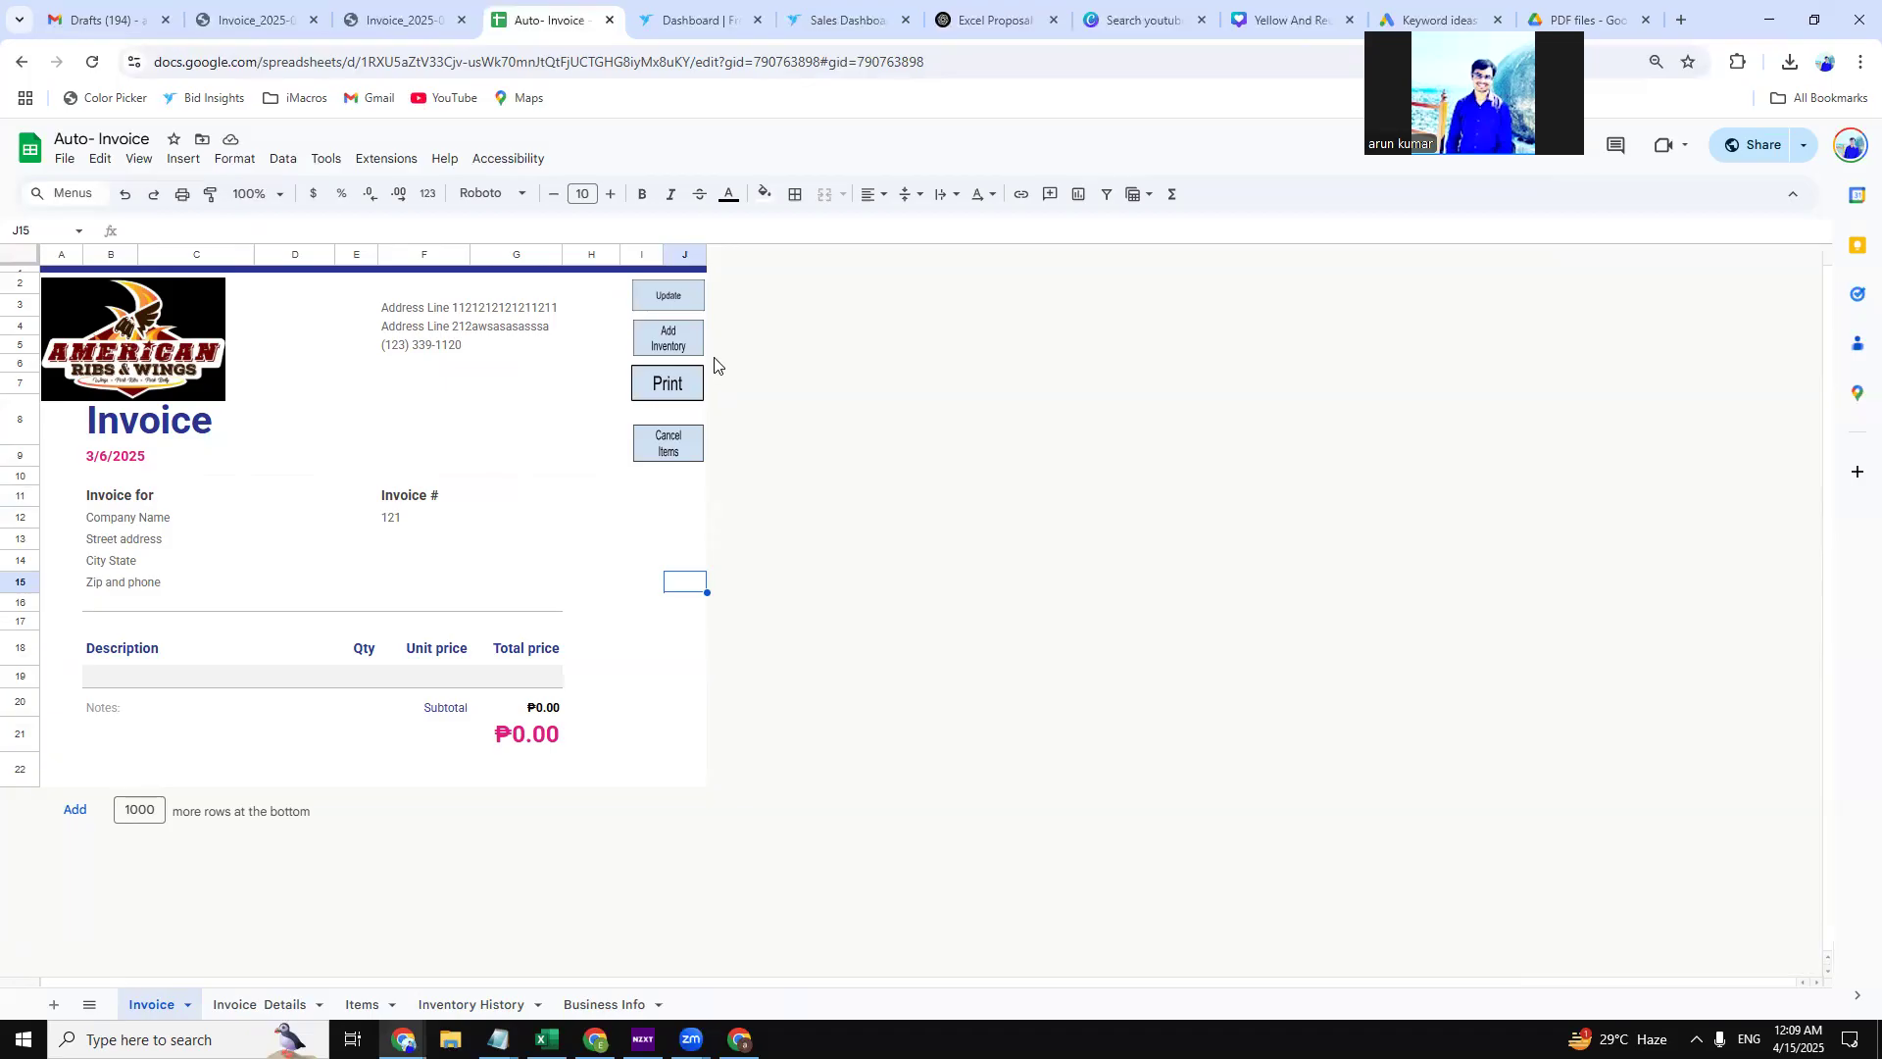
Add Item17 to the invoice from its row on the Items sheet and acknowledge the message.
left_click(362, 1004)
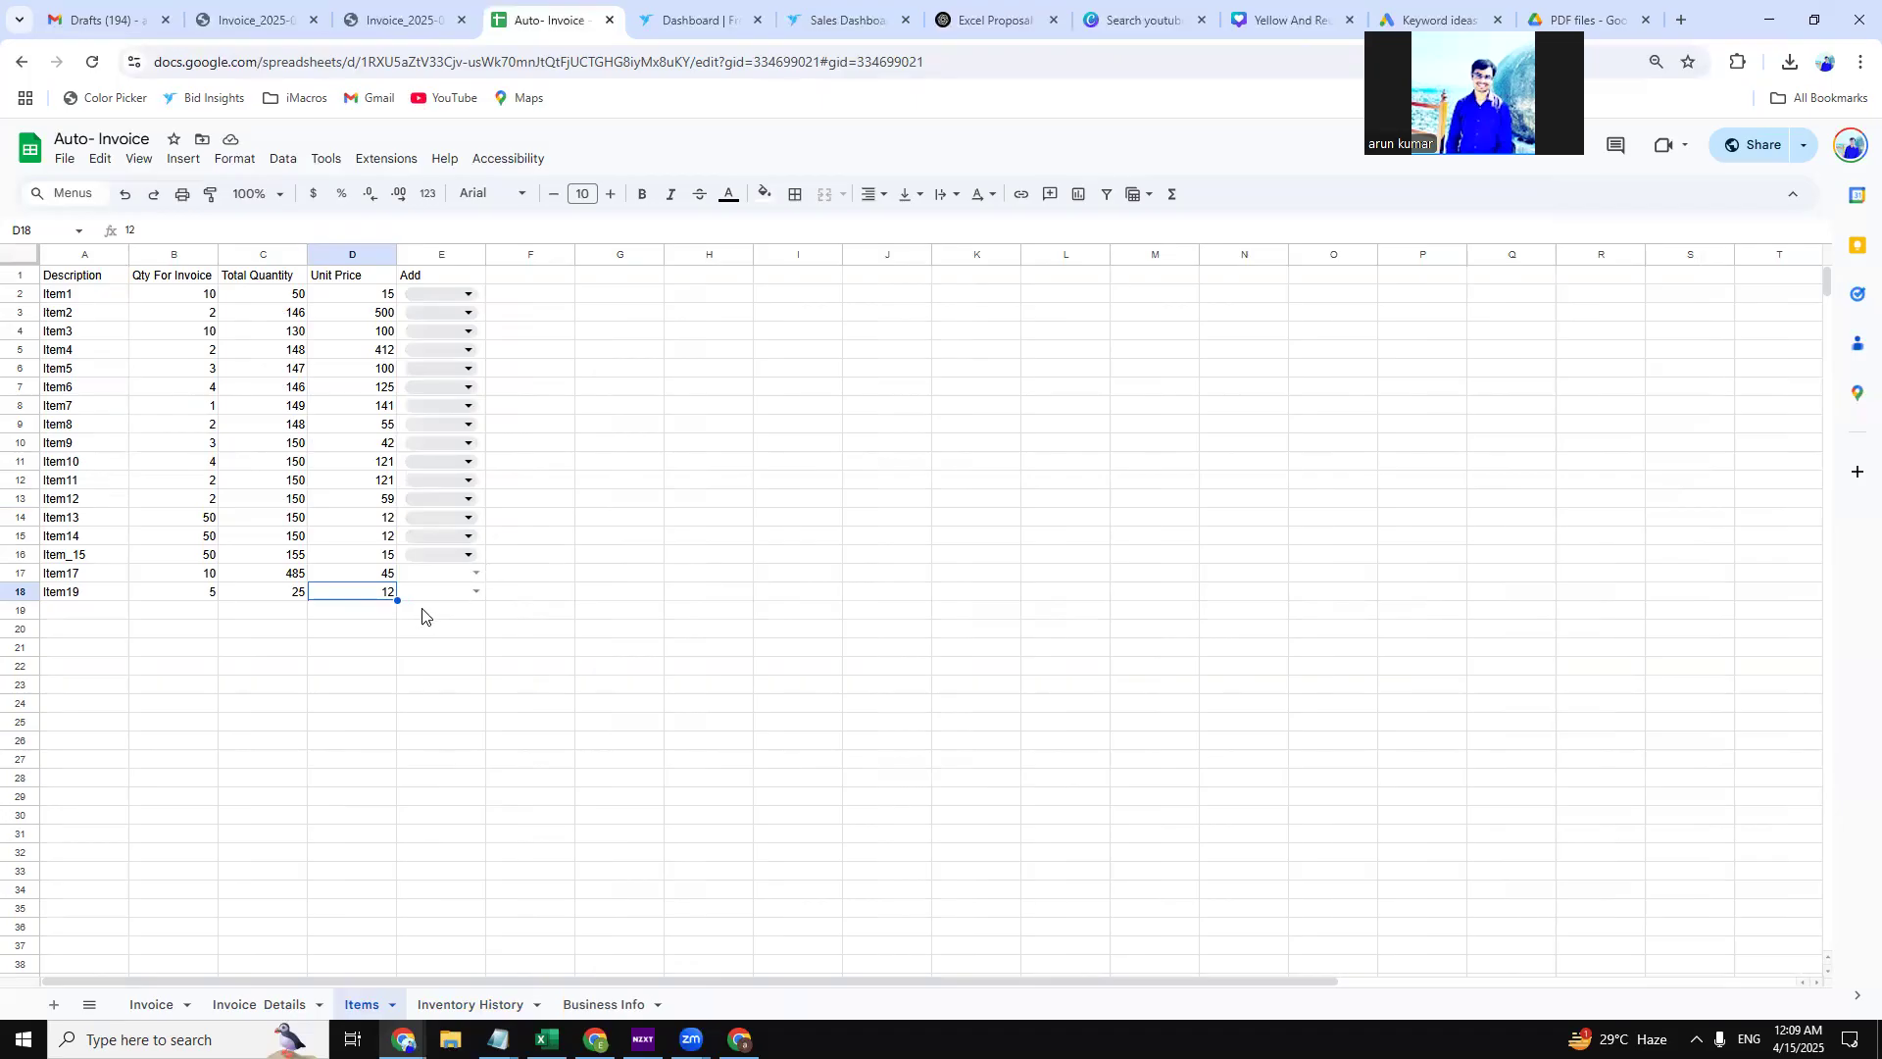
left_click(475, 591)
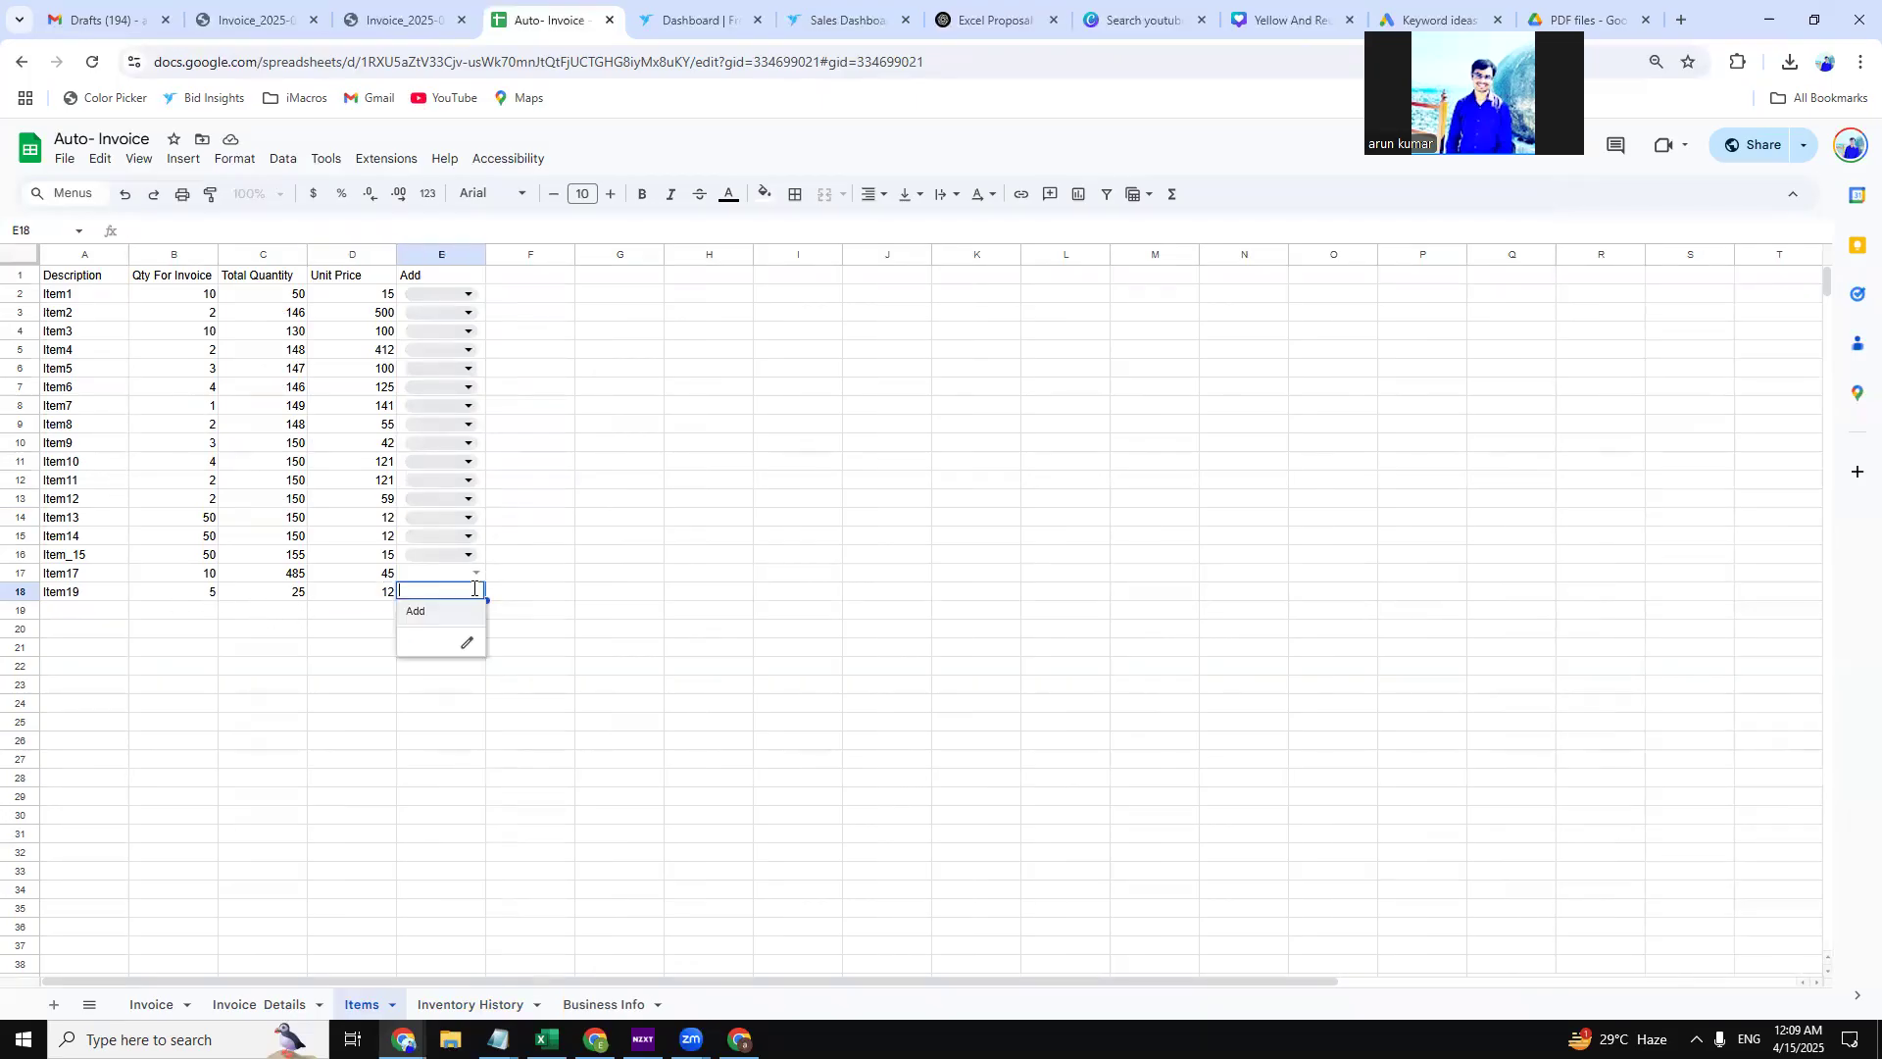
left_click(82, 581)
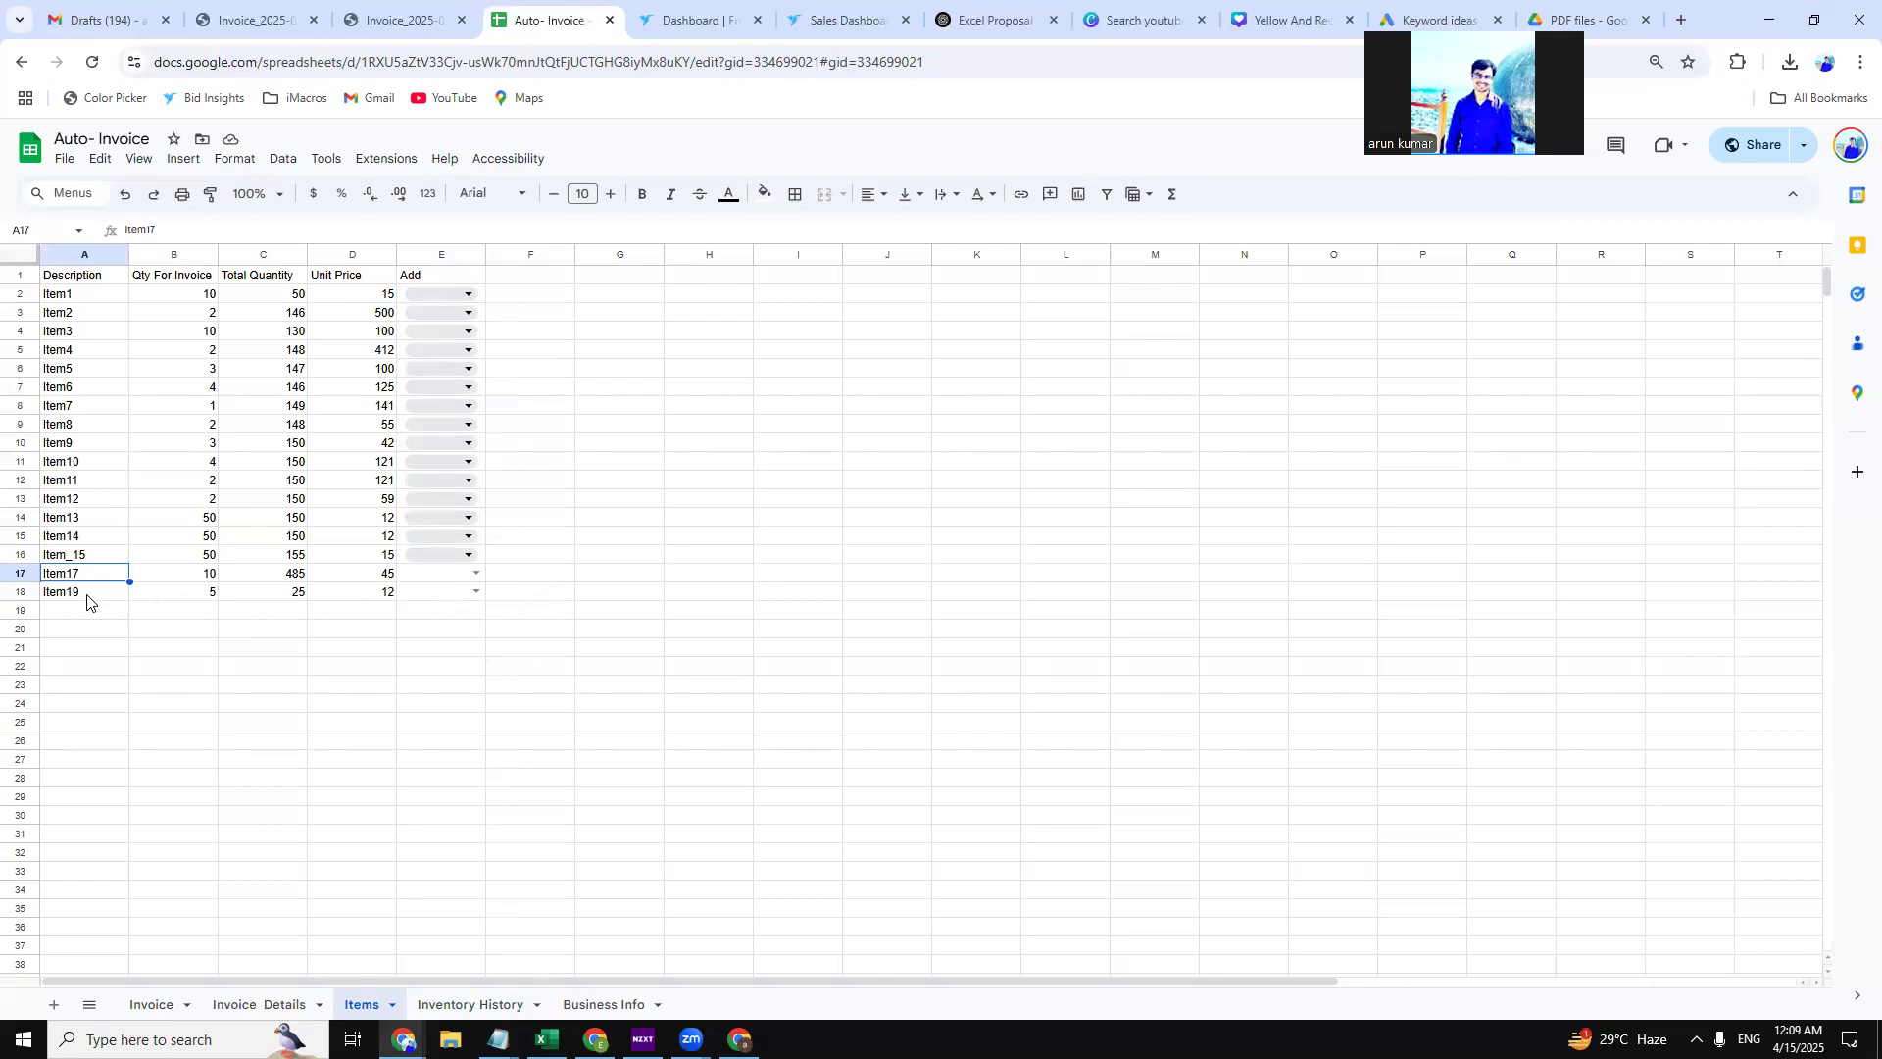
left_click(476, 574)
left_click(428, 605)
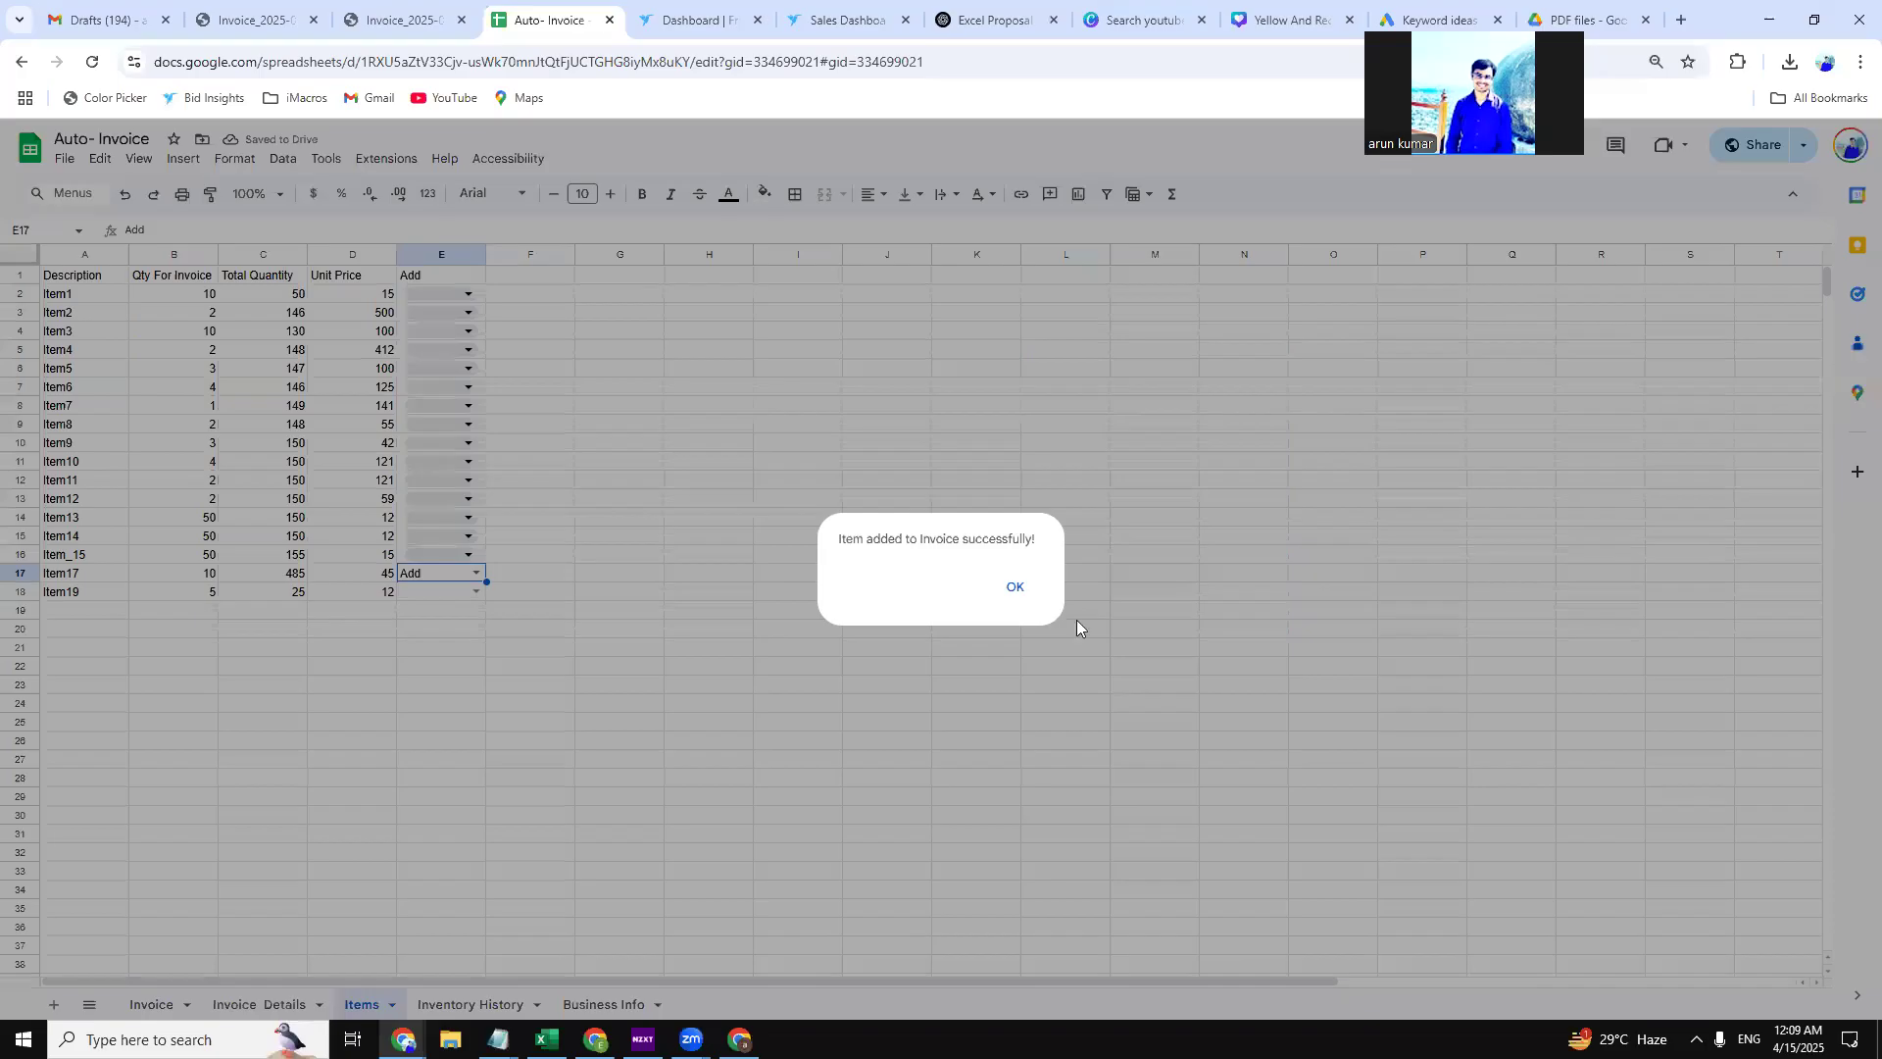
left_click(1017, 590)
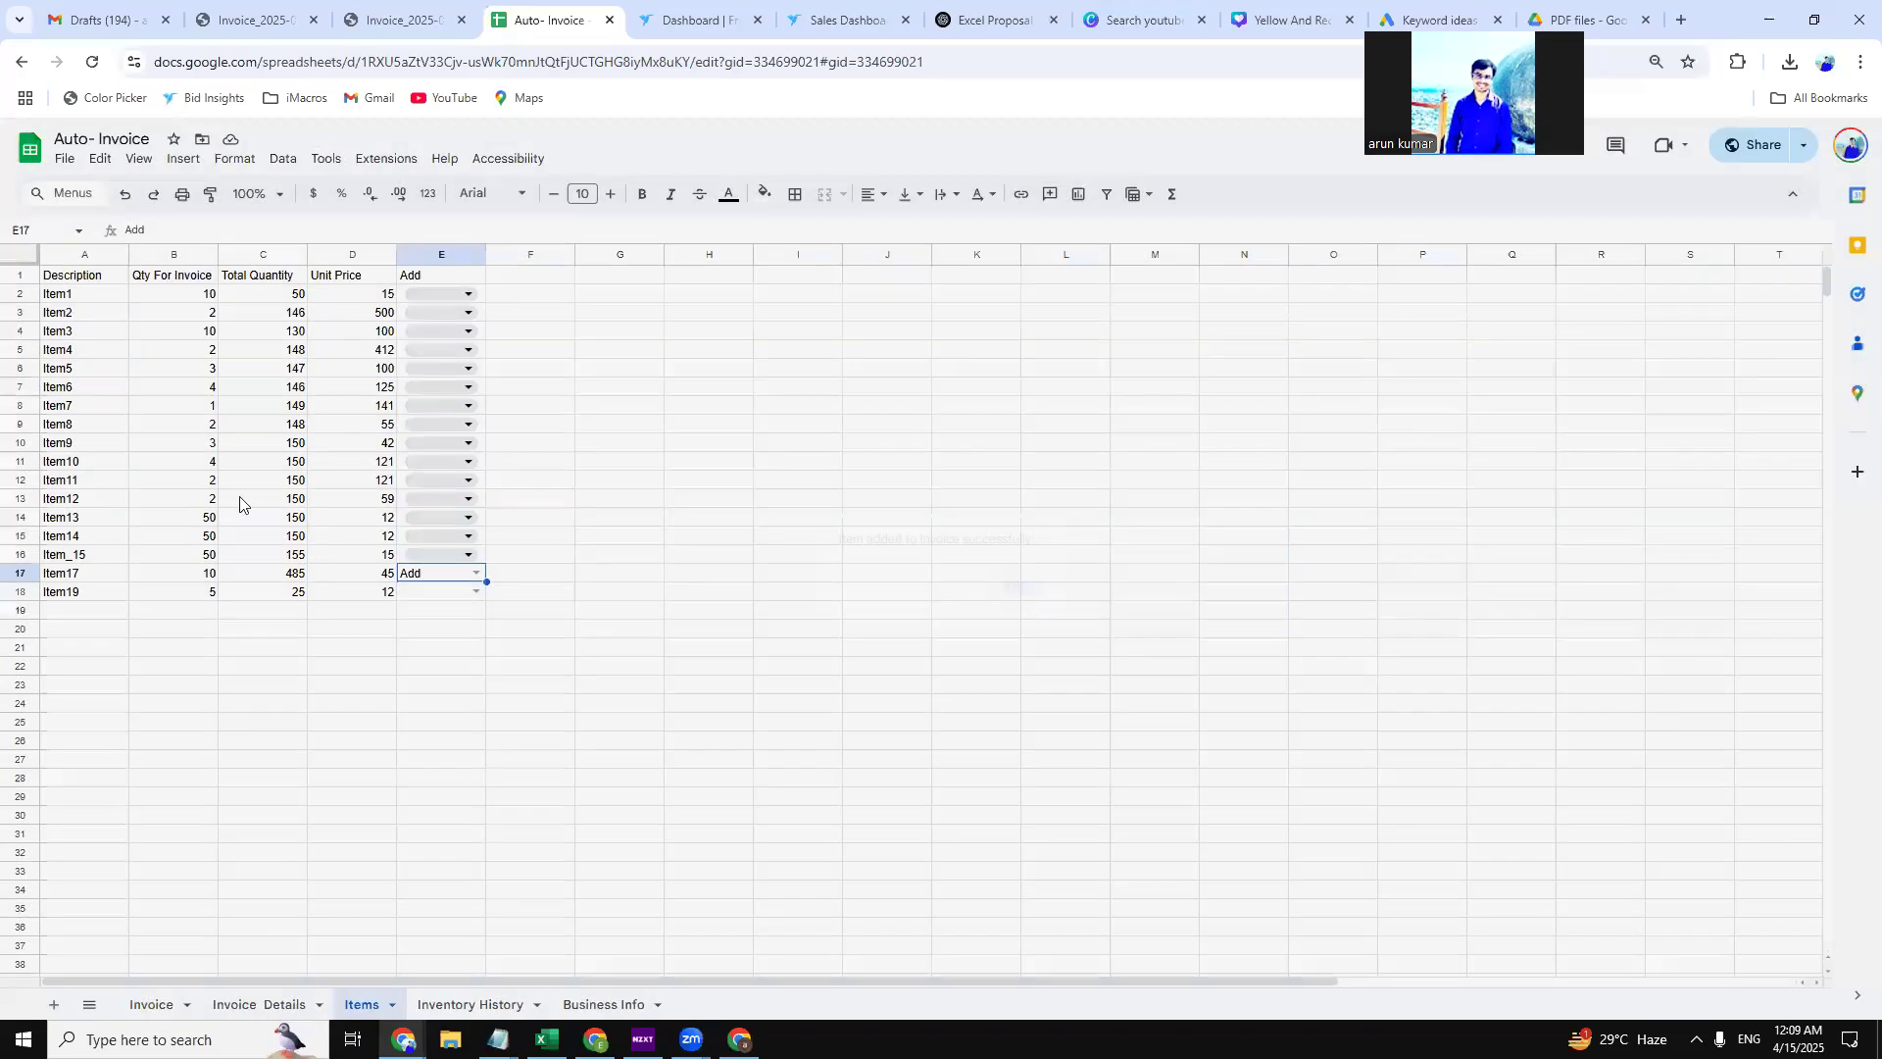
Set Item19's quantity for the invoice to 10 on the Items sheet and add the item to the invoice, acknowledging the message.
left_click(178, 592)
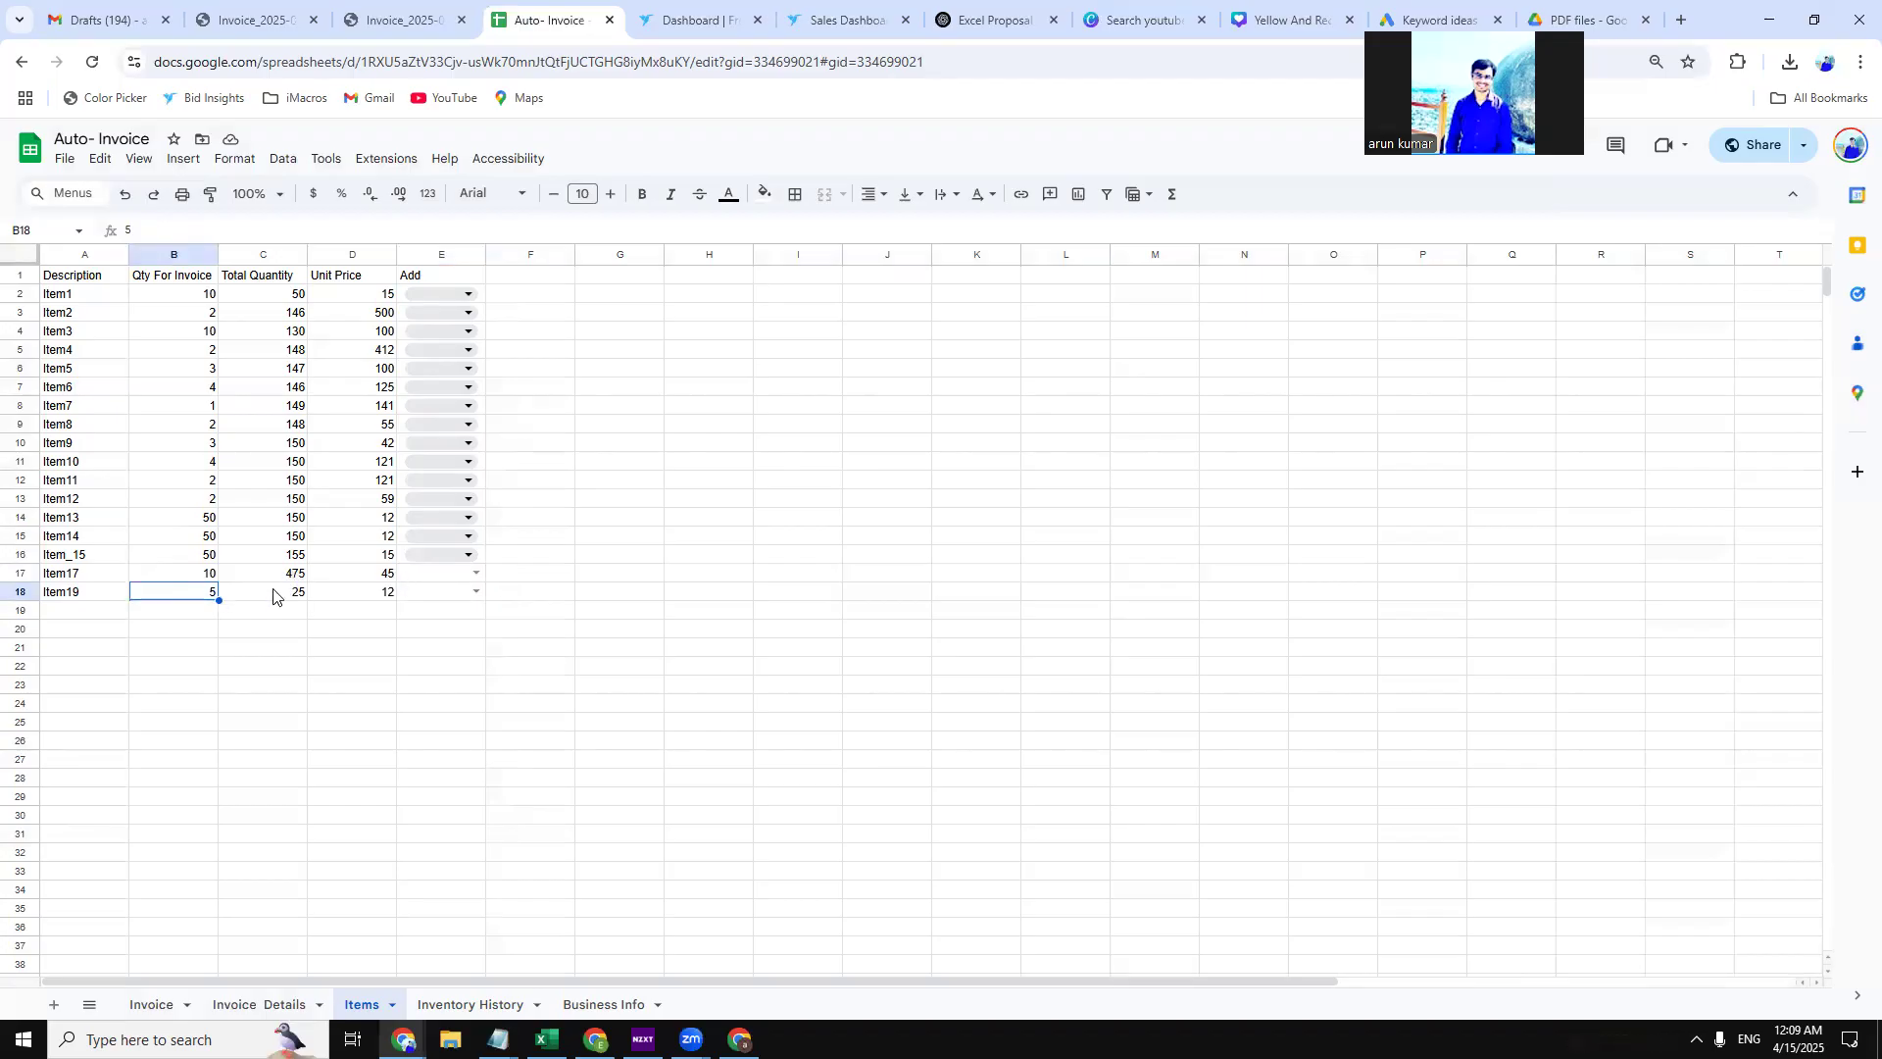
left_click(272, 595)
left_click(182, 595)
type("10")
key("Tab")
left_click(477, 592)
left_click(431, 613)
left_click(511, 581)
left_click(498, 594)
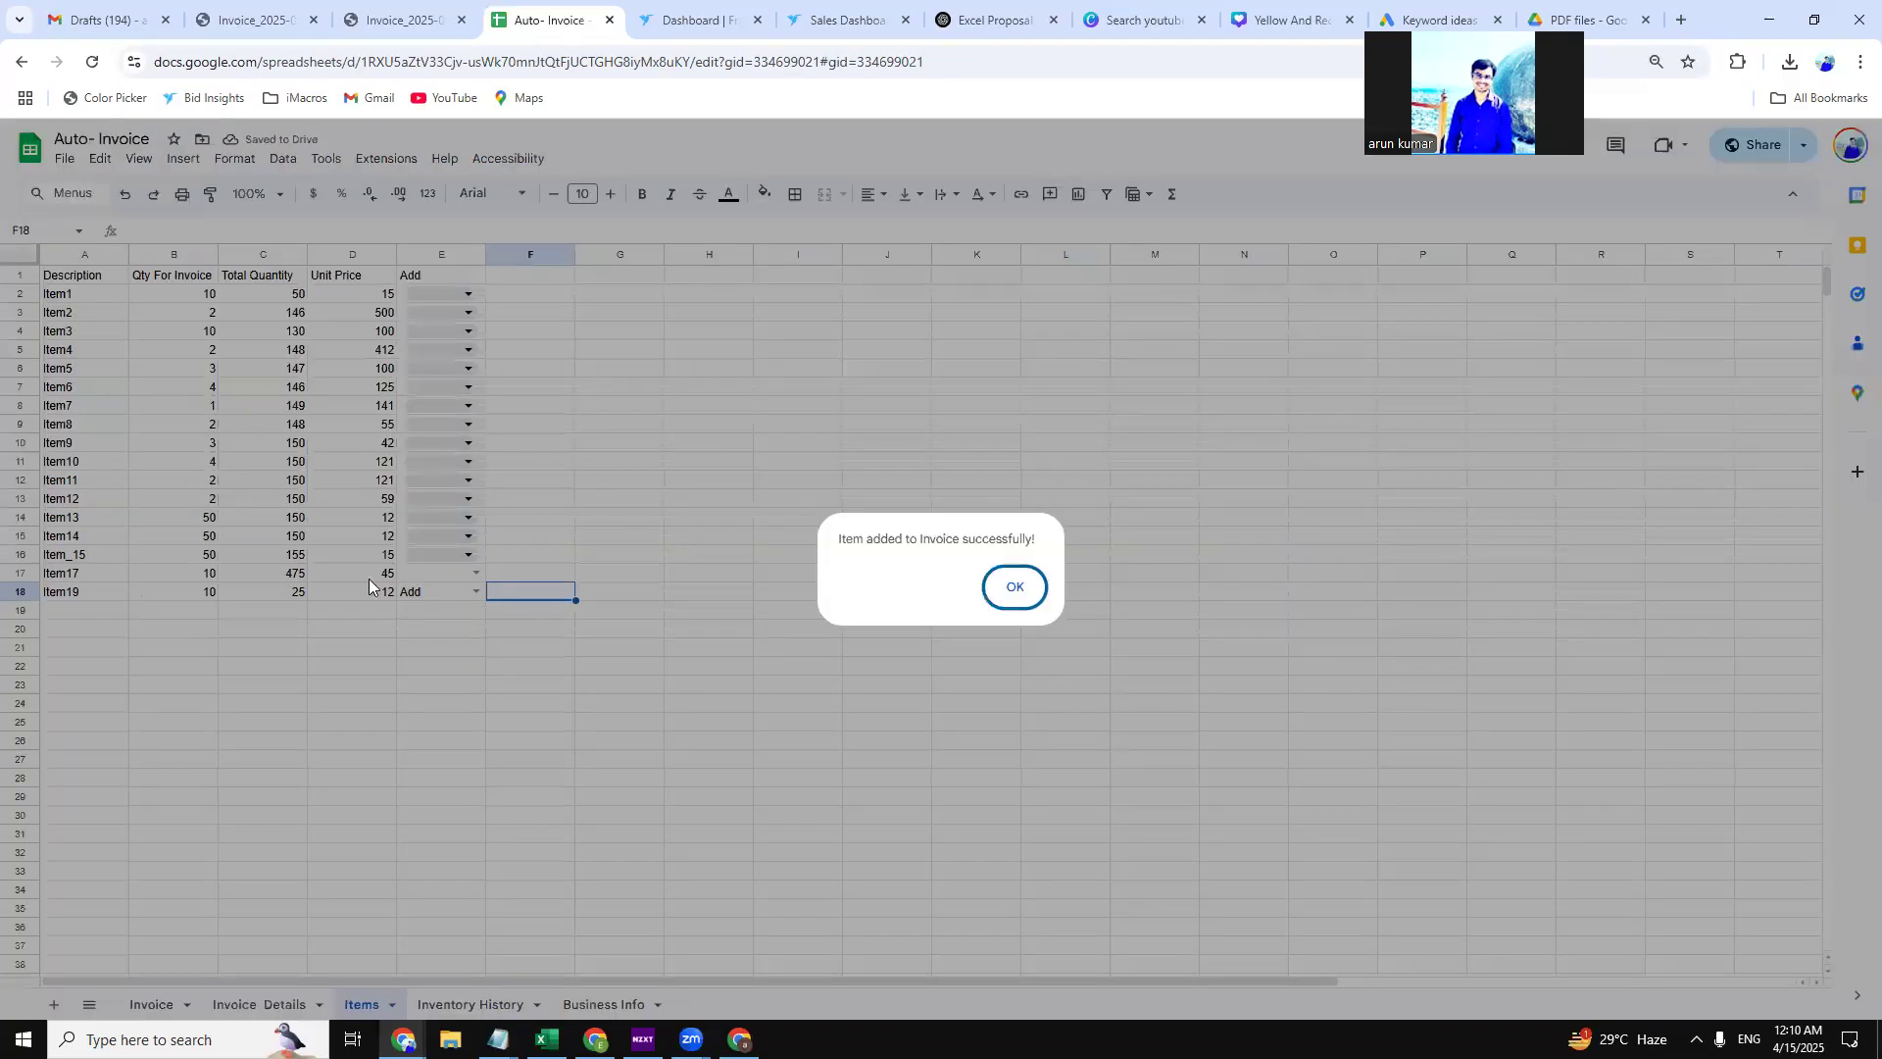
left_click(1013, 586)
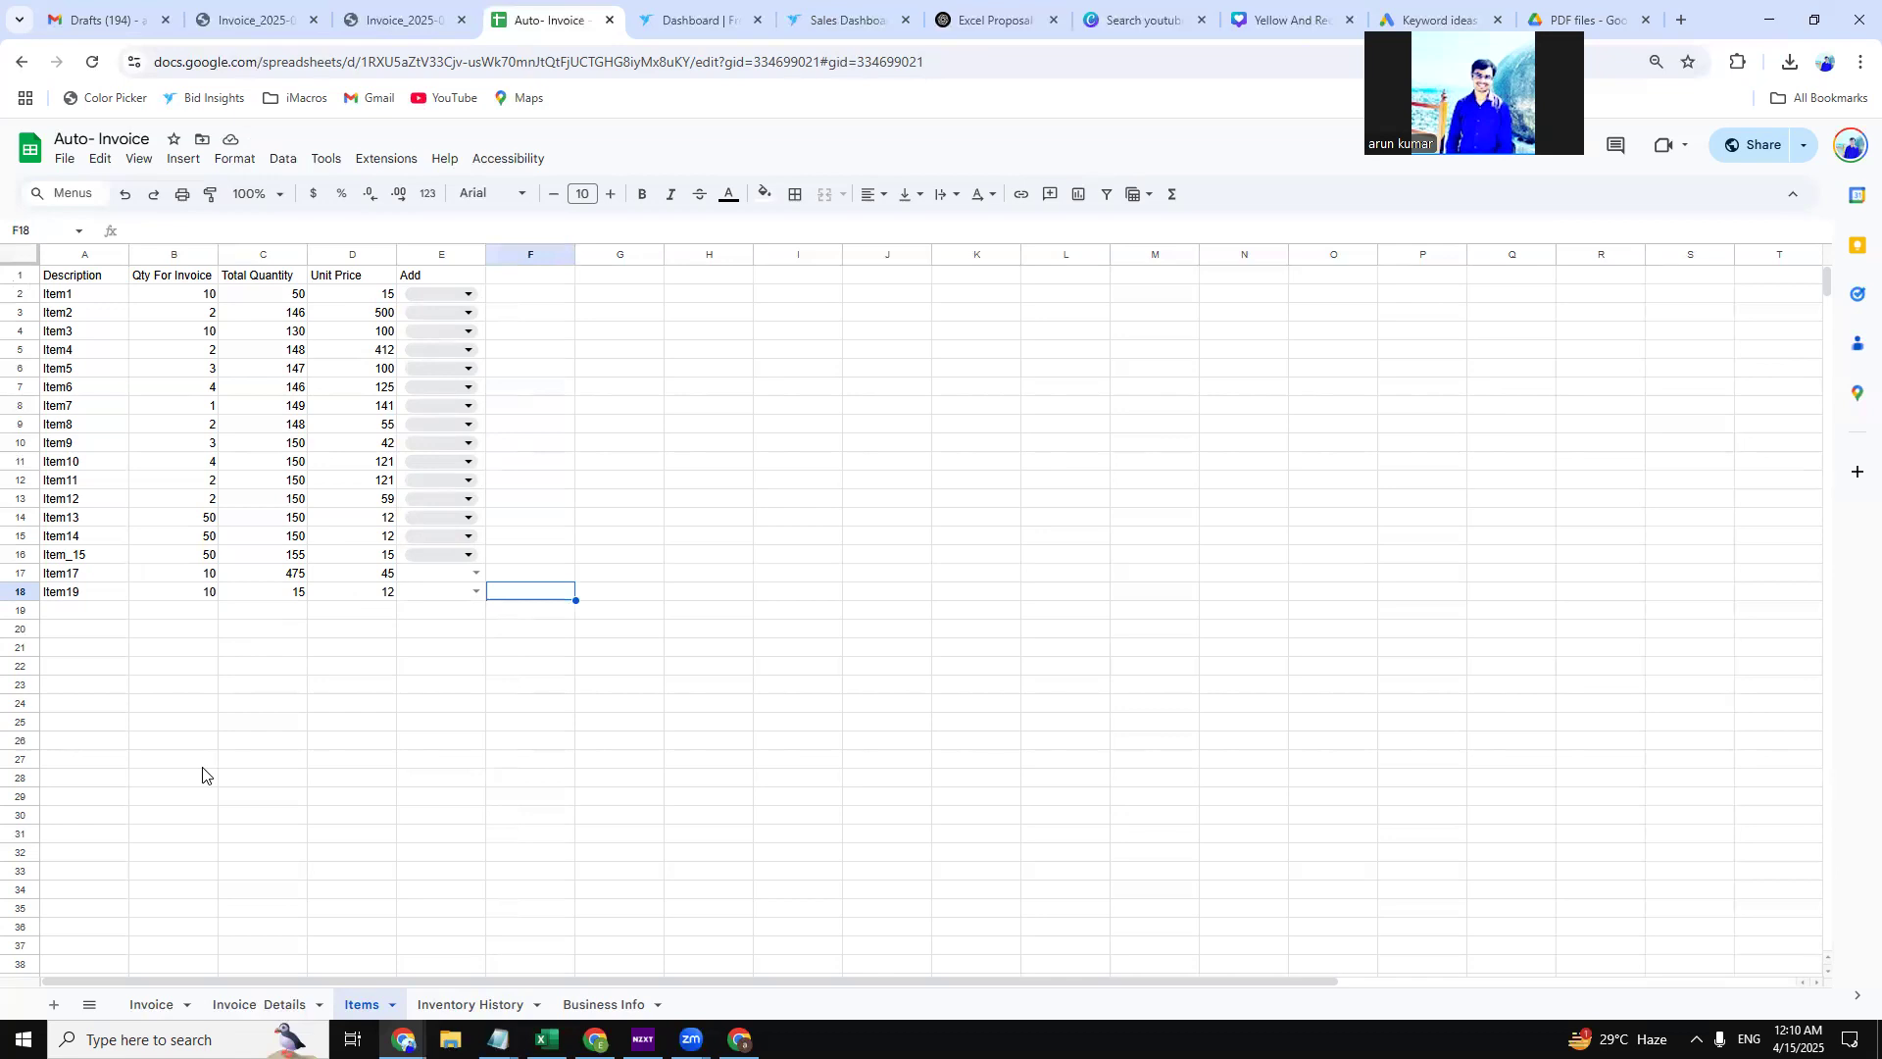
Cancel all items on the invoice from the Invoice sheet and acknowledge the message.
left_click(157, 1003)
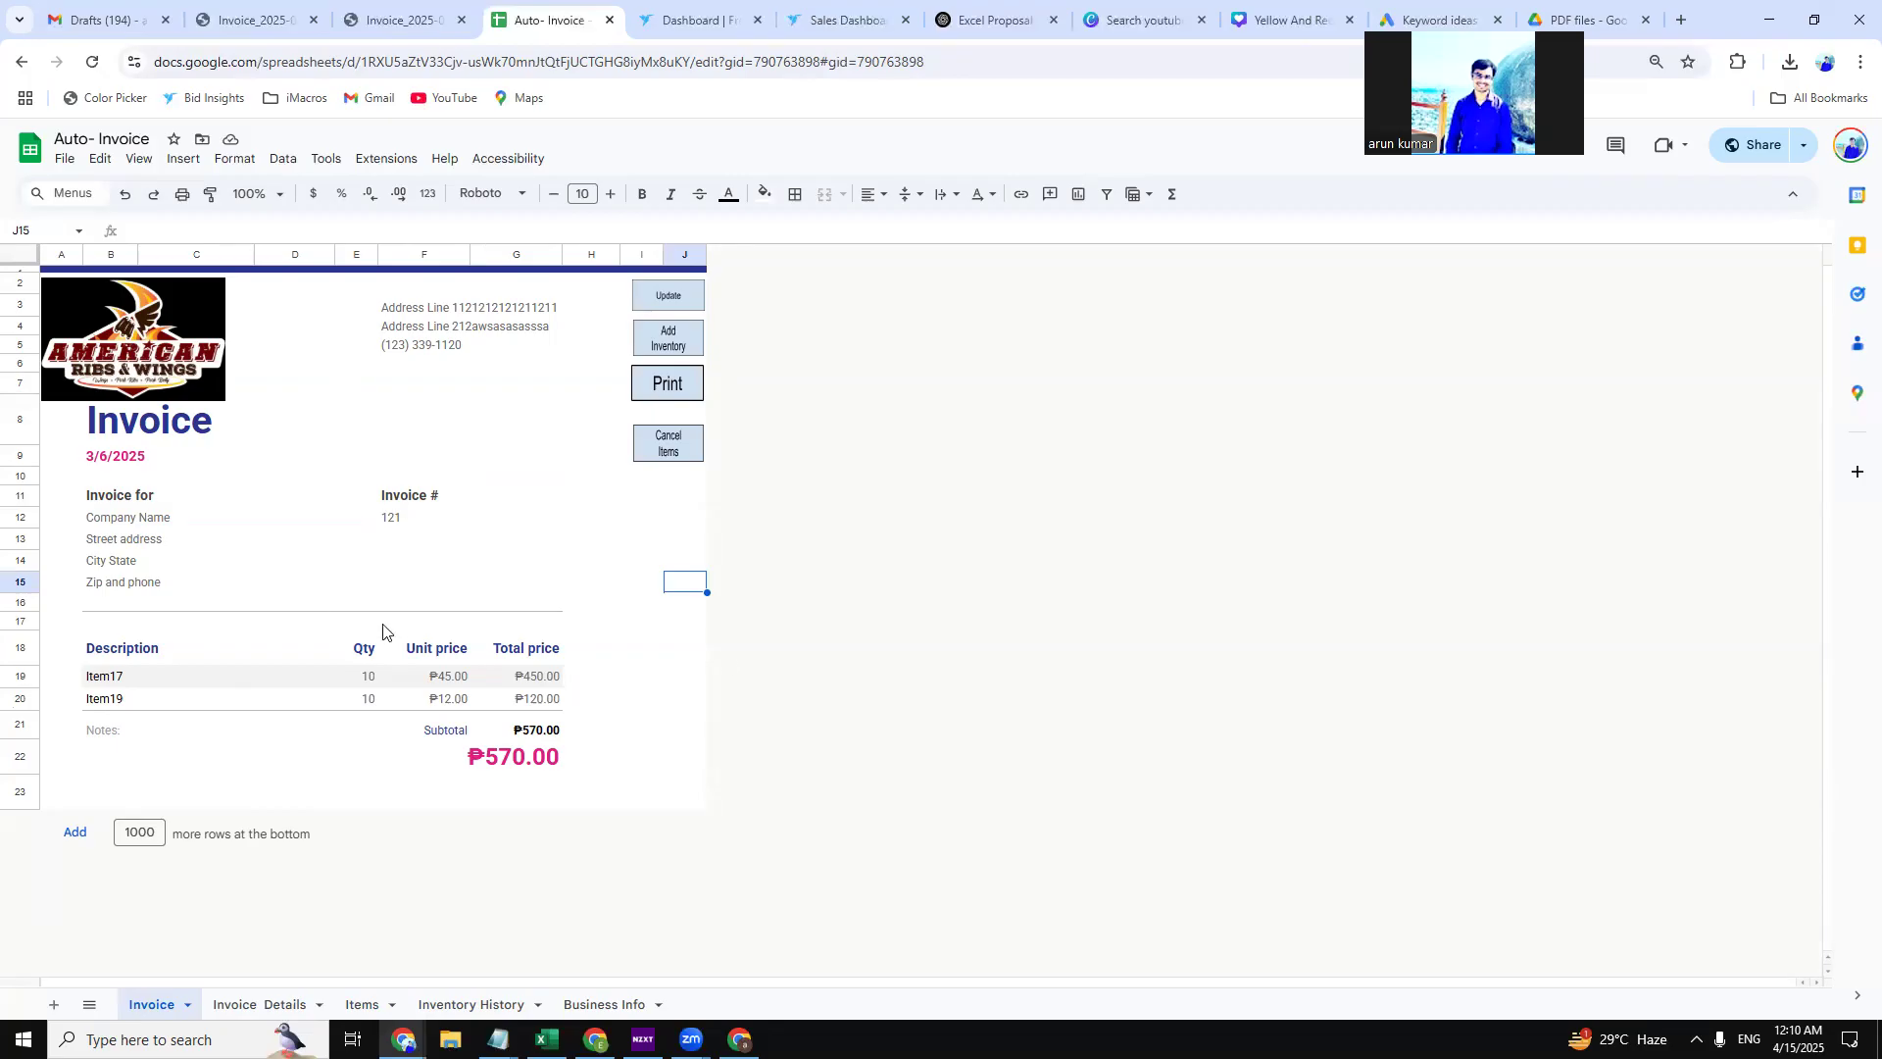
left_click(676, 445)
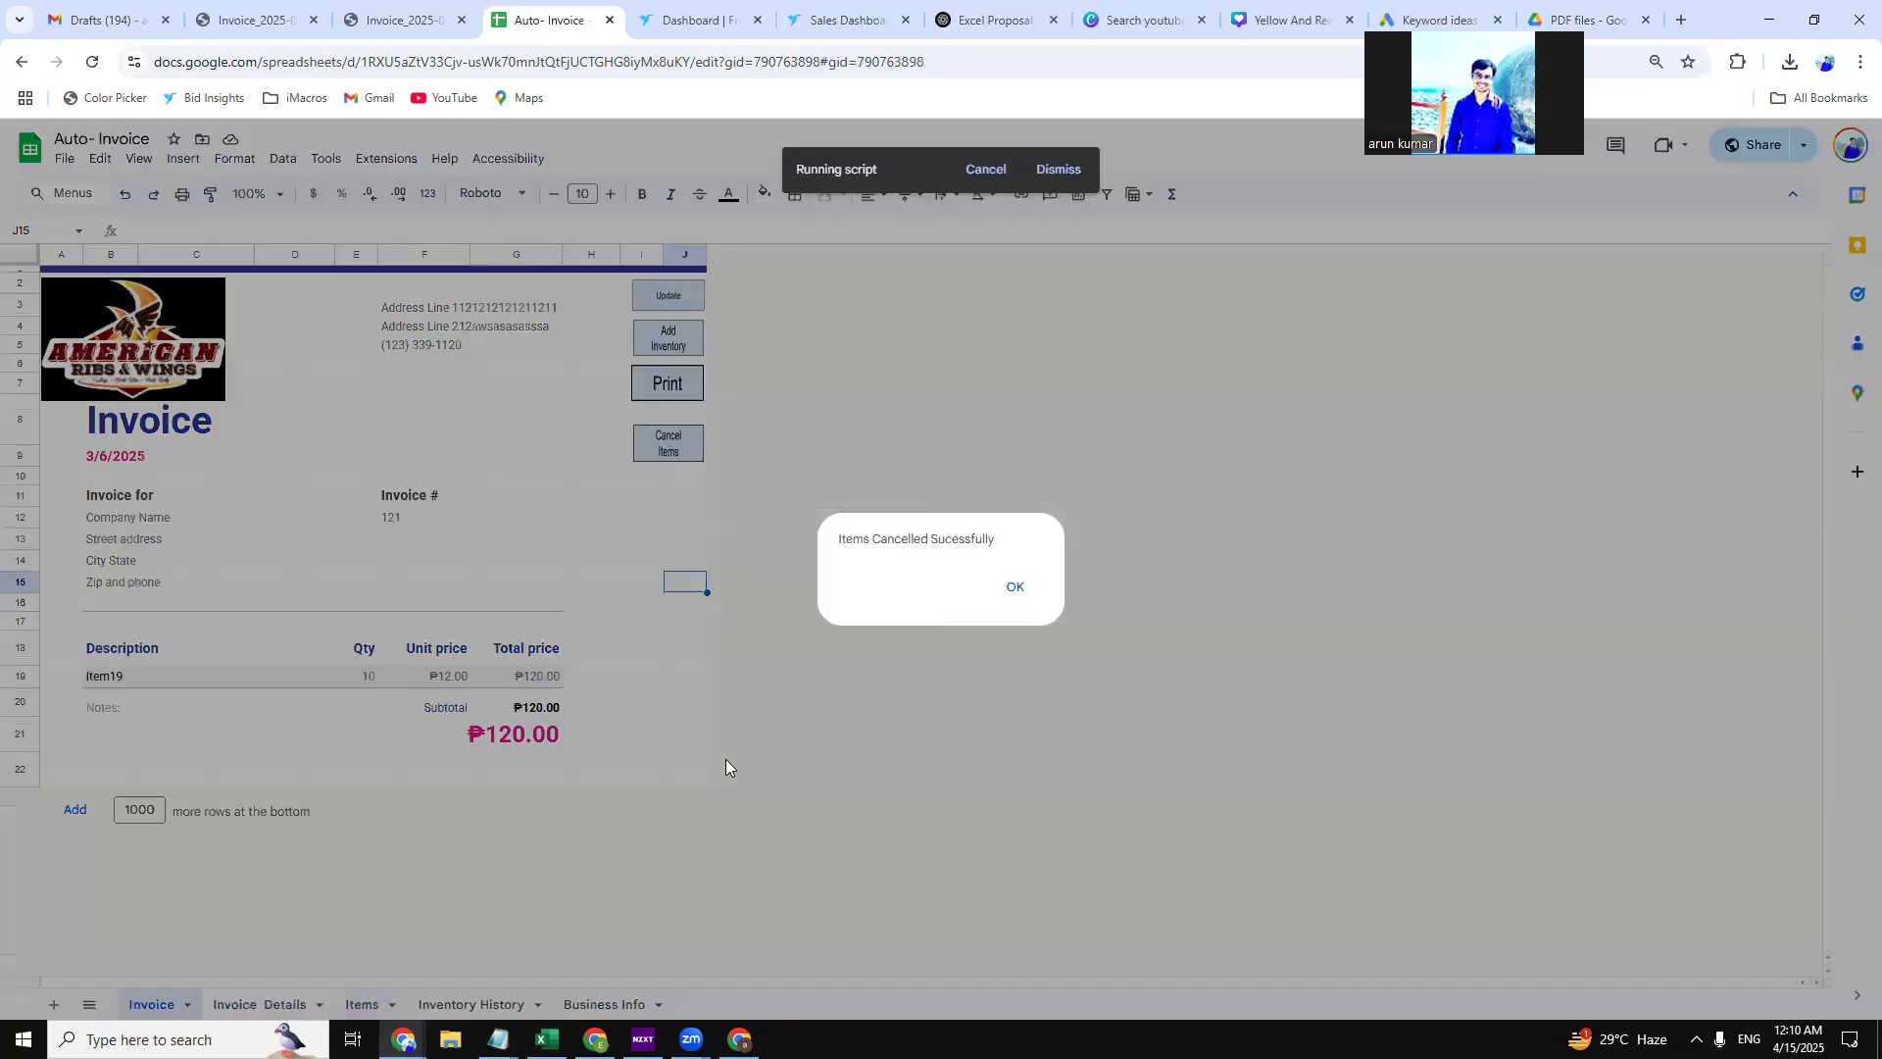
left_click(1012, 588)
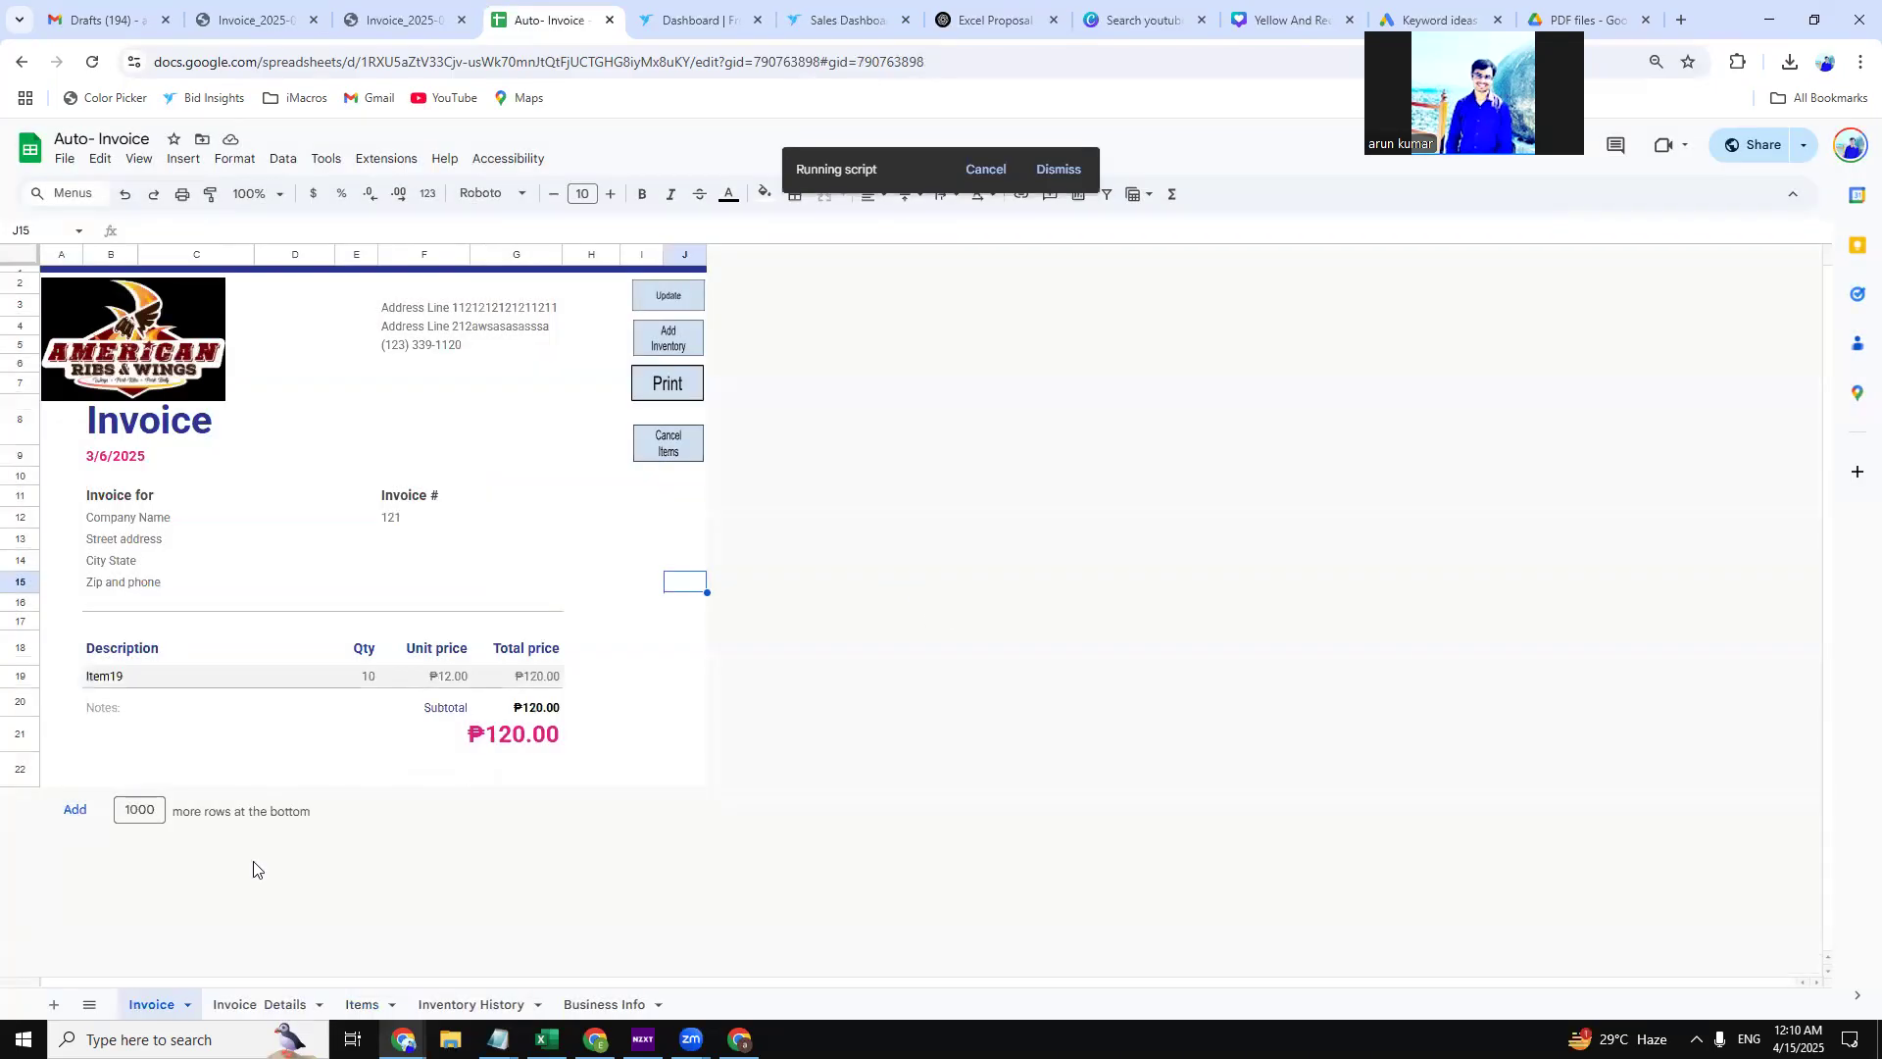
Check the total quantities of Item17 and Item19 on the Items sheet and return to the Invoice sheet.
left_click(286, 1004)
left_click(361, 1003)
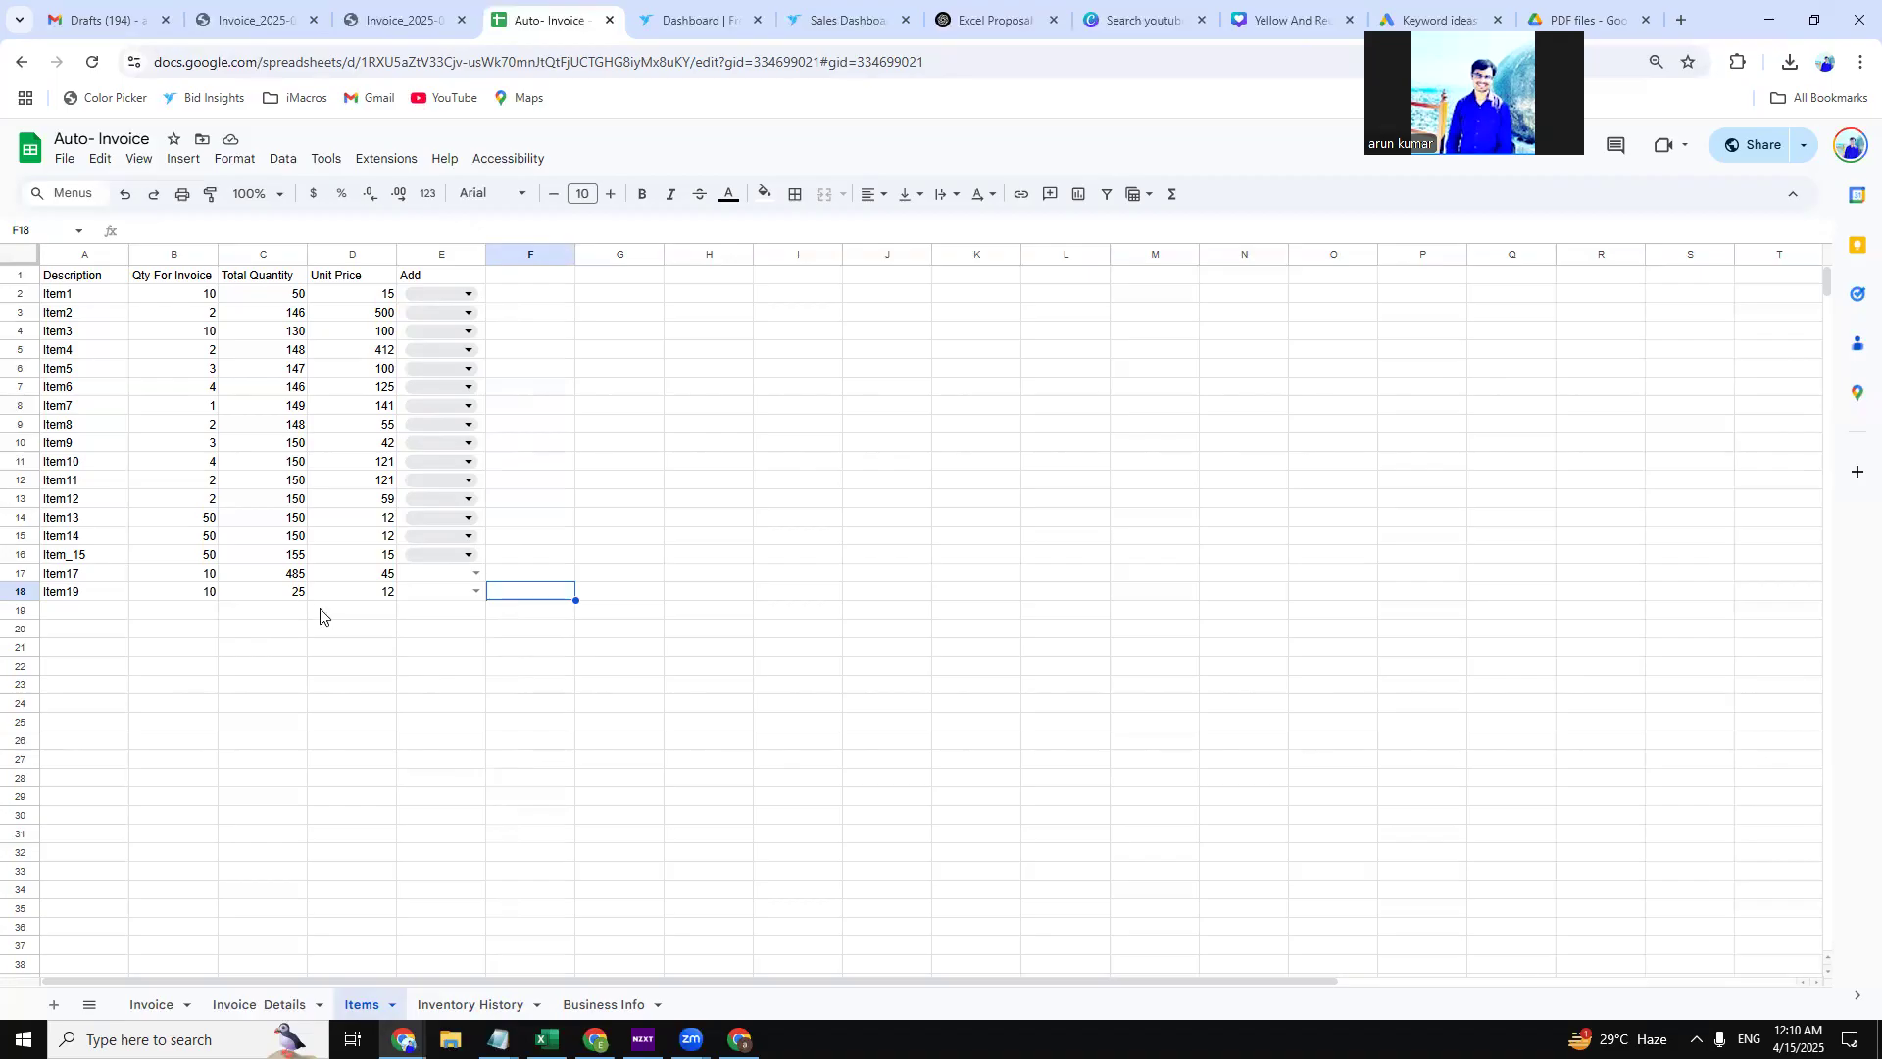
left_click(284, 592)
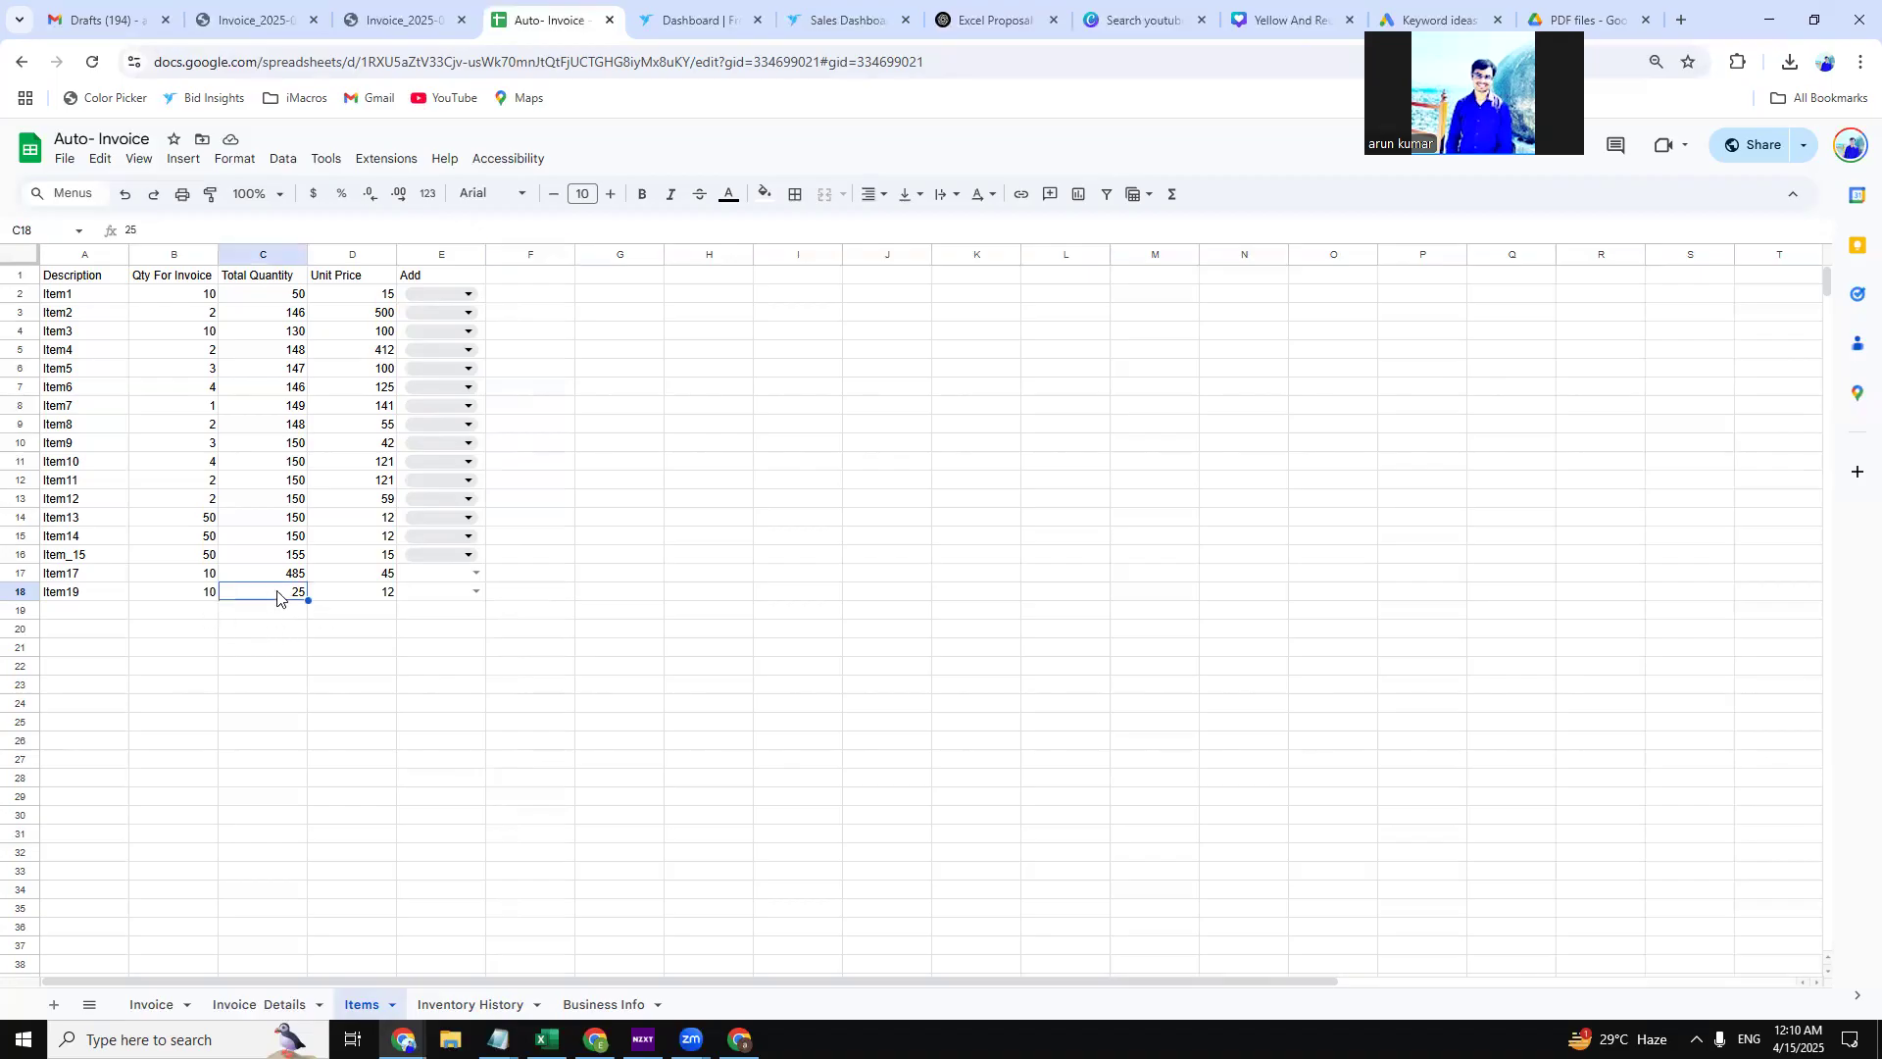
left_click(275, 576)
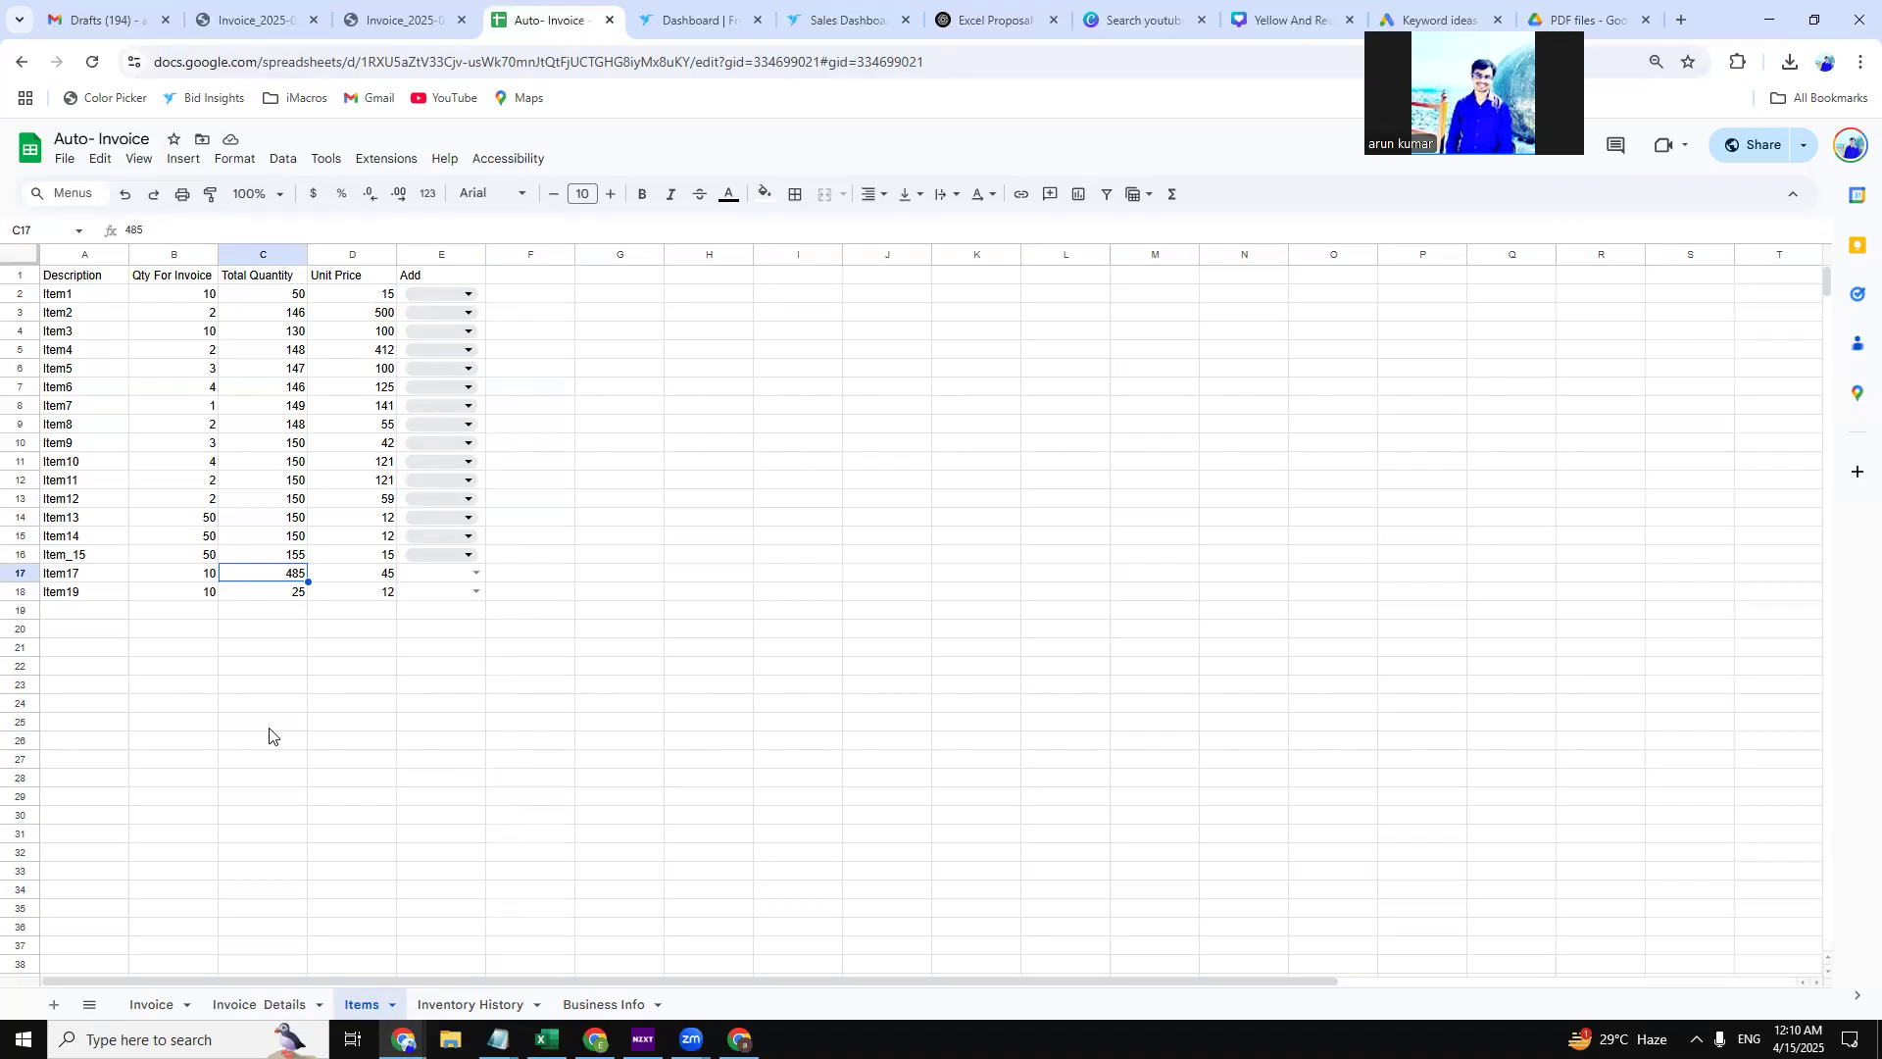
left_click(155, 1004)
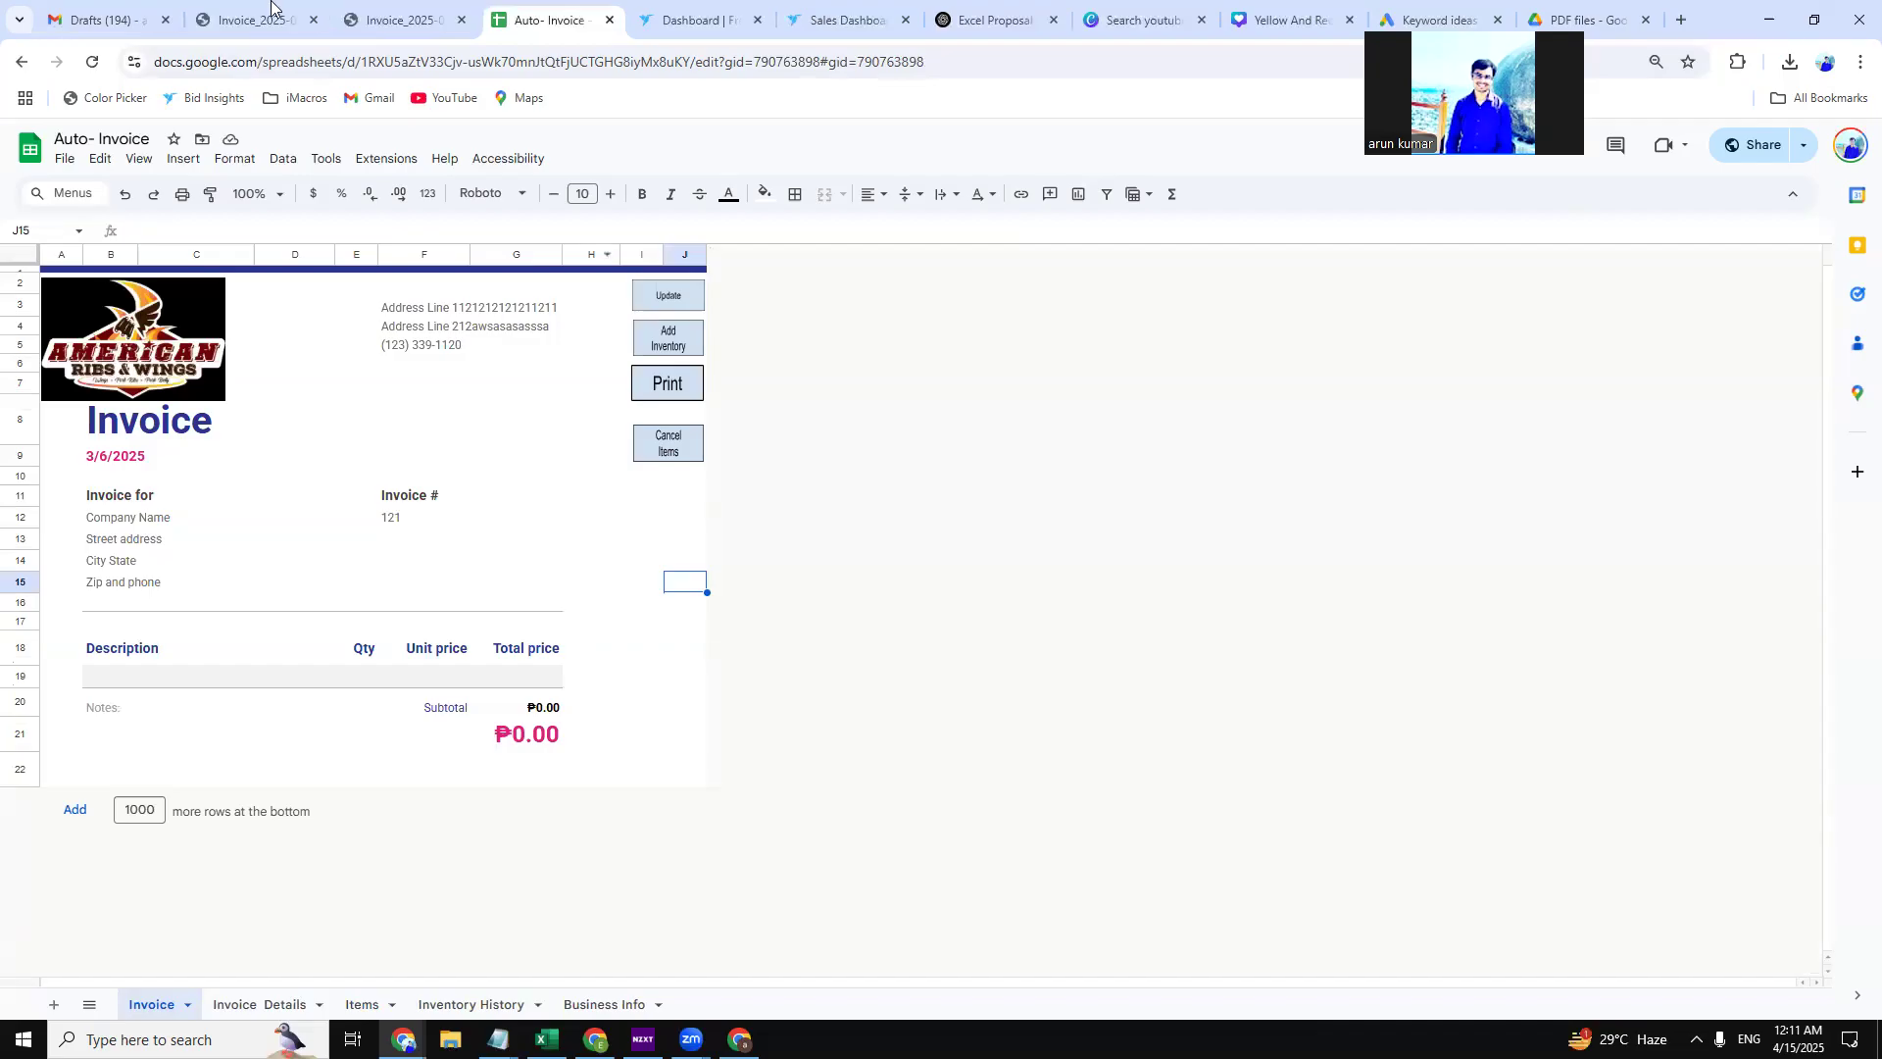
Switch to the Gmail inbox, close the open invoice draft, and return to the Auto- Invoice spreadsheet.
left_click(147, 18)
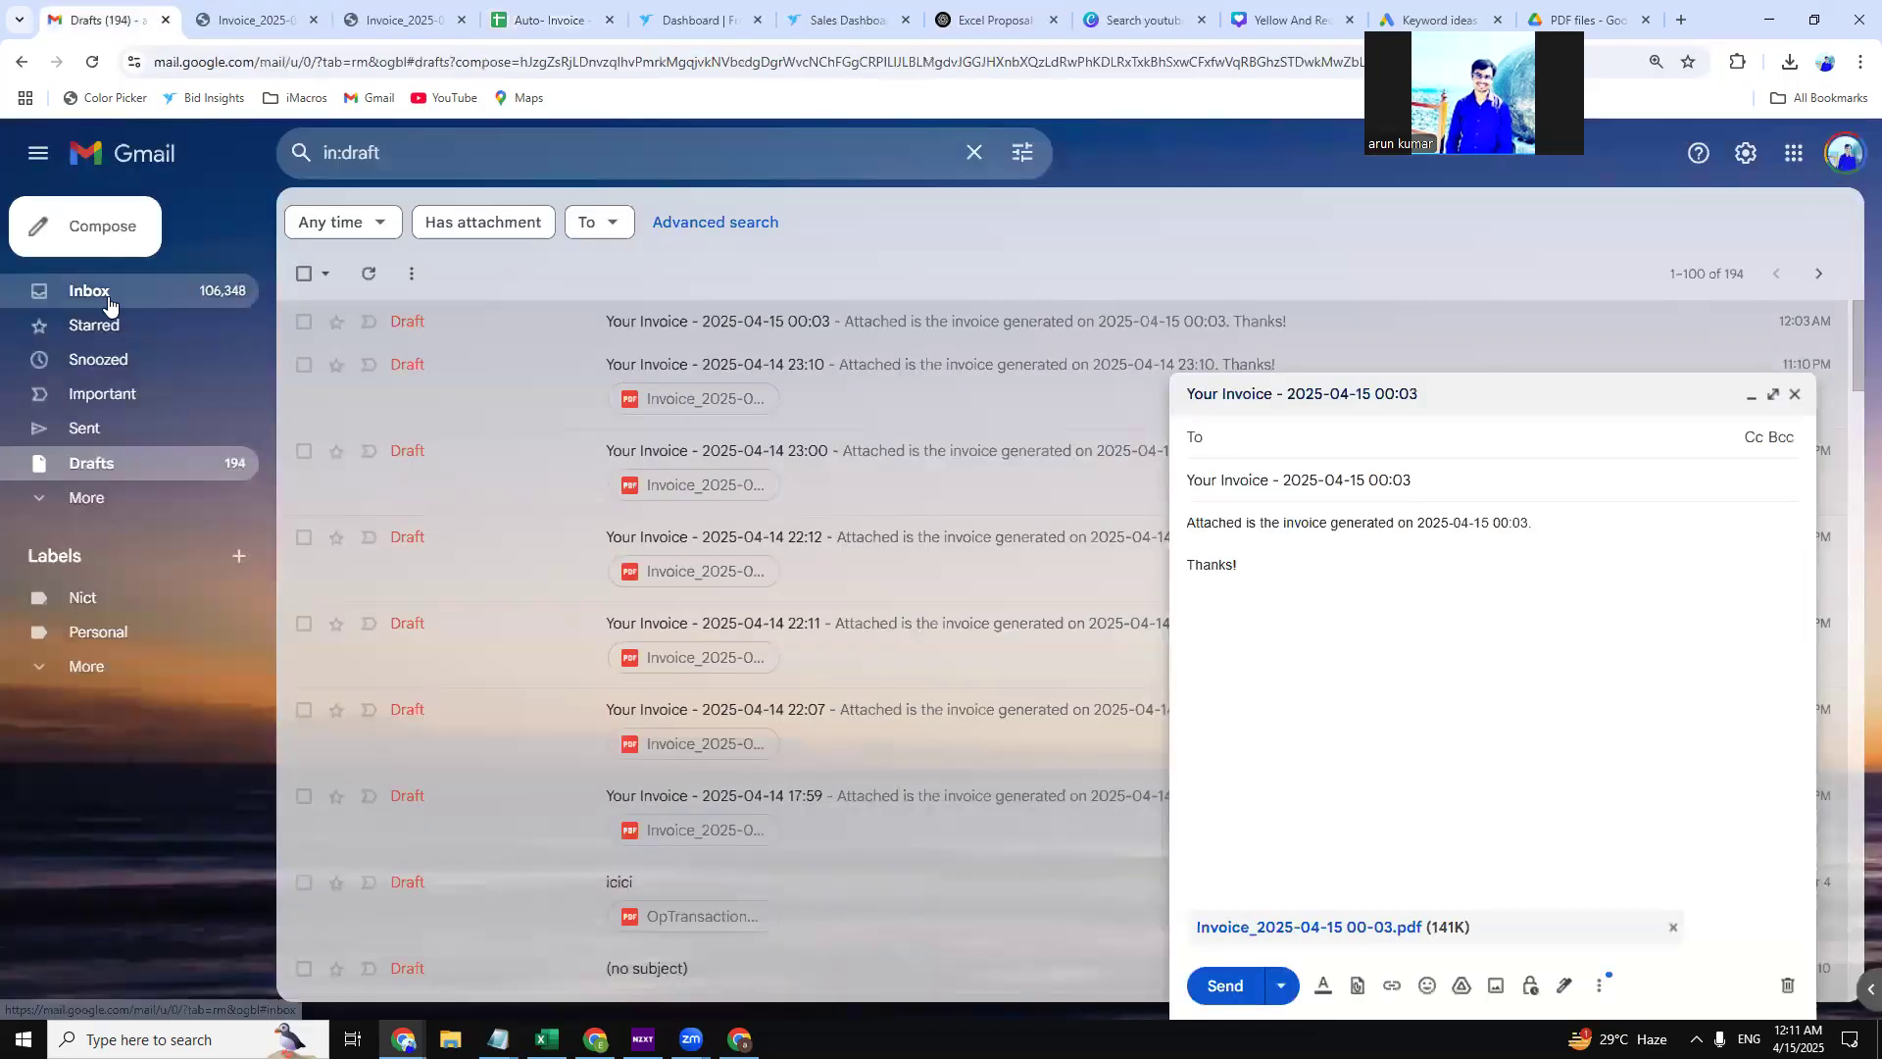
left_click(101, 293)
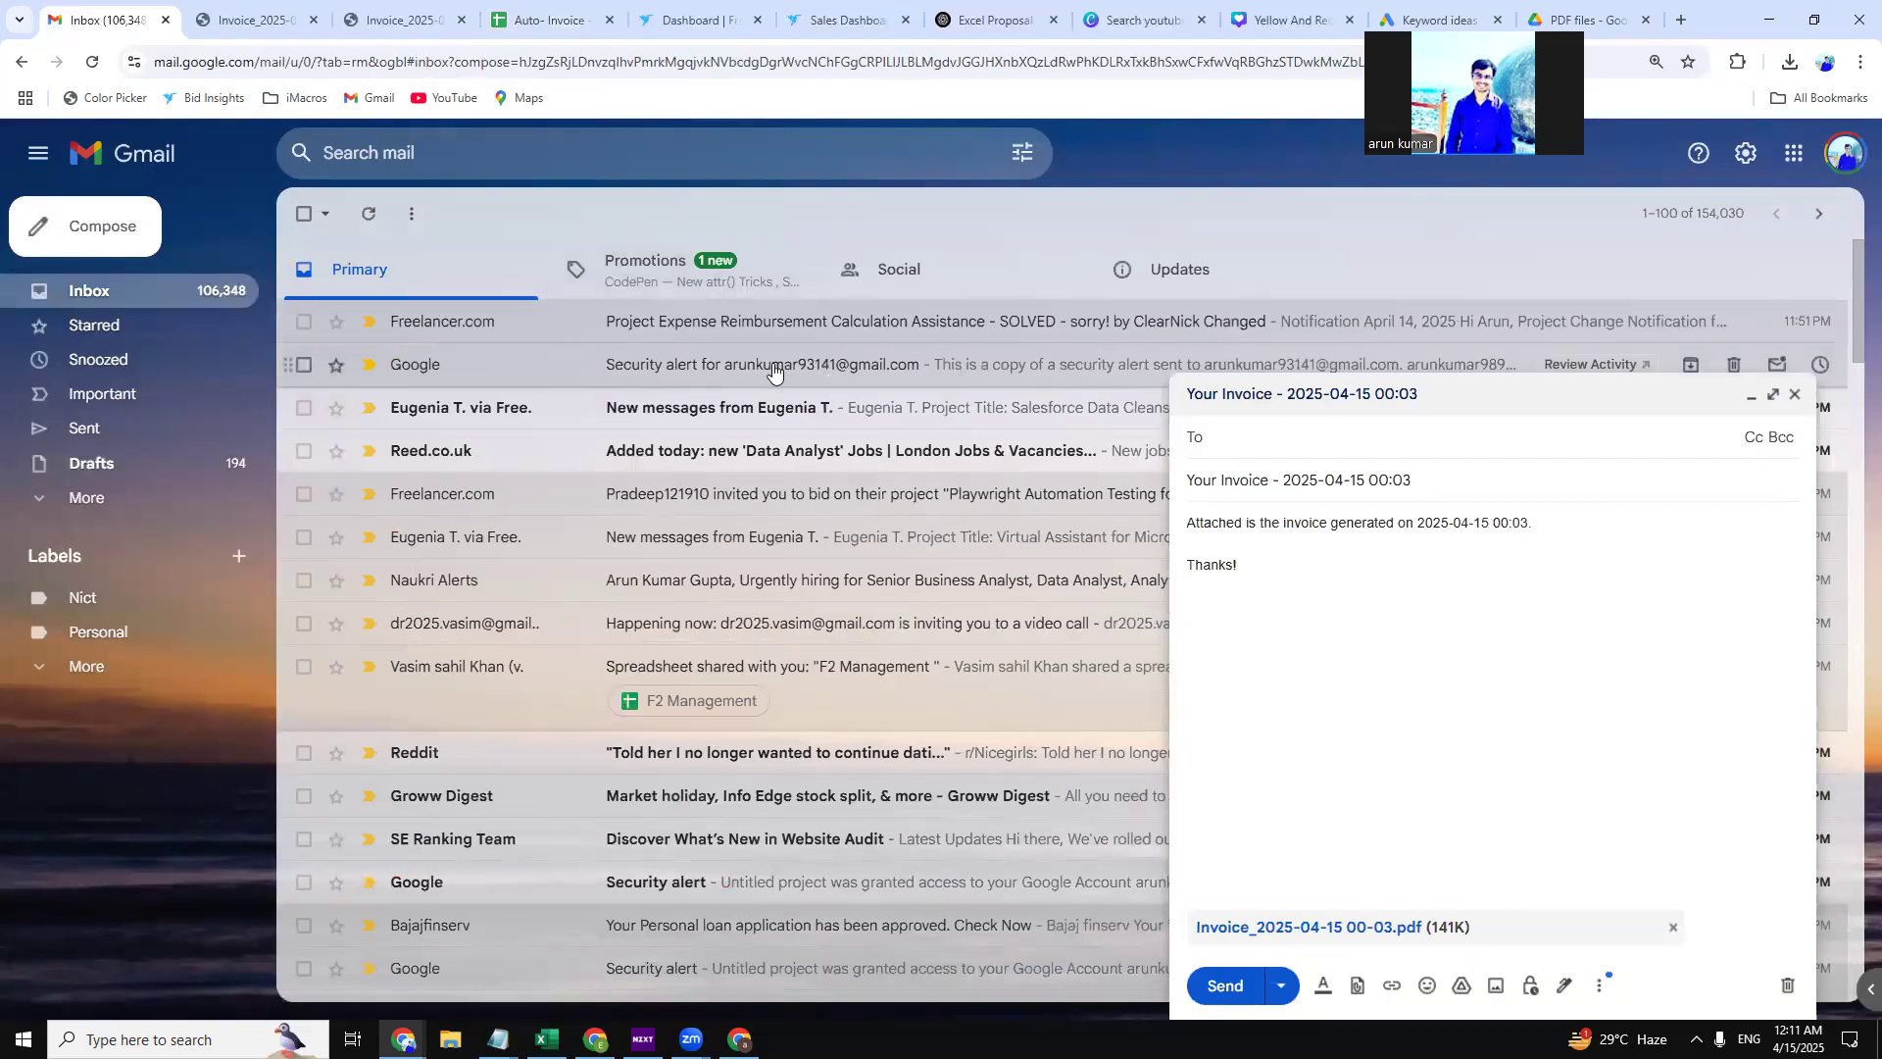
left_click(1795, 394)
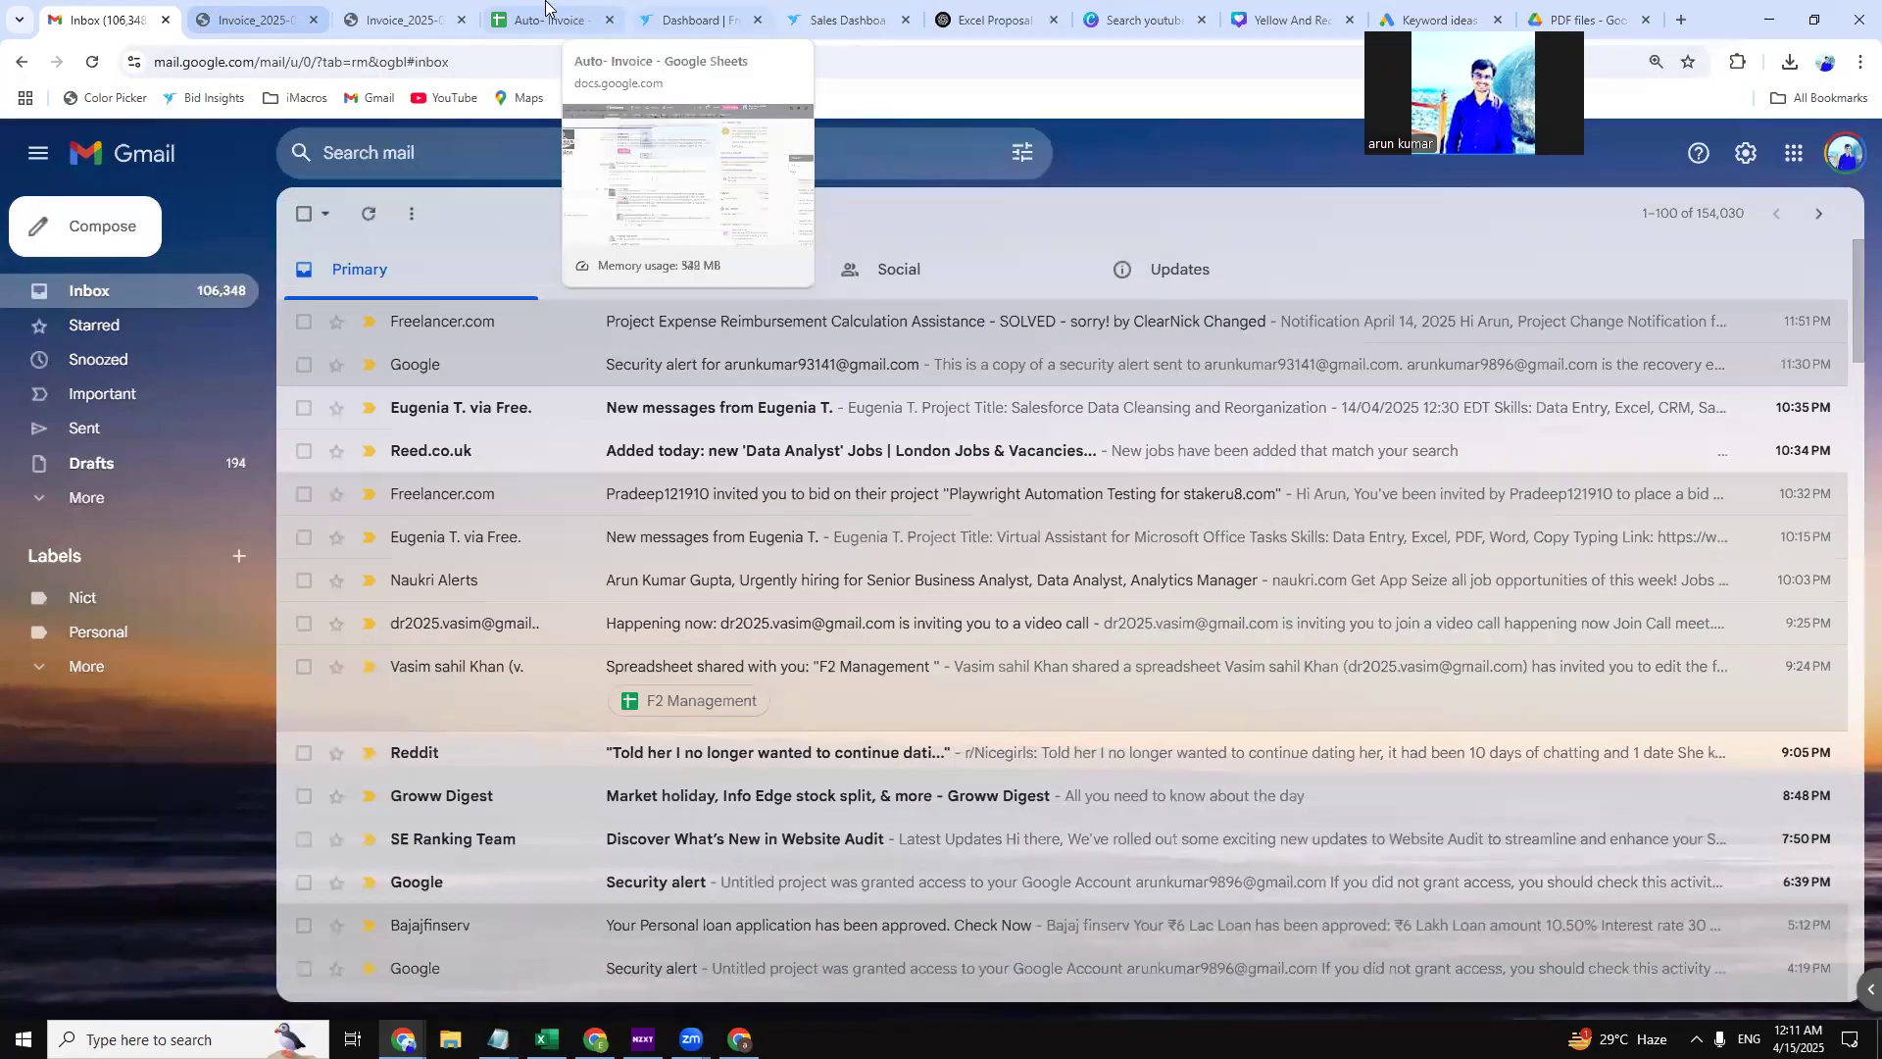
left_click(580, 18)
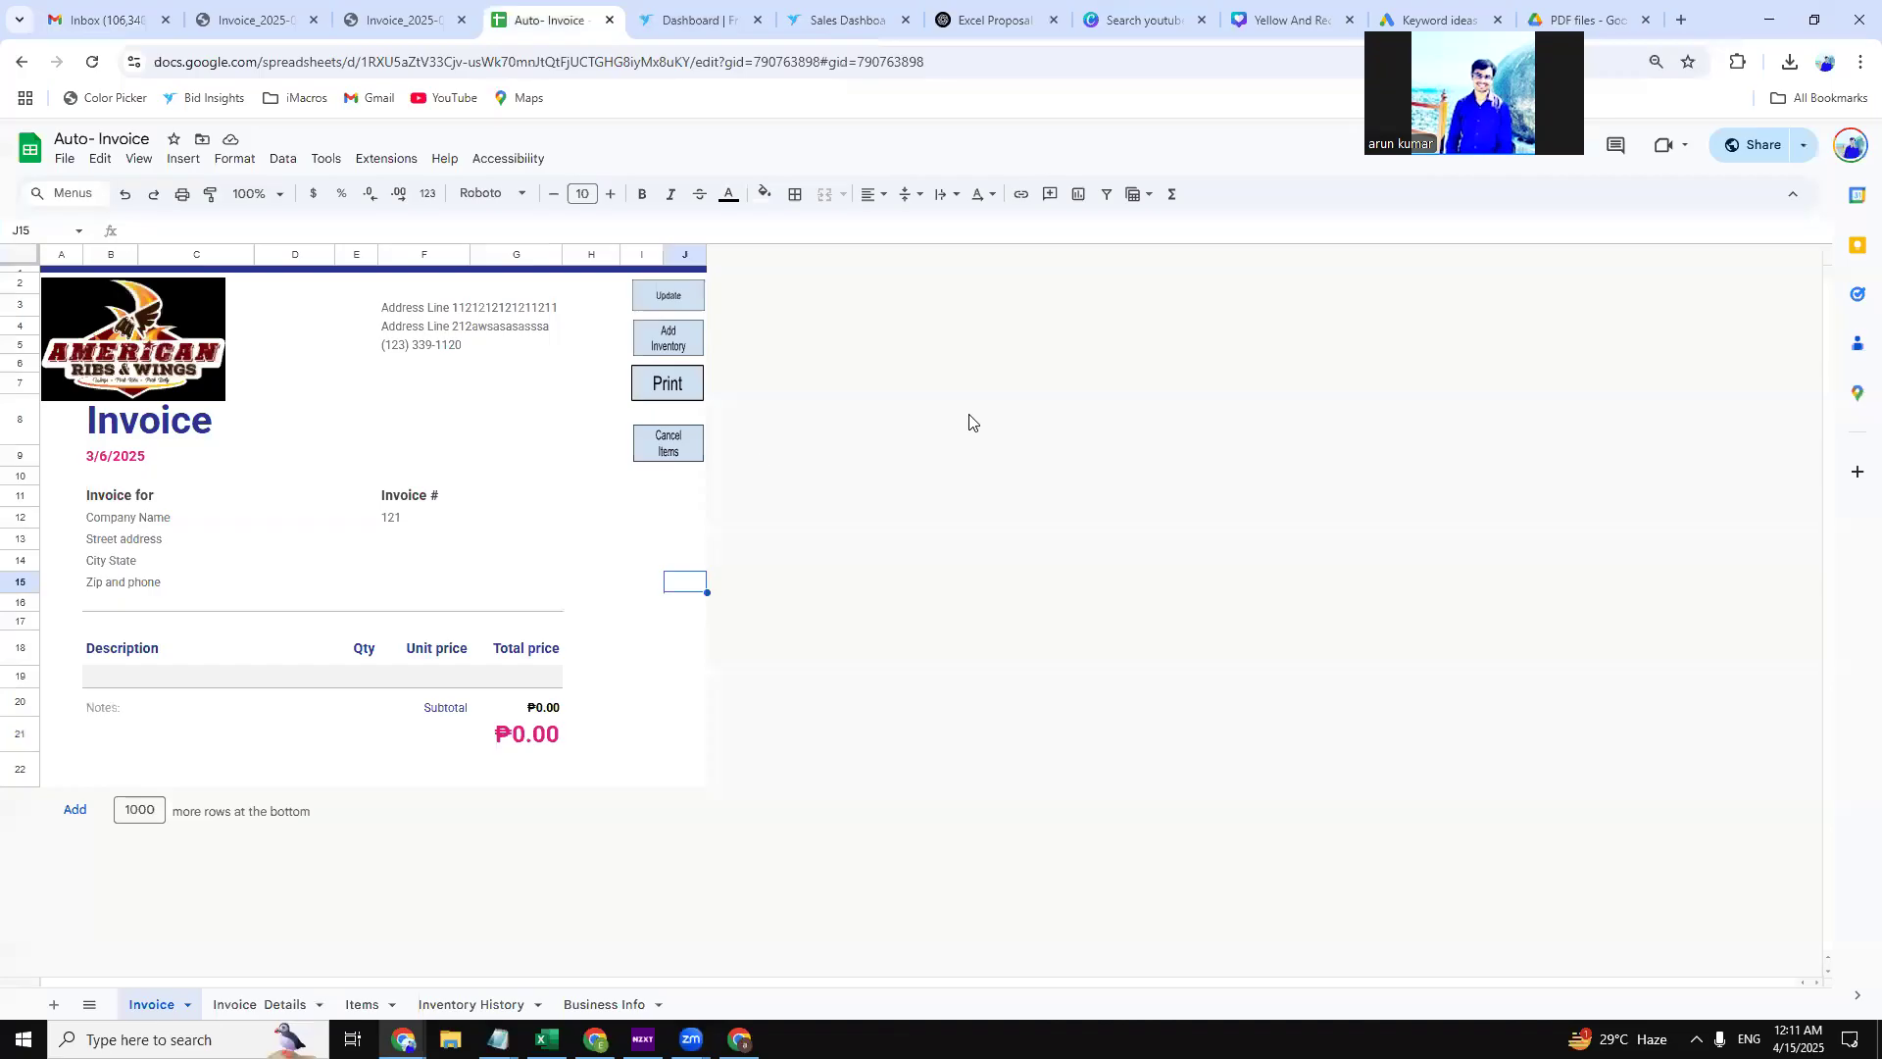
left_click(867, 423)
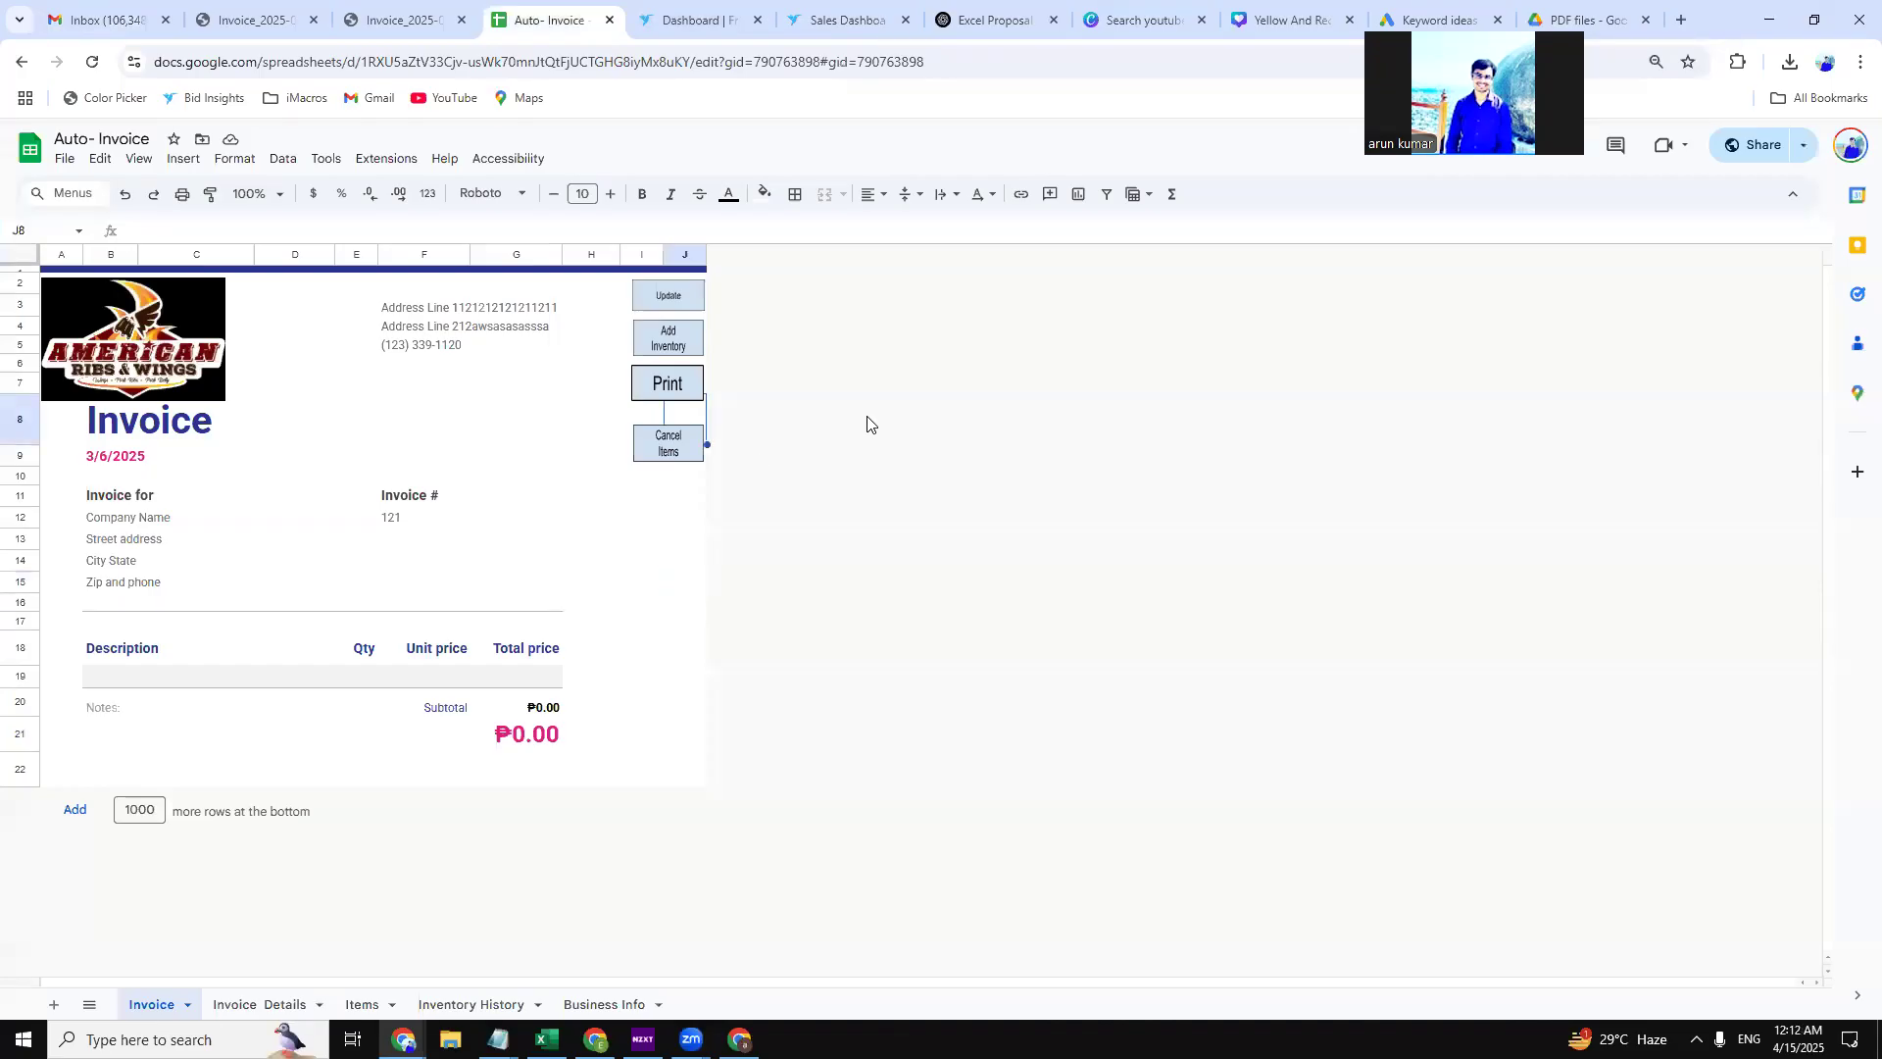